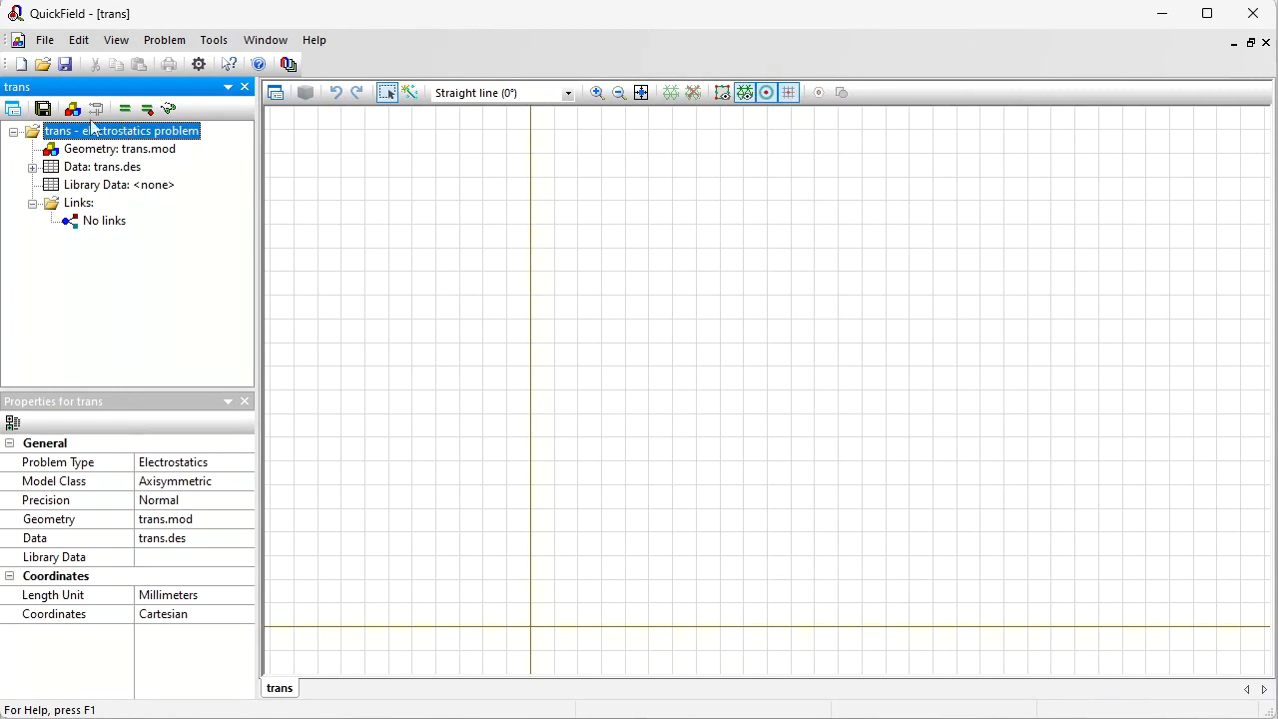
Step: Open the geometry model and import the Potential_transformer DXF drawing into it
{"action": "double_click", "coordinate": [118, 149]}
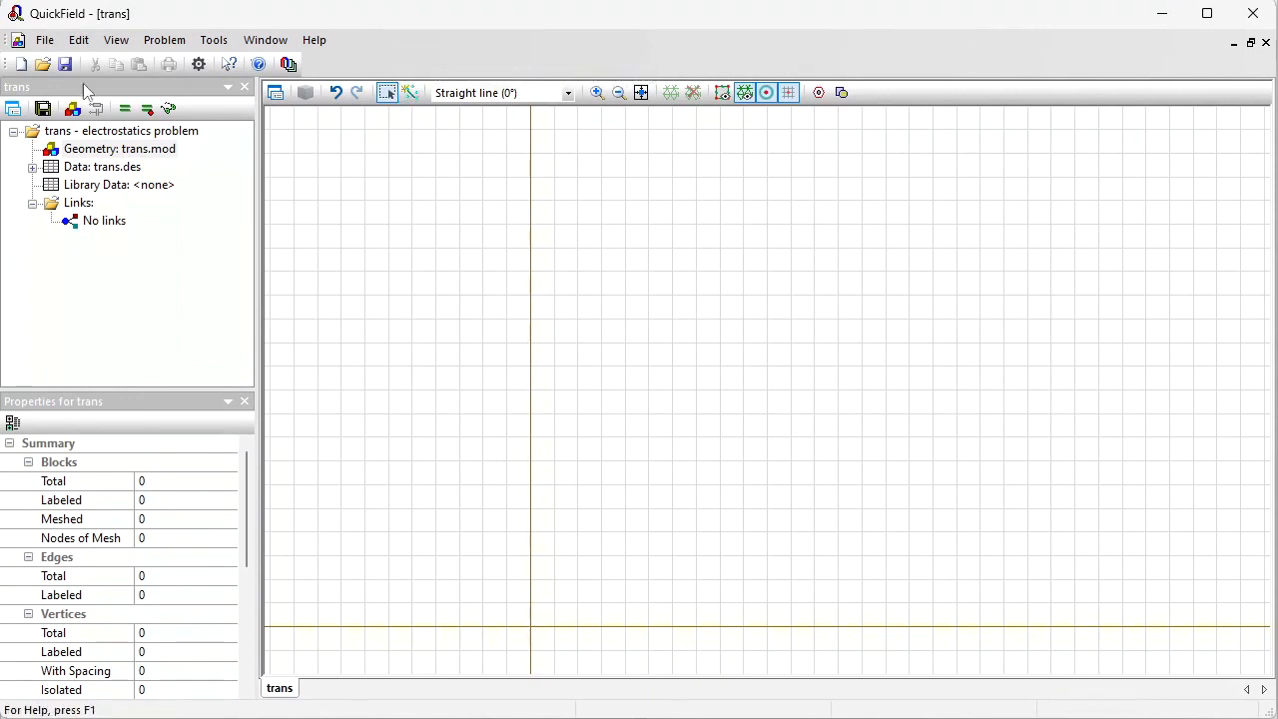
{"action": "left_click", "coordinate": [45, 41]}
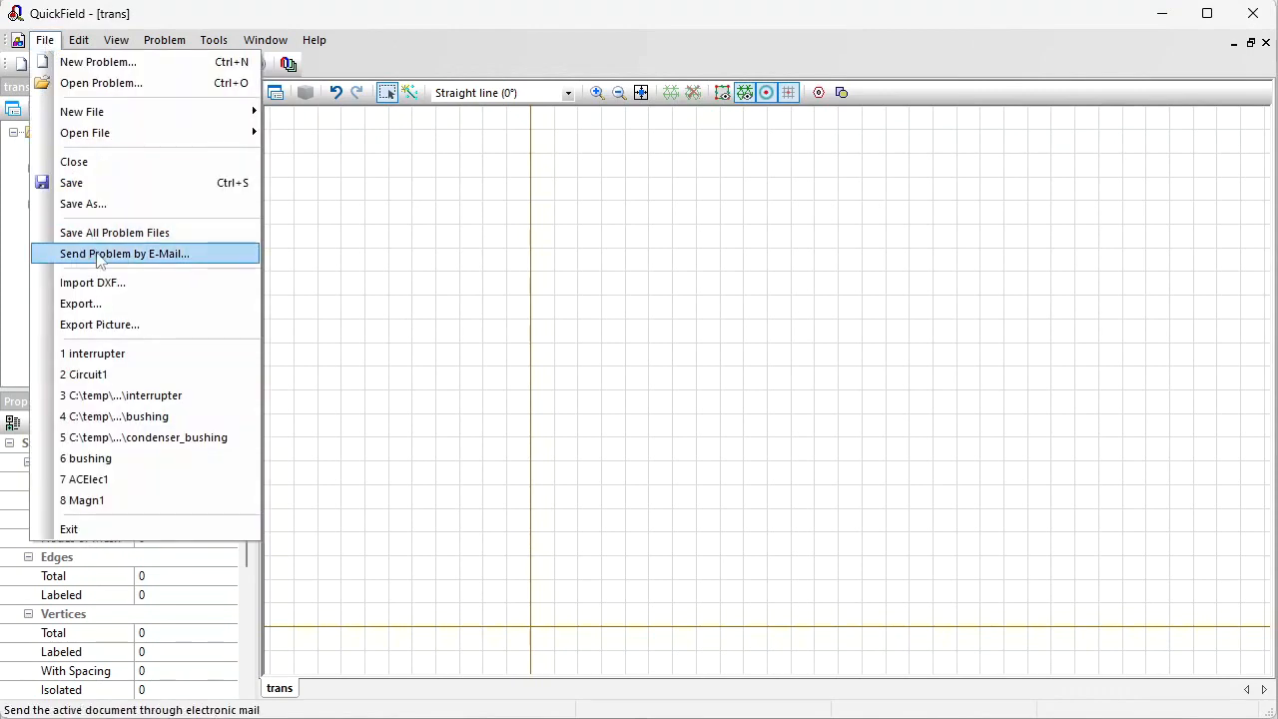
{"action": "left_click", "coordinate": [114, 284]}
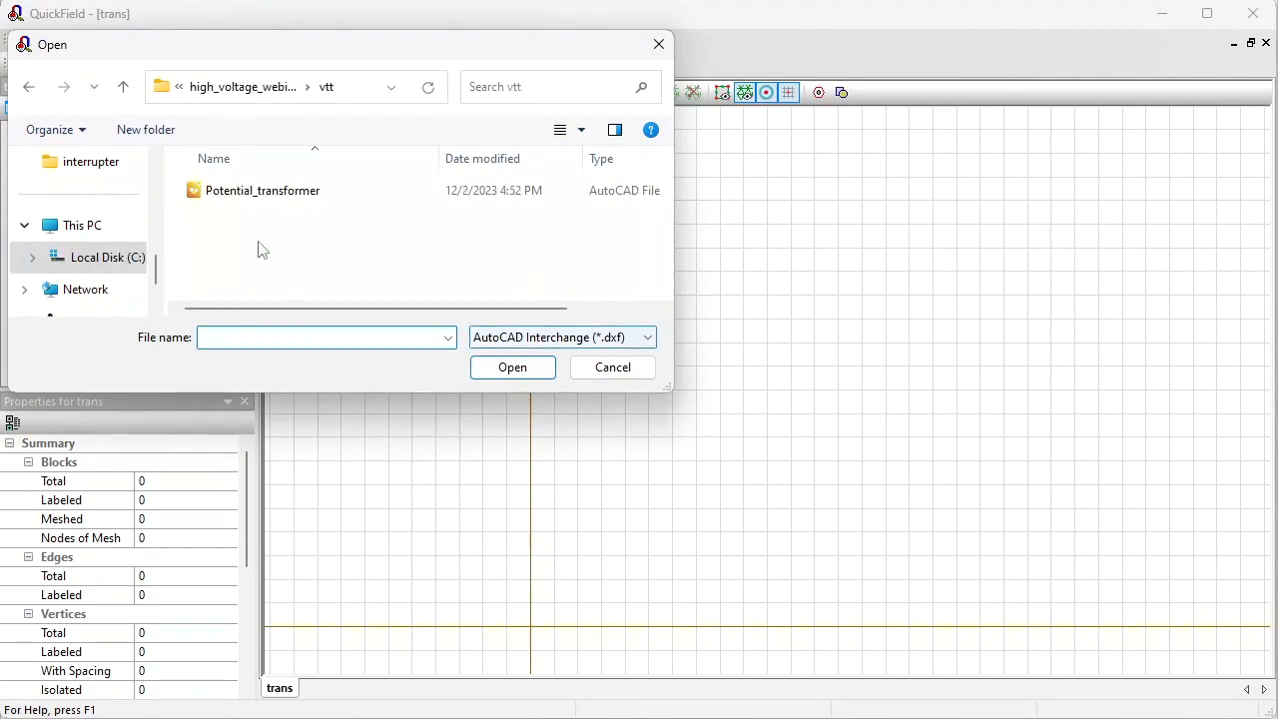
{"action": "left_click", "coordinate": [220, 197]}
{"action": "left_click", "coordinate": [507, 366]}
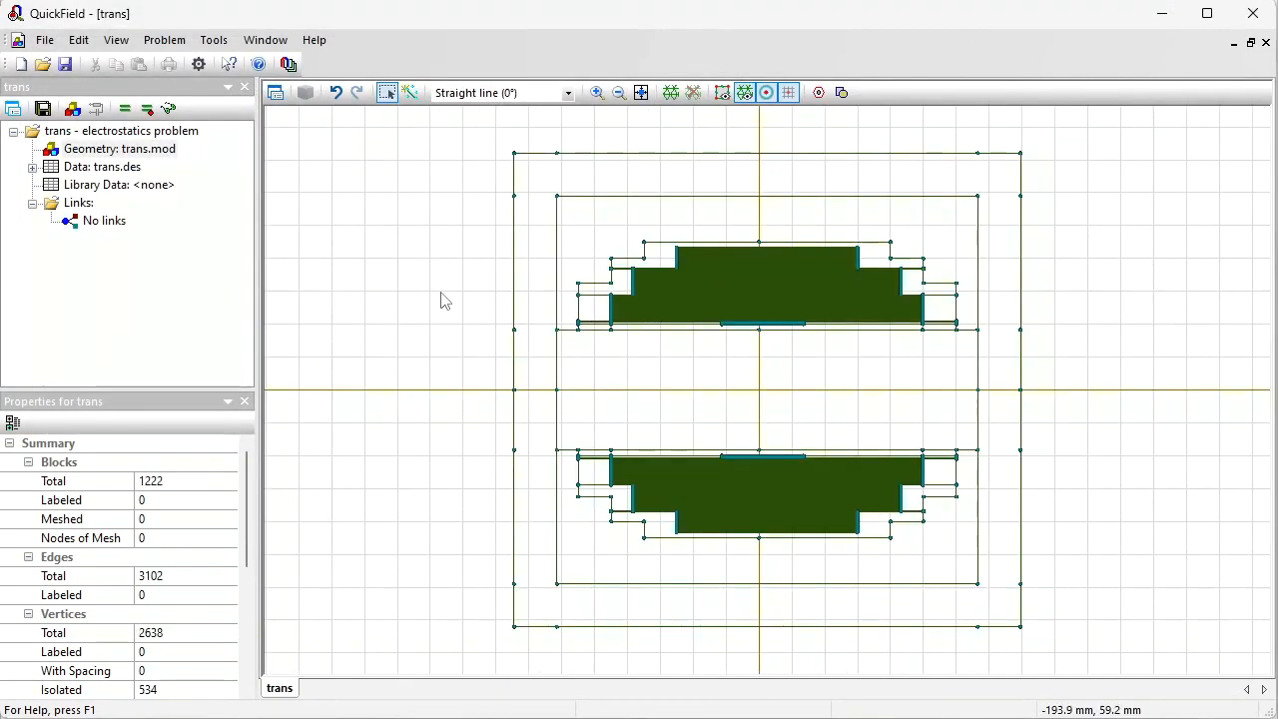
Step: Draw a horizontal edge along the symmetry axis across the whole outer boundary, splitting the model into halves
{"action": "left_click", "coordinate": [541, 193]}
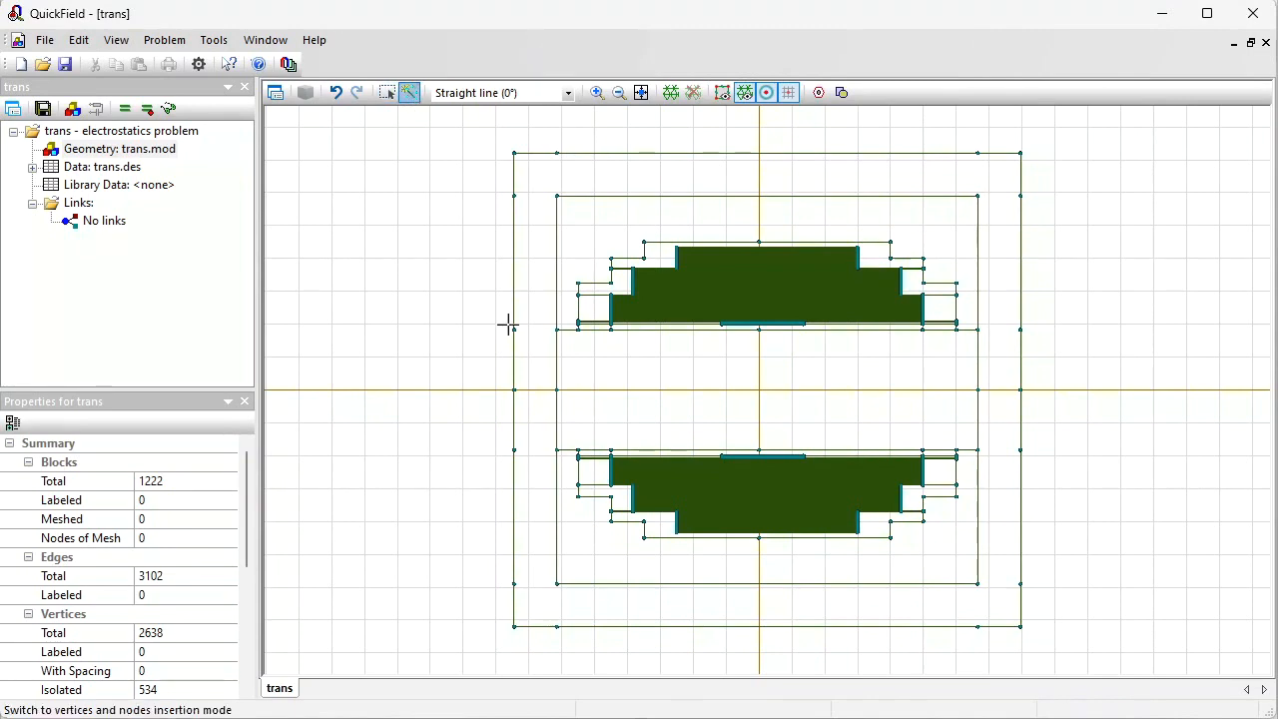
{"action": "left_click_drag", "start_coordinate": [514, 390], "coordinate": [1021, 389]}
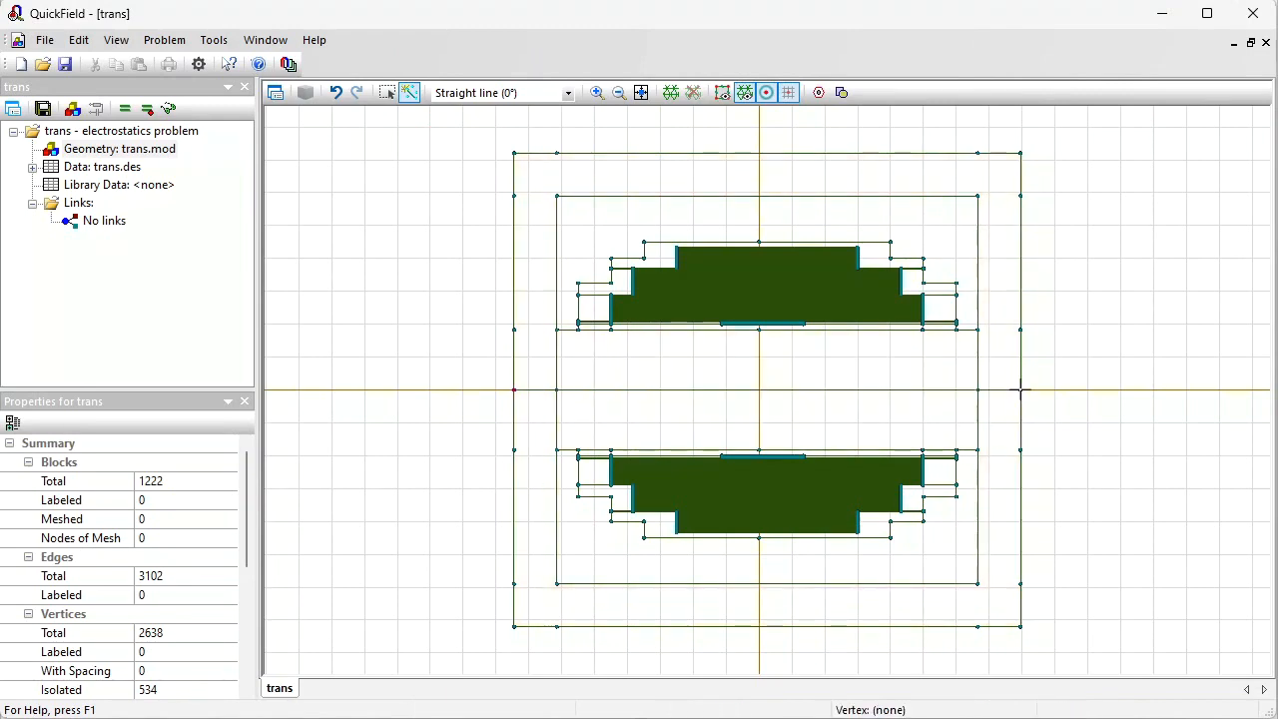
{"action": "left_click", "coordinate": [387, 93]}
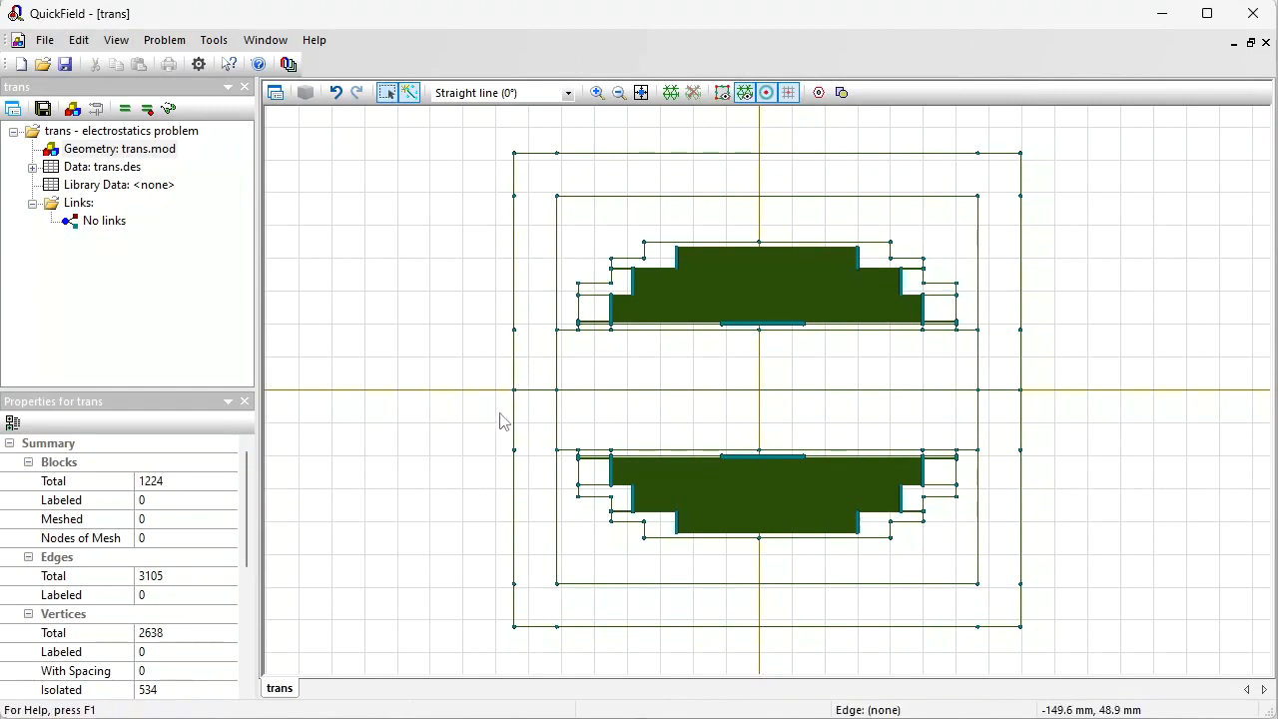
Step: Select the entire lower half of the geometry and delete it
{"action": "left_click_drag", "start_coordinate": [487, 419], "coordinate": [1080, 657]}
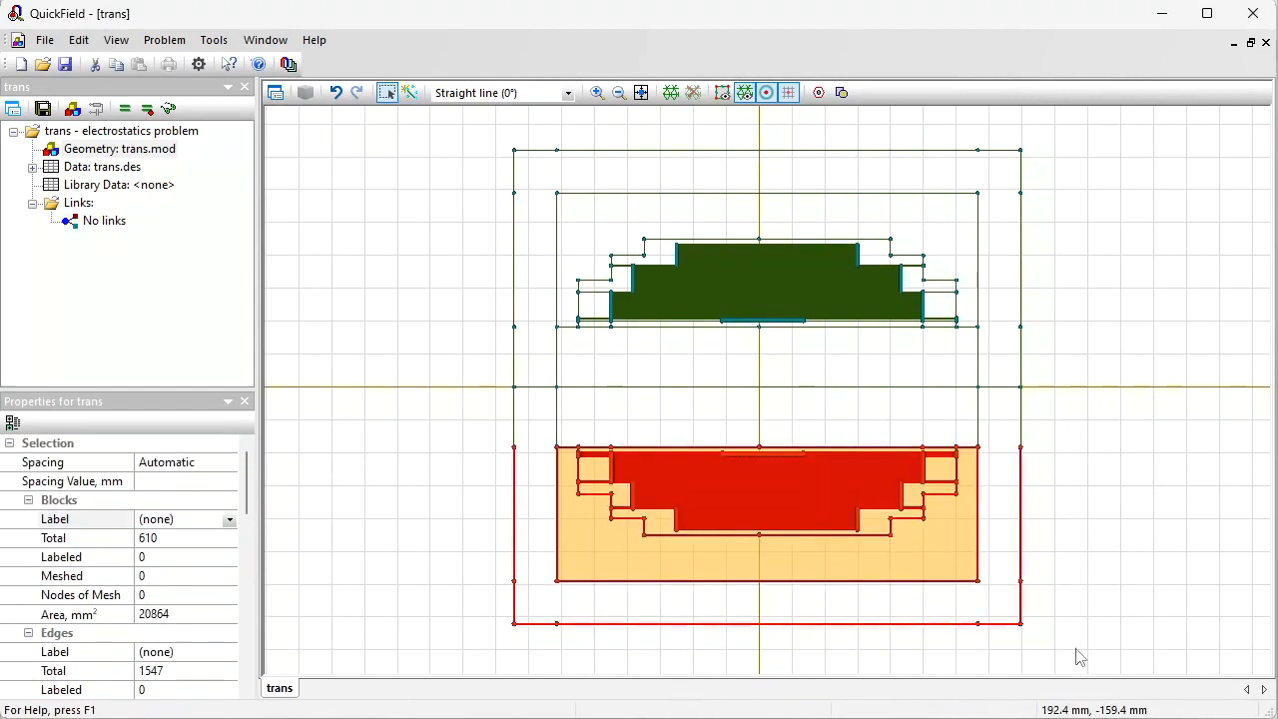
{"action": "key", "text": "Delete"}
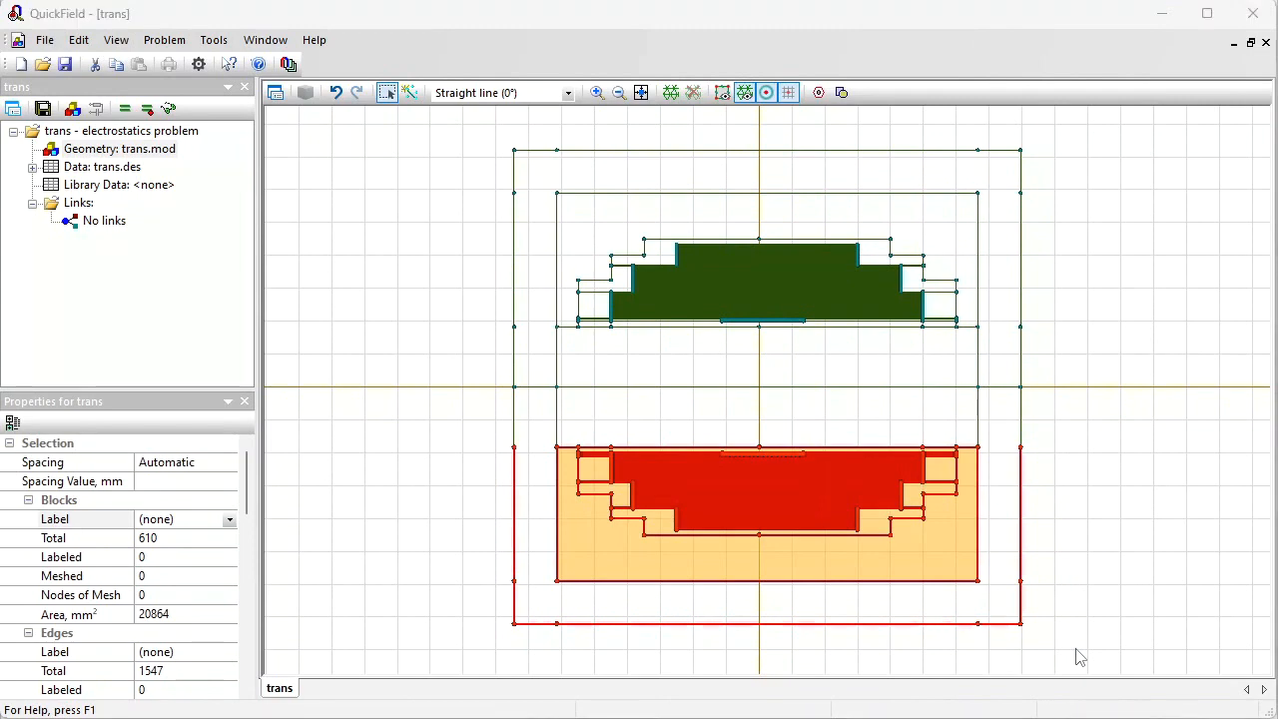
{"action": "key", "text": "Return"}
Step: Label the region surrounding the winding inside the inner rectangle as oil
{"action": "left_click", "coordinate": [642, 93]}
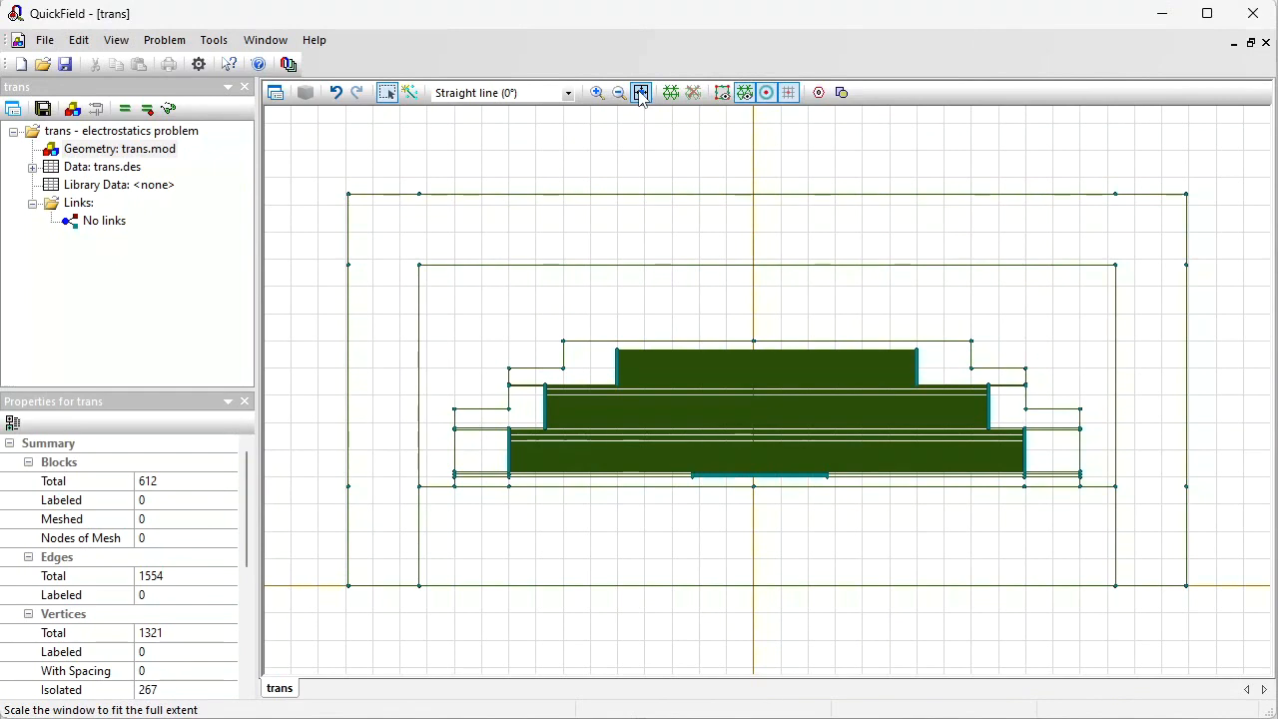
{"action": "left_click", "coordinate": [387, 93]}
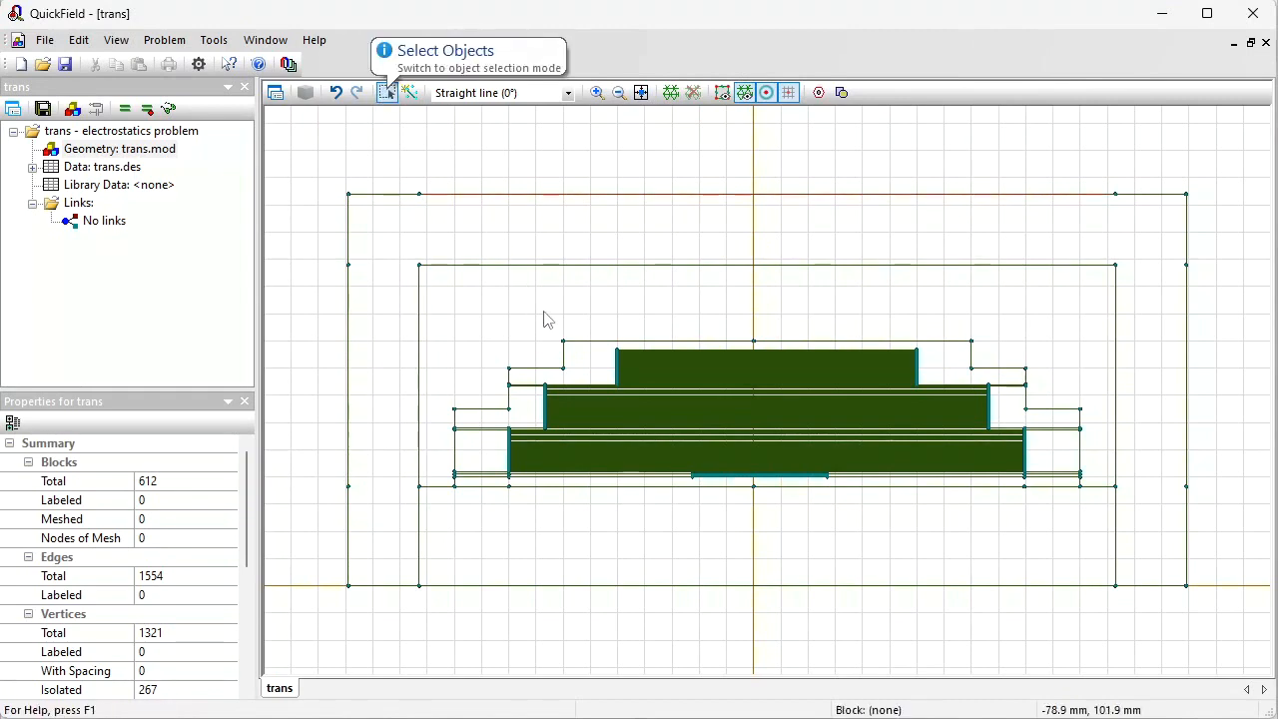
{"action": "left_click", "coordinate": [501, 335]}
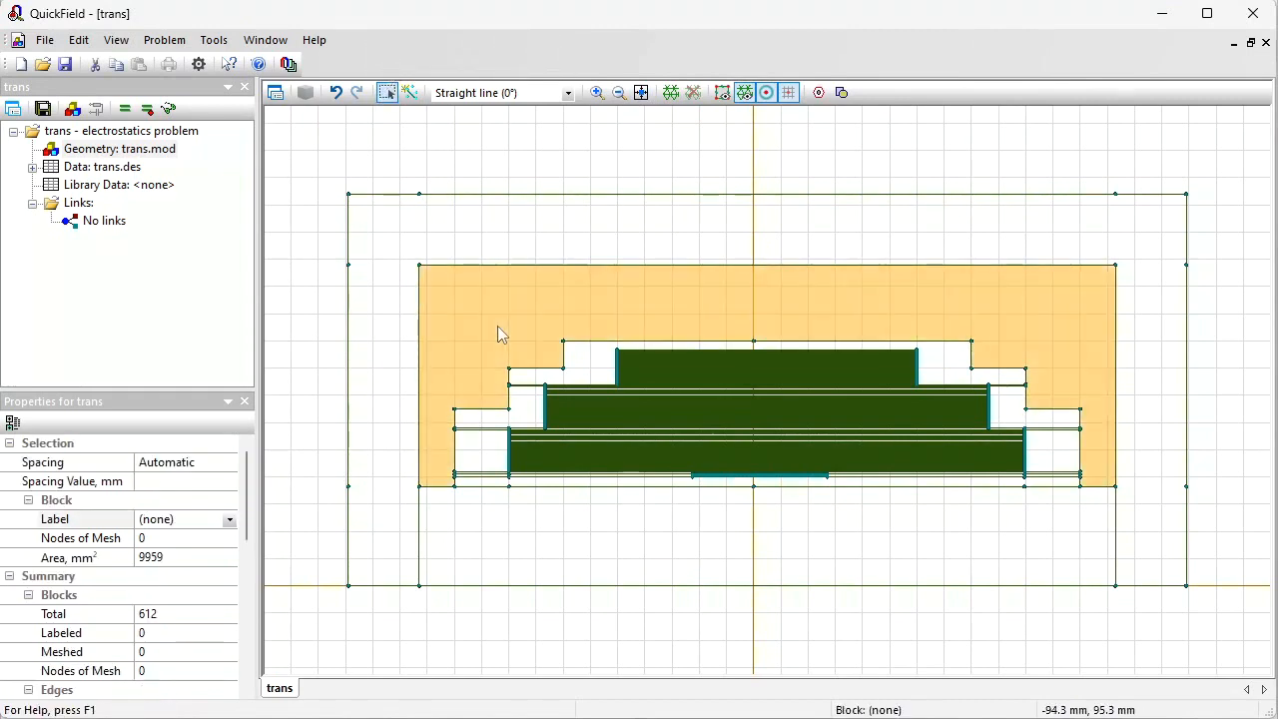
{"action": "left_click", "coordinate": [185, 519]}
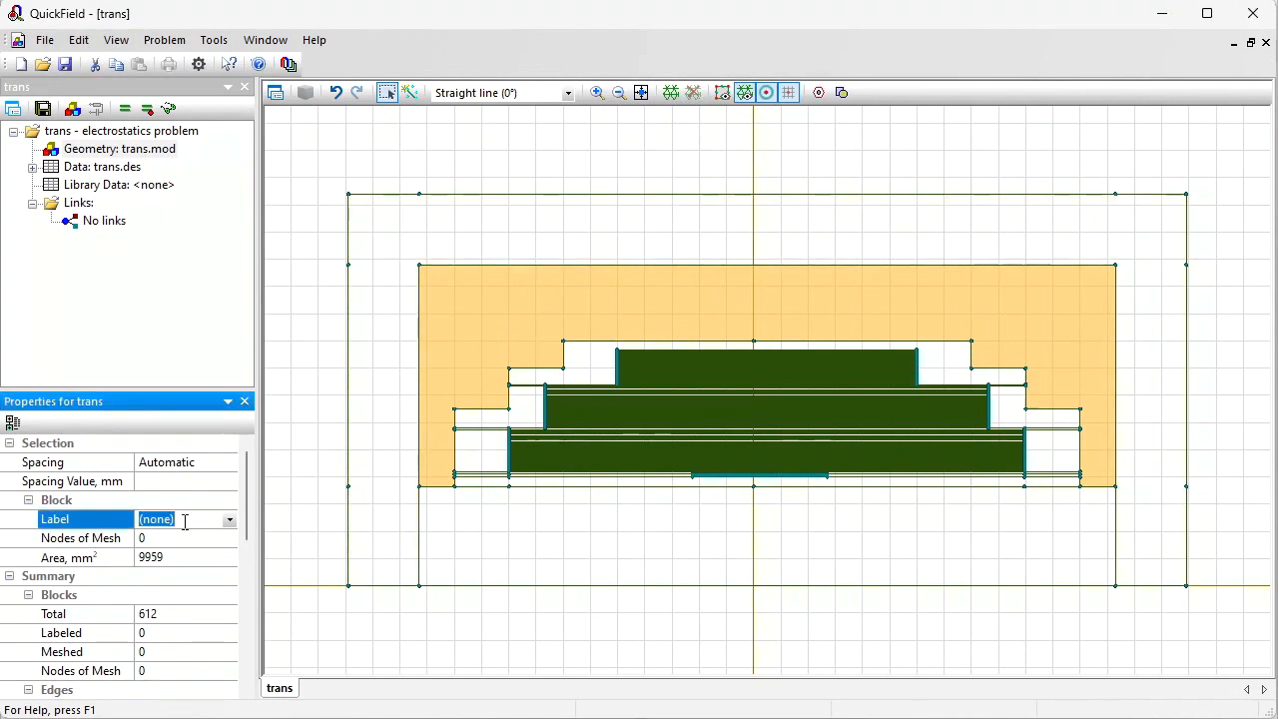
{"action": "type", "text": "oil"}
{"action": "key", "text": "Return"}
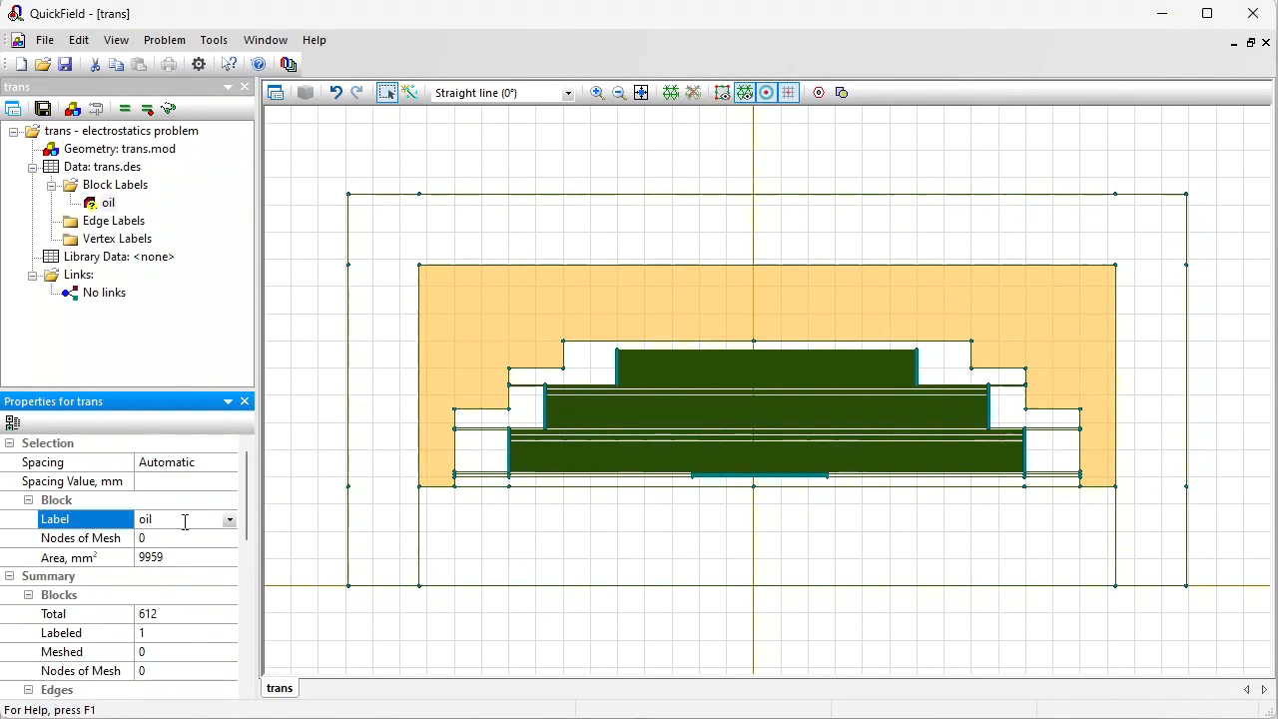
Step: Select the six stepped blocks around the winding and label them paper
{"action": "left_click", "coordinate": [485, 451]}
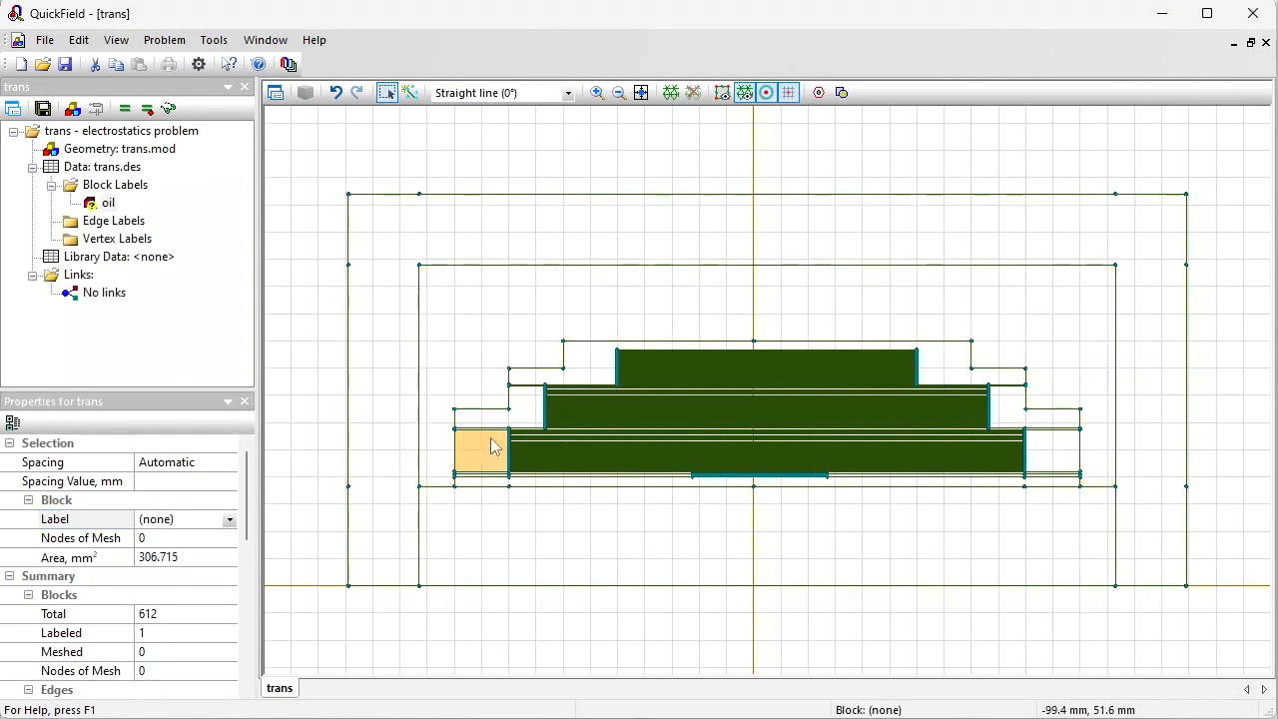
{"action": "left_click", "coordinate": [530, 417], "text": "ctrl"}
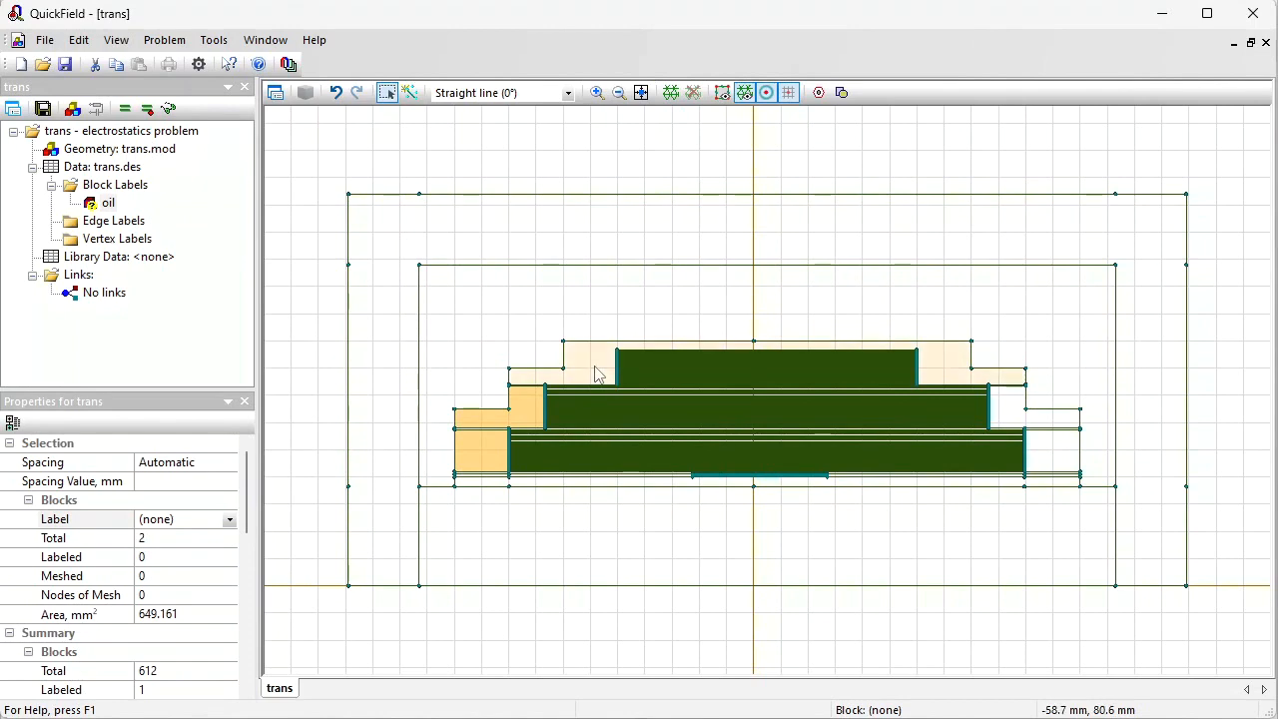
{"action": "left_click", "coordinate": [600, 375], "text": "ctrl"}
{"action": "left_click", "coordinate": [1014, 413], "text": "ctrl"}
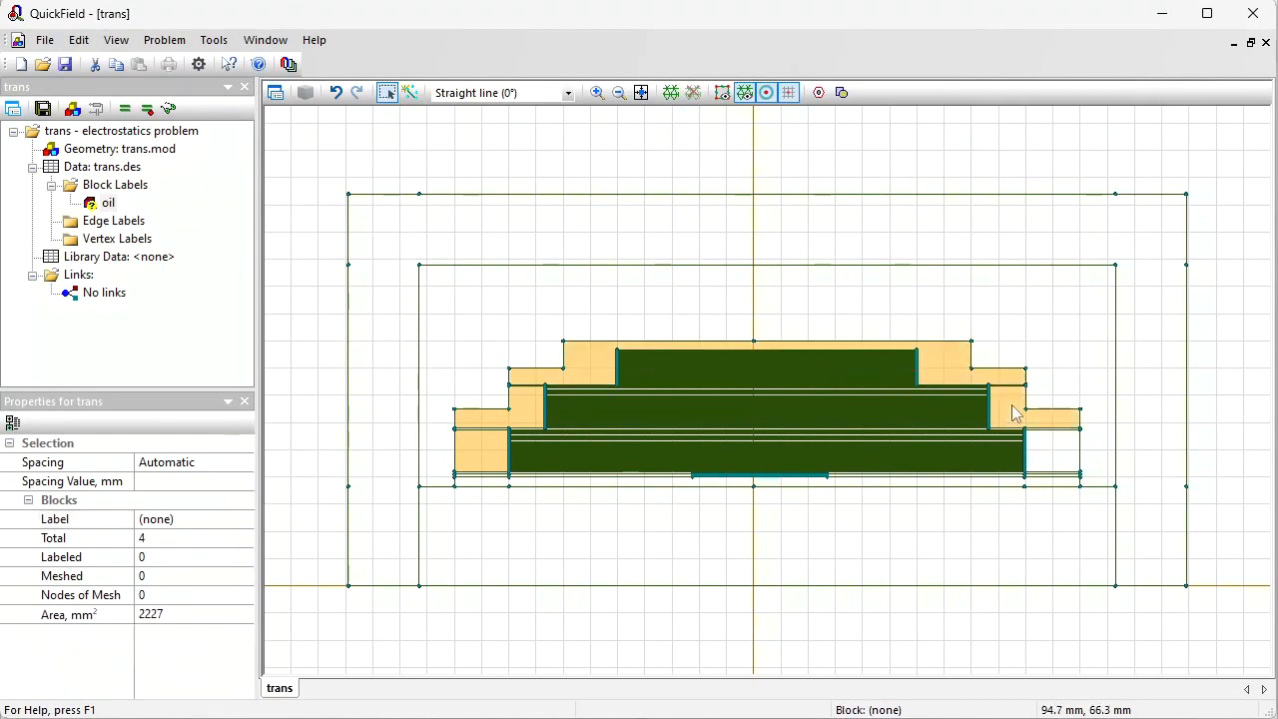
{"action": "left_click", "coordinate": [1061, 460], "text": "ctrl"}
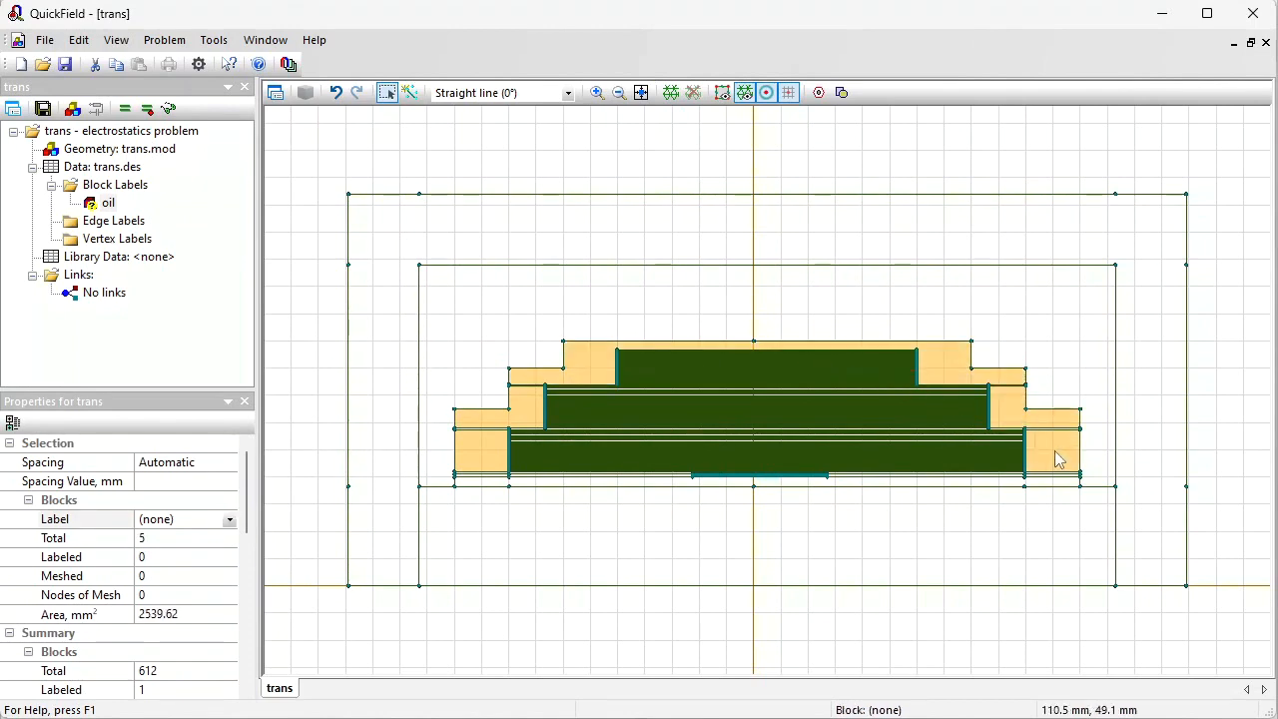
{"action": "left_click", "coordinate": [477, 485], "text": "ctrl"}
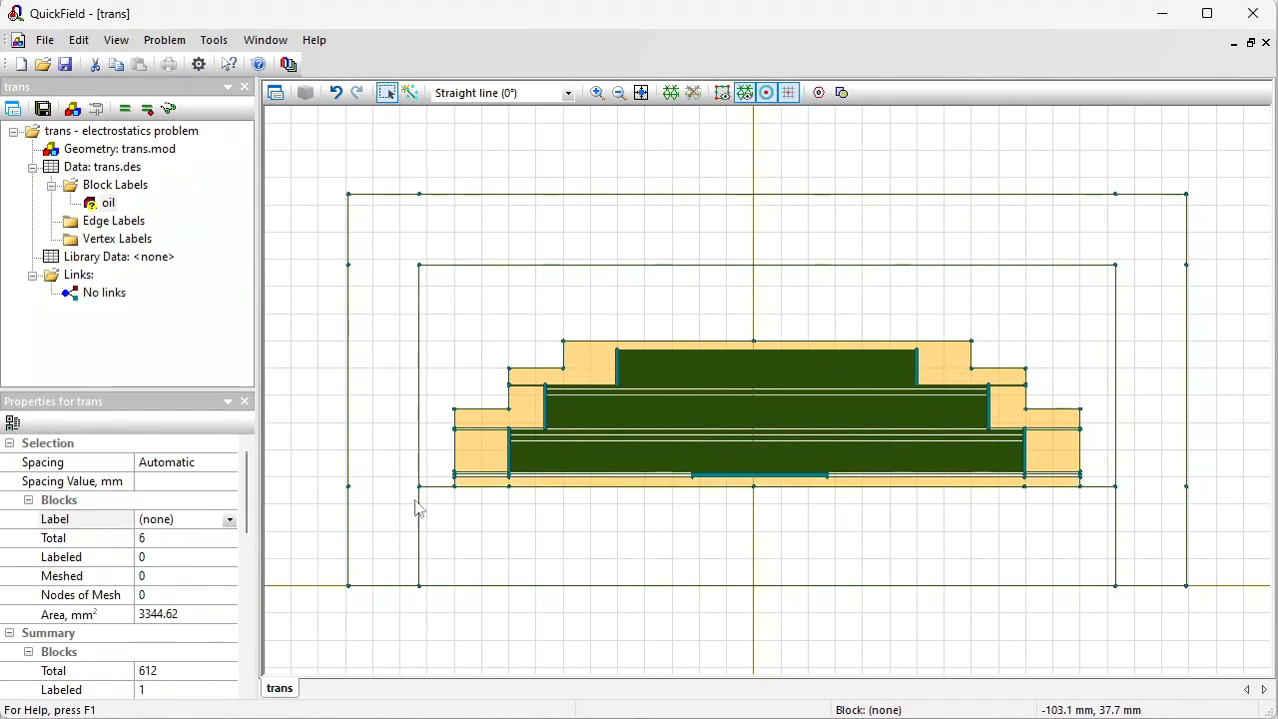
{"action": "left_click", "coordinate": [180, 518]}
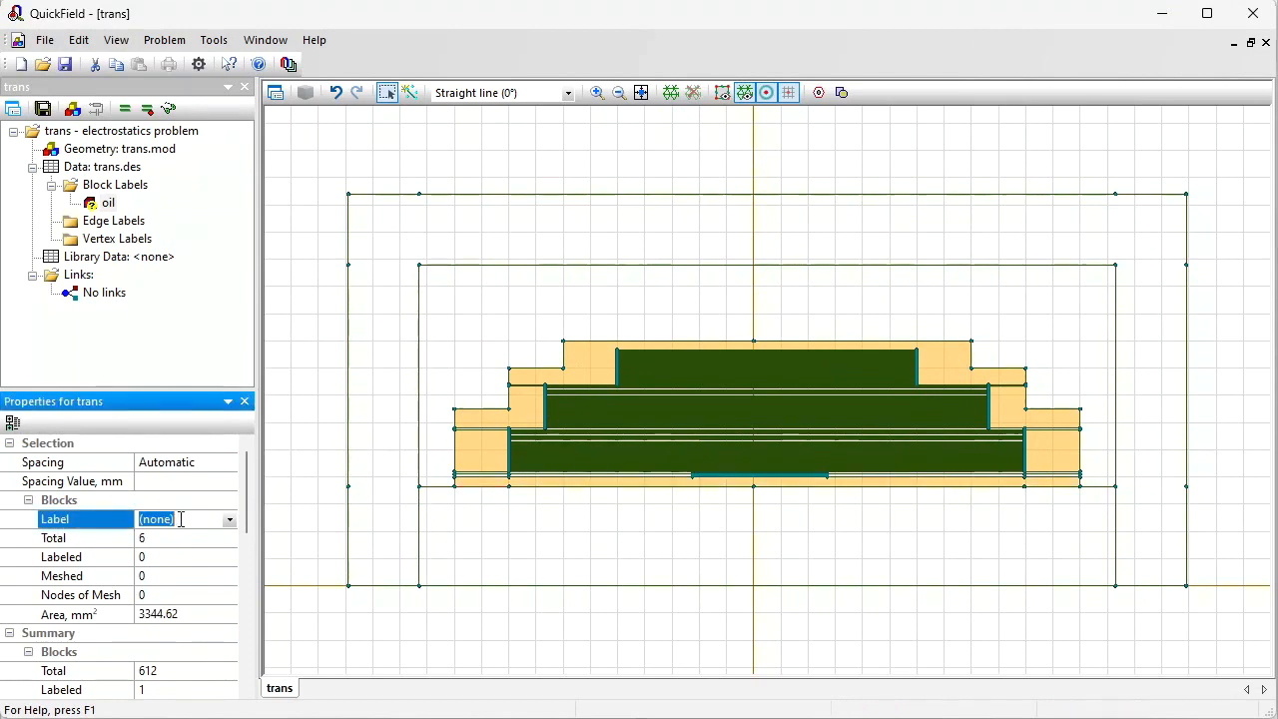
{"action": "key", "text": "Return"}
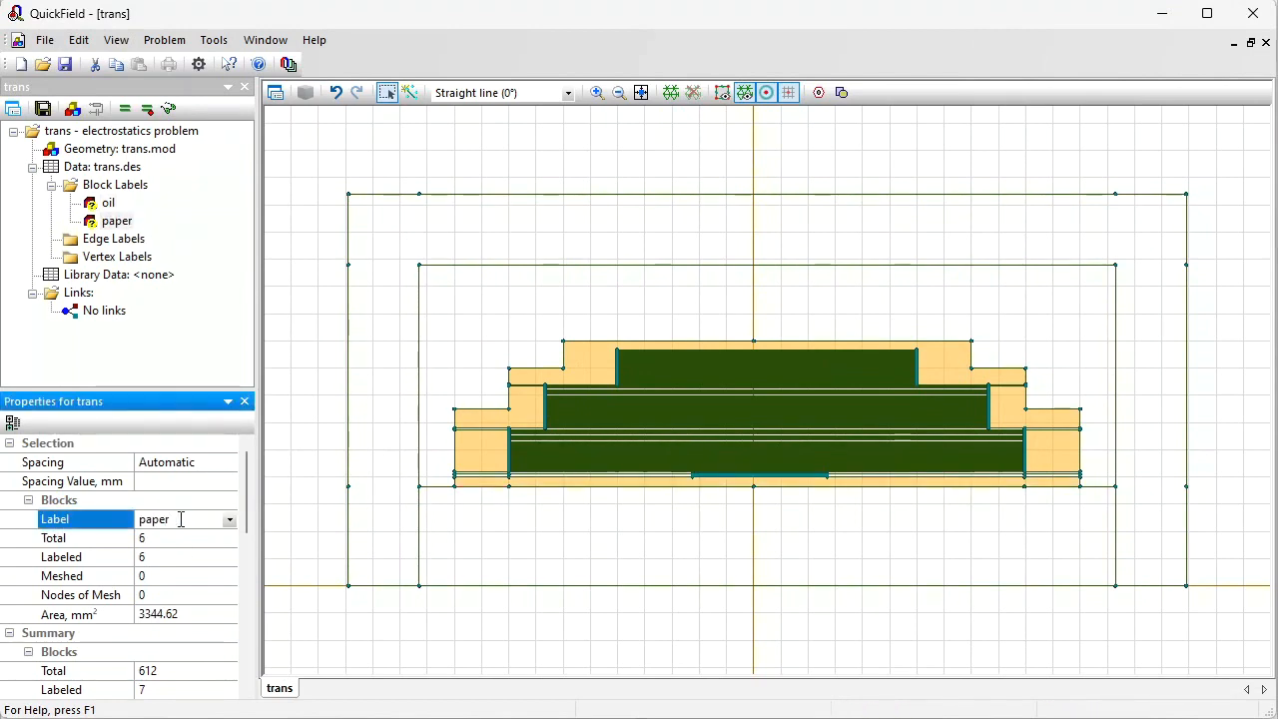
Step: Zoom into the winding's lower-left corner and assign an existing label to the lowest thin strip beneath the winding
{"action": "left_click", "coordinate": [598, 91]}
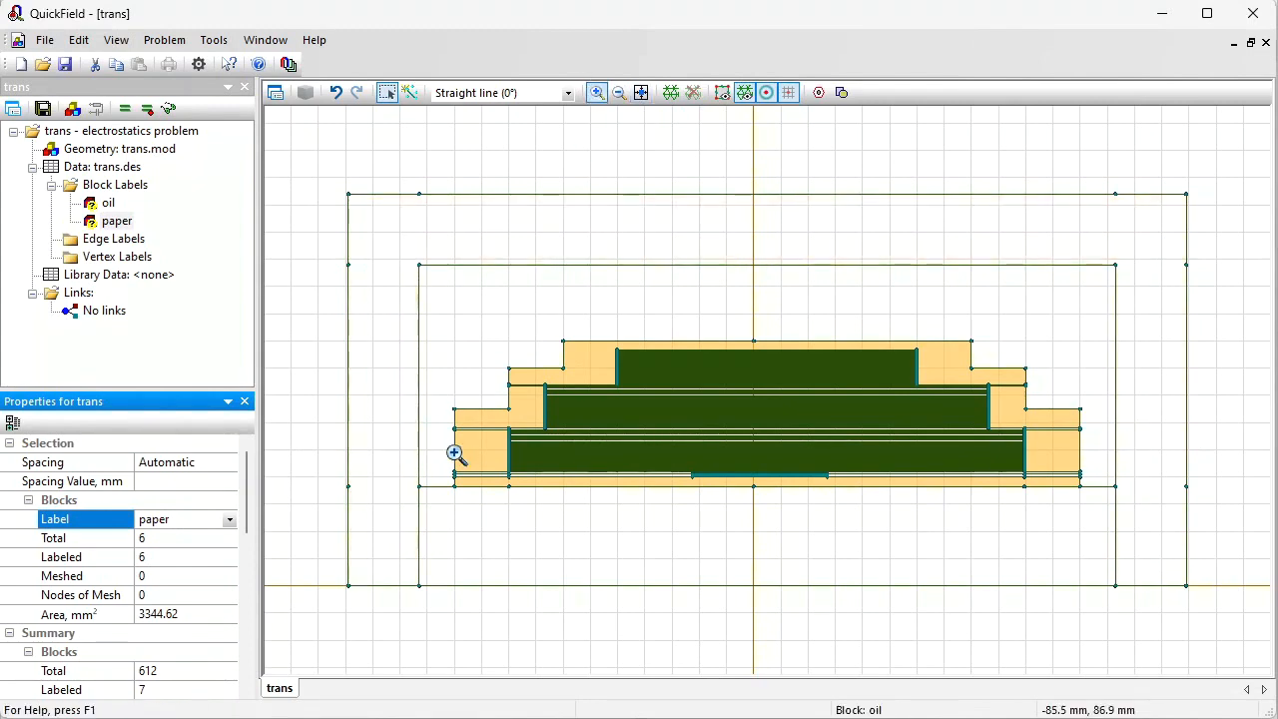
{"action": "left_click_drag", "start_coordinate": [435, 369], "coordinate": [636, 508]}
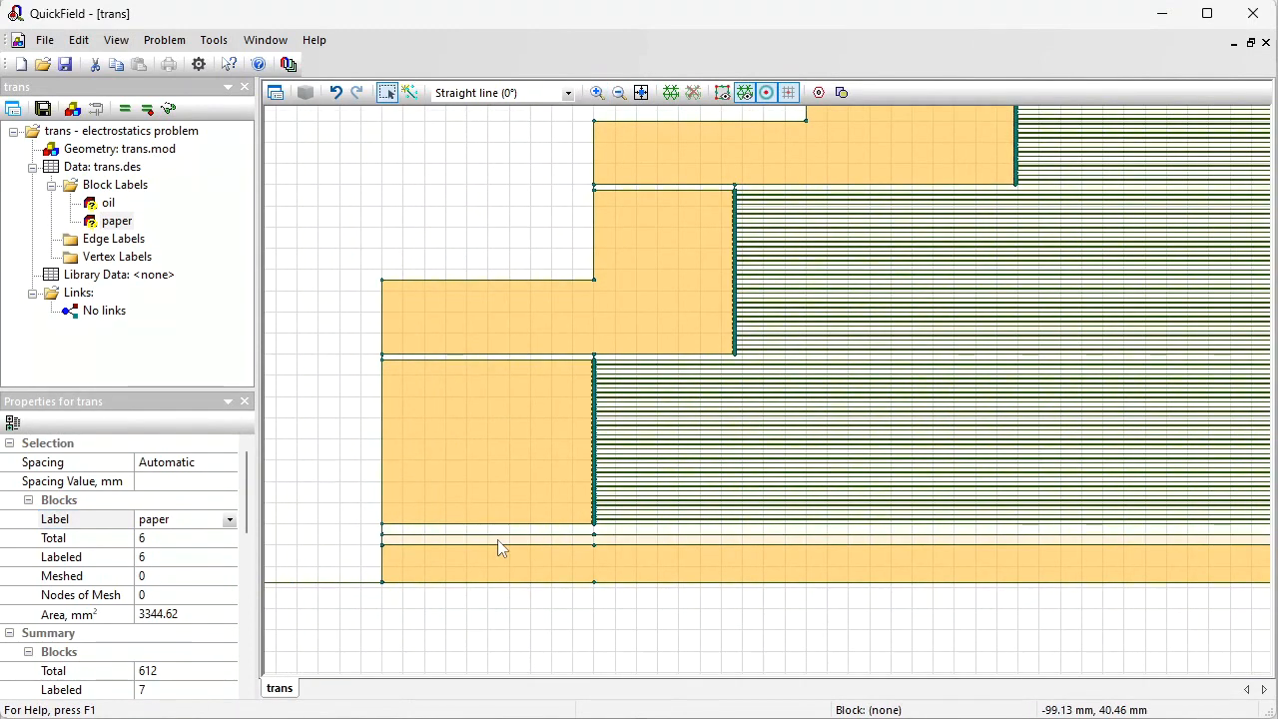
{"action": "left_click", "coordinate": [499, 541]}
{"action": "left_click", "coordinate": [214, 517]}
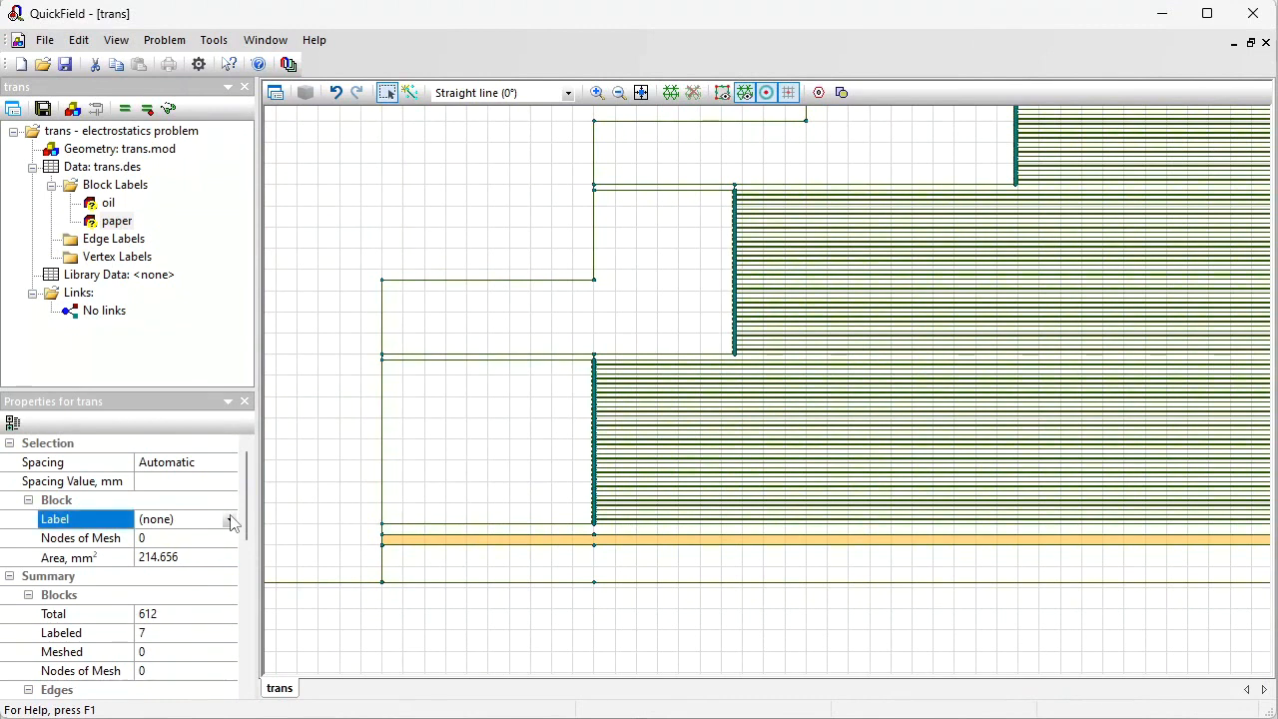
{"action": "left_click", "coordinate": [229, 520]}
{"action": "left_click", "coordinate": [150, 569]}
Step: Label the thin strip directly under the winding as cardboard
{"action": "left_click", "coordinate": [449, 528]}
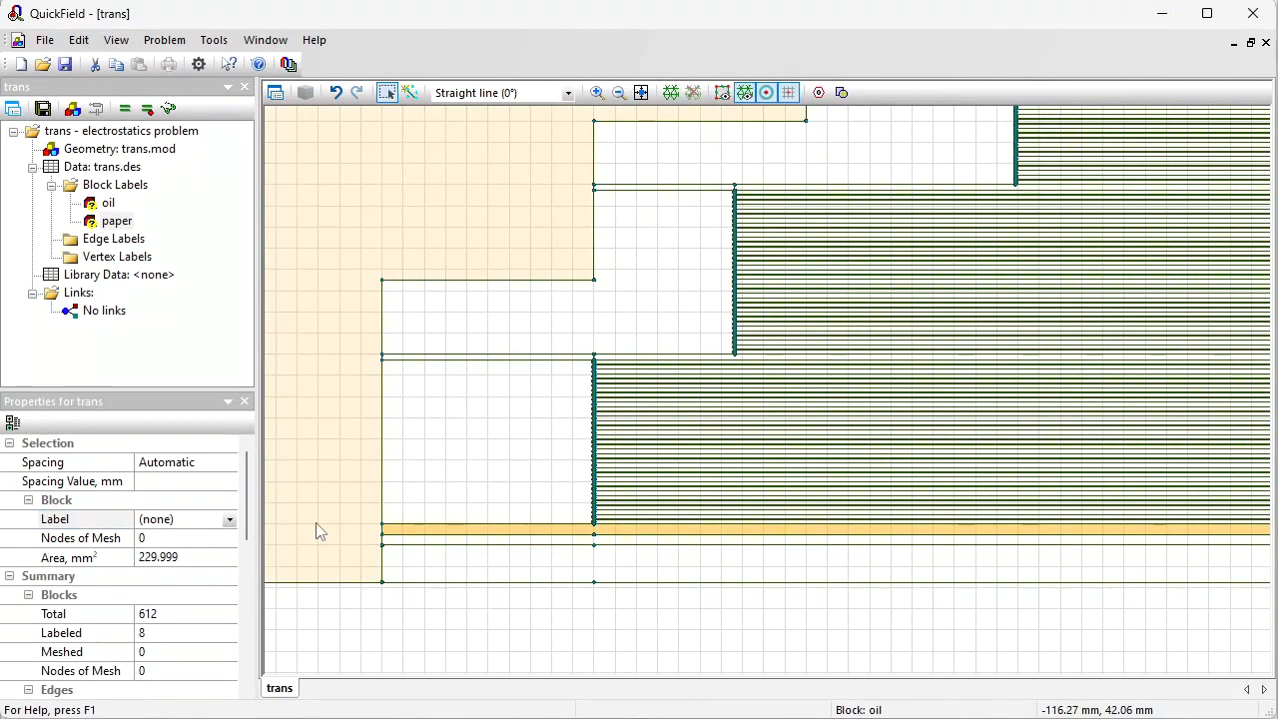
{"action": "left_click", "coordinate": [196, 520]}
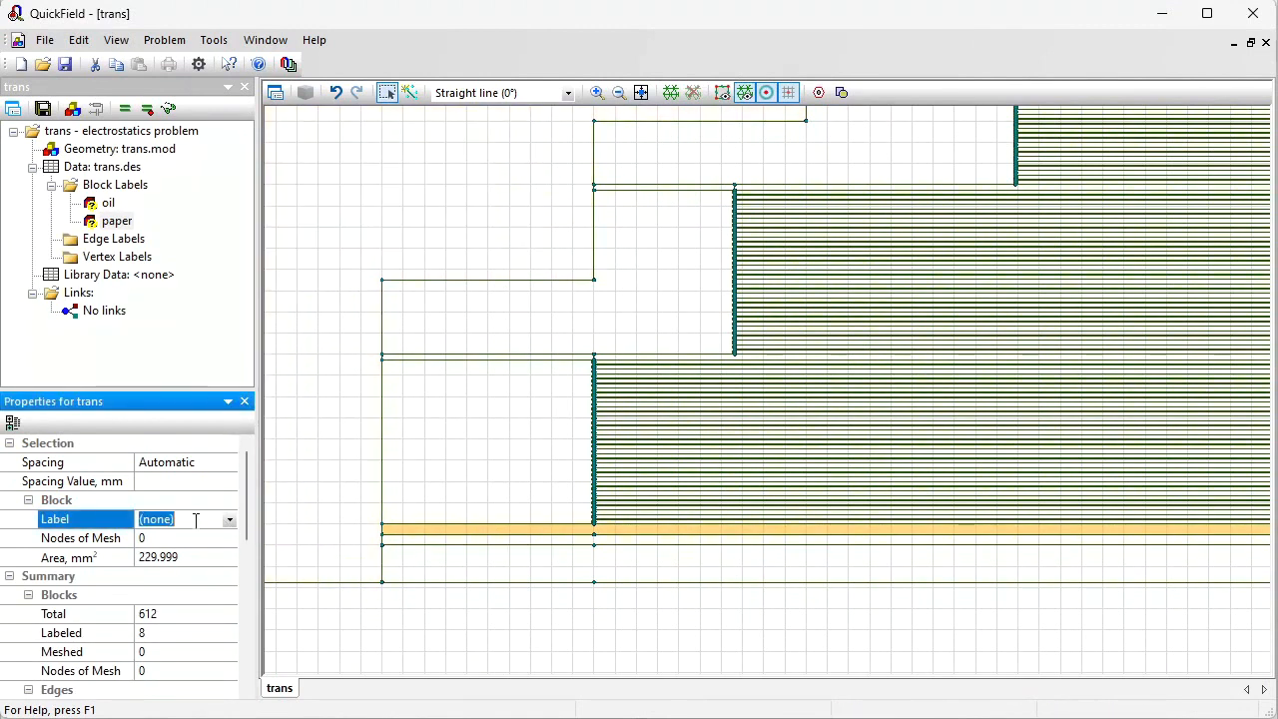
{"action": "type", "text": "cardboard"}
{"action": "key", "text": "Return"}
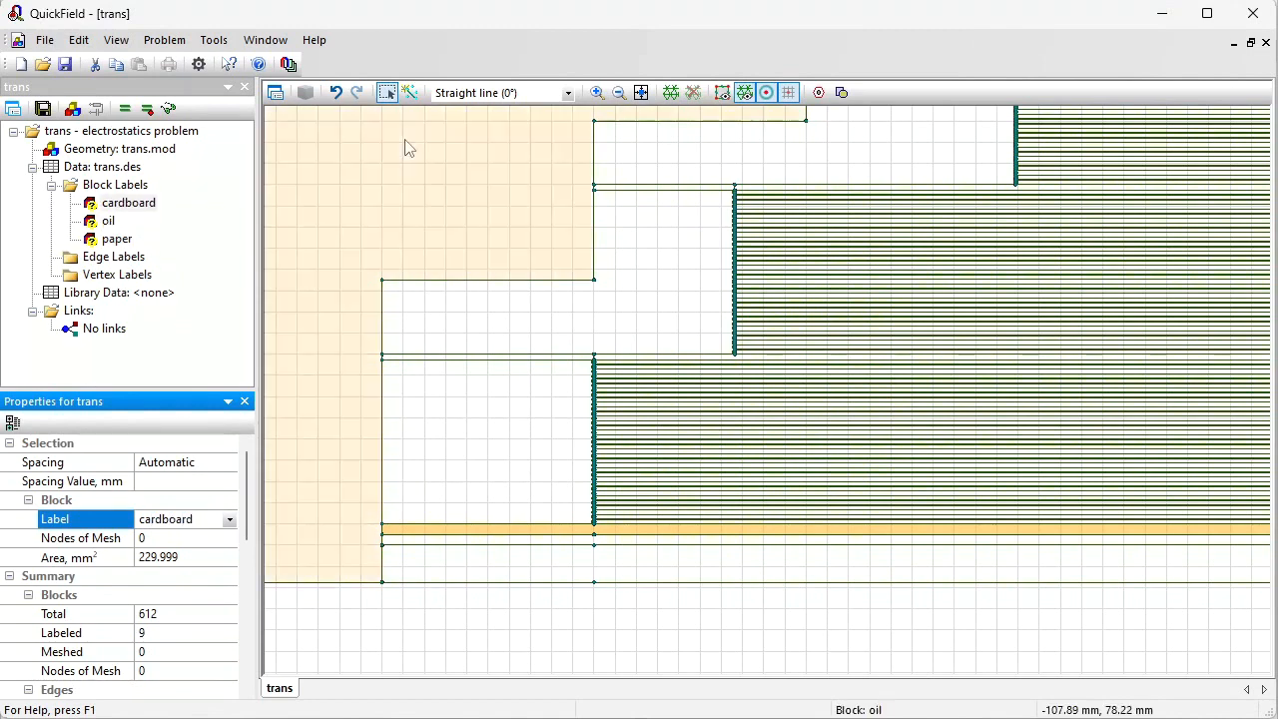
Step: Select the two thin horizontal strips between the winding sections and label them cardboard
{"action": "left_click", "coordinate": [597, 92]}
{"action": "left_click_drag", "start_coordinate": [470, 157], "coordinate": [713, 431]}
{"action": "left_click", "coordinate": [387, 92]}
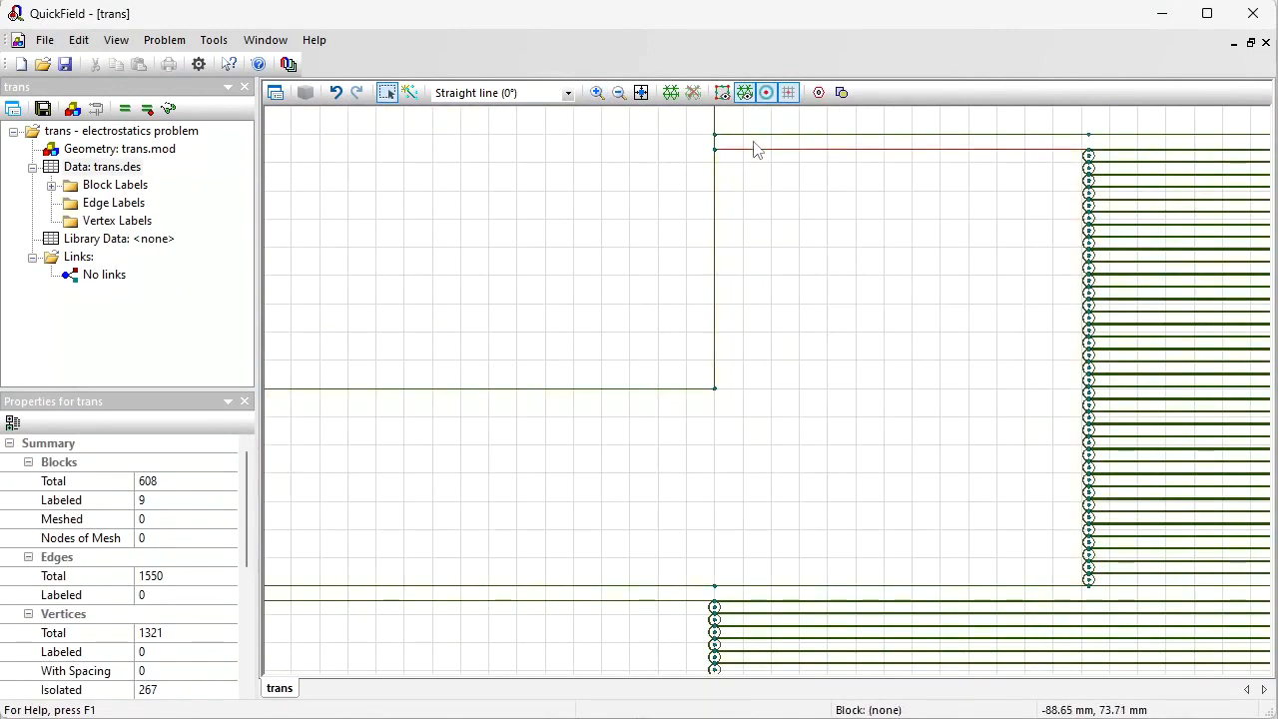
{"action": "left_click", "coordinate": [753, 141]}
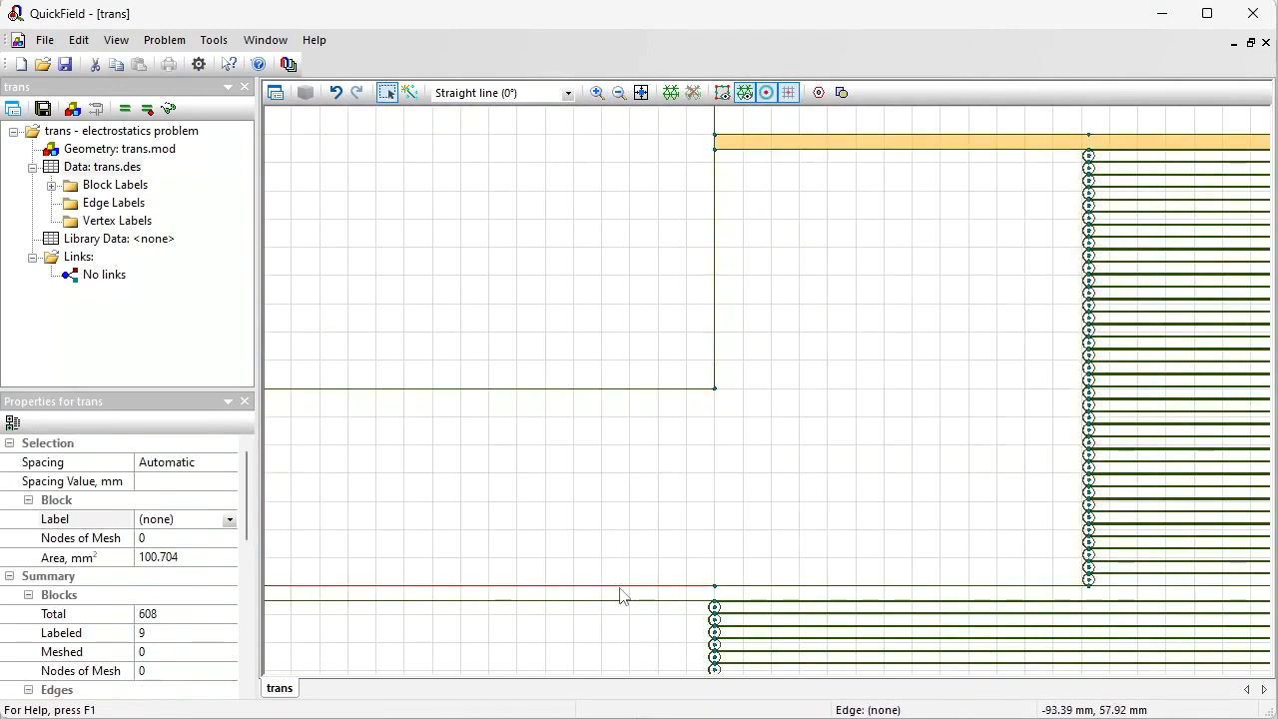
{"action": "left_click", "coordinate": [619, 599], "text": "ctrl"}
{"action": "left_click", "coordinate": [228, 519]}
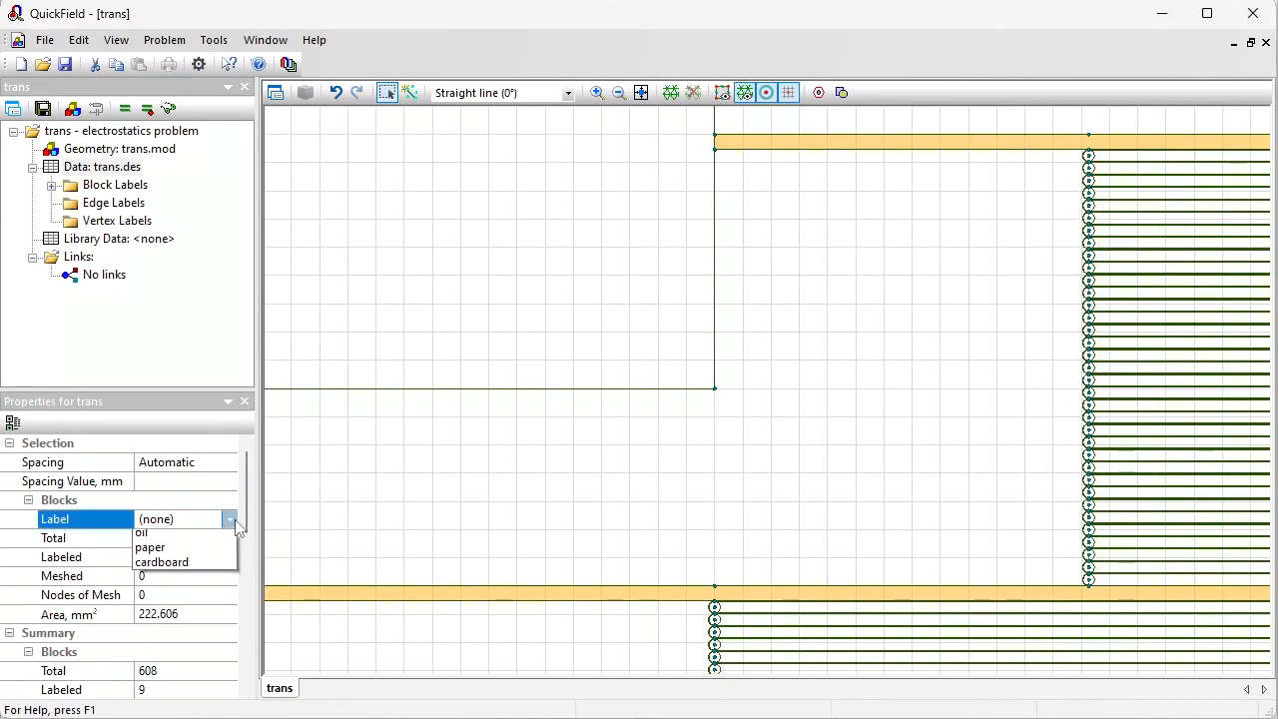
{"action": "left_click", "coordinate": [165, 583]}
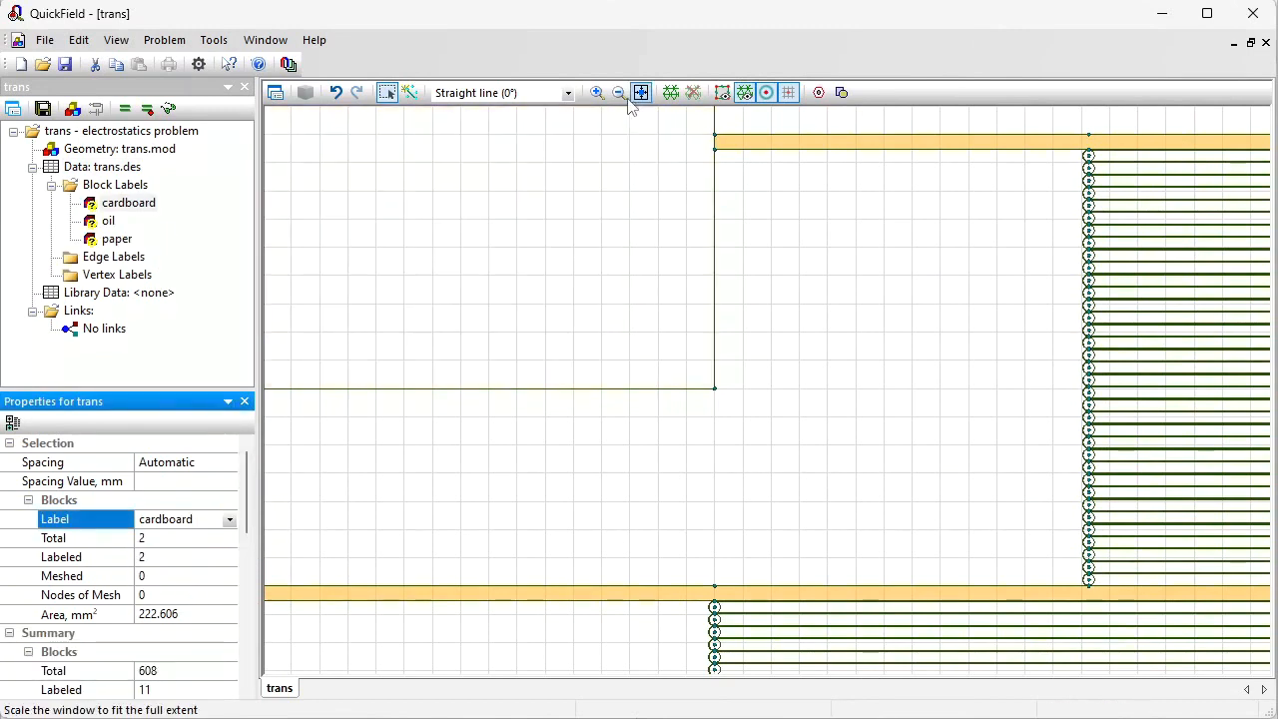
Step: Zoom into the winding's conductor turns and inspect a conductor's core and ring blocks
{"action": "left_click", "coordinate": [619, 93]}
{"action": "left_click", "coordinate": [619, 93]}
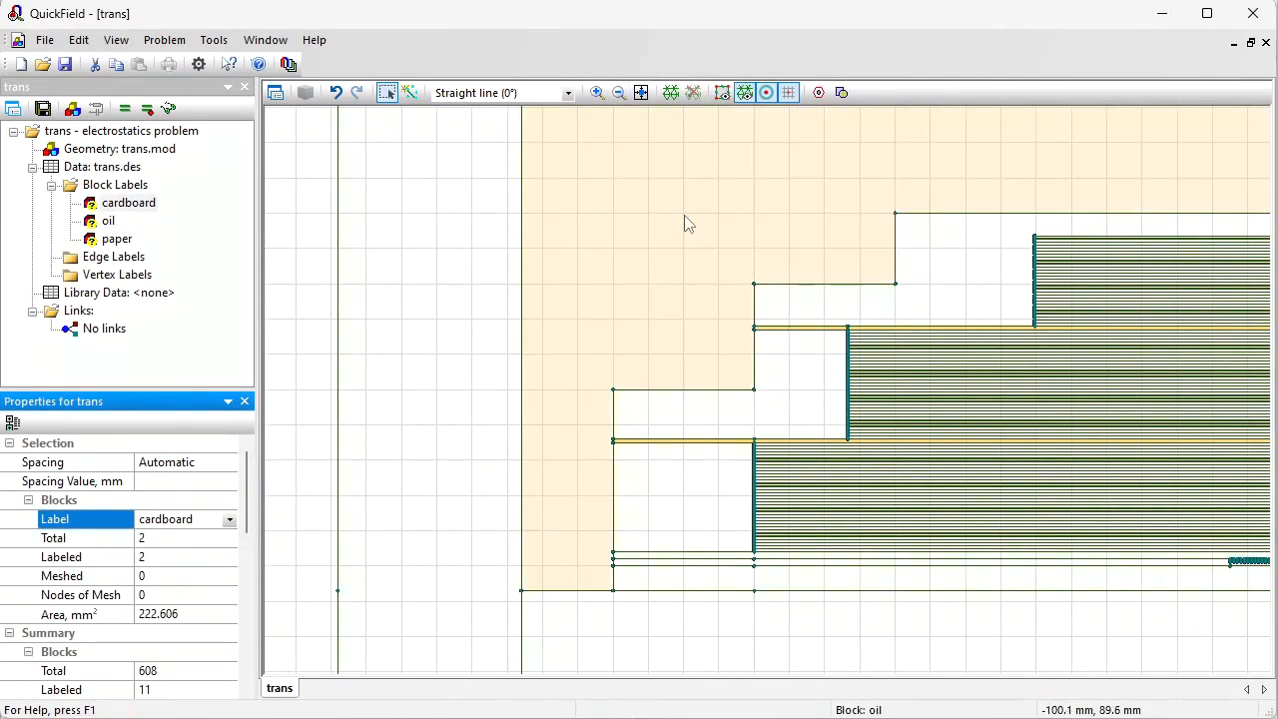
{"action": "left_click_drag", "start_coordinate": [488, 177], "coordinate": [207, 129]}
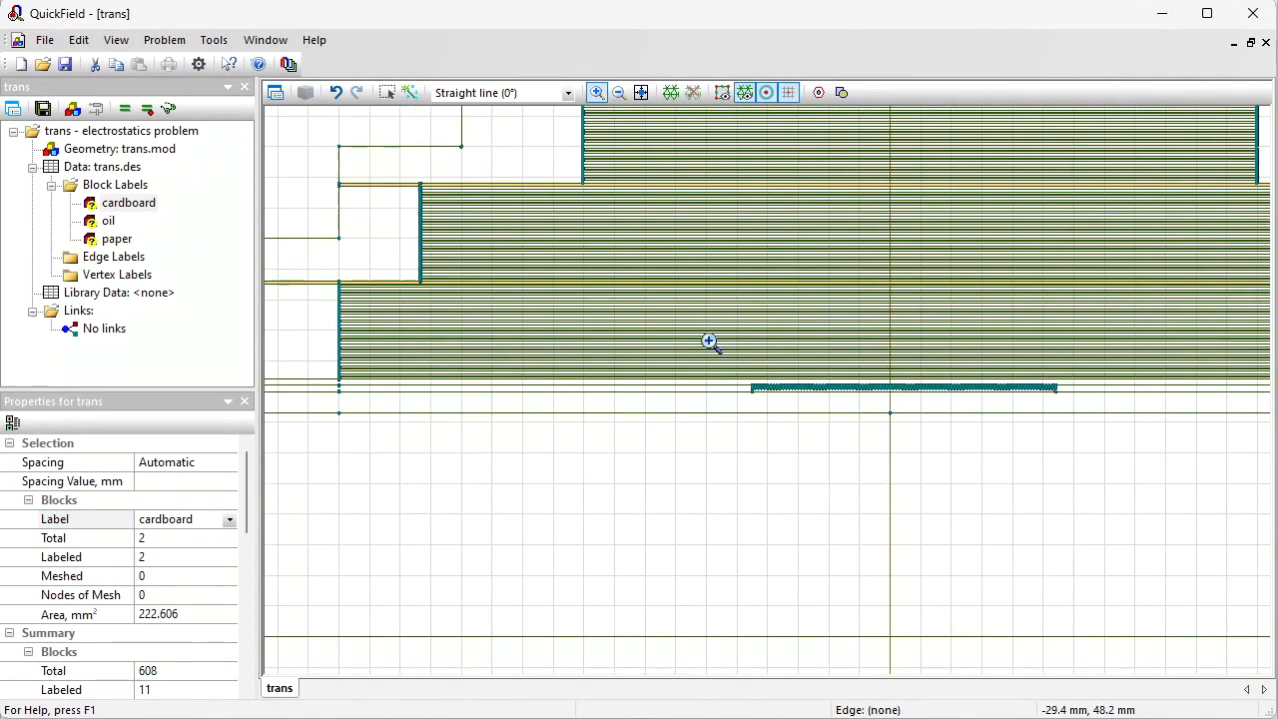
{"action": "left_click_drag", "start_coordinate": [710, 343], "coordinate": [1089, 451]}
{"action": "left_click_drag", "start_coordinate": [337, 307], "coordinate": [691, 426]}
{"action": "left_click_drag", "start_coordinate": [732, 353], "coordinate": [856, 413]}
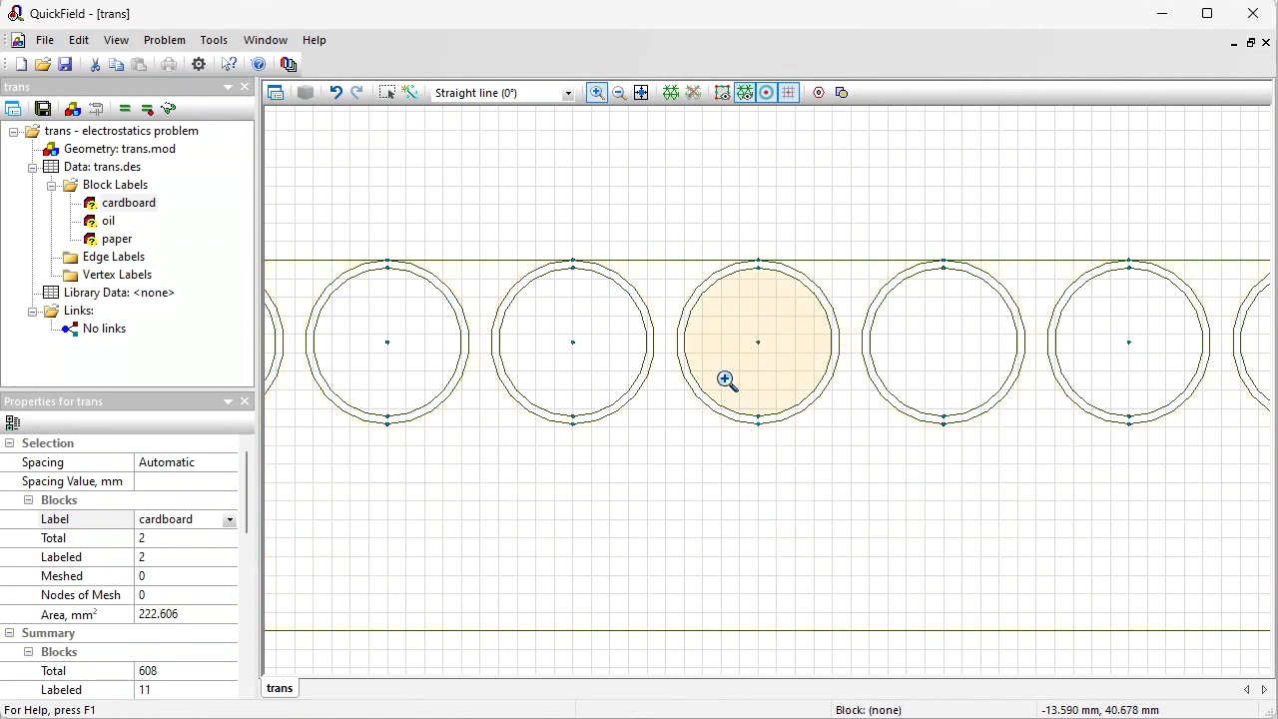
{"action": "key", "text": "Escape"}
{"action": "left_click", "coordinate": [554, 305]}
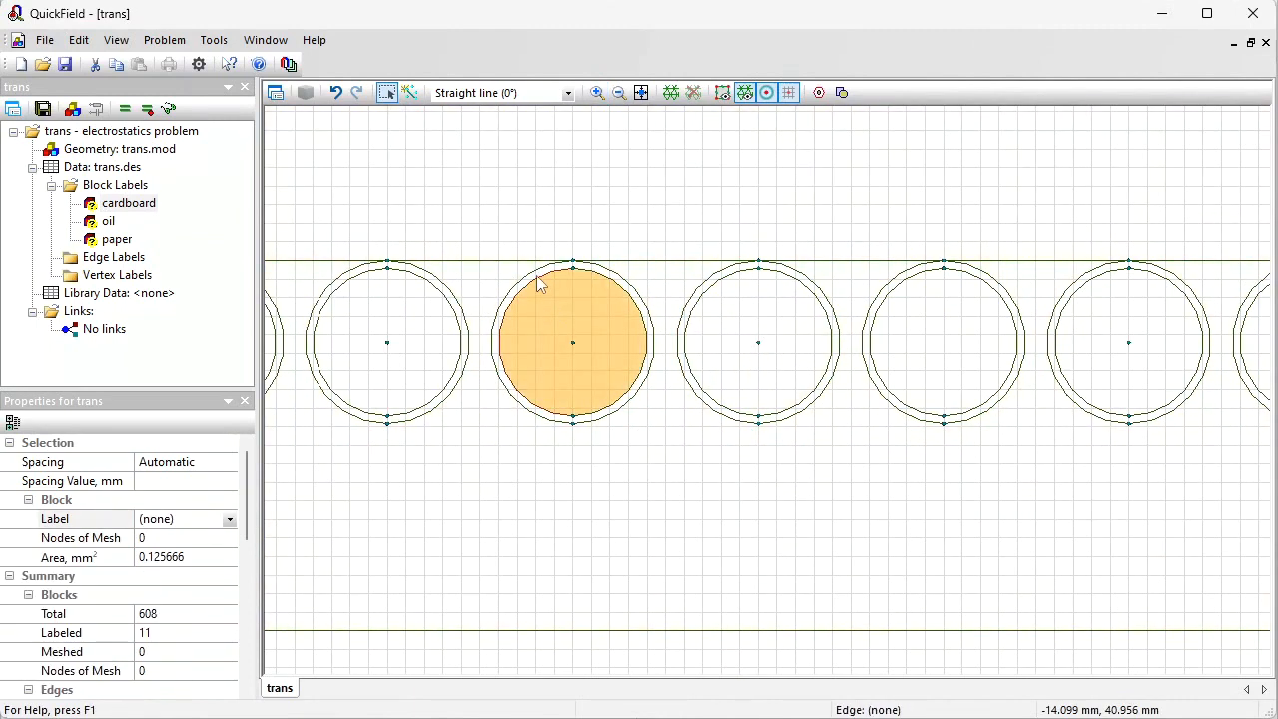
{"action": "left_click", "coordinate": [534, 280]}
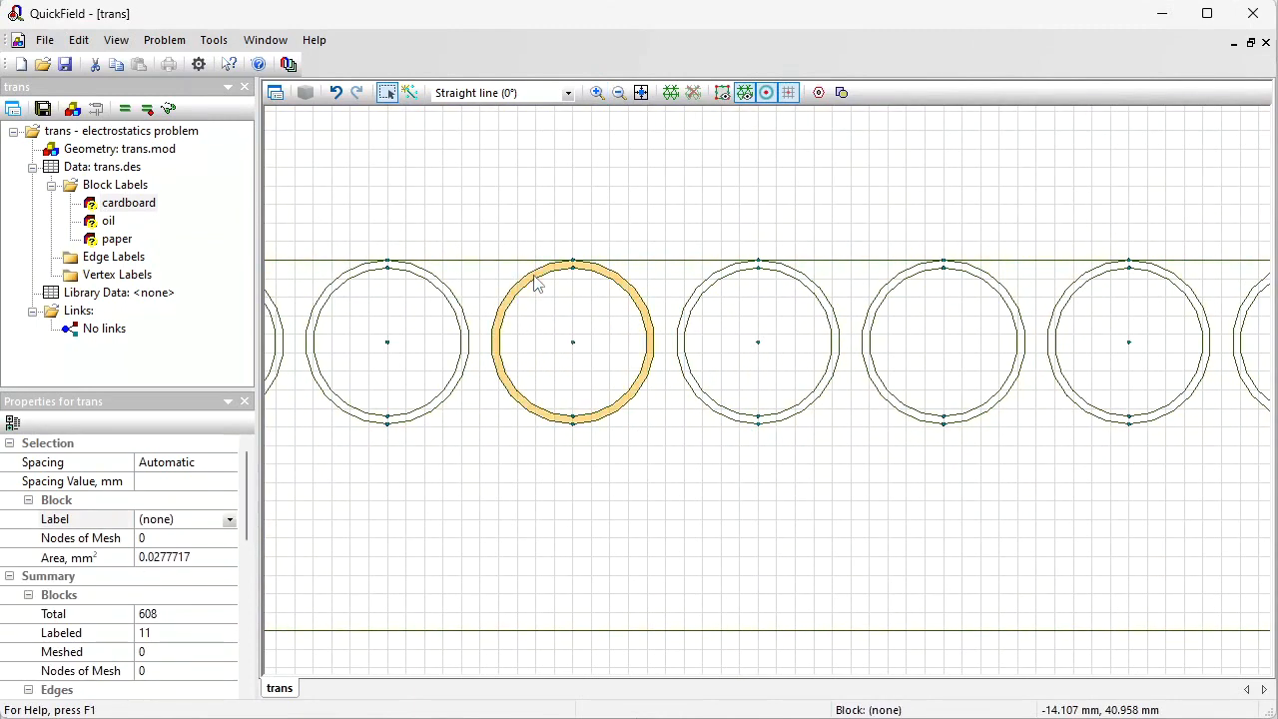
Step: Label the thin layer wrapping the lowest conductor turn with a new label named insulation
{"action": "left_click", "coordinate": [641, 92]}
{"action": "left_click", "coordinate": [596, 92]}
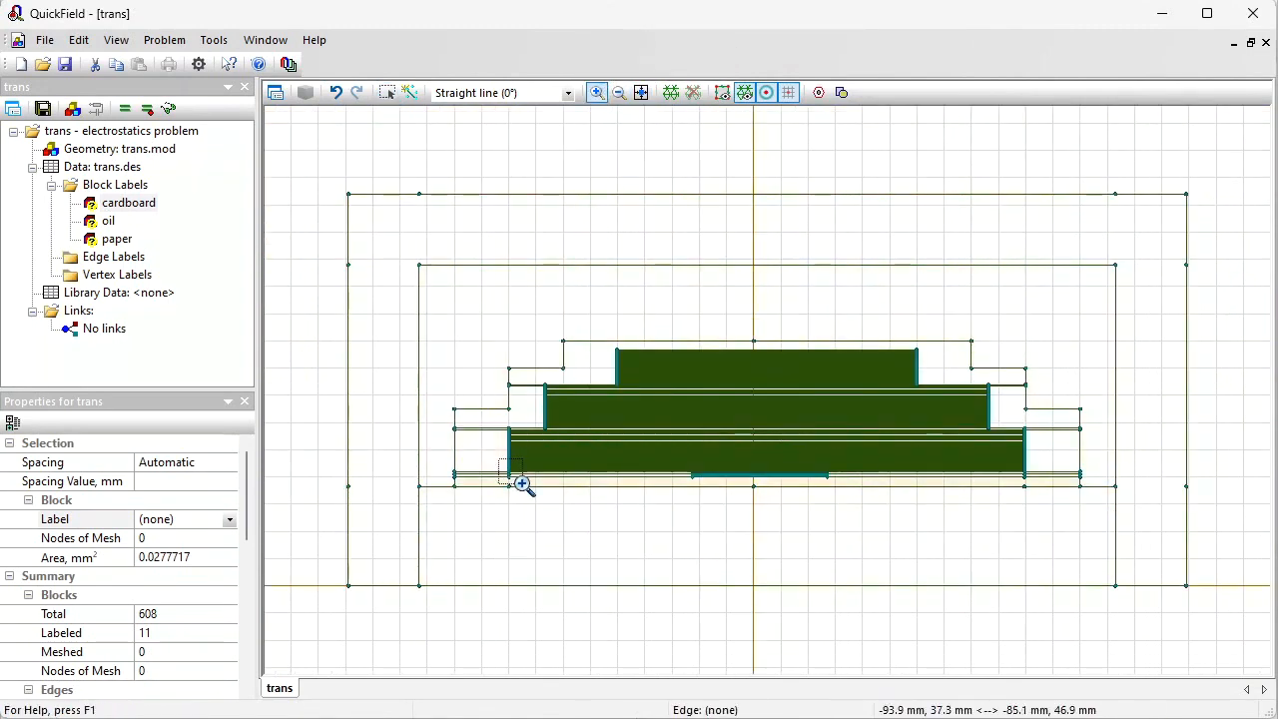
{"action": "left_click", "coordinate": [520, 483]}
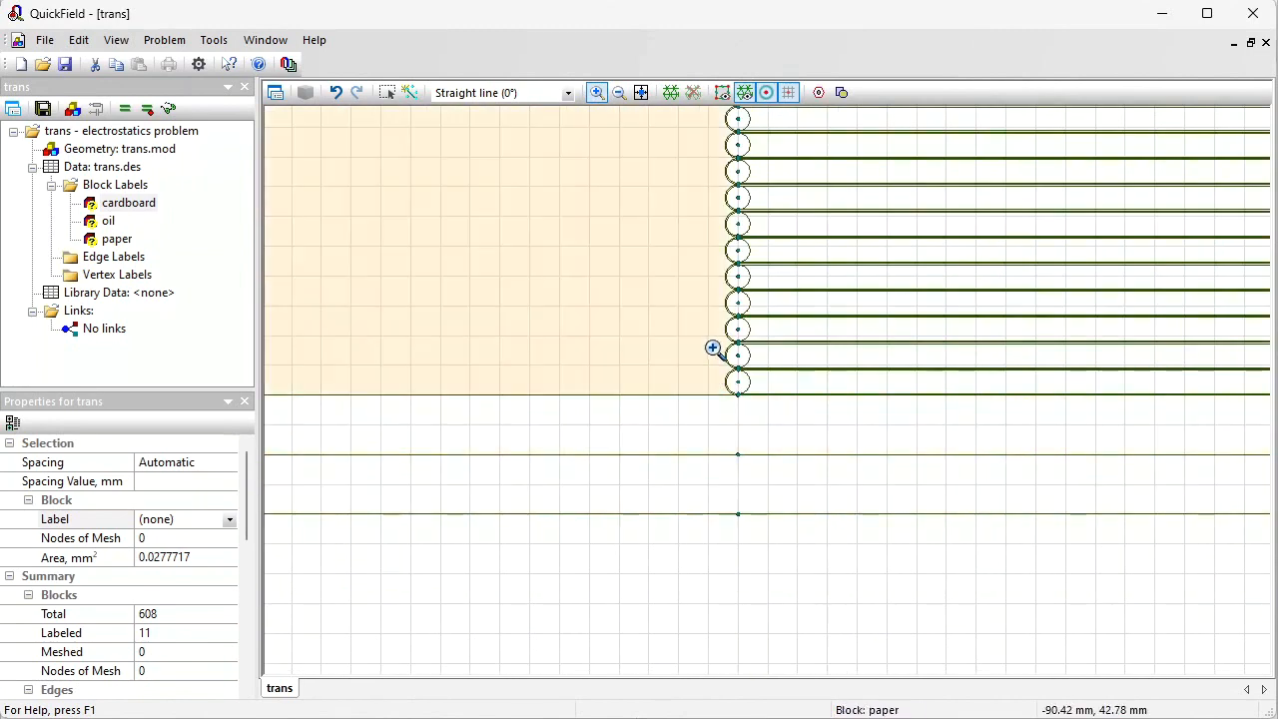
{"action": "left_click_drag", "start_coordinate": [709, 351], "coordinate": [844, 424]}
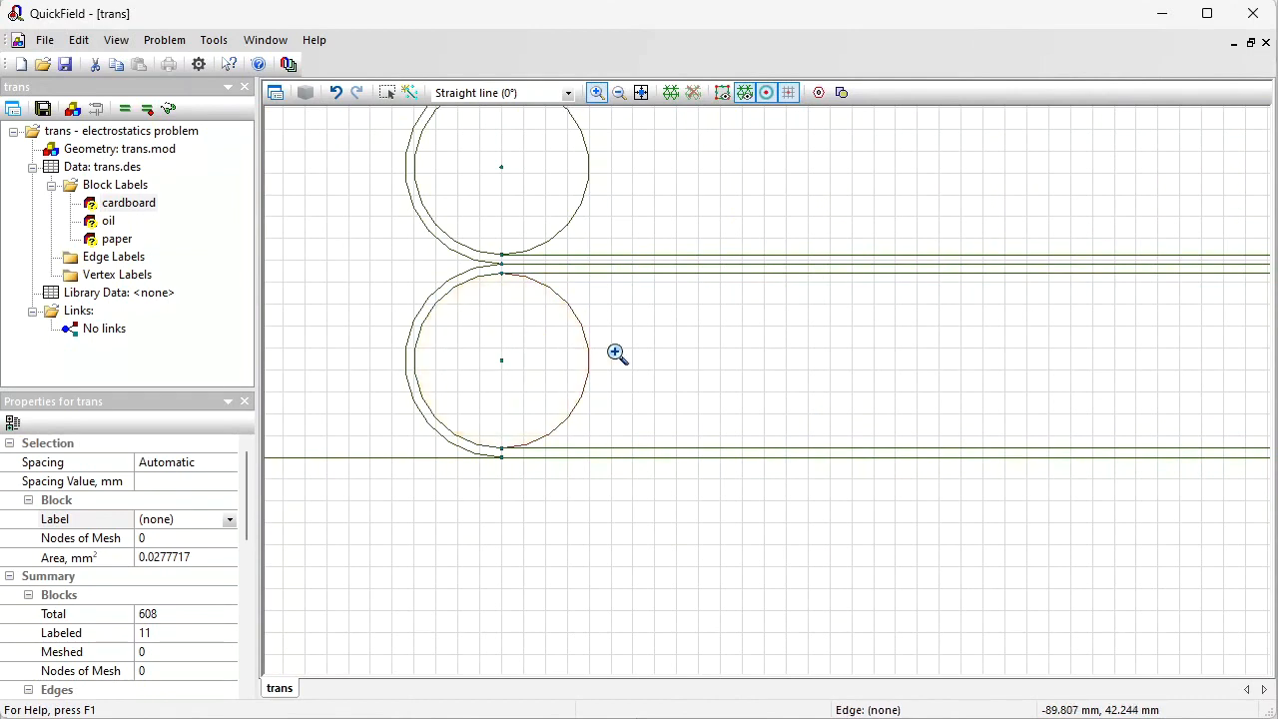
{"action": "left_click", "coordinate": [386, 95]}
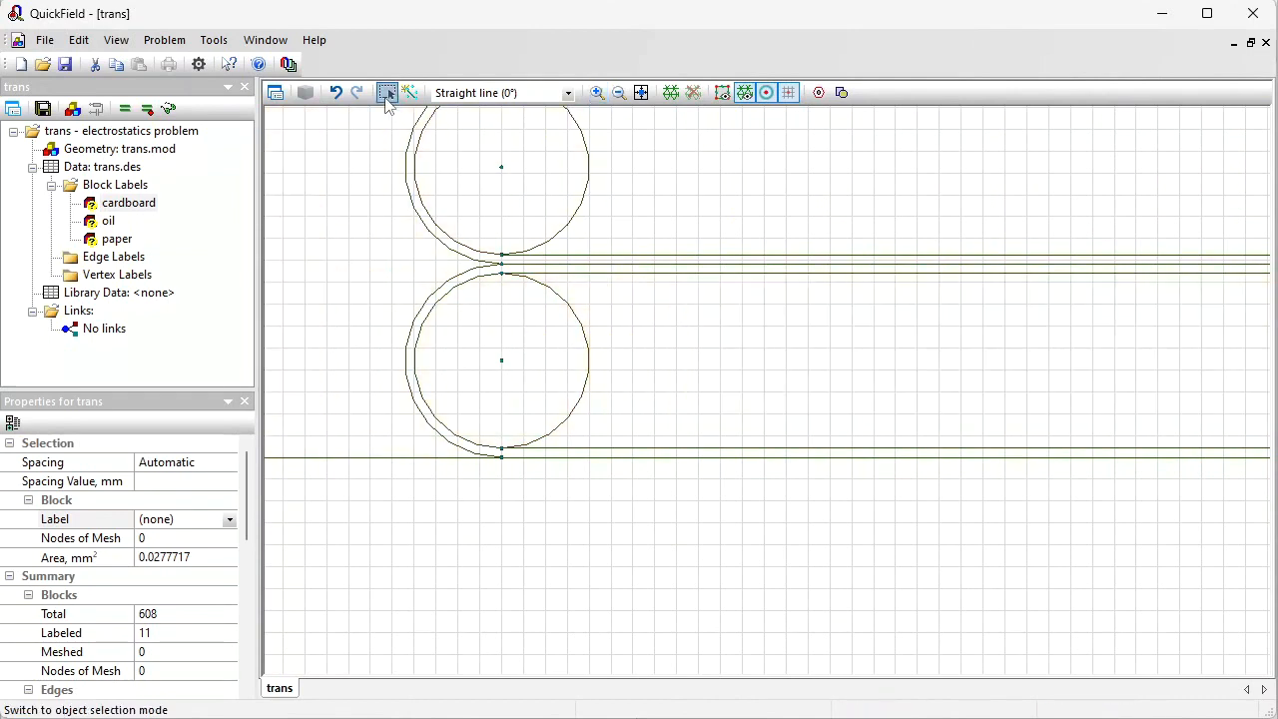
{"action": "key", "text": "ctrl+minus"}
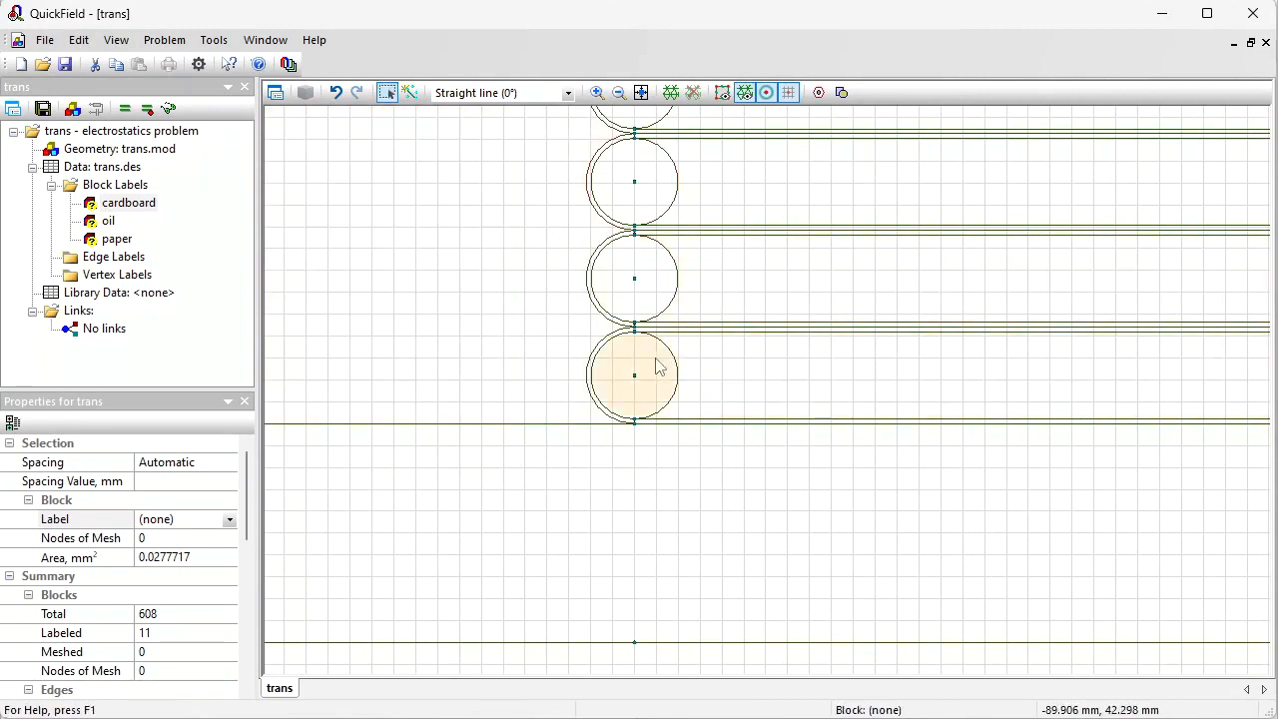
{"action": "left_click", "coordinate": [744, 384]}
{"action": "left_click", "coordinate": [666, 375], "text": "ctrl"}
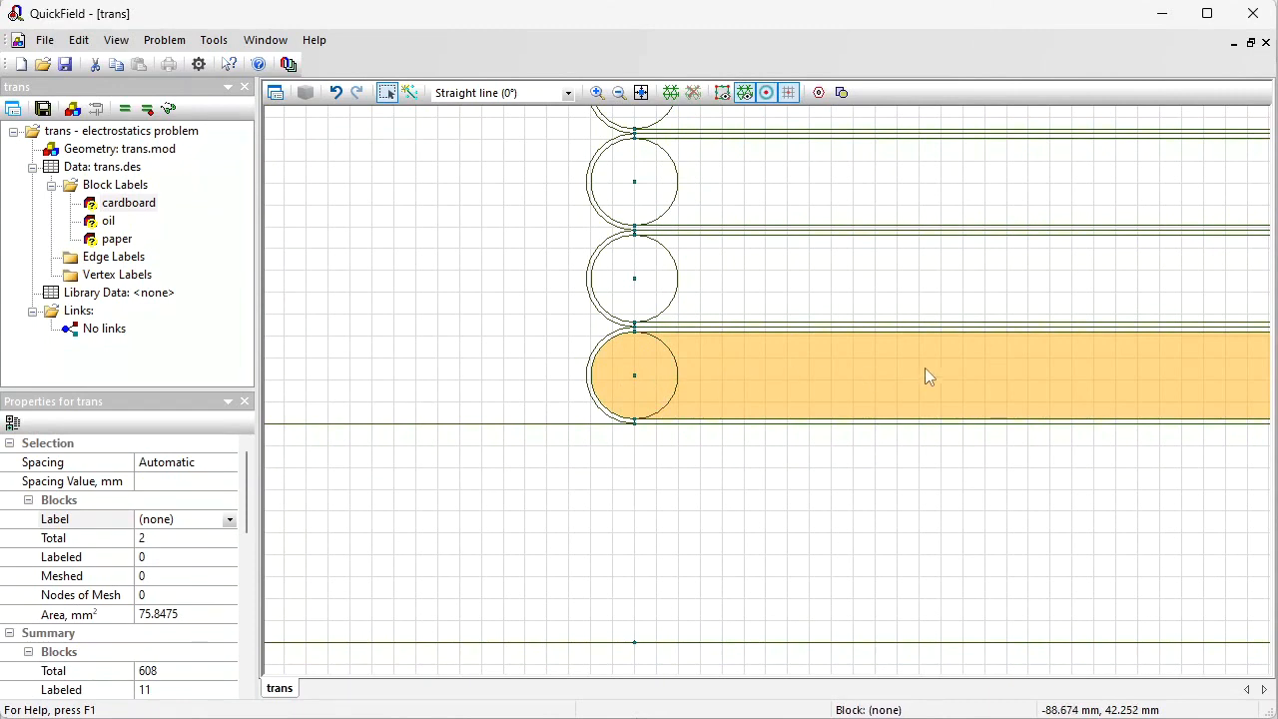
{"action": "key", "text": "ctrl+plus"}
{"action": "left_click", "coordinate": [489, 276]}
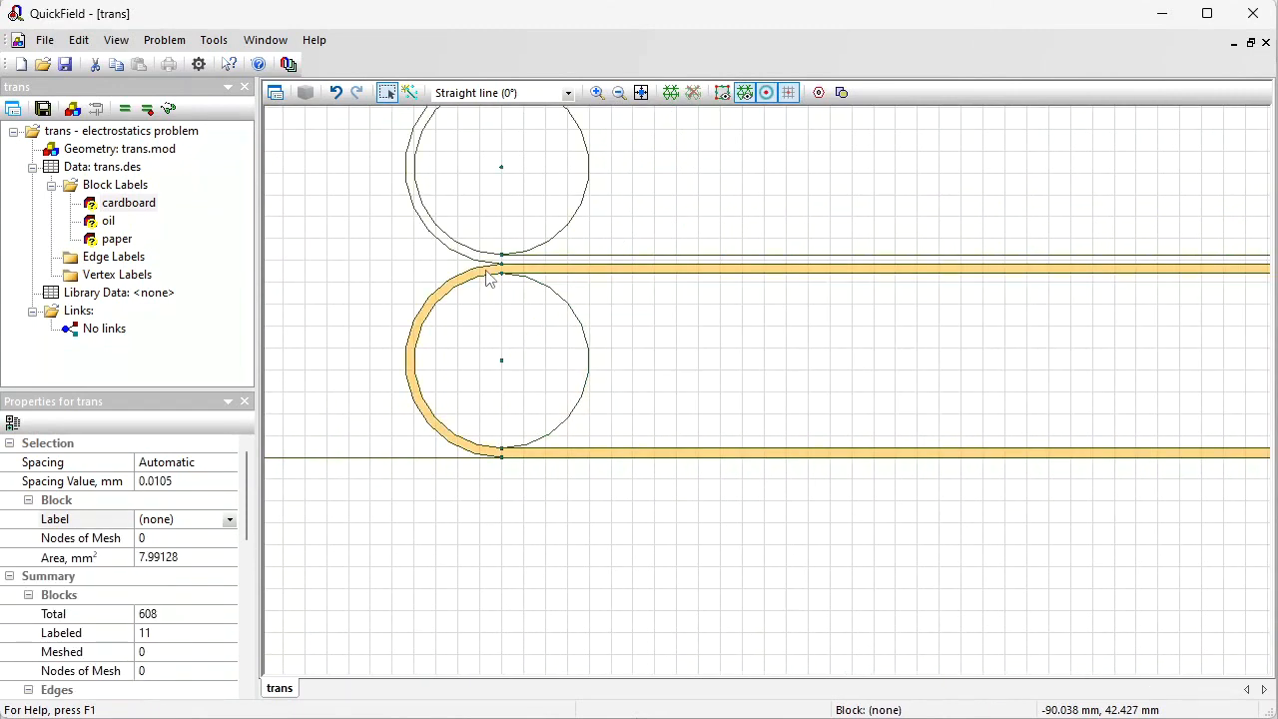
{"action": "left_click", "coordinate": [190, 518]}
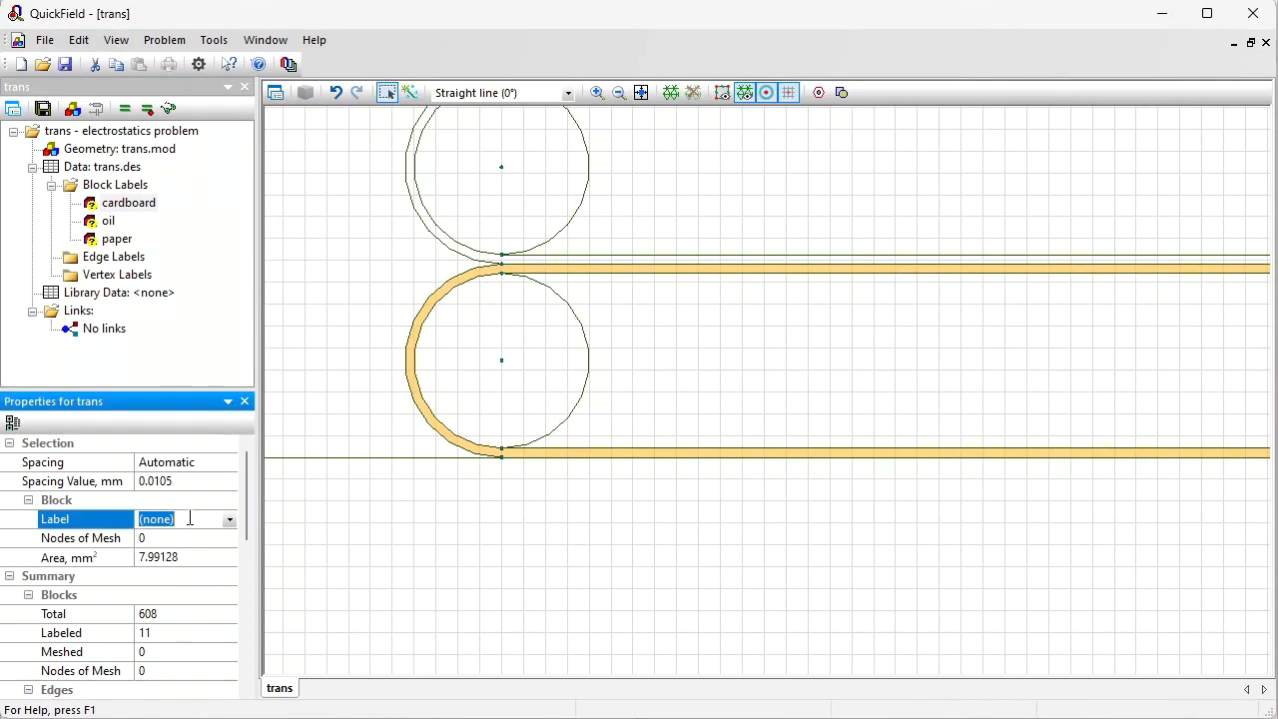
{"action": "type", "text": "insulation"}
{"action": "key", "text": "Return"}
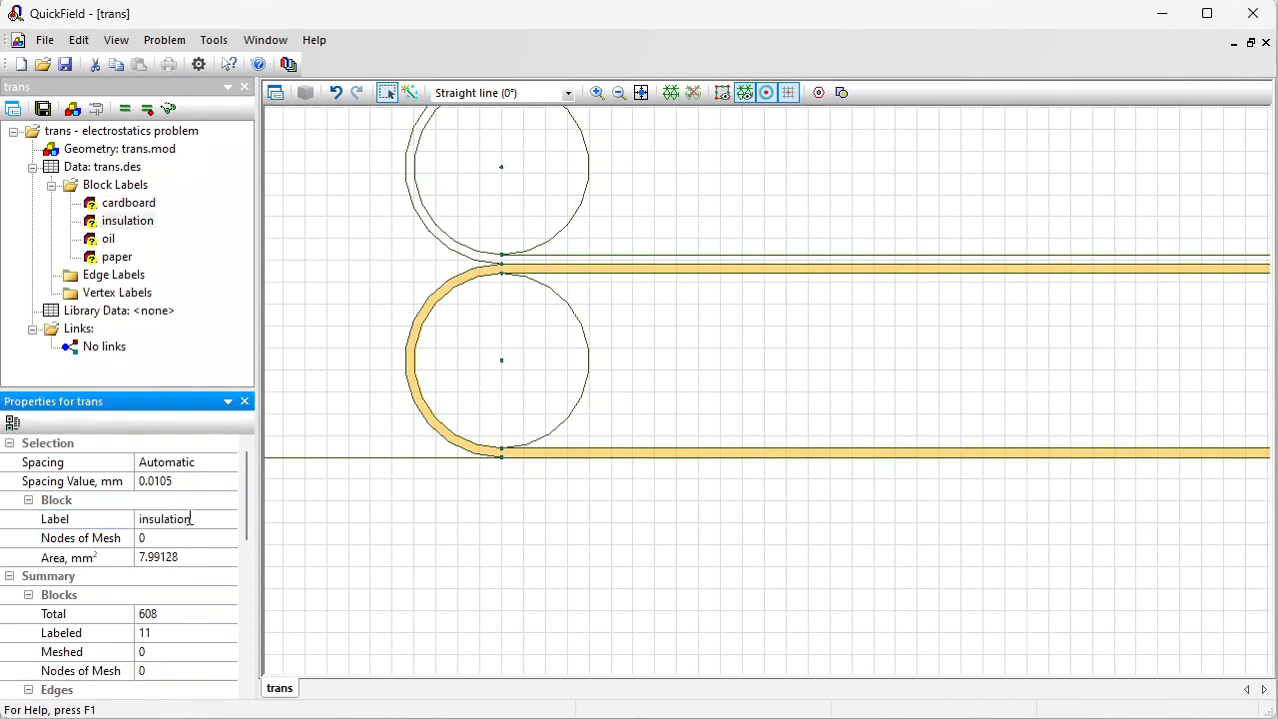
Step: Assign the insulation label to the thin layer wrapping the next turn above
{"action": "left_click", "coordinate": [442, 245]}
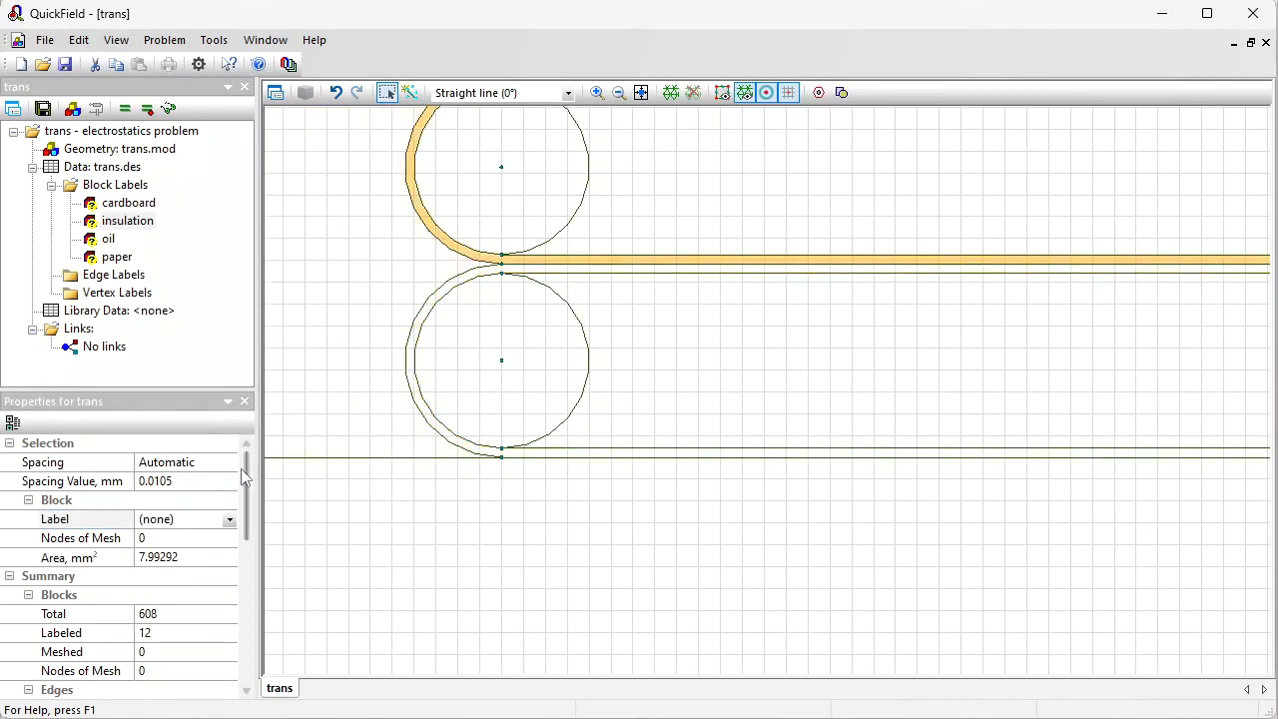
{"action": "left_click", "coordinate": [228, 520]}
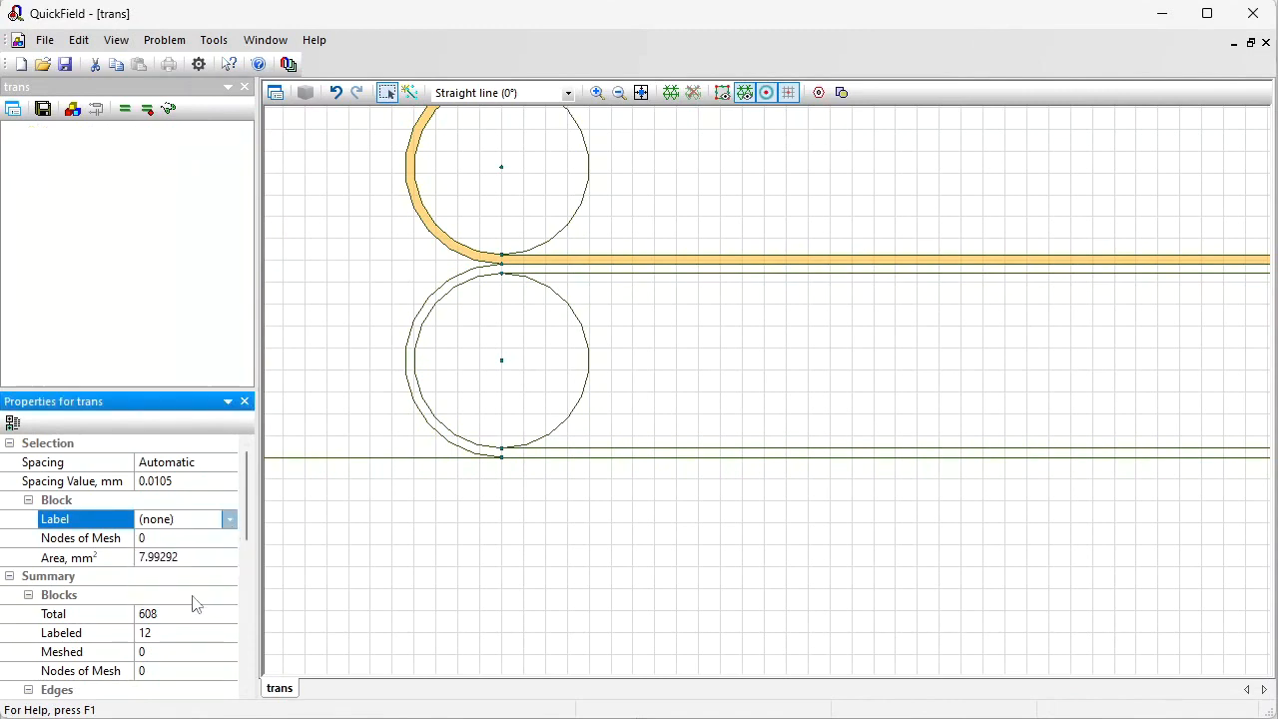
{"action": "left_click", "coordinate": [200, 596]}
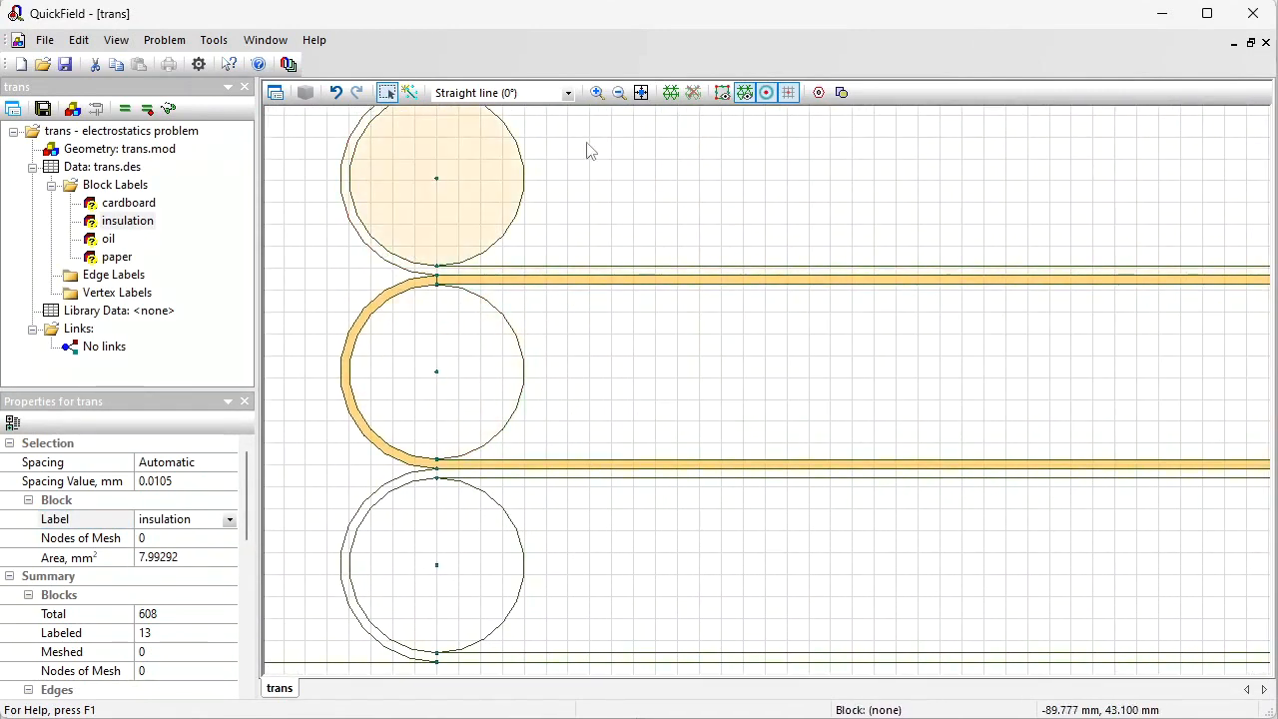
Step: Box-select all blocks of the top winding section and assign them the insulation label
{"action": "left_click", "coordinate": [641, 93]}
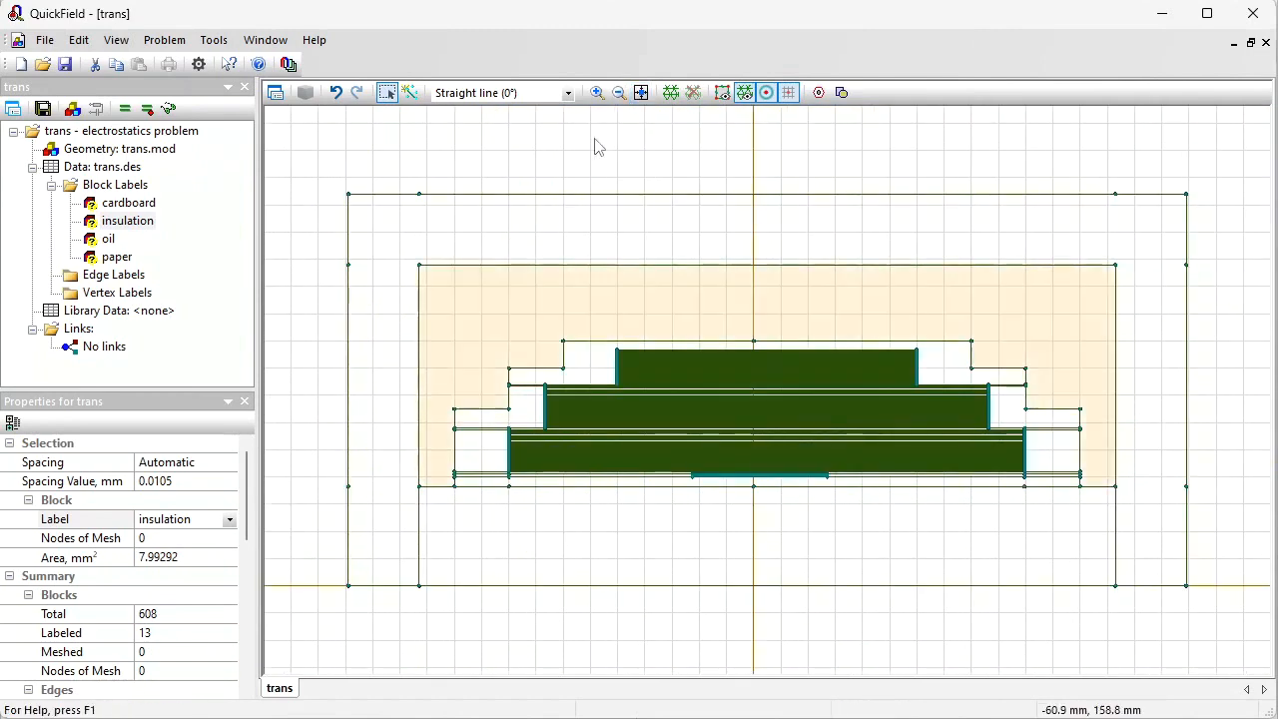
{"action": "left_click", "coordinate": [597, 91]}
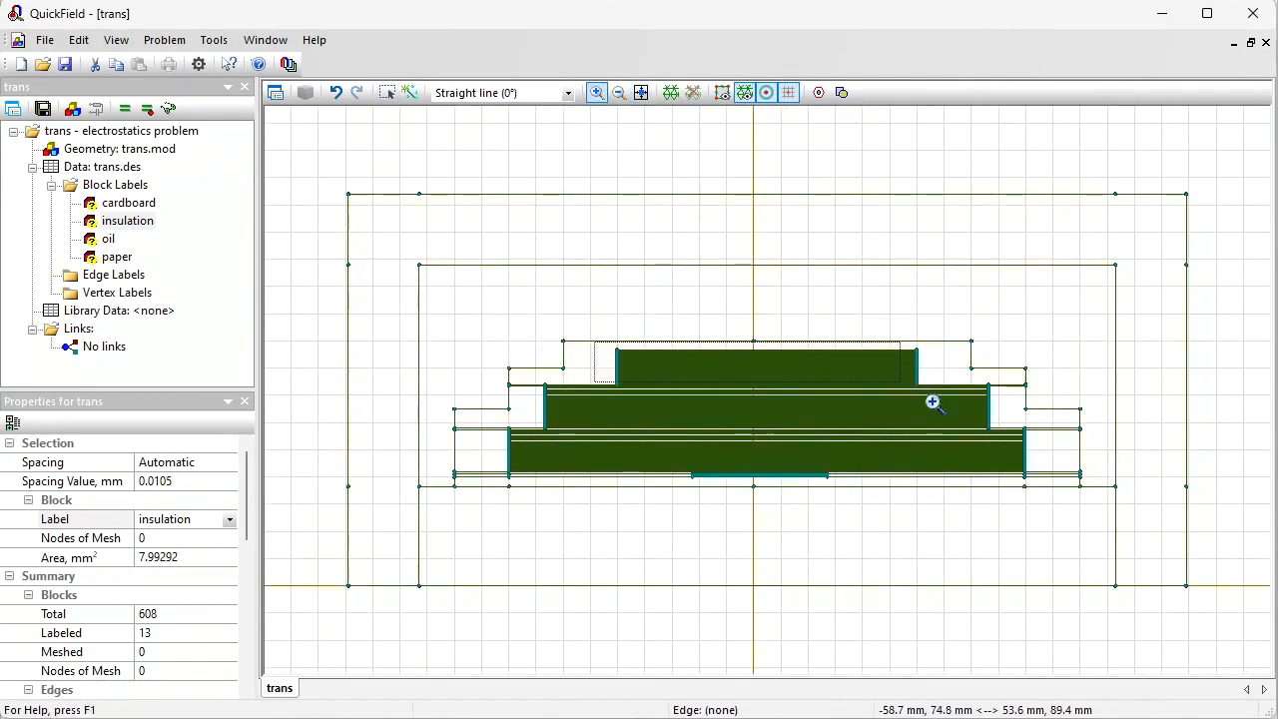
{"action": "left_click", "coordinate": [924, 396]}
{"action": "left_click", "coordinate": [388, 92]}
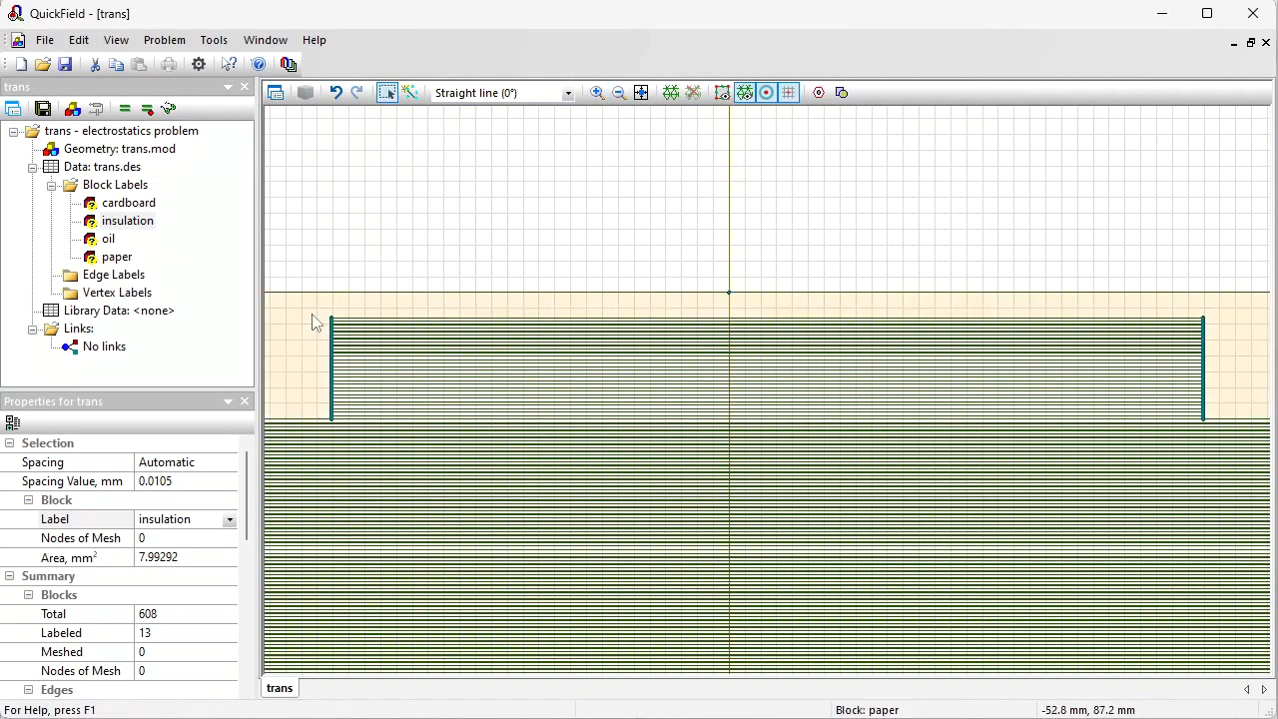
{"action": "left_click_drag", "start_coordinate": [313, 319], "coordinate": [1268, 461]}
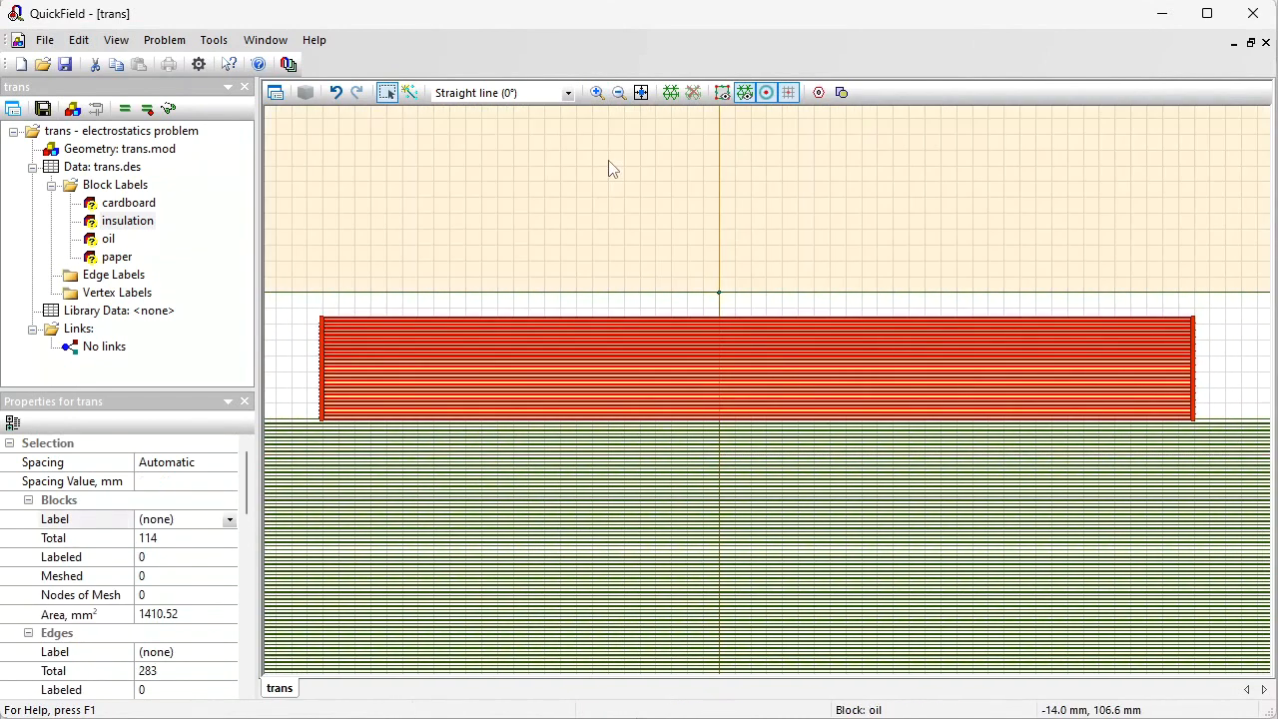
{"action": "left_click", "coordinate": [596, 91]}
{"action": "left_click_drag", "start_coordinate": [320, 311], "coordinate": [366, 345]}
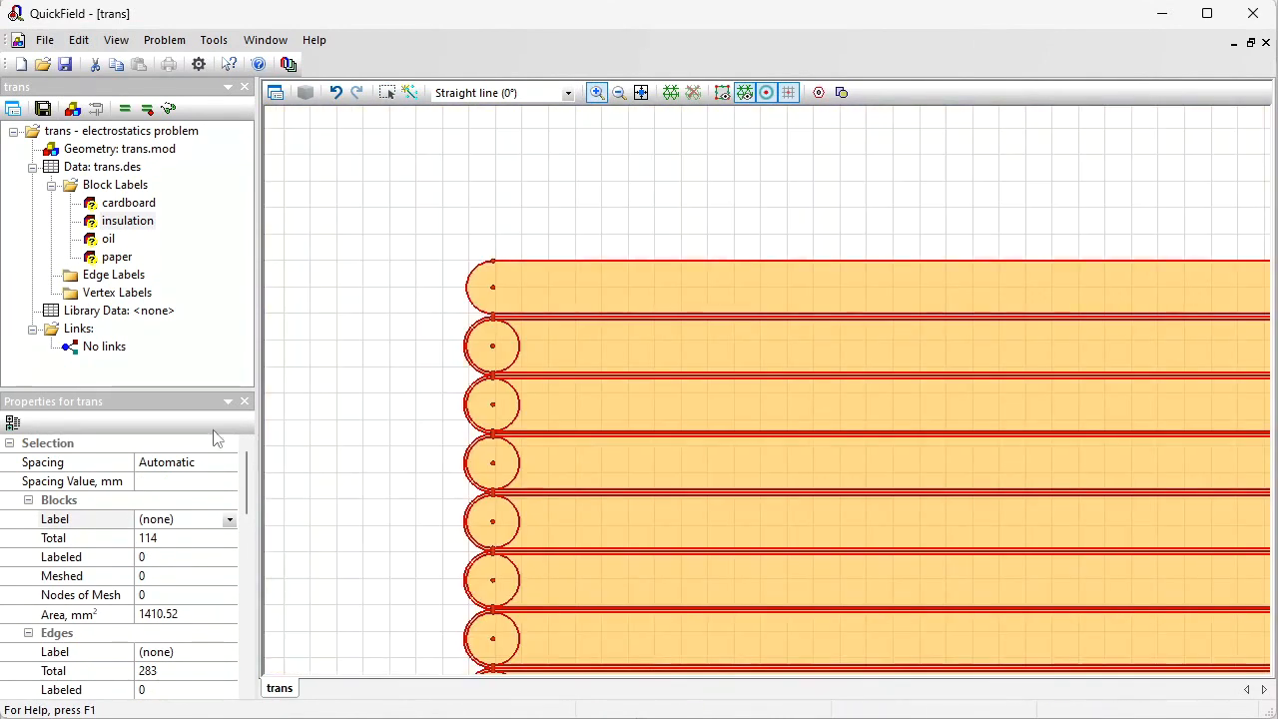
{"action": "left_click", "coordinate": [205, 519]}
{"action": "key", "text": "Return"}
Step: Select the wide turn strips in the winding's top rows and clear their label to none
{"action": "left_click", "coordinate": [388, 91]}
{"action": "left_click", "coordinate": [592, 289]}
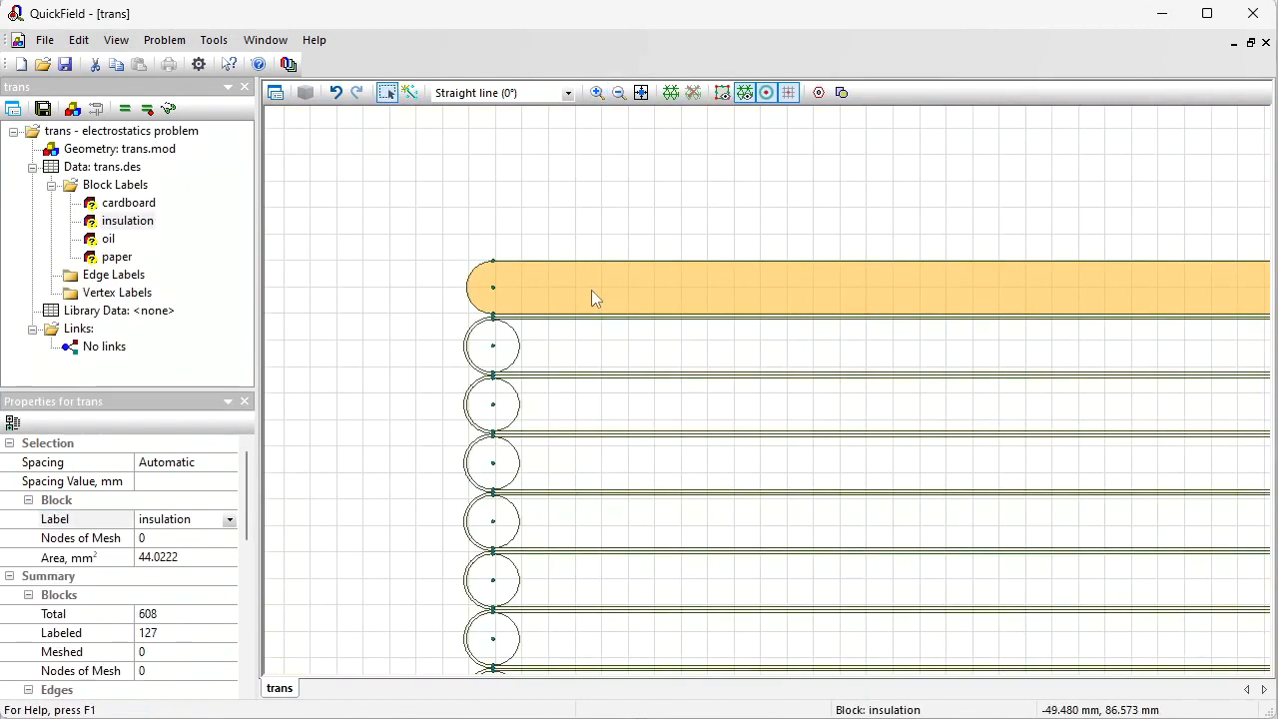
{"action": "left_click", "coordinate": [605, 349], "text": "ctrl"}
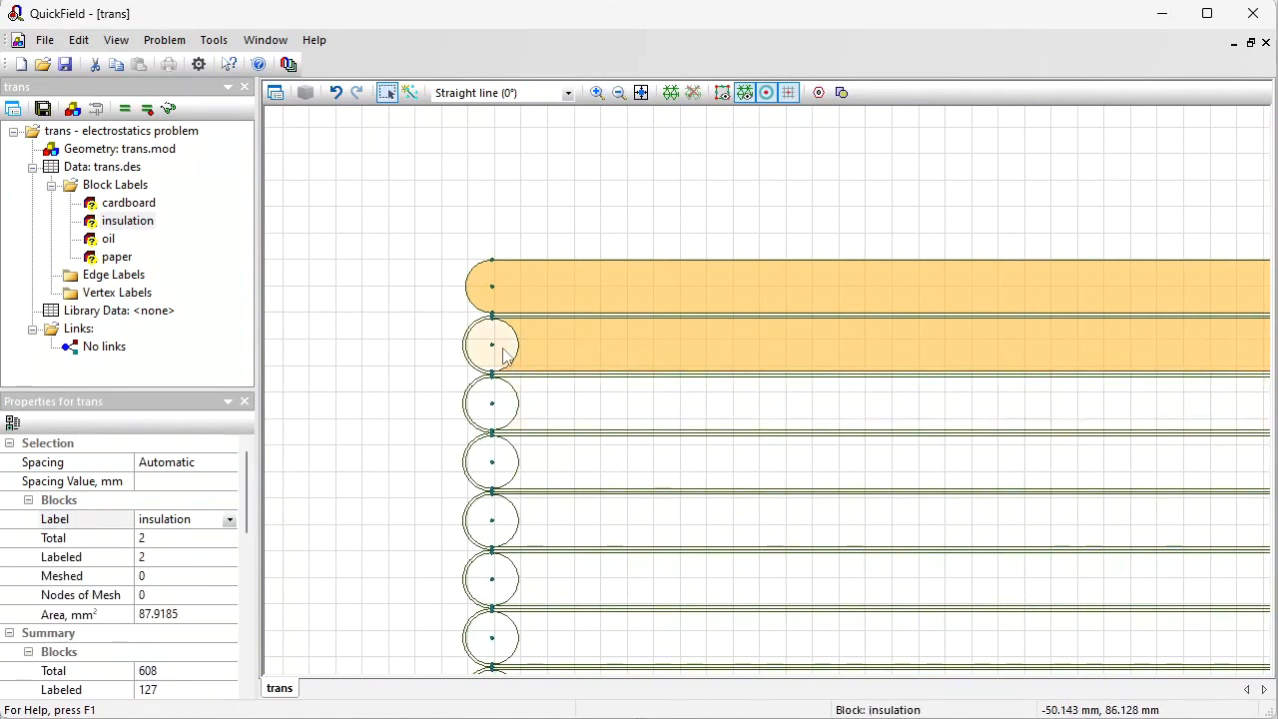
{"action": "left_click", "coordinate": [503, 348], "text": "ctrl"}
{"action": "left_click", "coordinate": [506, 395], "text": "ctrl"}
{"action": "left_click", "coordinate": [559, 401], "text": "ctrl"}
{"action": "left_click", "coordinate": [559, 460], "text": "ctrl"}
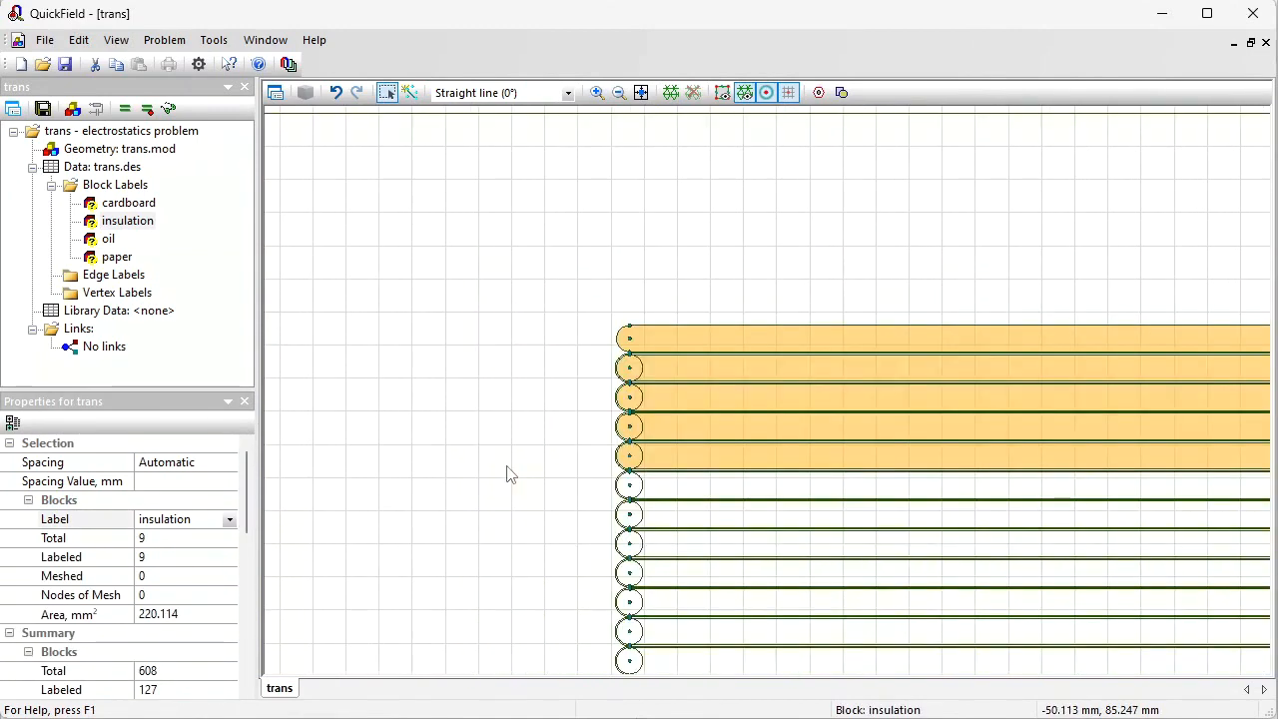
{"action": "left_click", "coordinate": [679, 488], "text": "ctrl"}
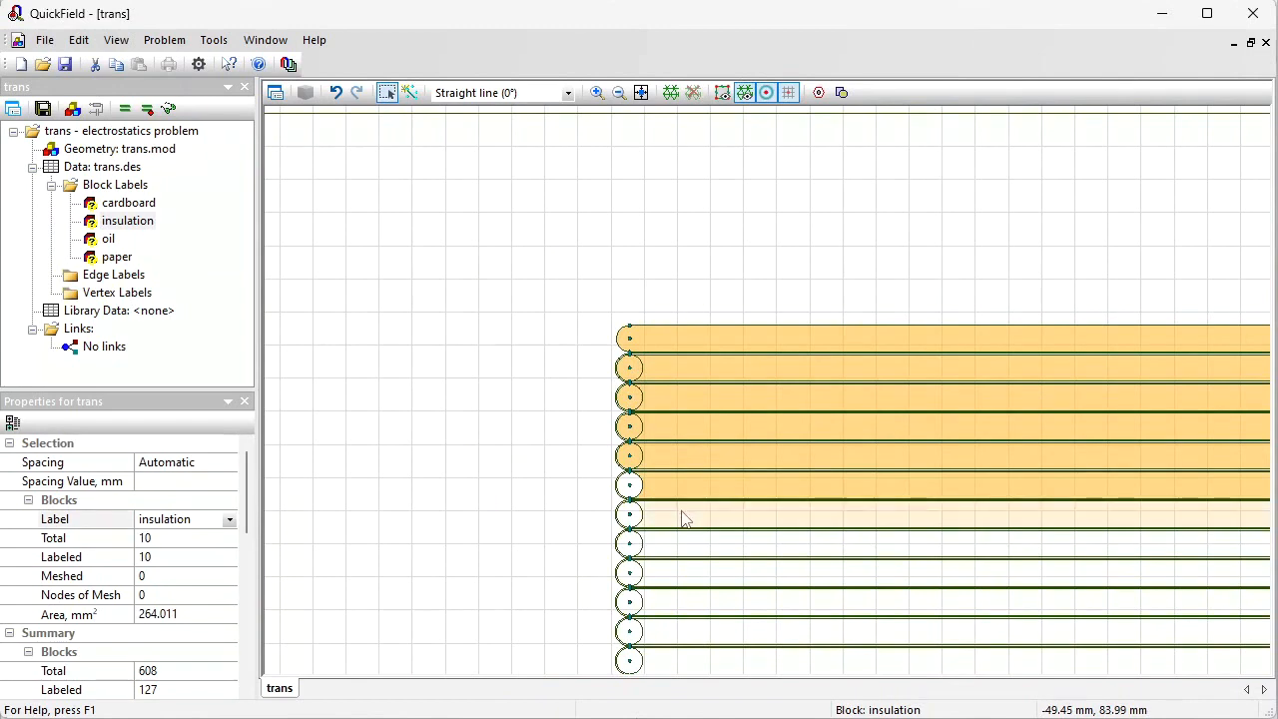
{"action": "left_click", "coordinate": [684, 518], "text": "ctrl"}
{"action": "left_click", "coordinate": [678, 549], "text": "ctrl"}
{"action": "left_click", "coordinate": [637, 546], "text": "ctrl"}
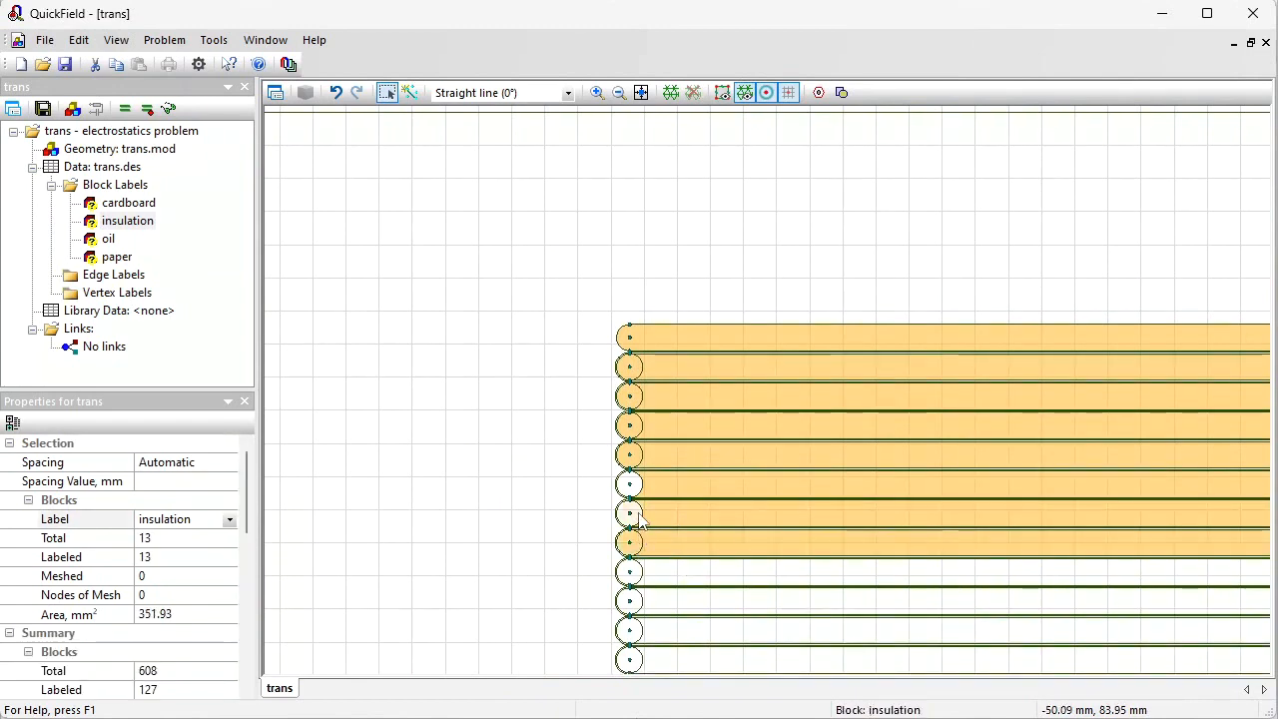
{"action": "left_click", "coordinate": [638, 513], "text": "ctrl"}
{"action": "left_click", "coordinate": [636, 487], "text": "ctrl"}
{"action": "left_click", "coordinate": [647, 579], "text": "ctrl"}
{"action": "left_click", "coordinate": [636, 577], "text": "ctrl"}
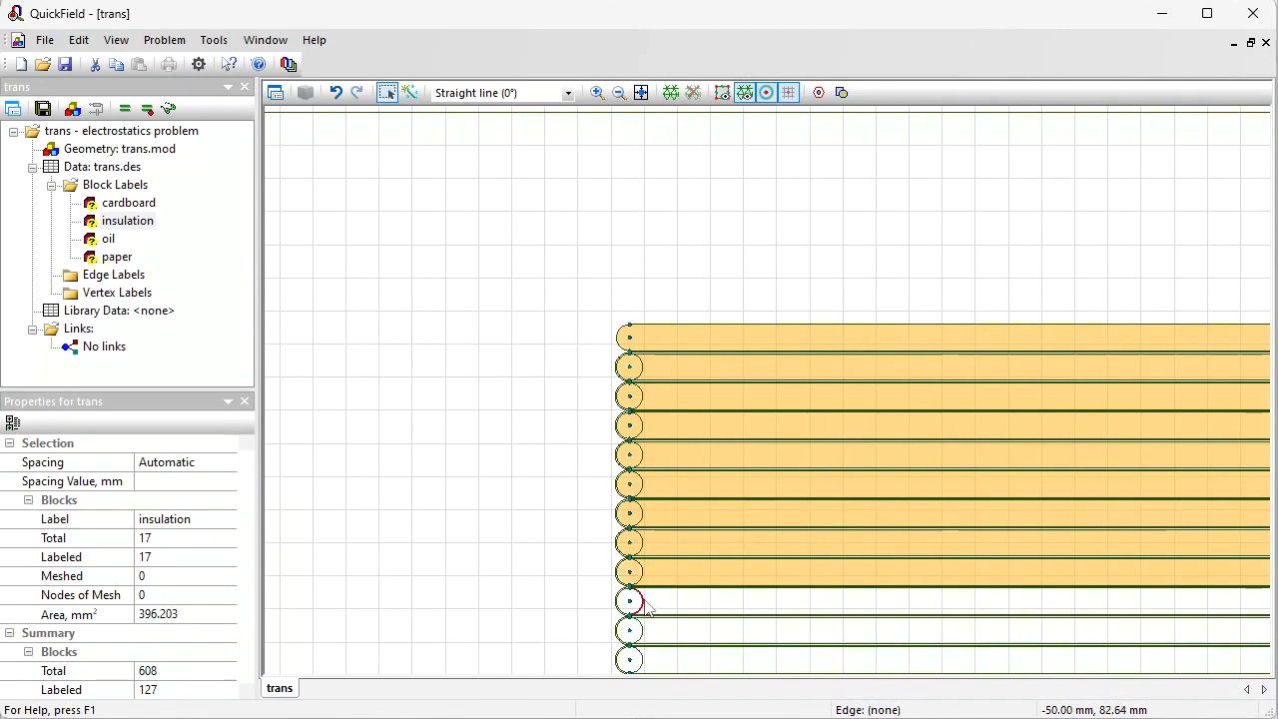
{"action": "left_click", "coordinate": [636, 602], "text": "ctrl"}
{"action": "left_click", "coordinate": [649, 607], "text": "ctrl"}
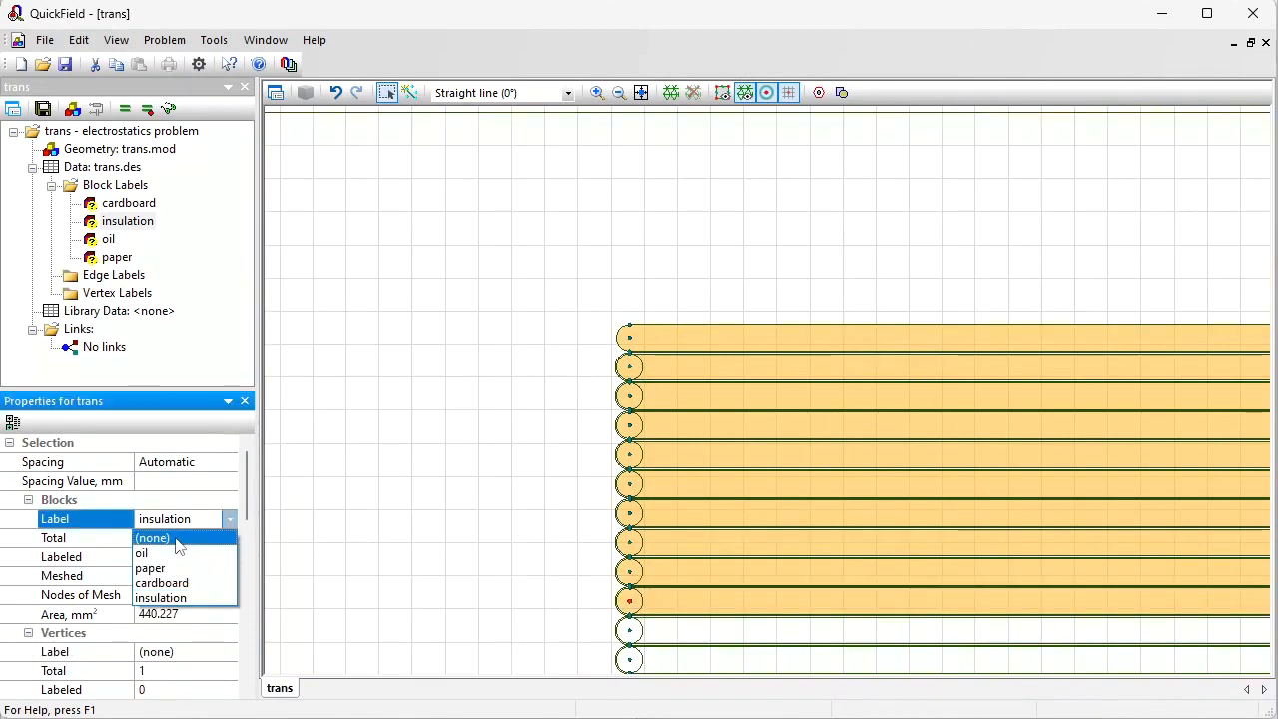
{"action": "left_click", "coordinate": [177, 540]}
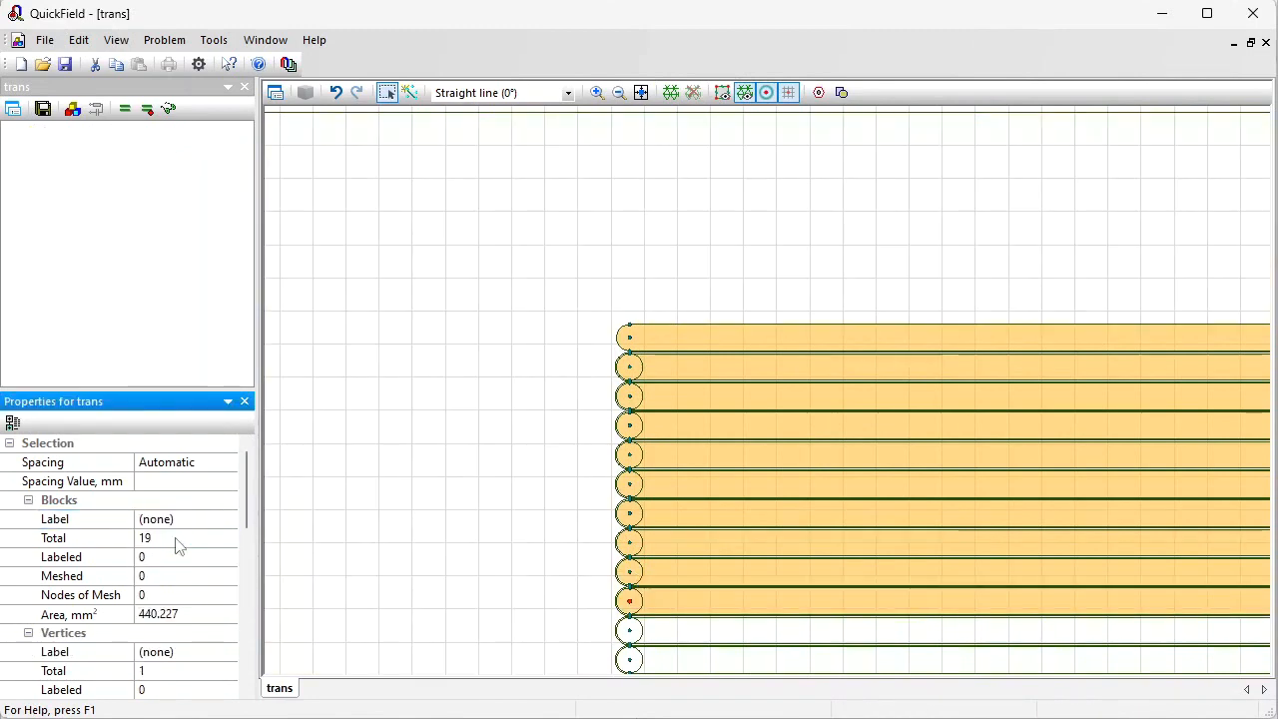
Step: Select the remaining wide turn strips further down the winding and clear their label to none
{"action": "mouse_move", "coordinate": [713, 622]}
{"action": "left_mouse_down"}
{"action": "mouse_move", "coordinate": [582, 256]}
{"action": "mouse_move", "coordinate": [583, 198]}
{"action": "left_mouse_up"}
{"action": "left_click", "coordinate": [520, 208]}
{"action": "left_click", "coordinate": [502, 208], "text": "ctrl"}
{"action": "mouse_move", "coordinate": [518, 238]}
{"action": "left_mouse_down"}
{"action": "mouse_move", "coordinate": [573, 443]}
{"action": "mouse_move", "coordinate": [582, 585]}
{"action": "mouse_move", "coordinate": [584, 564]}
{"action": "mouse_move", "coordinate": [540, 627]}
{"action": "mouse_move", "coordinate": [508, 533]}
{"action": "mouse_move", "coordinate": [512, 449]}
{"action": "left_mouse_up"}
{"action": "mouse_move", "coordinate": [511, 359]}
{"action": "left_mouse_down"}
{"action": "mouse_move", "coordinate": [549, 322]}
{"action": "mouse_move", "coordinate": [505, 269]}
{"action": "mouse_move", "coordinate": [504, 120]}
{"action": "left_mouse_up"}
{"action": "left_click", "coordinate": [231, 520]}
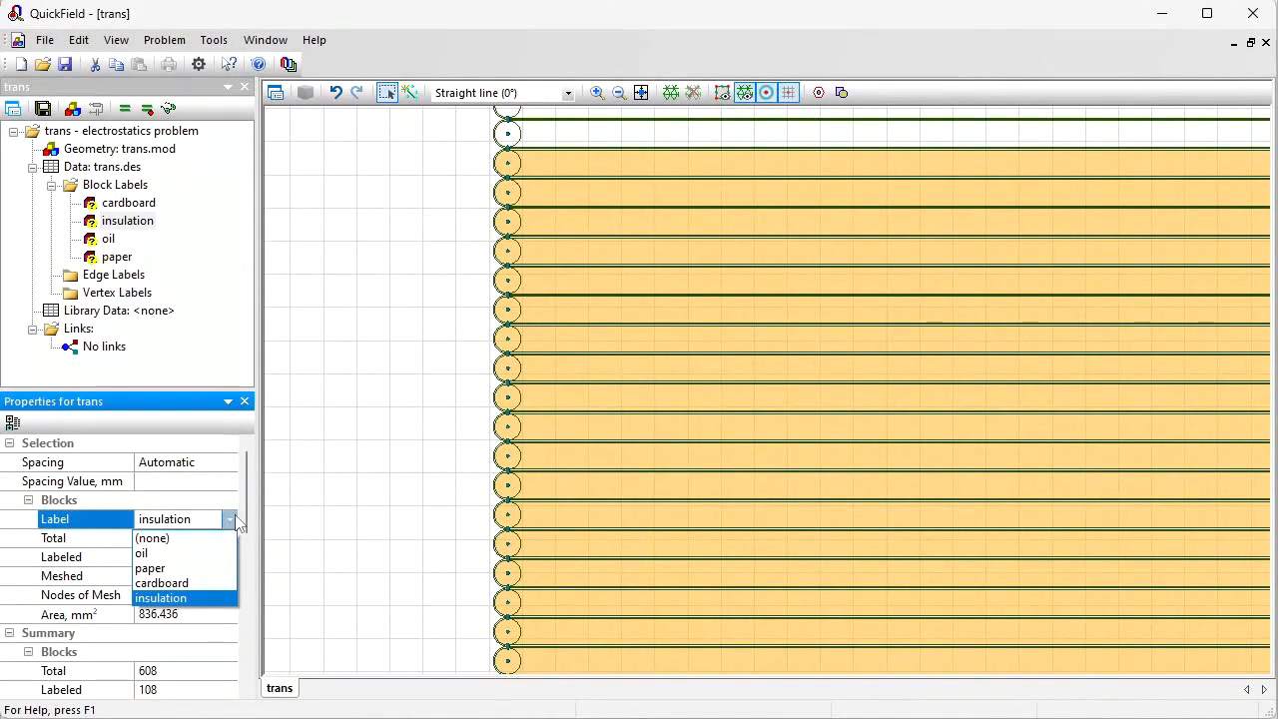
{"action": "left_click", "coordinate": [205, 532]}
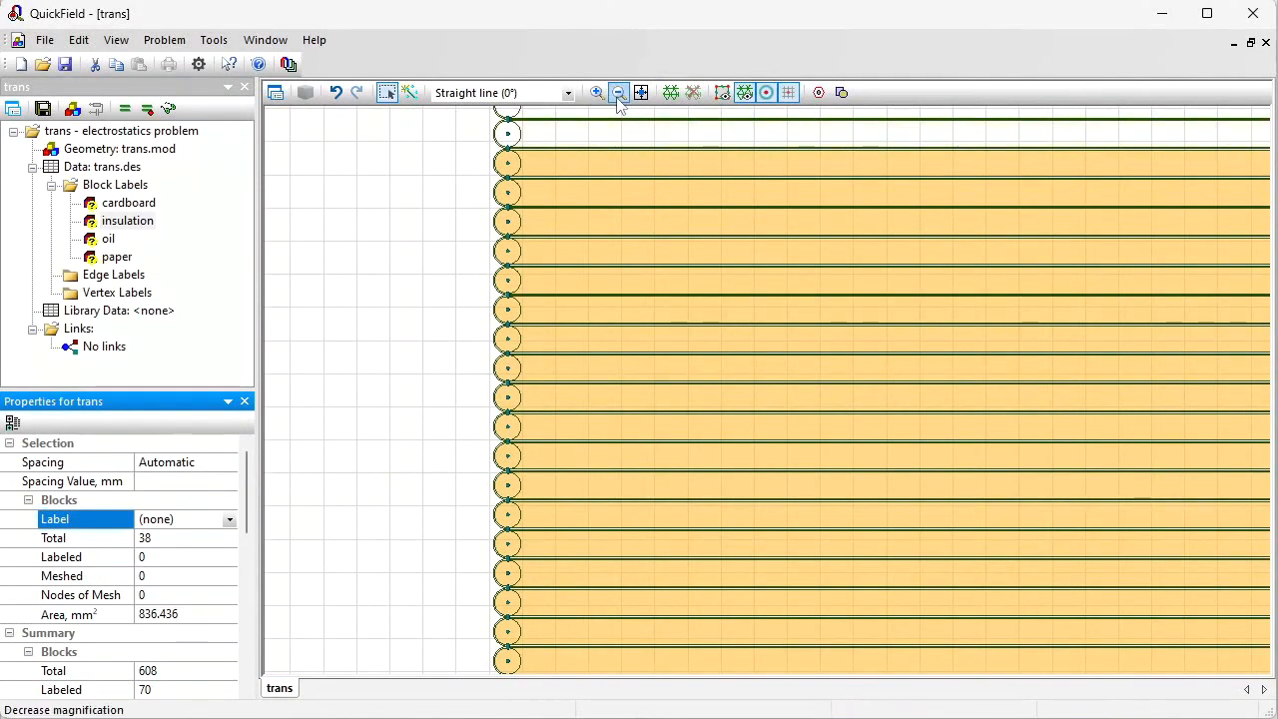
Step: Highlight all blocks carrying the insulation label
{"action": "left_click", "coordinate": [619, 98]}
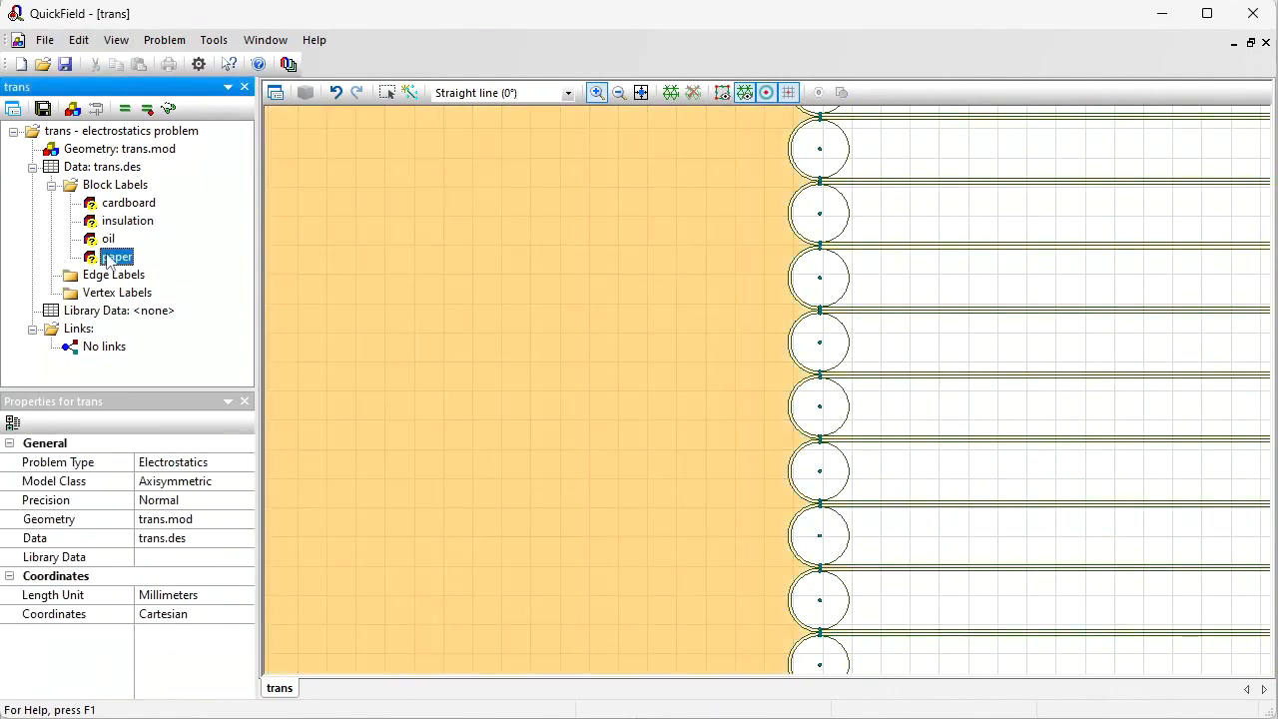
{"action": "left_click", "coordinate": [111, 227]}
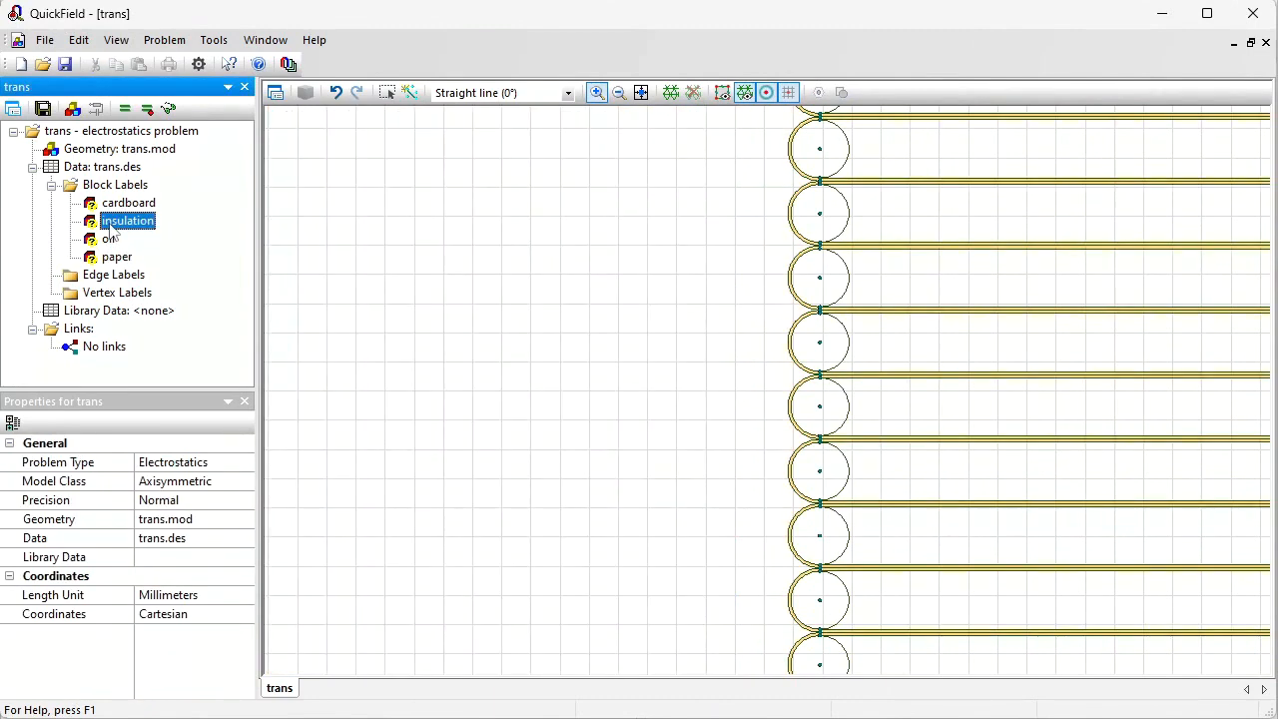
{"action": "left_click", "coordinate": [625, 94]}
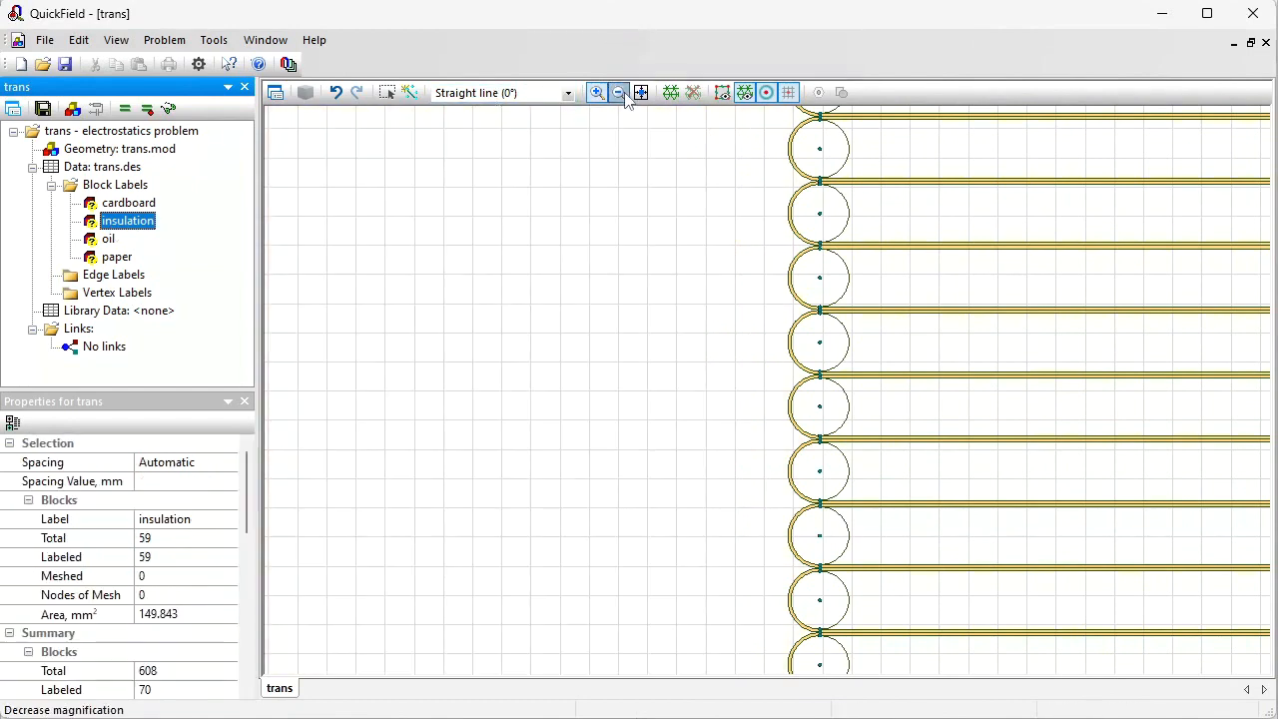
Step: Box-select all blocks of the middle winding section and assign them the insulation label
{"action": "left_click", "coordinate": [625, 94]}
{"action": "left_click", "coordinate": [640, 93]}
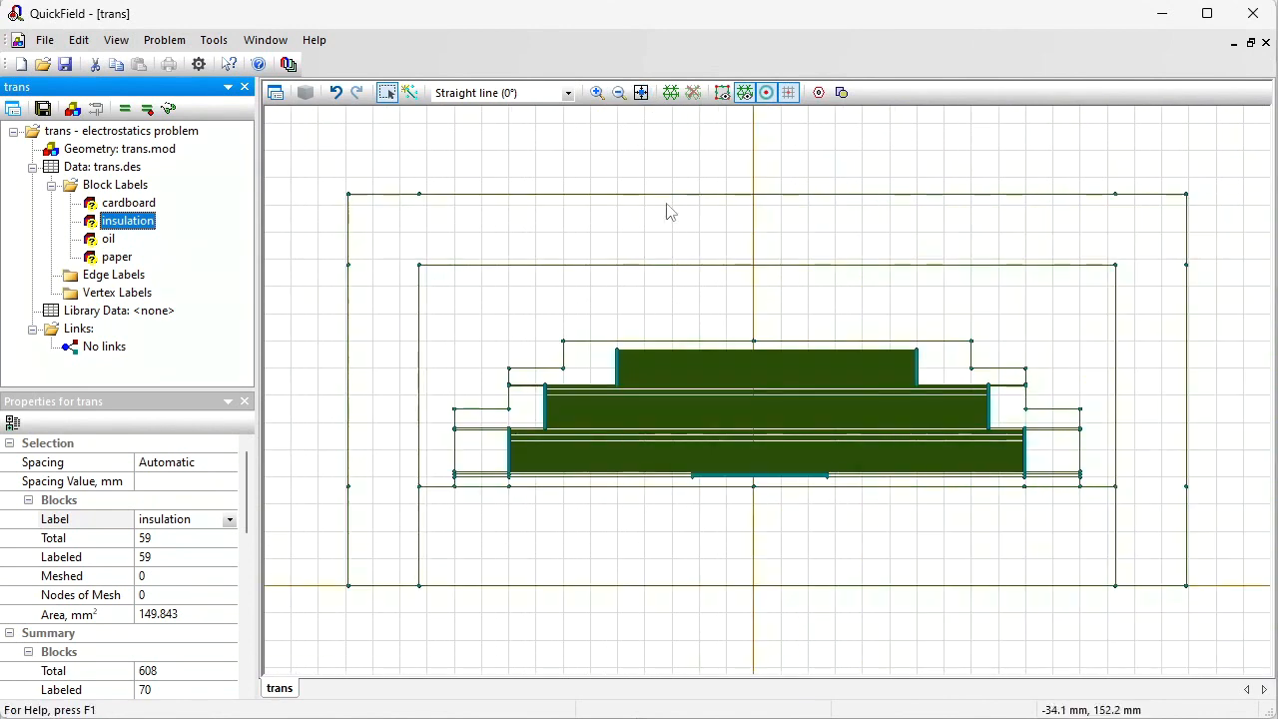
{"action": "left_click_drag", "start_coordinate": [534, 389], "coordinate": [914, 441]}
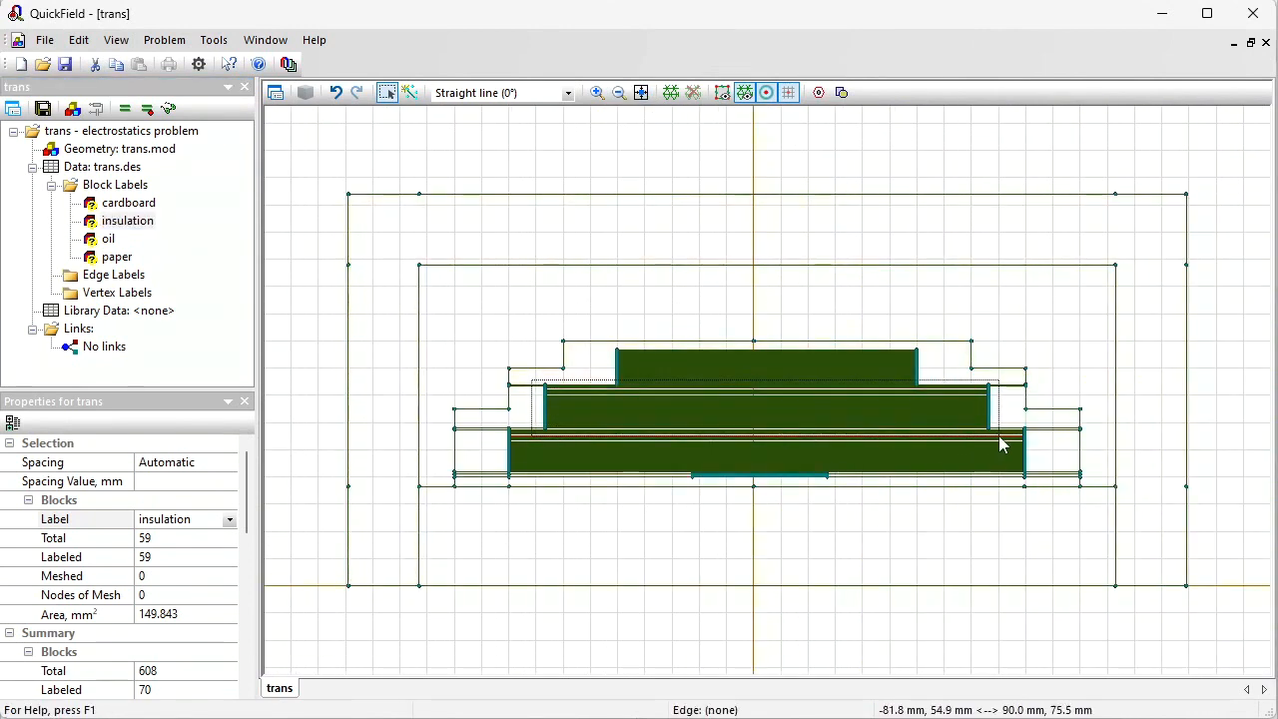
{"action": "left_click_drag", "start_coordinate": [998, 455], "coordinate": [1002, 456]}
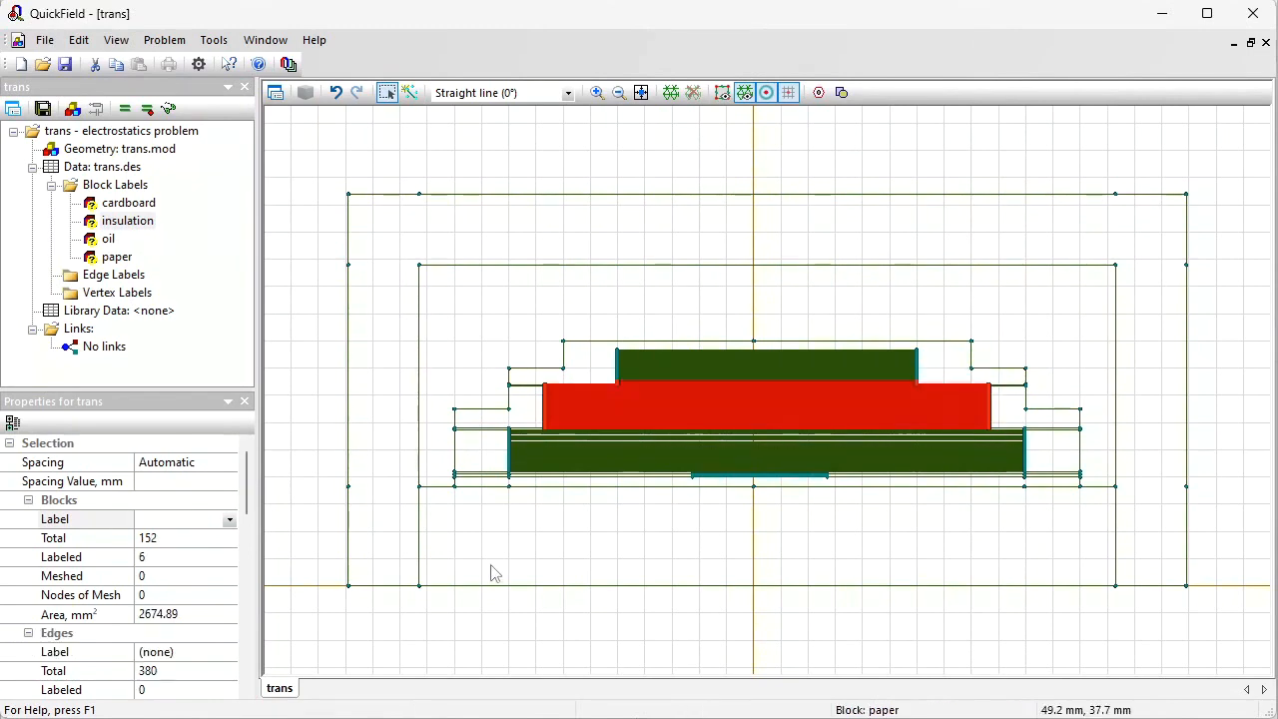
{"action": "left_click", "coordinate": [229, 521]}
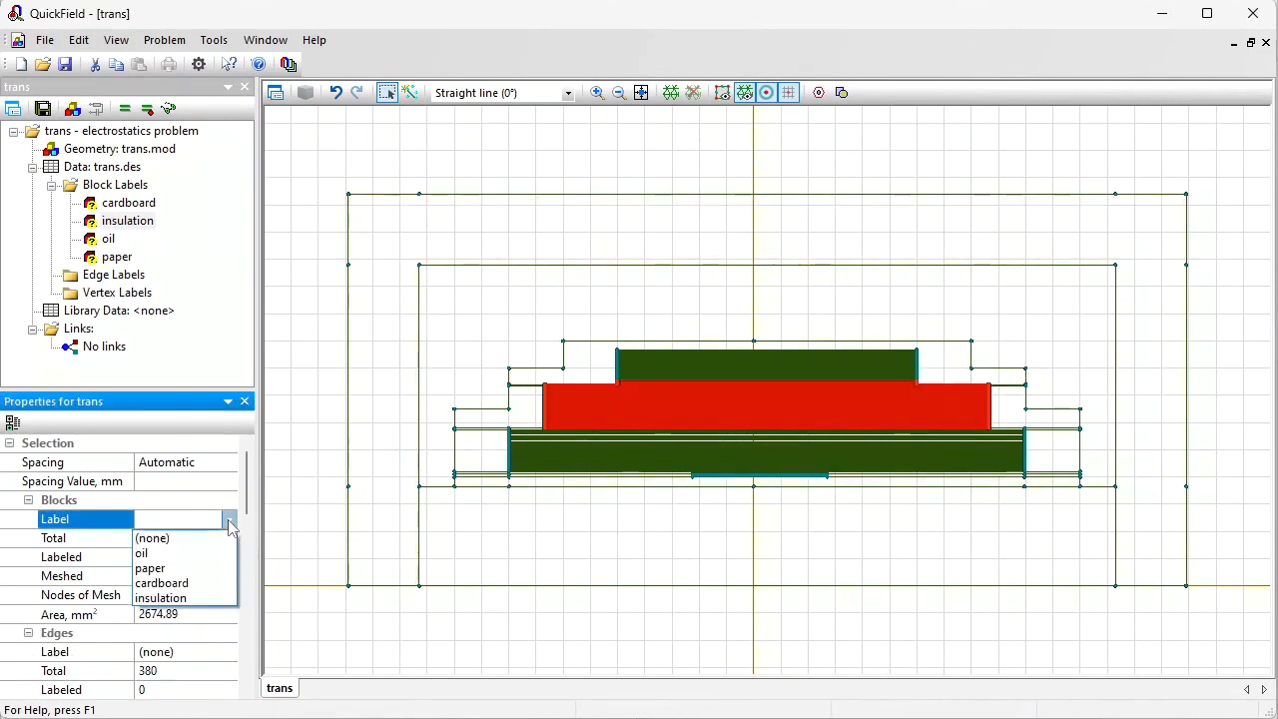
{"action": "left_click", "coordinate": [200, 597]}
Step: Box-select all blocks of the bottom winding section and assign them the insulation label
{"action": "left_click", "coordinate": [505, 432]}
{"action": "mouse_move", "coordinate": [505, 432]}
{"action": "left_mouse_down"}
{"action": "mouse_move", "coordinate": [998, 436]}
{"action": "mouse_move", "coordinate": [1038, 483]}
{"action": "left_mouse_up"}
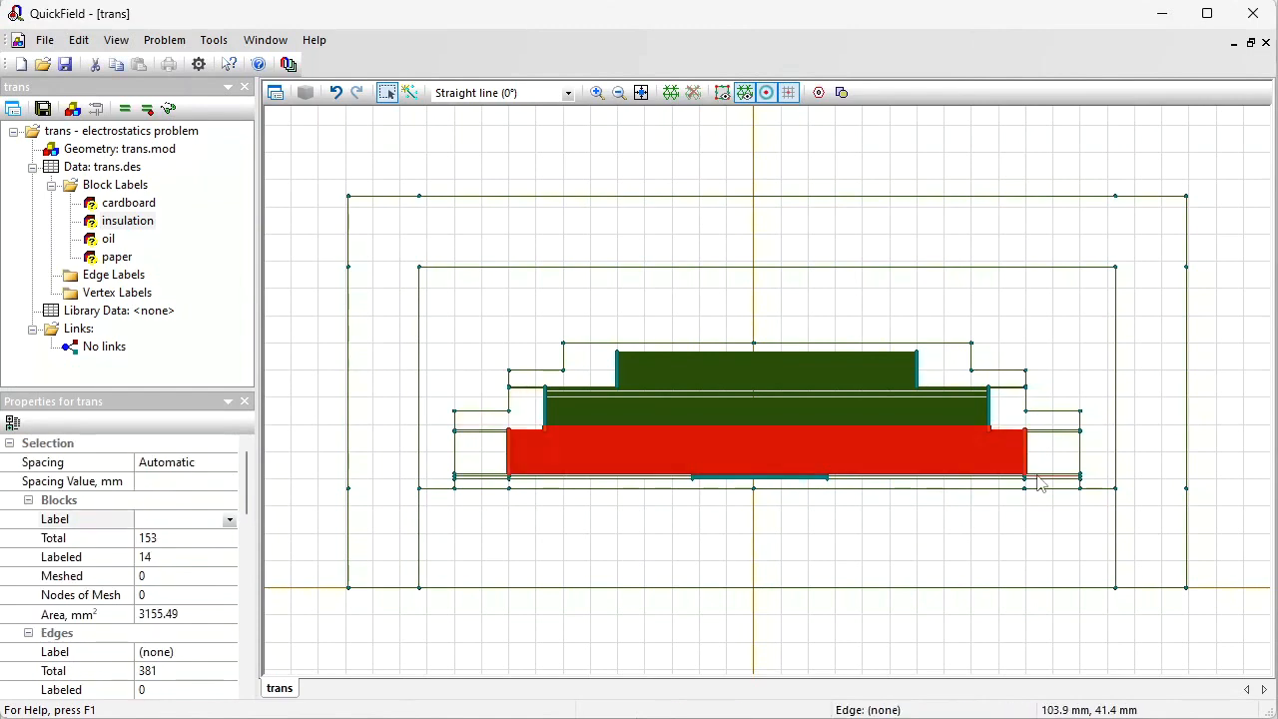
{"action": "left_click", "coordinate": [229, 522]}
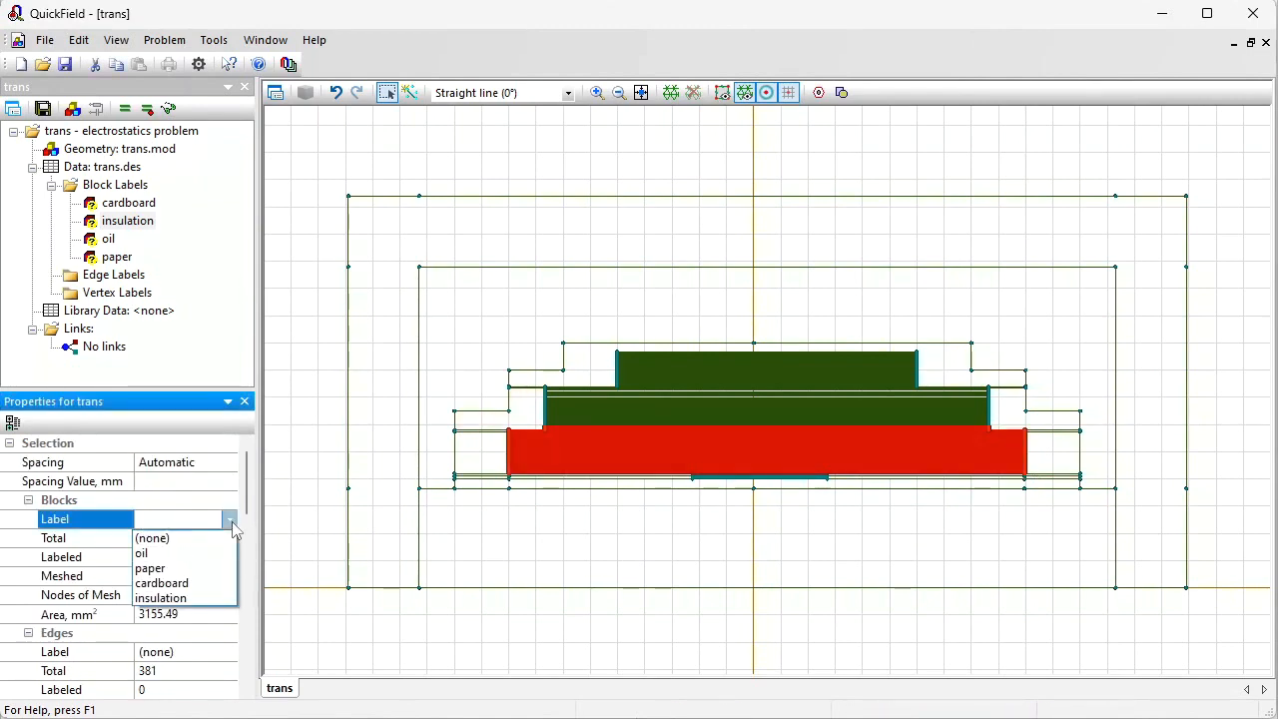
{"action": "left_click", "coordinate": [207, 598]}
Step: Select the turn strips along the middle section's left edge and clear their label to none
{"action": "left_click", "coordinate": [597, 93]}
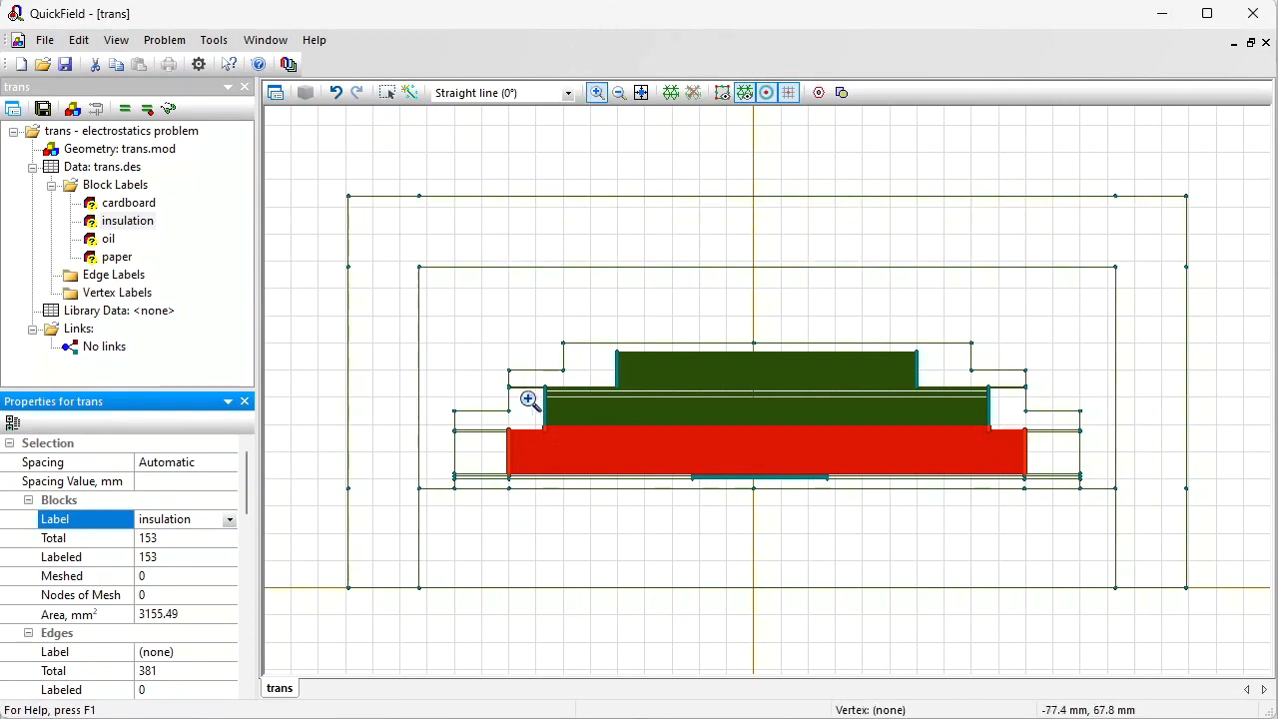
{"action": "left_click", "coordinate": [583, 452]}
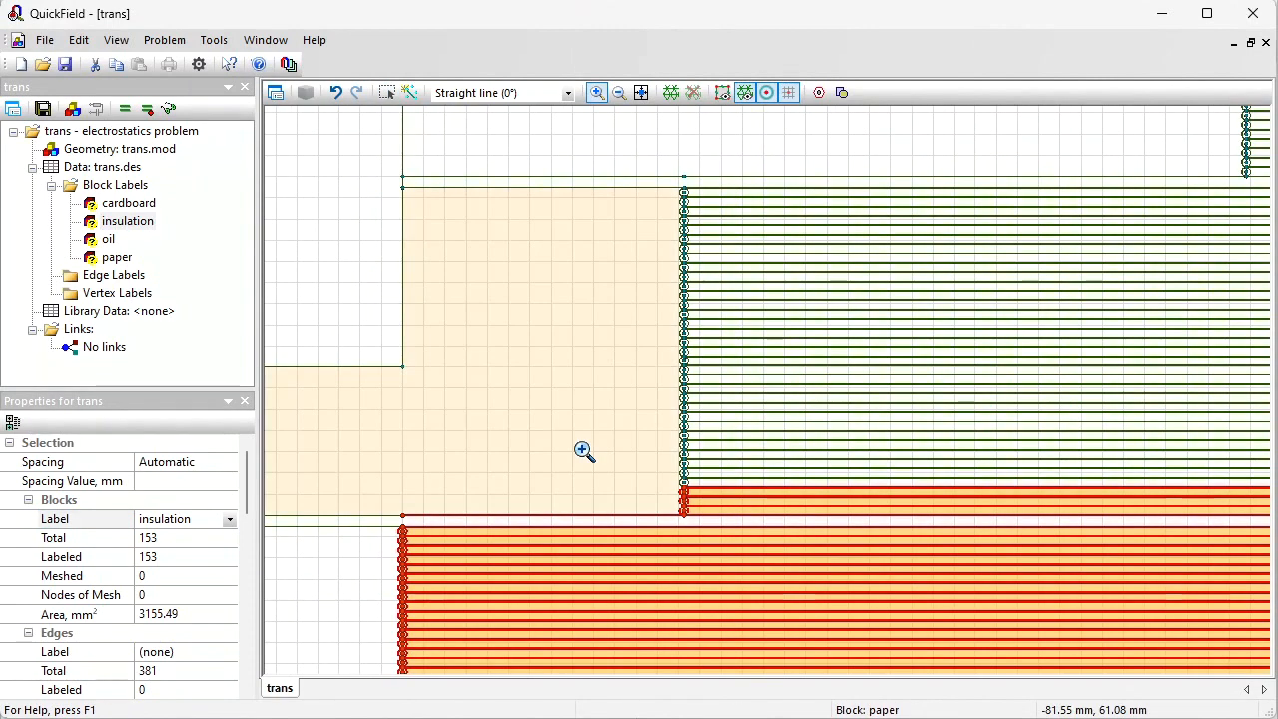
{"action": "left_click", "coordinate": [385, 93]}
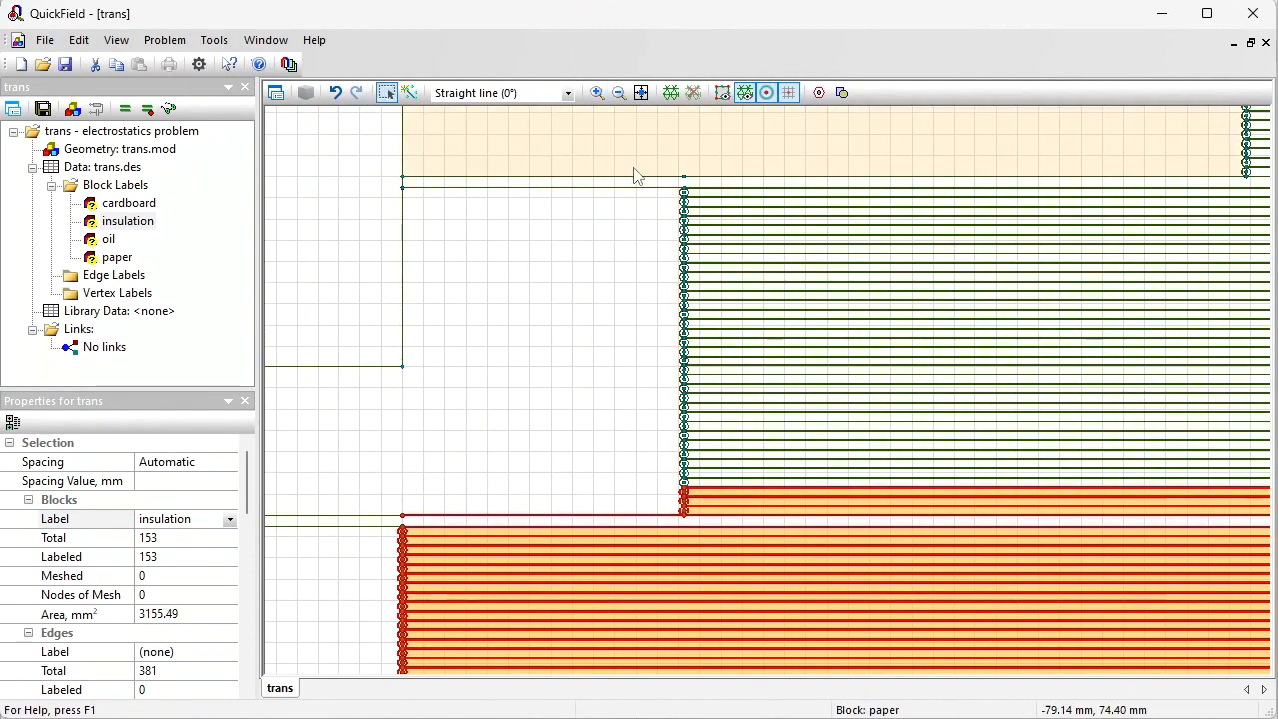
{"action": "left_click_drag", "start_coordinate": [645, 162], "coordinate": [757, 574]}
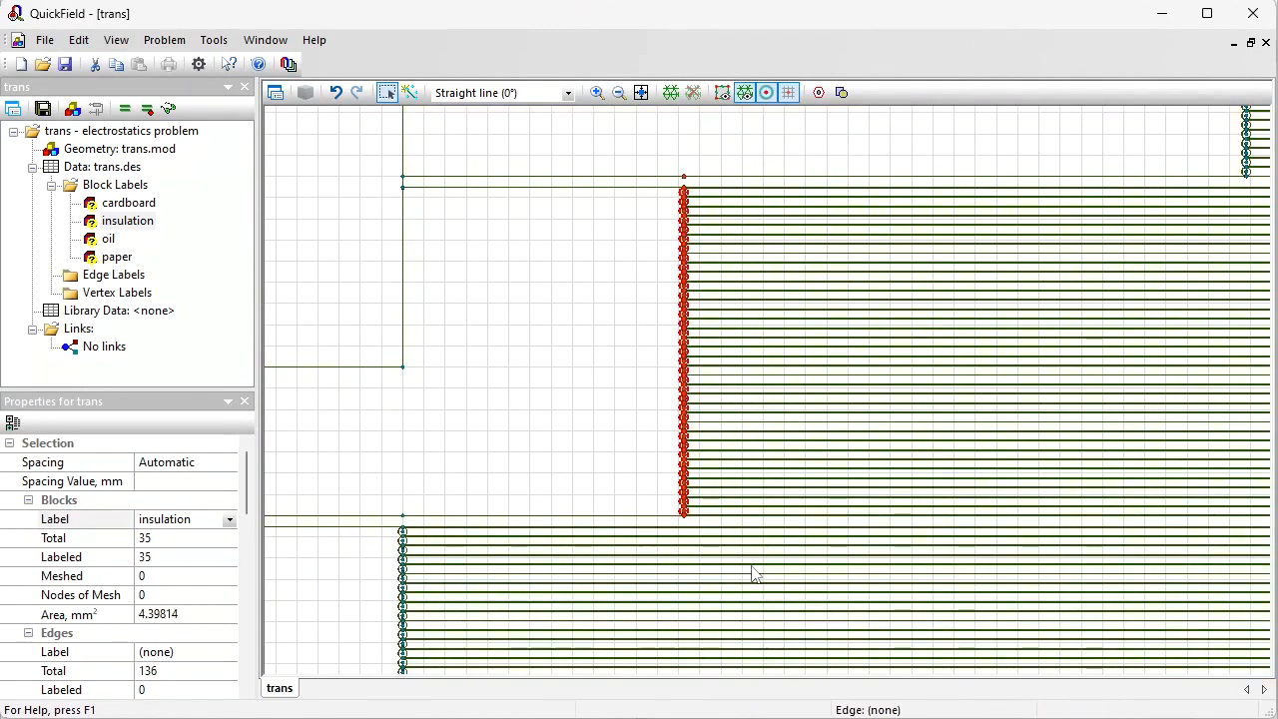
{"action": "left_click", "coordinate": [229, 520]}
{"action": "left_click", "coordinate": [187, 538]}
Step: Select the turn strips along the bottom section's left edge and clear their label to none
{"action": "left_click_drag", "start_coordinate": [394, 470], "coordinate": [542, 622]}
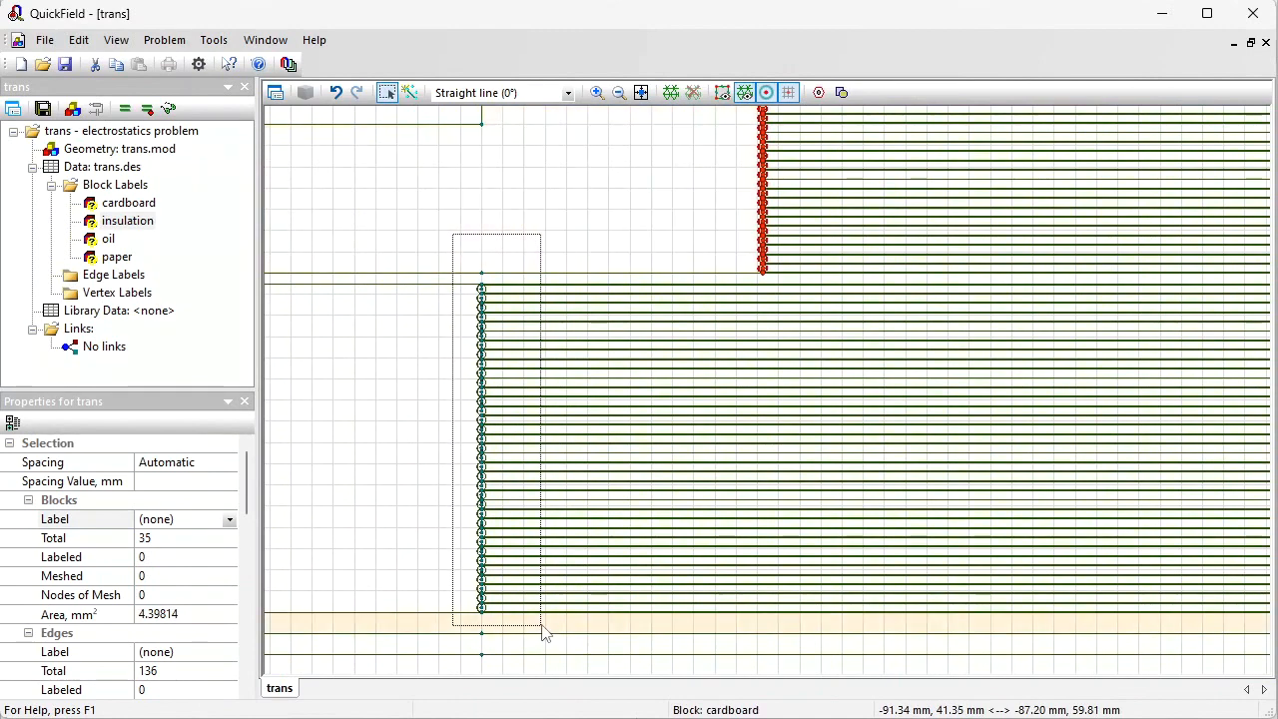
{"action": "left_click", "coordinate": [229, 521]}
{"action": "left_click", "coordinate": [207, 538]}
Step: Select another column of turn strips near the section junction and clear their label to none
{"action": "left_click_drag", "start_coordinate": [679, 170], "coordinate": [562, 414]}
{"action": "left_click_drag", "start_coordinate": [624, 173], "coordinate": [713, 529]}
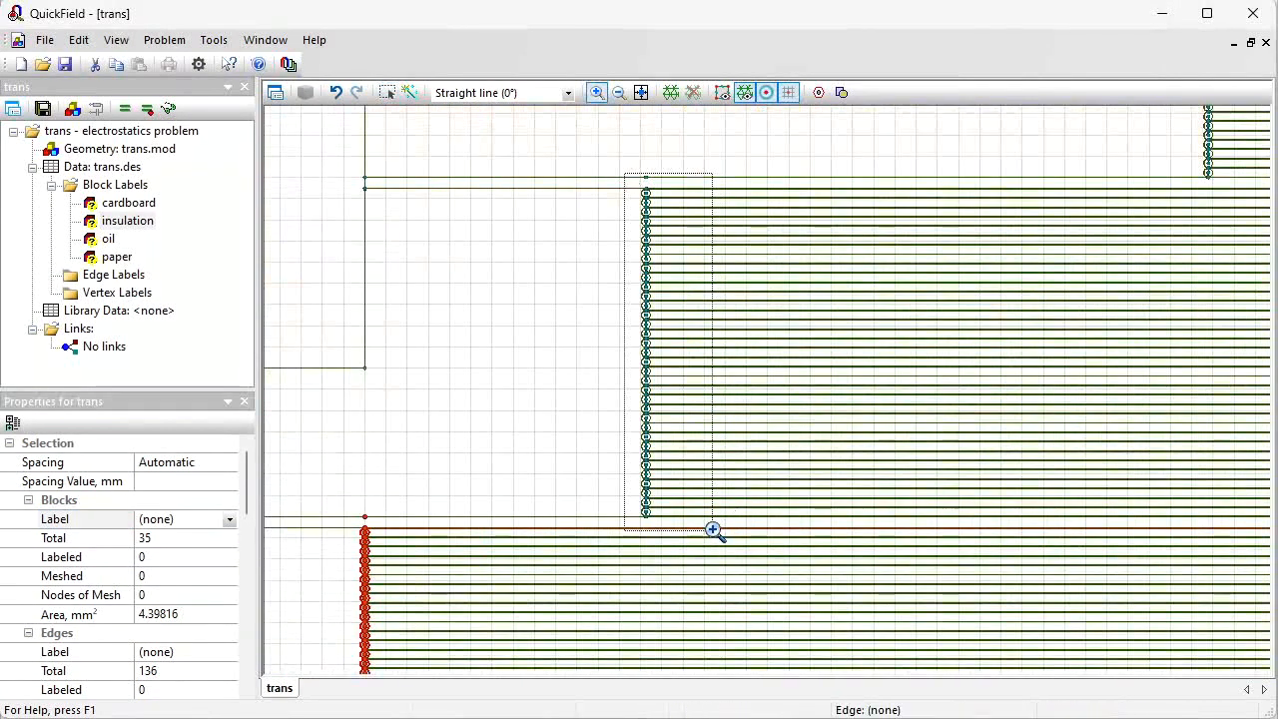
{"action": "mouse_move", "coordinate": [759, 143]}
{"action": "left_mouse_down"}
{"action": "mouse_move", "coordinate": [785, 233]}
{"action": "mouse_move", "coordinate": [788, 651]}
{"action": "left_mouse_up"}
{"action": "left_click", "coordinate": [229, 525]}
{"action": "left_click", "coordinate": [200, 537]}
Step: Select a further column of winding turn strips and clear their label to none
{"action": "left_click_drag", "start_coordinate": [466, 614], "coordinate": [644, 86]}
{"action": "left_click", "coordinate": [537, 148]}
{"action": "left_click", "coordinate": [537, 163], "text": "ctrl"}
{"action": "mouse_move", "coordinate": [537, 188]}
{"action": "left_mouse_down"}
{"action": "mouse_move", "coordinate": [508, 280]}
{"action": "mouse_move", "coordinate": [502, 433]}
{"action": "mouse_move", "coordinate": [528, 556]}
{"action": "mouse_move", "coordinate": [505, 659]}
{"action": "left_mouse_up"}
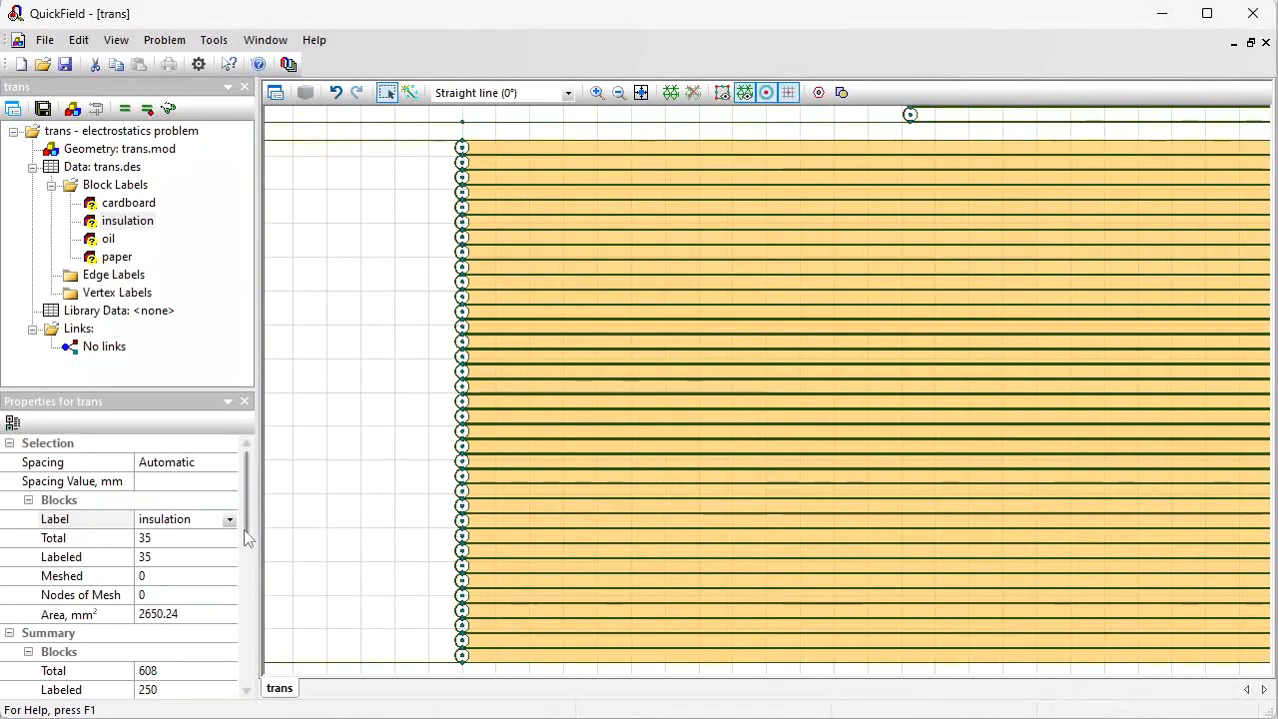
{"action": "left_click", "coordinate": [229, 521]}
{"action": "left_click", "coordinate": [160, 536]}
Step: Select a block in the bottom winding section's right part and clear its label to none
{"action": "left_click", "coordinate": [641, 92]}
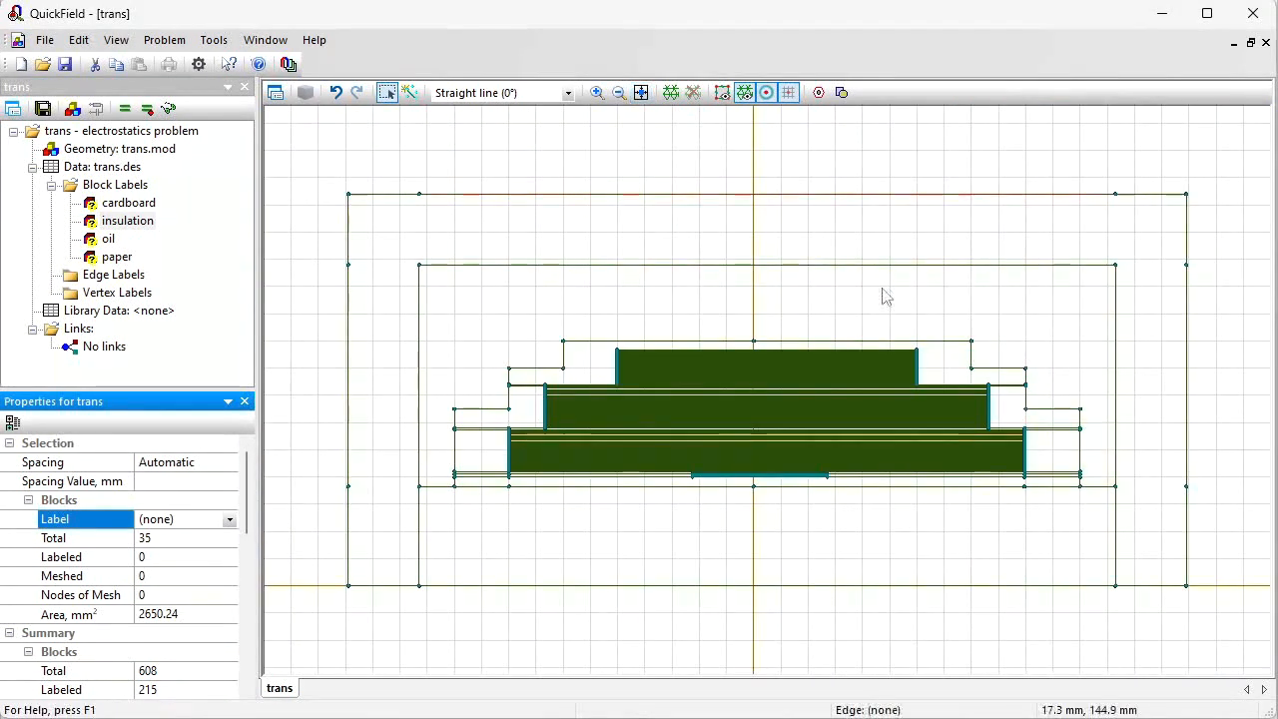
{"action": "left_click_drag", "start_coordinate": [926, 433], "coordinate": [927, 435]}
{"action": "left_click", "coordinate": [229, 520]}
{"action": "left_click", "coordinate": [190, 536]}
Step: Box-select the turn strips along the bottom section's right edge and clear their label to none
{"action": "left_click_drag", "start_coordinate": [974, 376], "coordinate": [1038, 494]}
{"action": "left_click", "coordinate": [229, 519]}
{"action": "left_click", "coordinate": [189, 537]}
{"action": "left_click", "coordinate": [229, 519]}
{"action": "left_click", "coordinate": [160, 536]}
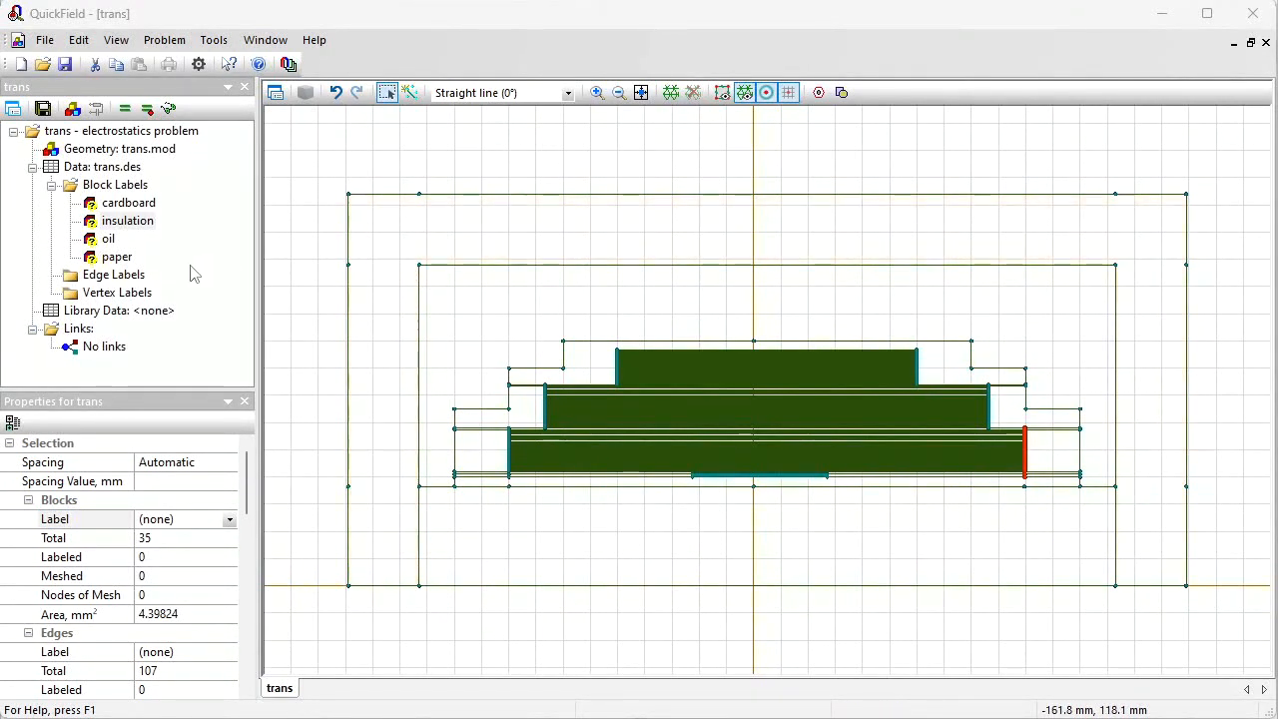
Step: Highlight the blocks carrying the oil and paper labels
{"action": "left_click", "coordinate": [108, 239]}
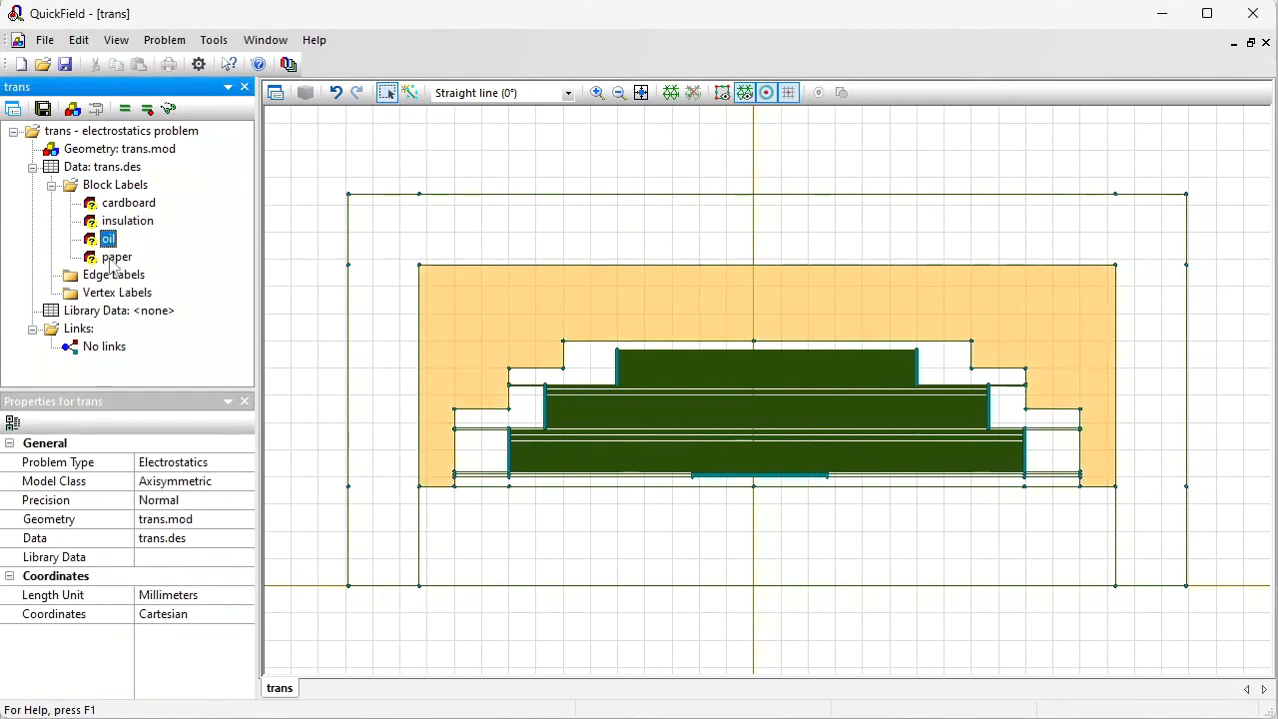
{"action": "left_click", "coordinate": [113, 258]}
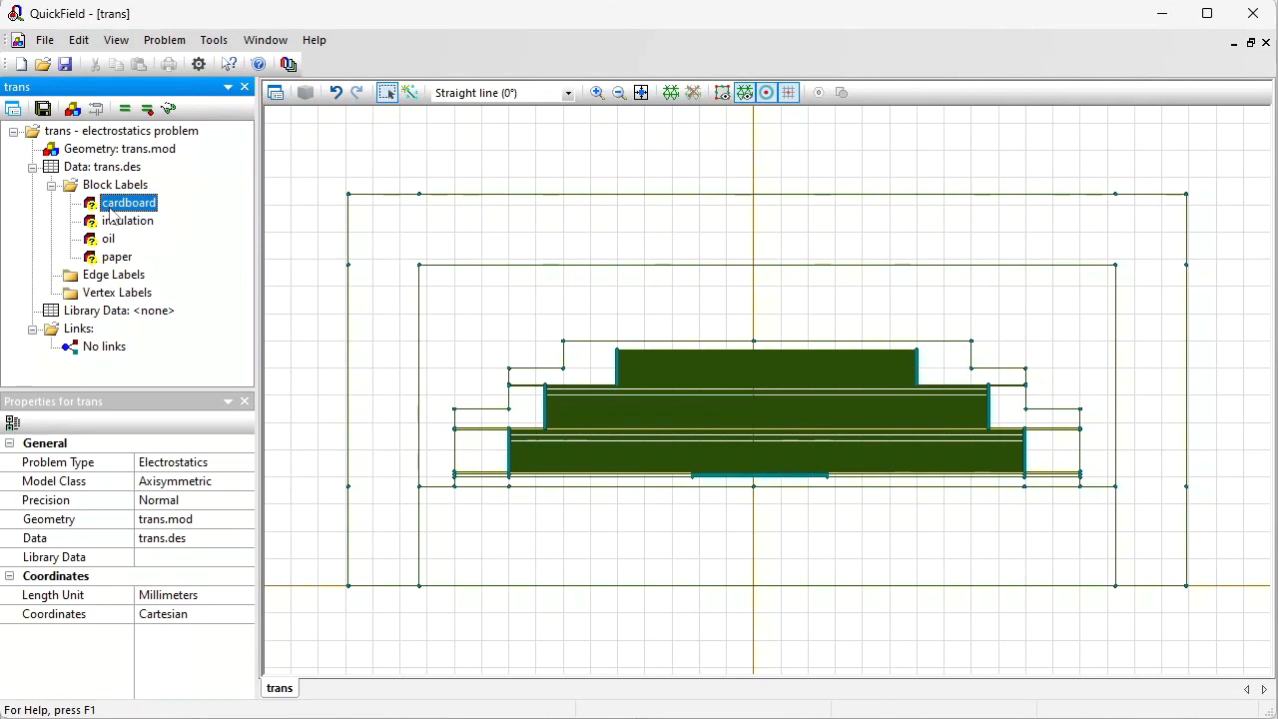
Step: Select the edges of the inner core window boundary and give them a new edge label, core
{"action": "left_click", "coordinate": [416, 321]}
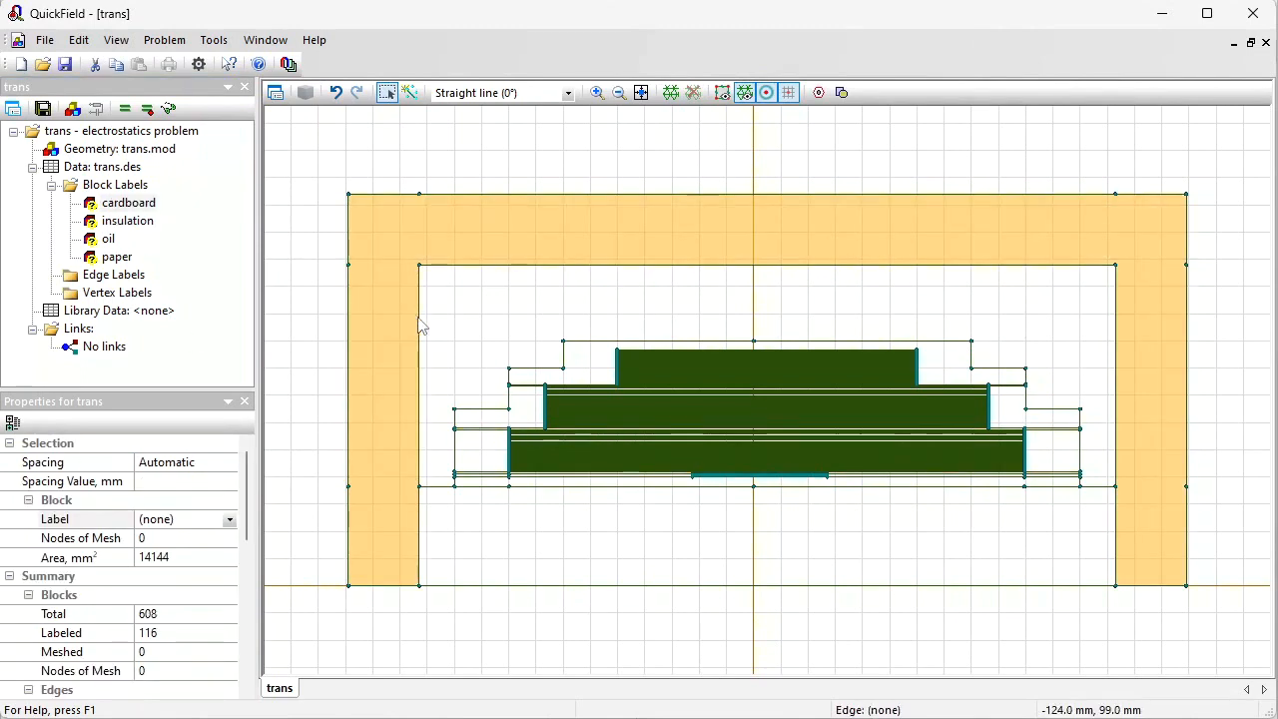
{"action": "left_click", "coordinate": [421, 319]}
{"action": "left_click", "coordinate": [799, 265], "text": "ctrl"}
{"action": "left_click", "coordinate": [1115, 321], "text": "ctrl"}
{"action": "left_click_drag", "start_coordinate": [388, 540], "coordinate": [1120, 483]}
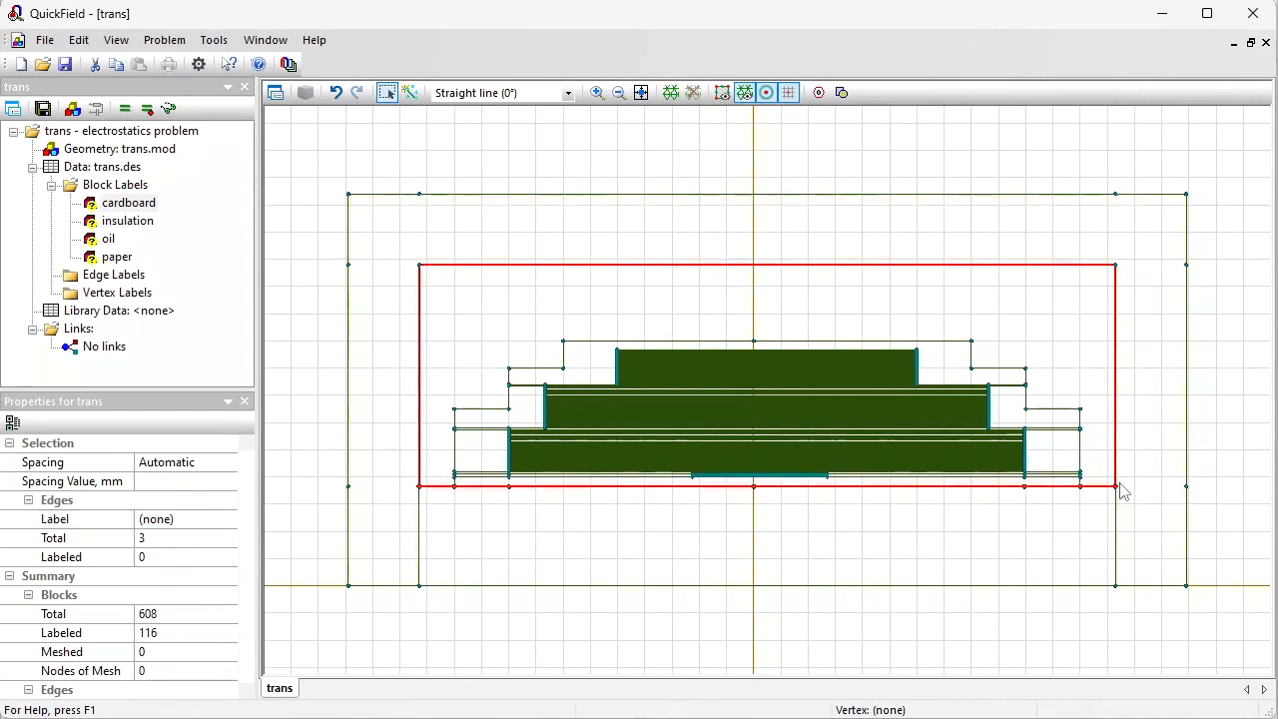
{"action": "left_click", "coordinate": [190, 526]}
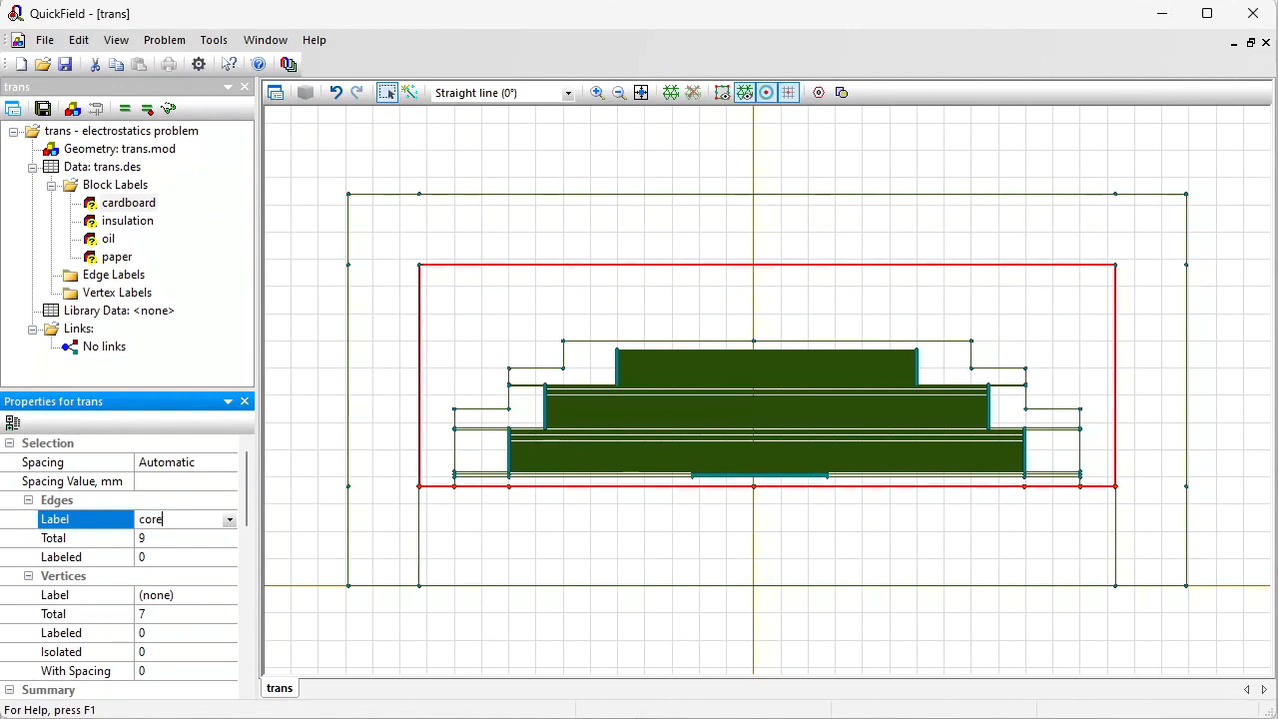
{"action": "key", "text": "Return"}
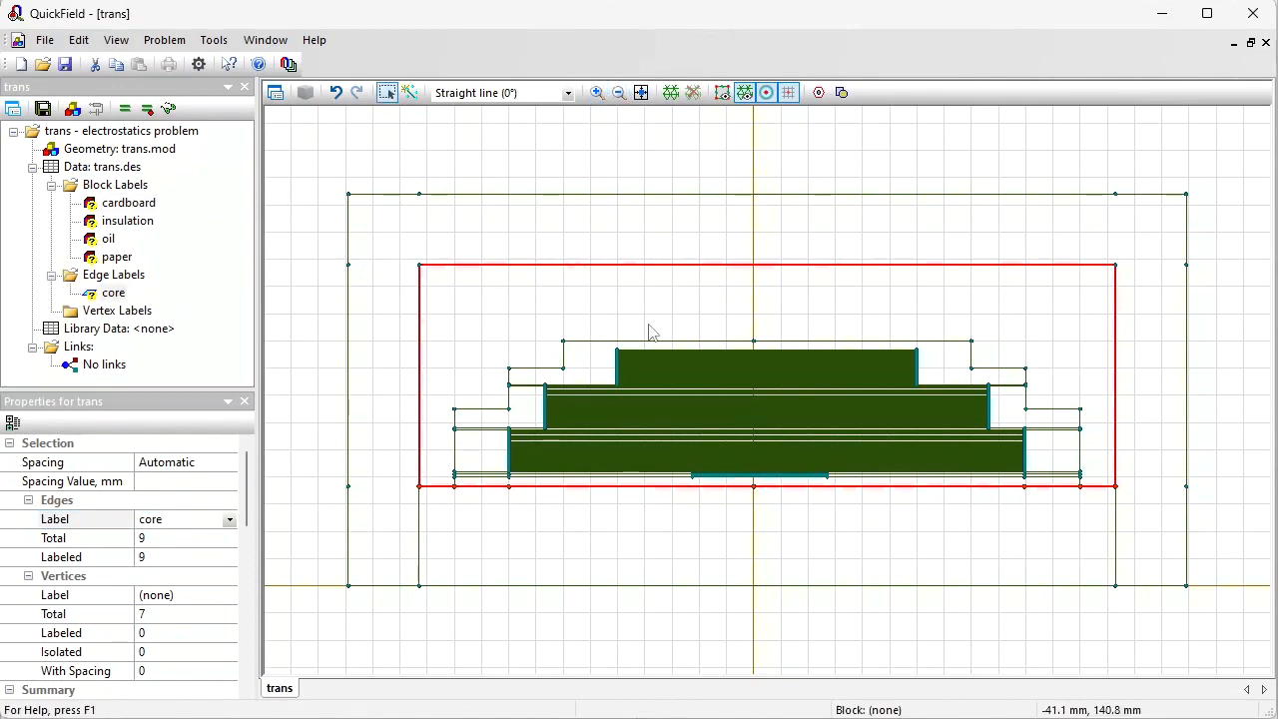
Step: Select the top, rounded end and bottom edges of the topmost winding turn and label them HV
{"action": "left_click", "coordinate": [597, 92]}
{"action": "left_click", "coordinate": [681, 367]}
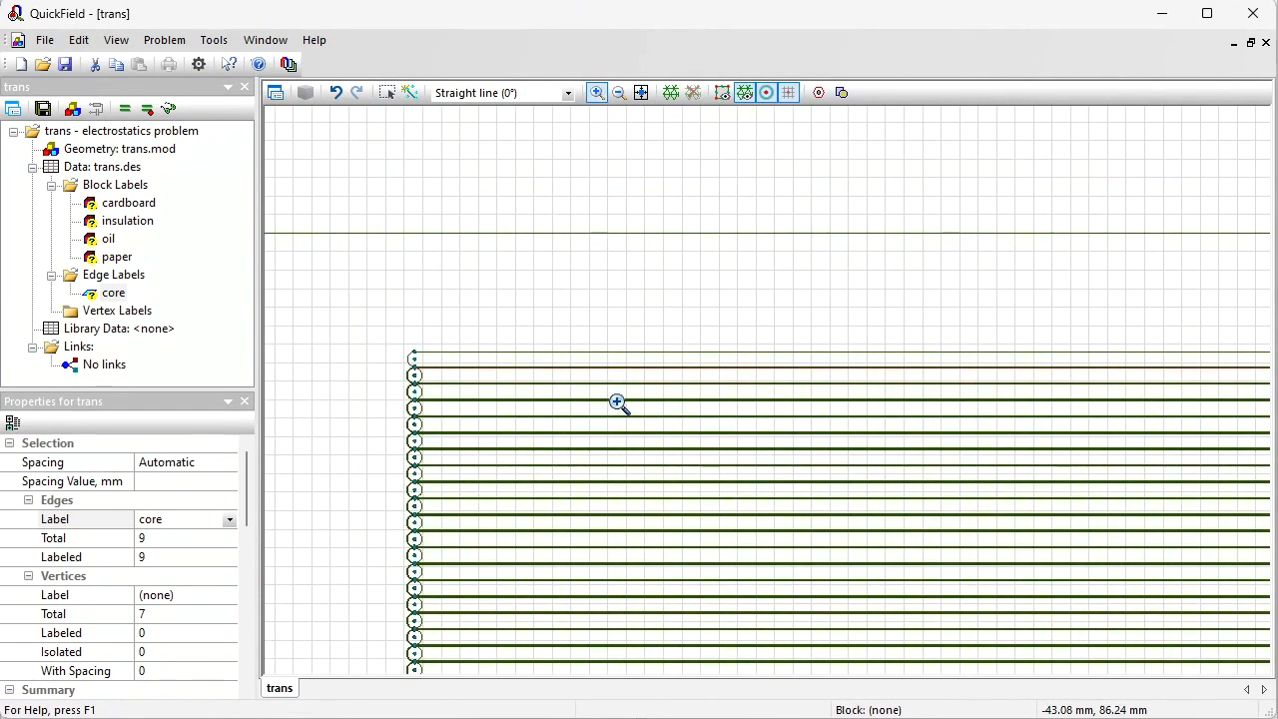
{"action": "left_click_drag", "start_coordinate": [393, 345], "coordinate": [532, 399]}
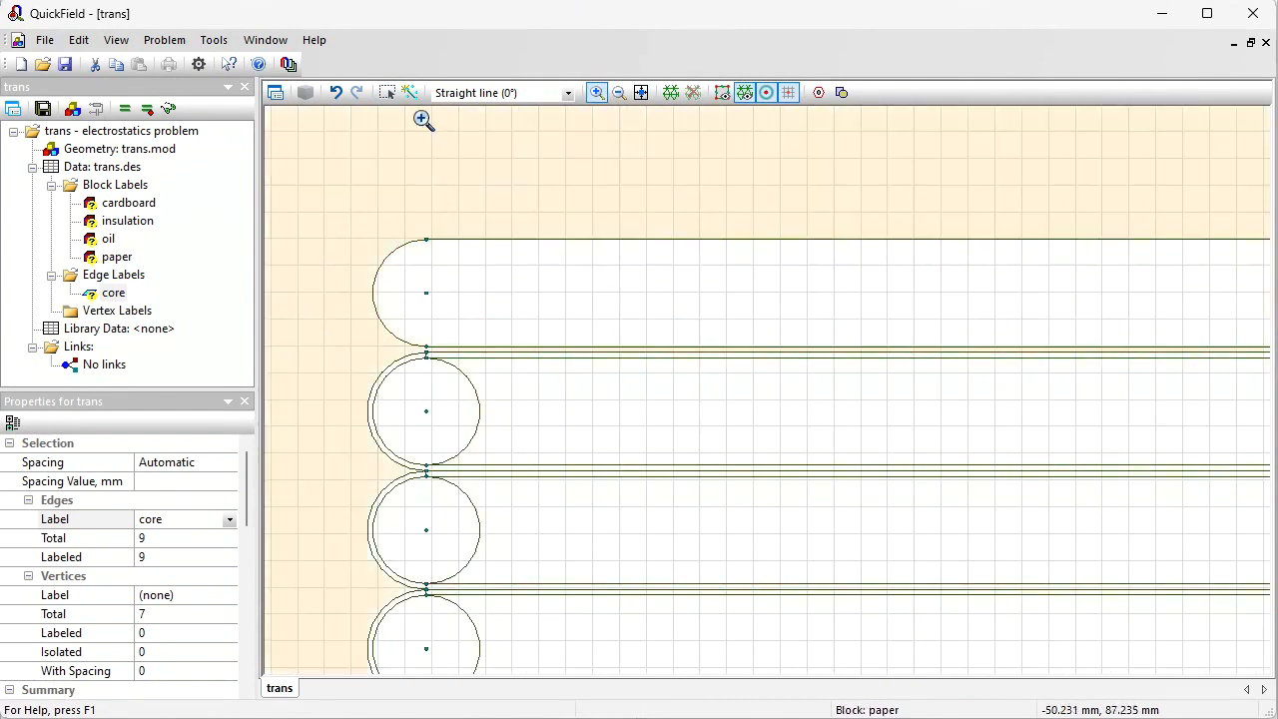
{"action": "left_click", "coordinate": [387, 93]}
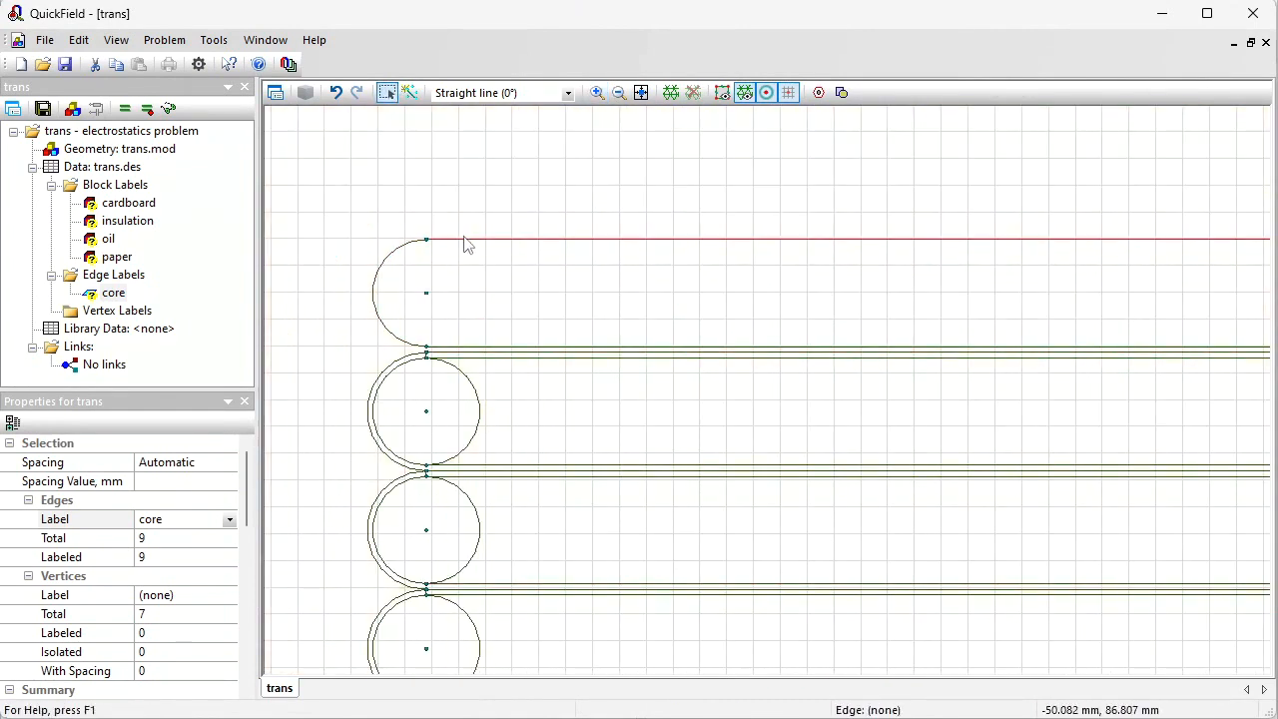
{"action": "left_click", "coordinate": [465, 244]}
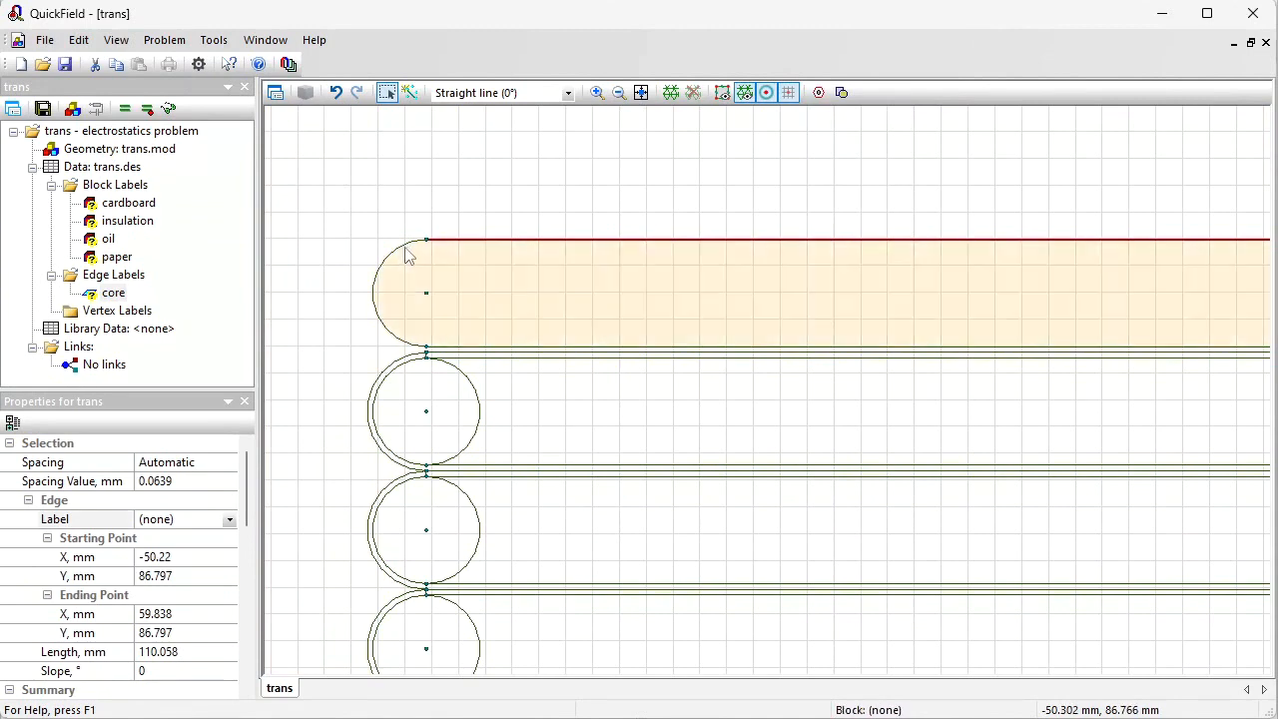
{"action": "left_click", "coordinate": [388, 262], "text": "ctrl"}
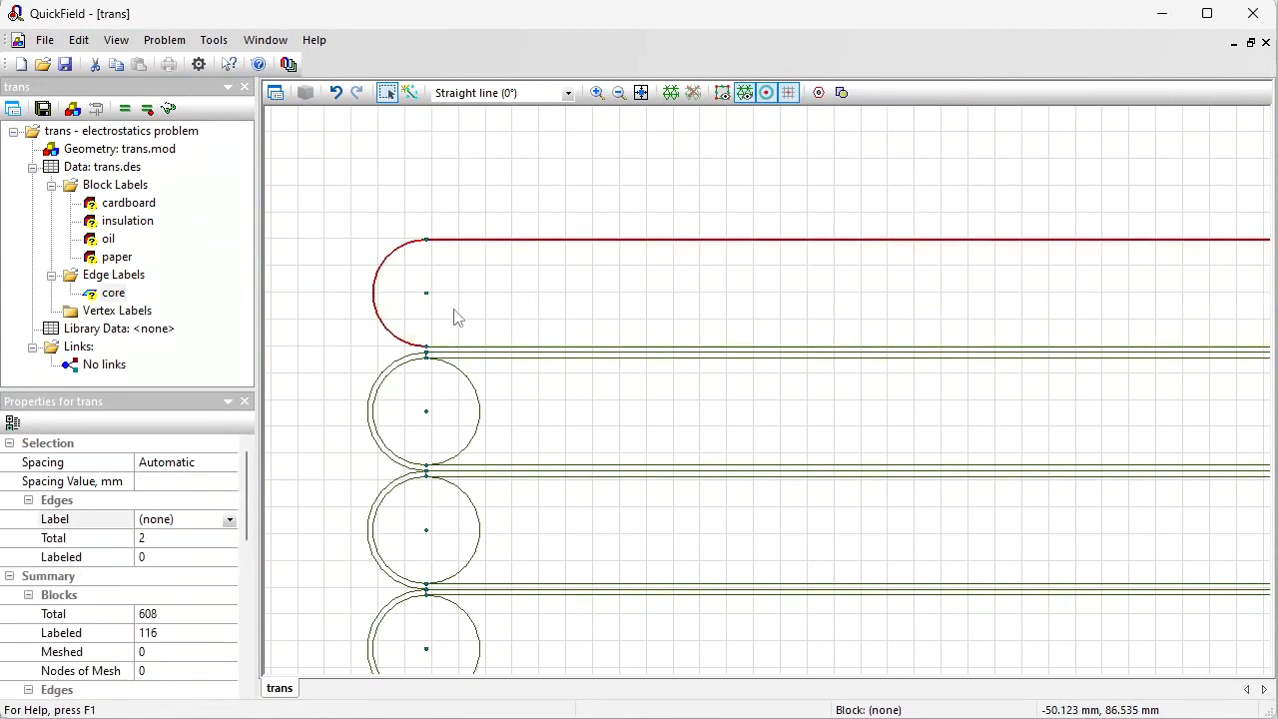
{"action": "left_click", "coordinate": [462, 348], "text": "ctrl"}
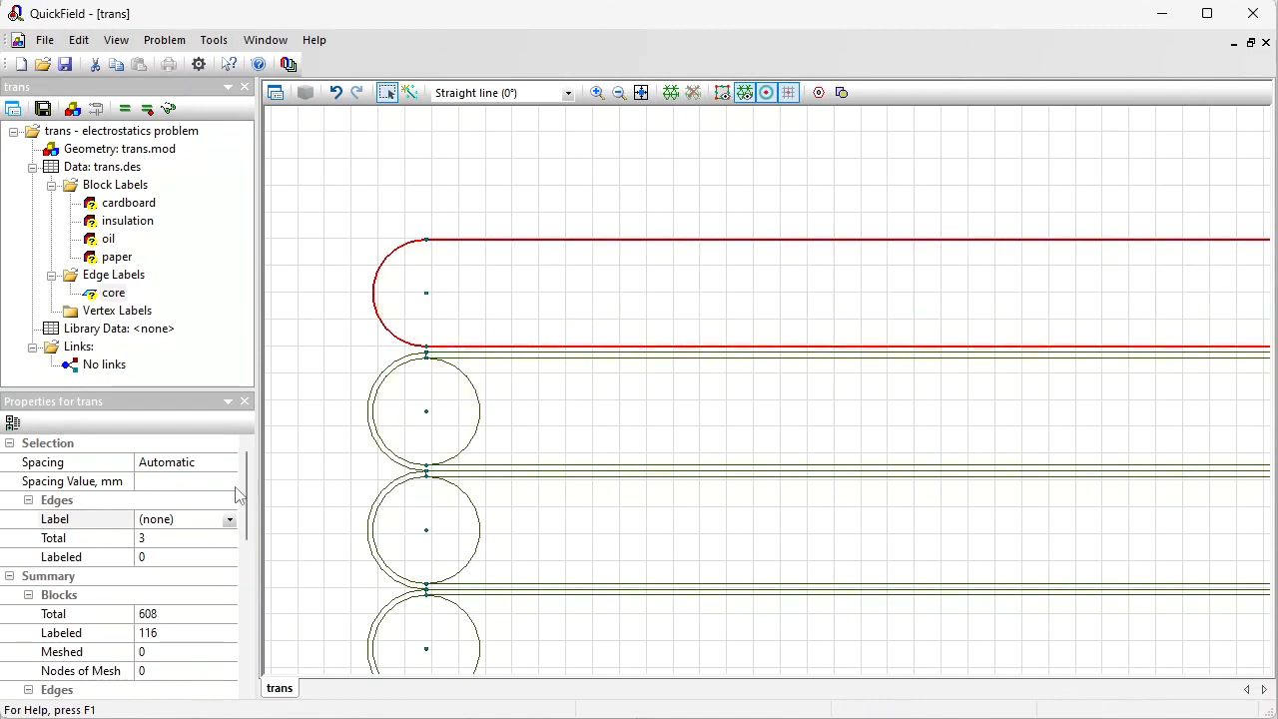
{"action": "left_click", "coordinate": [200, 519]}
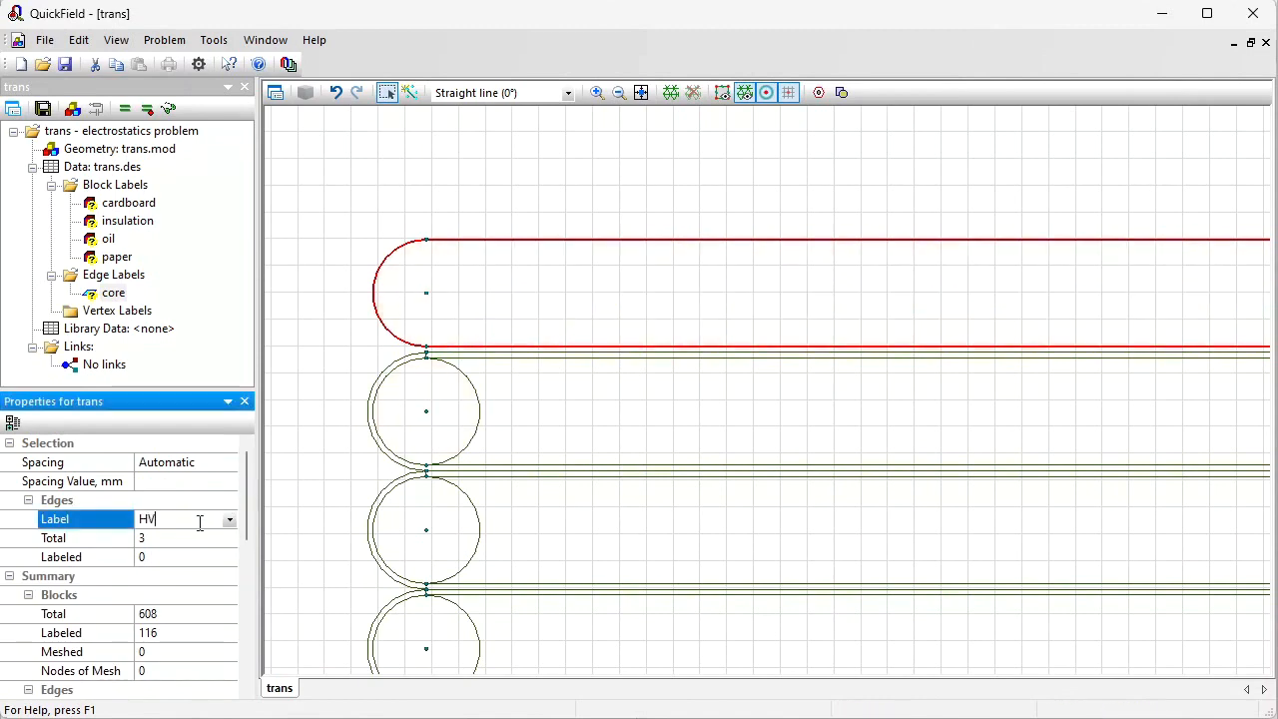
{"action": "type", "text": "HV"}
{"action": "key", "text": "Return"}
Step: Label the rounded right end of the topmost turn HV as well
{"action": "left_click", "coordinate": [641, 92]}
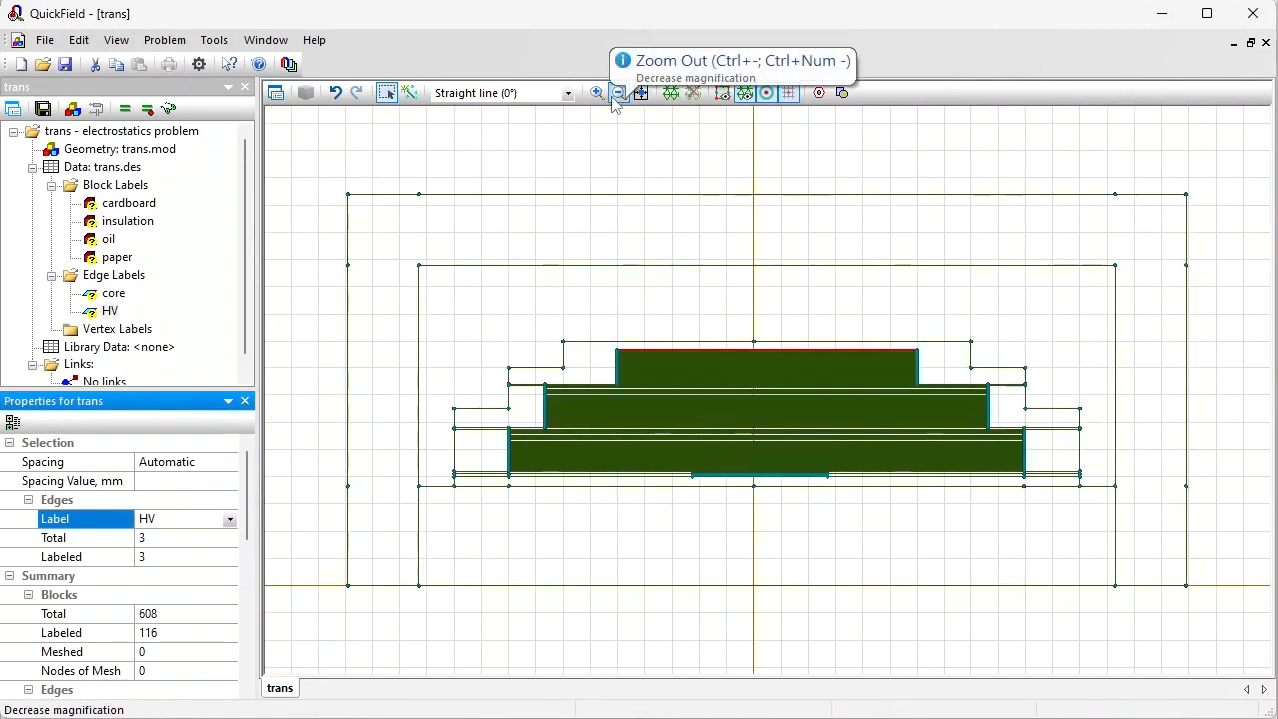
{"action": "left_click", "coordinate": [598, 93]}
{"action": "left_click_drag", "start_coordinate": [900, 341], "coordinate": [935, 371]}
{"action": "left_click_drag", "start_coordinate": [803, 302], "coordinate": [712, 252]}
{"action": "left_click", "coordinate": [389, 93]}
{"action": "left_click", "coordinate": [754, 355]}
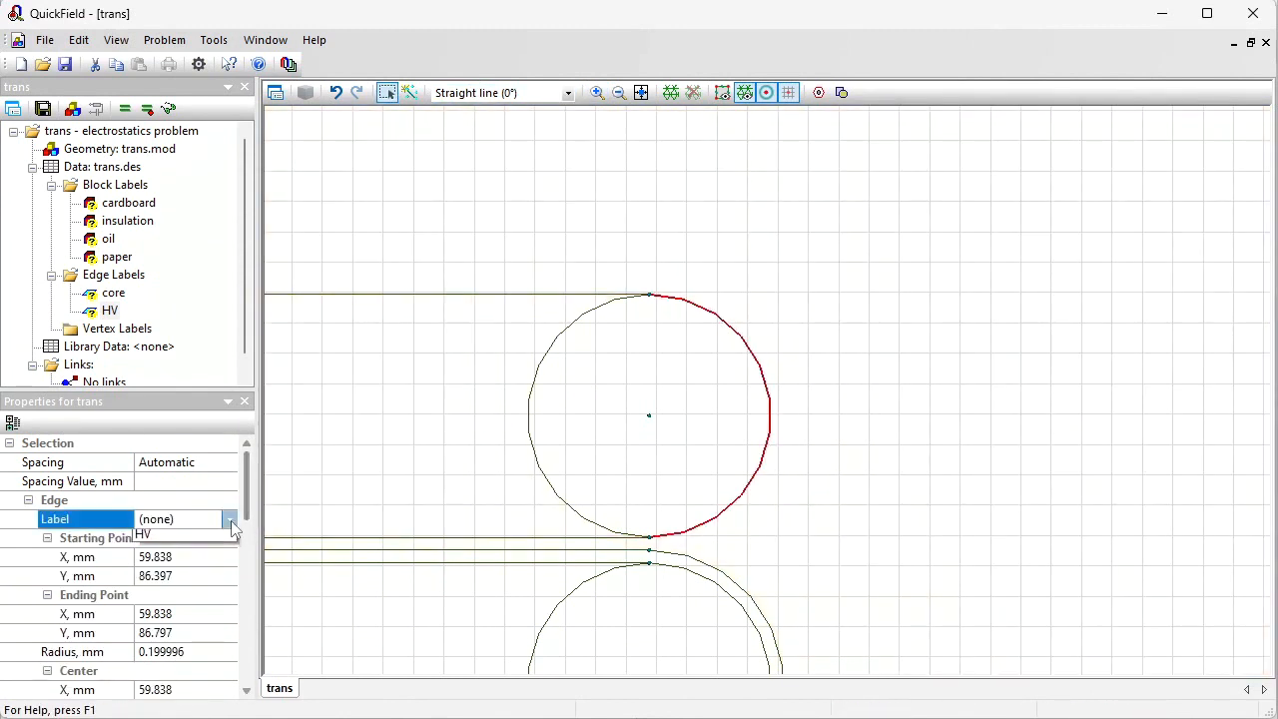
{"action": "left_click", "coordinate": [230, 519]}
{"action": "left_click", "coordinate": [185, 567]}
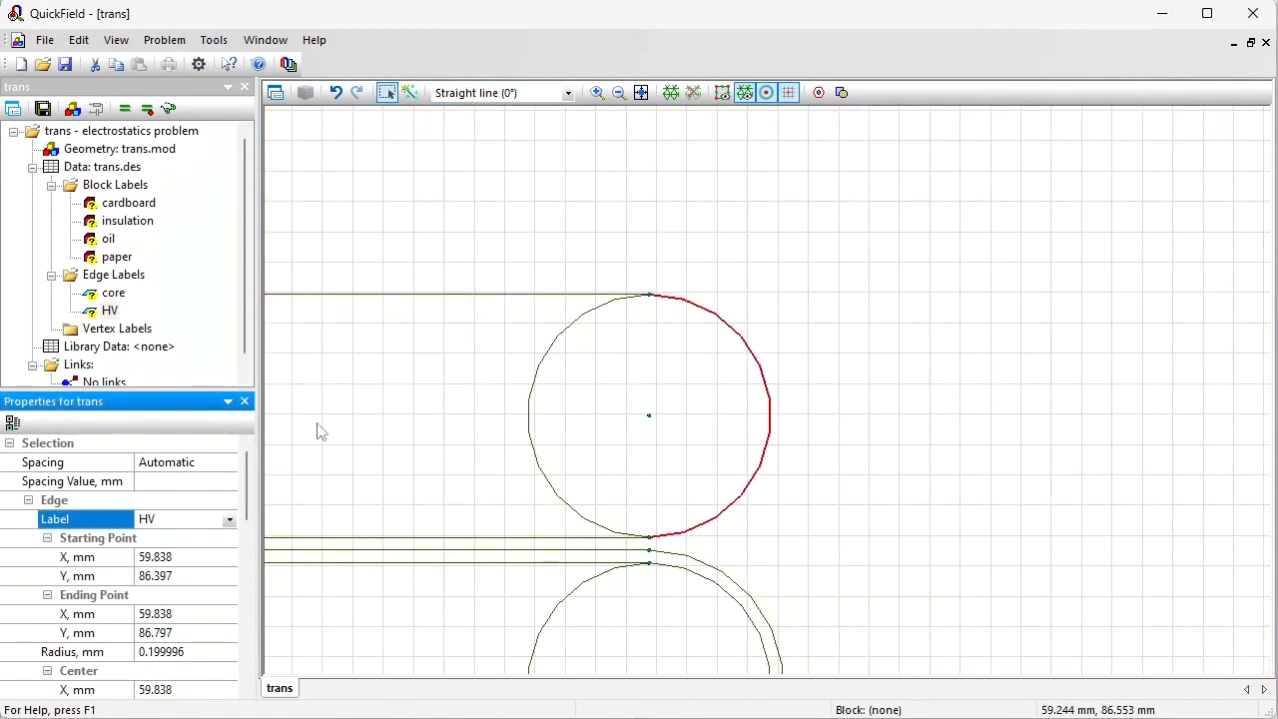
Step: Zoom in on the lowest winding turn, select its two edges and give them a new edge label, 01
{"action": "left_click", "coordinate": [642, 91]}
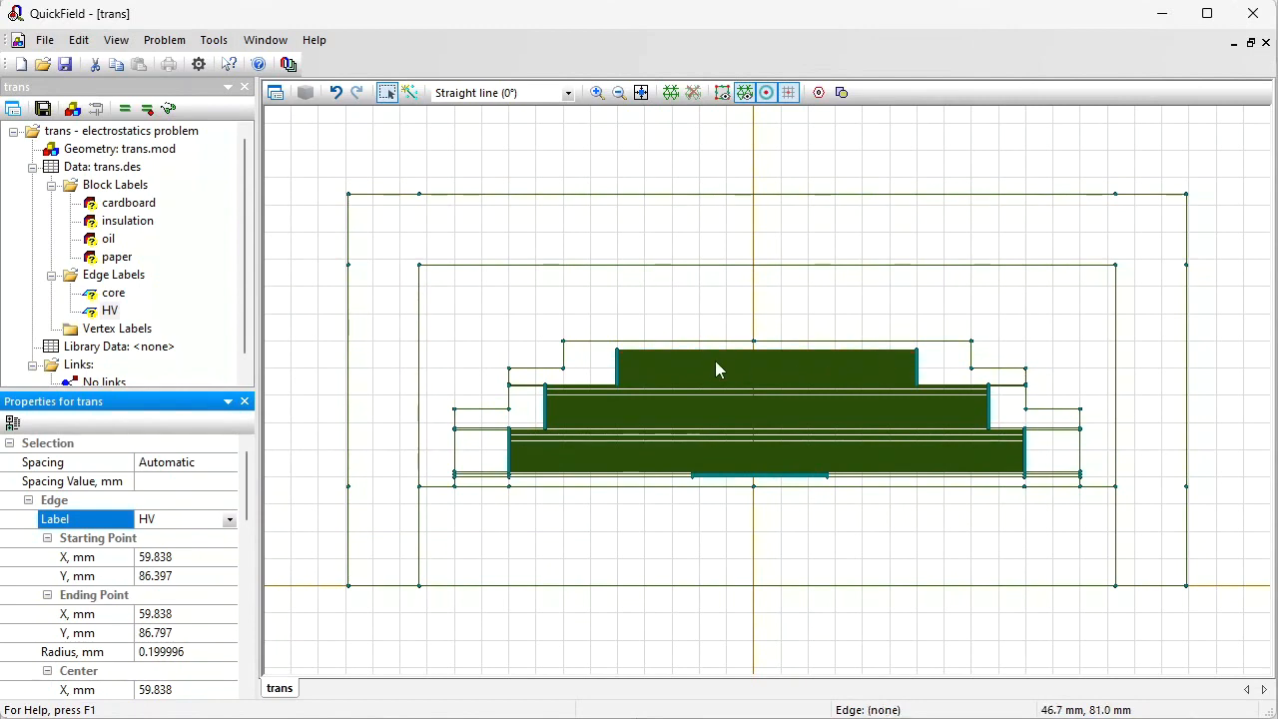
{"action": "key", "text": "ctrl+plus"}
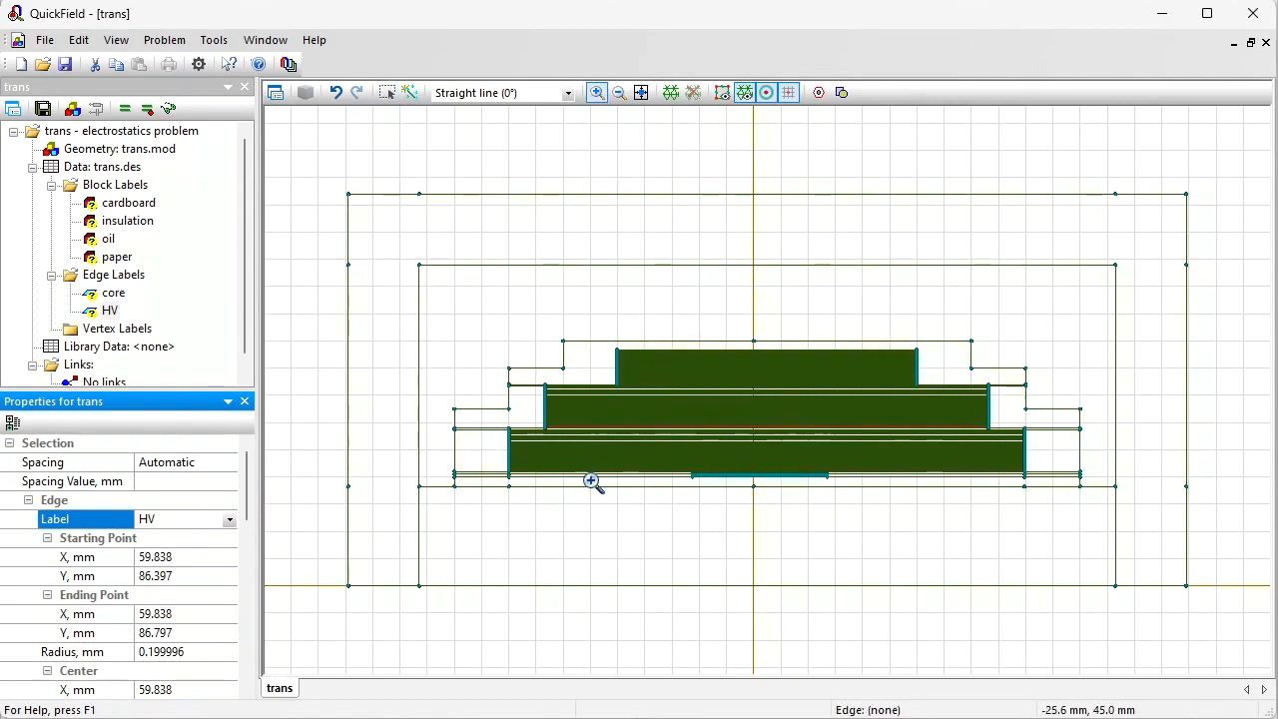
{"action": "left_click_drag", "start_coordinate": [485, 421], "coordinate": [560, 502]}
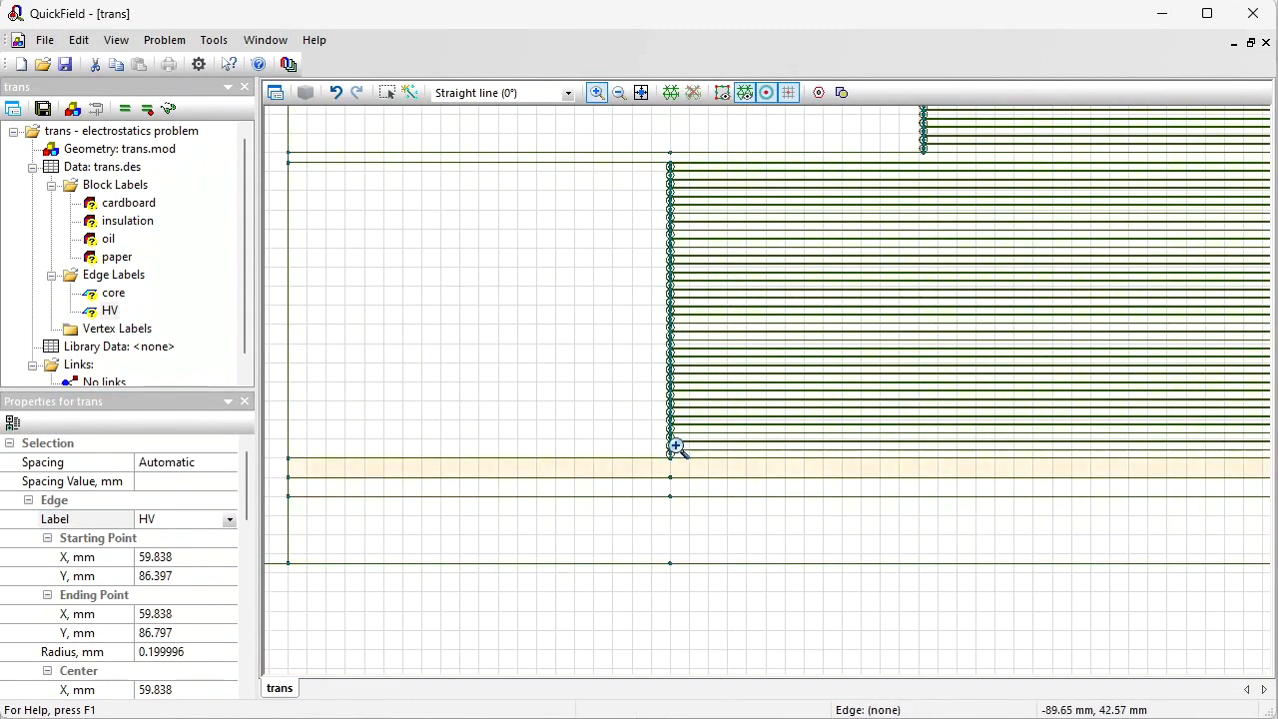
{"action": "left_click_drag", "start_coordinate": [657, 413], "coordinate": [729, 496]}
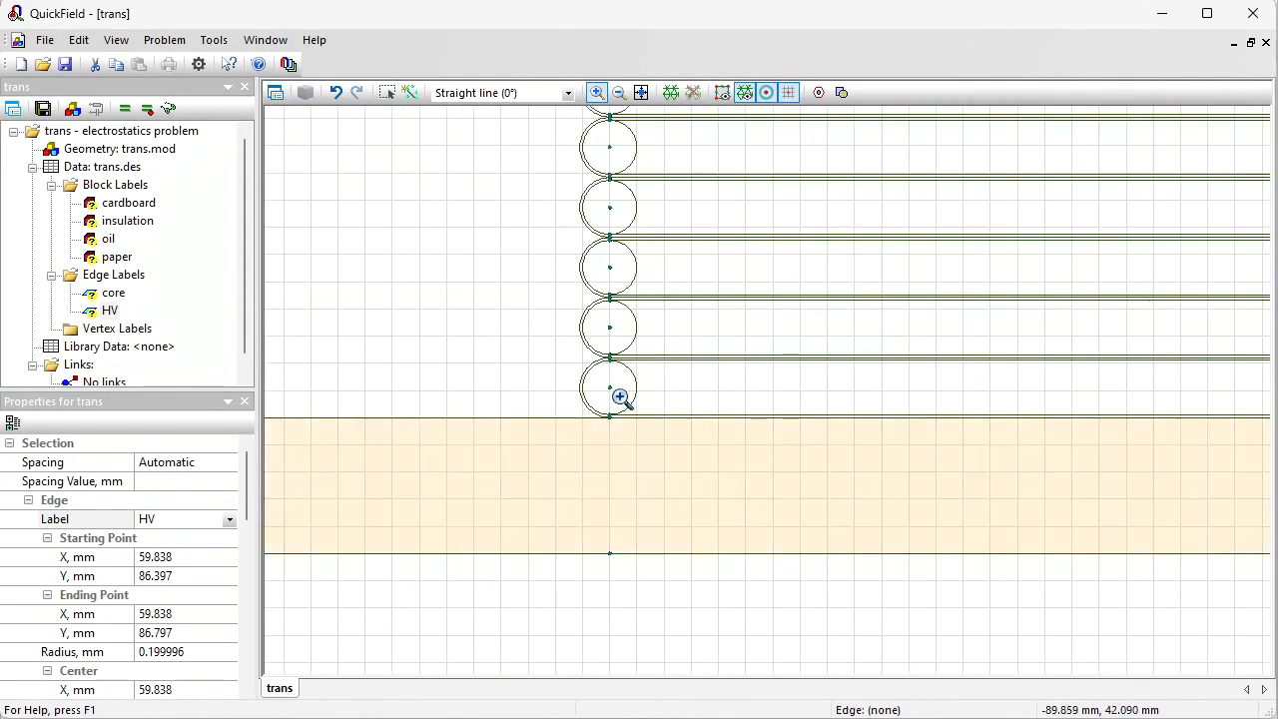
{"action": "left_click", "coordinate": [387, 92]}
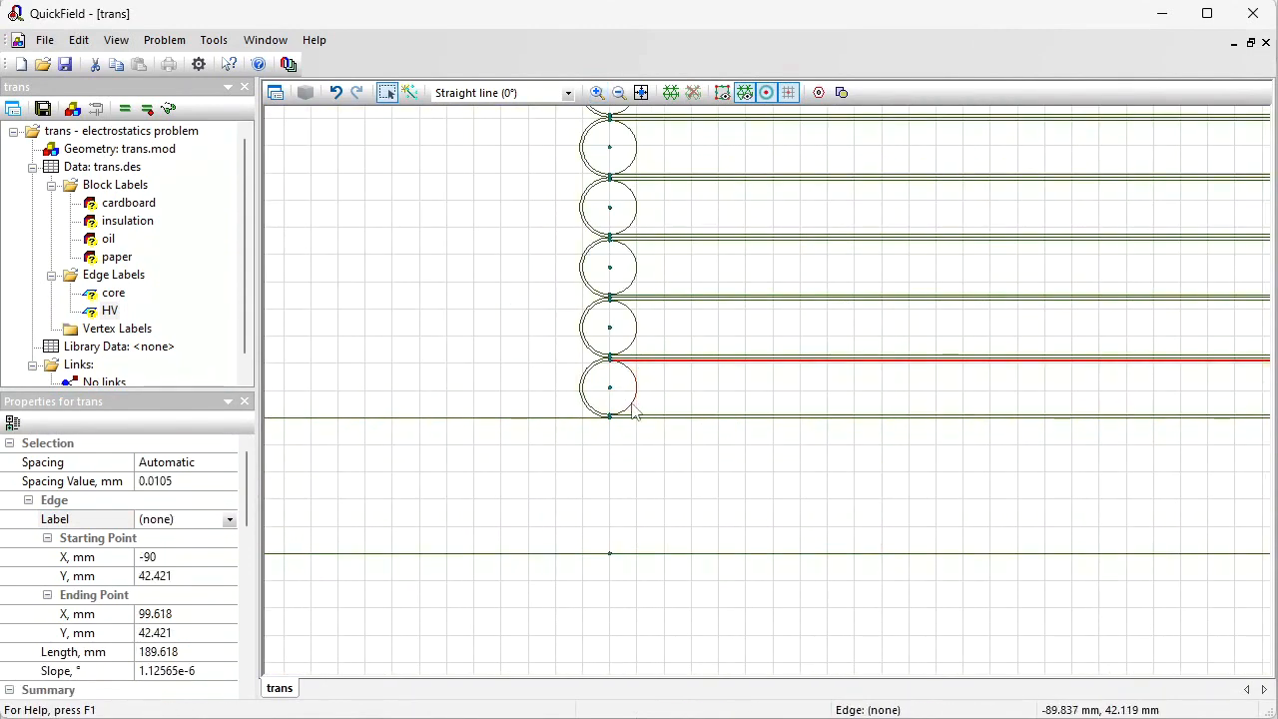
{"action": "left_click", "coordinate": [629, 419], "text": "ctrl"}
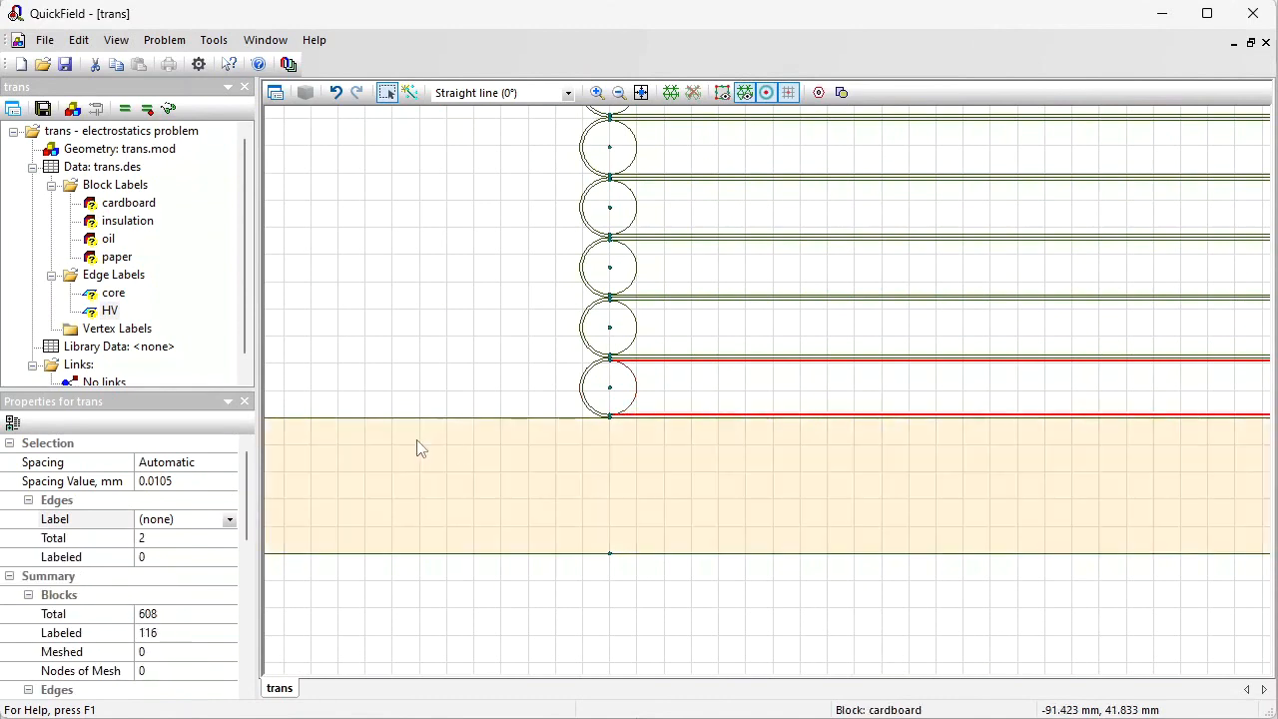
{"action": "left_click", "coordinate": [192, 518]}
{"action": "type", "text": "01"}
{"action": "key", "text": "Return"}
Step: Select the two edges of the next turn up and label them 02
{"action": "left_click", "coordinate": [643, 362]}
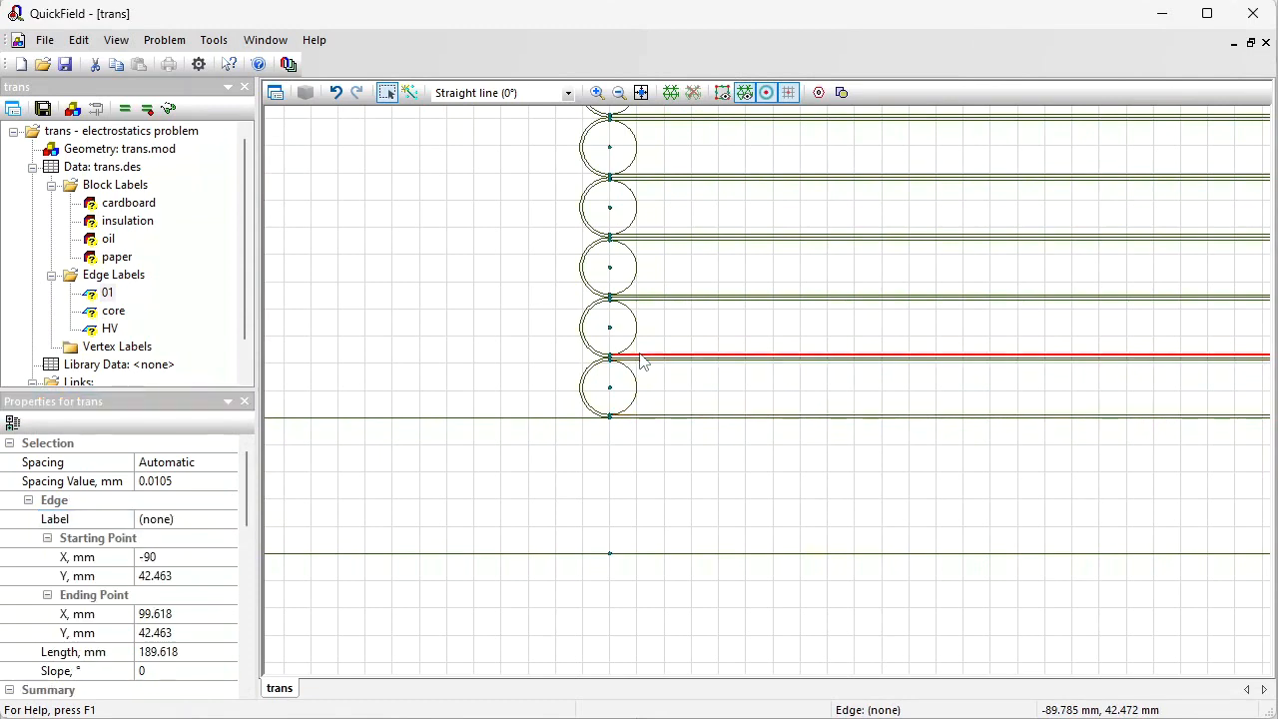
{"action": "left_click", "coordinate": [646, 300], "text": "ctrl"}
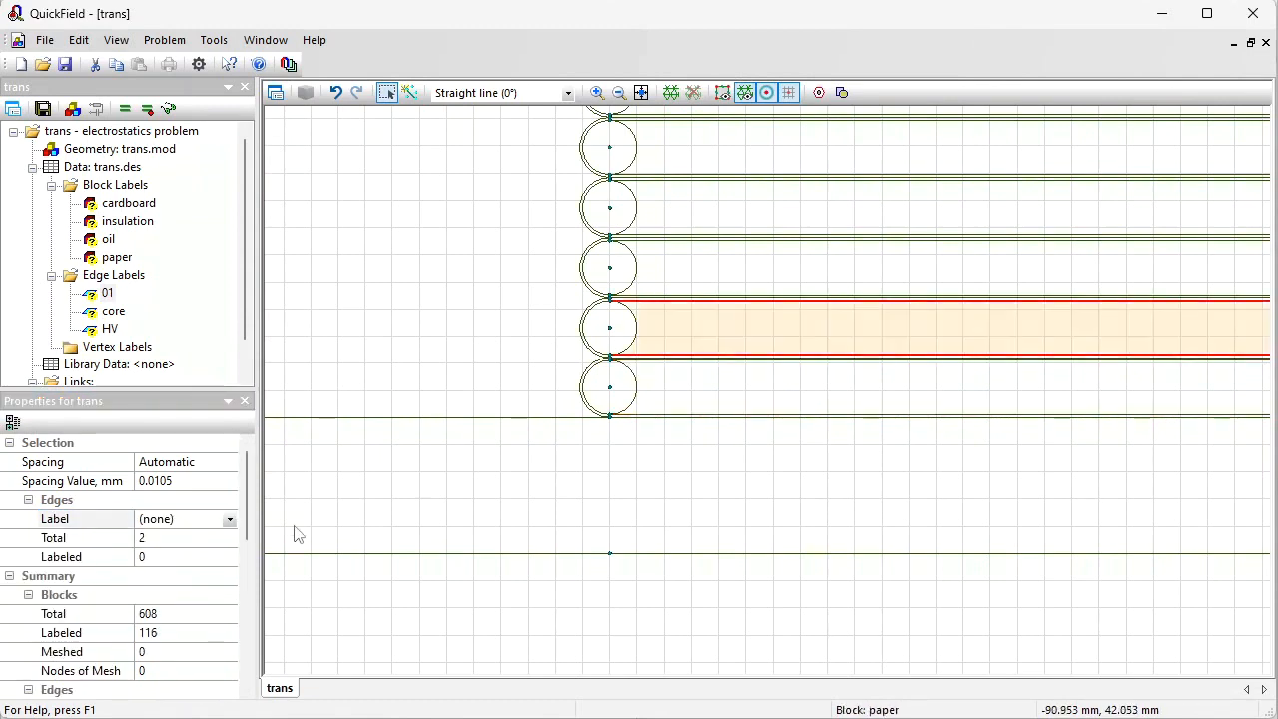
{"action": "left_click", "coordinate": [175, 520]}
{"action": "type", "text": "02"}
{"action": "key", "text": "Return"}
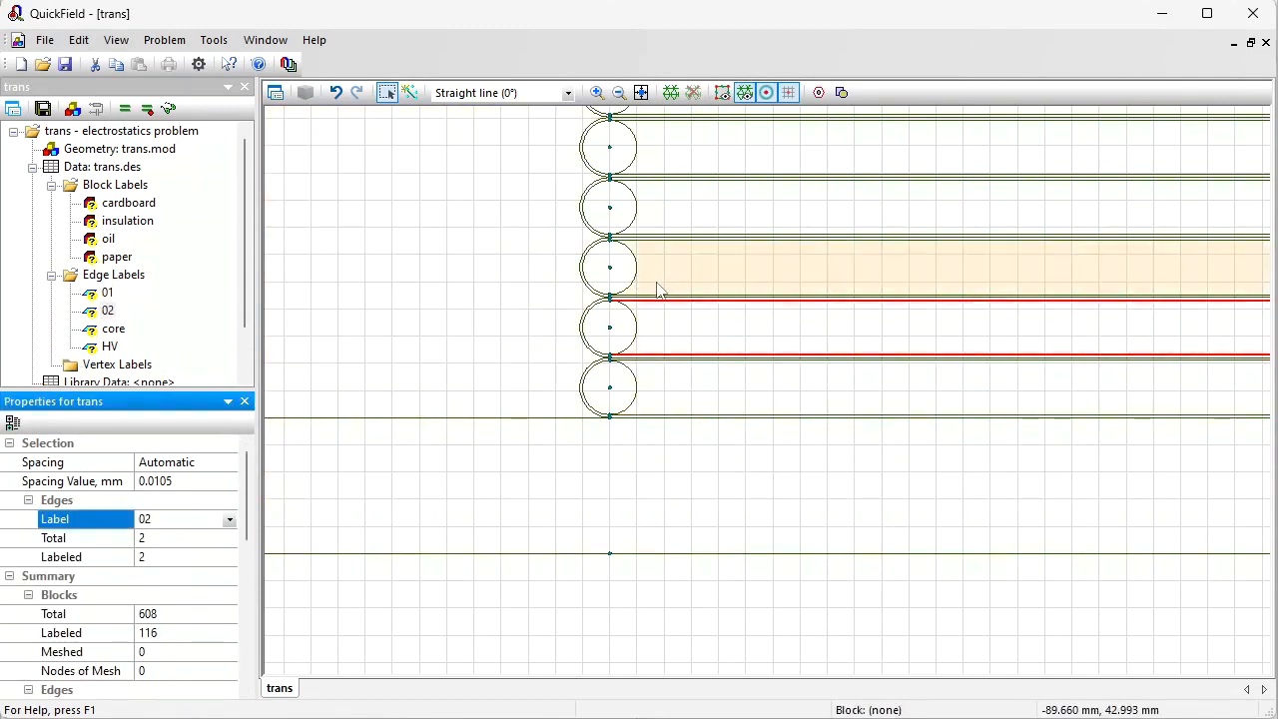
Step: Continue labeling the edge pairs of successive turns with rising numbers, from 12 up to 35
{"action": "left_click", "coordinate": [506, 410]}
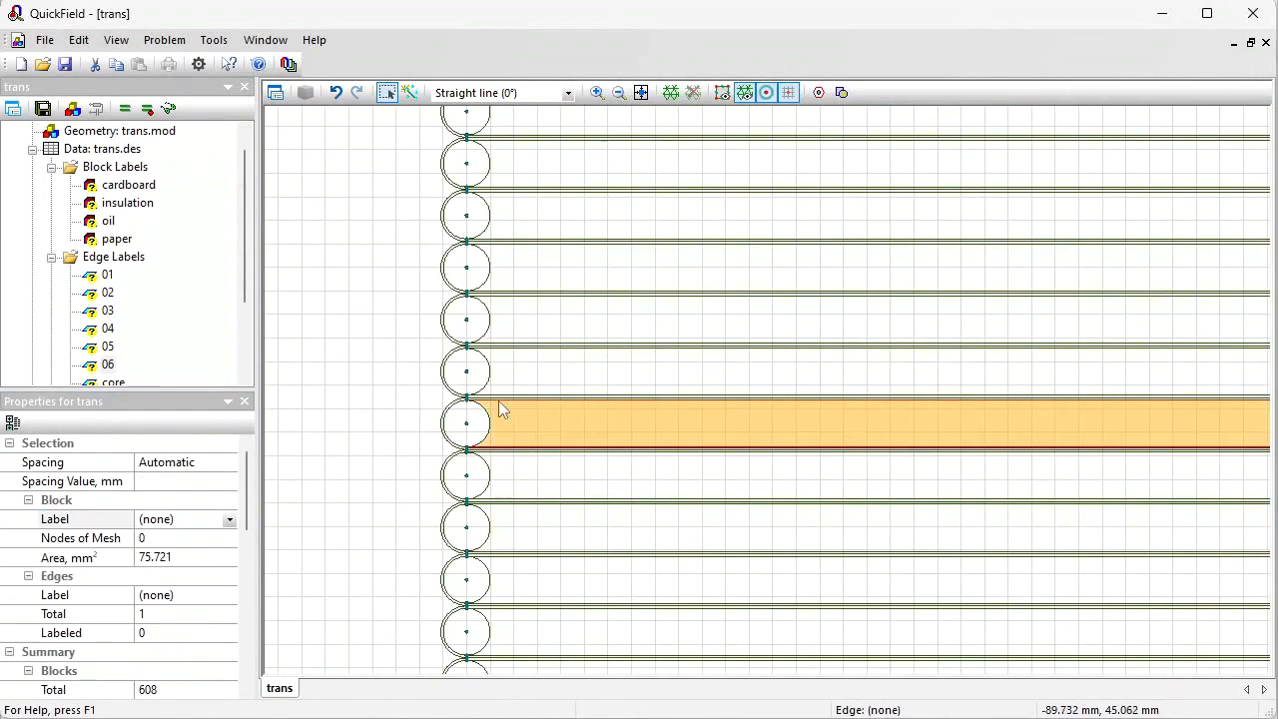
{"action": "left_click", "coordinate": [183, 518]}
{"action": "type", "text": "12"}
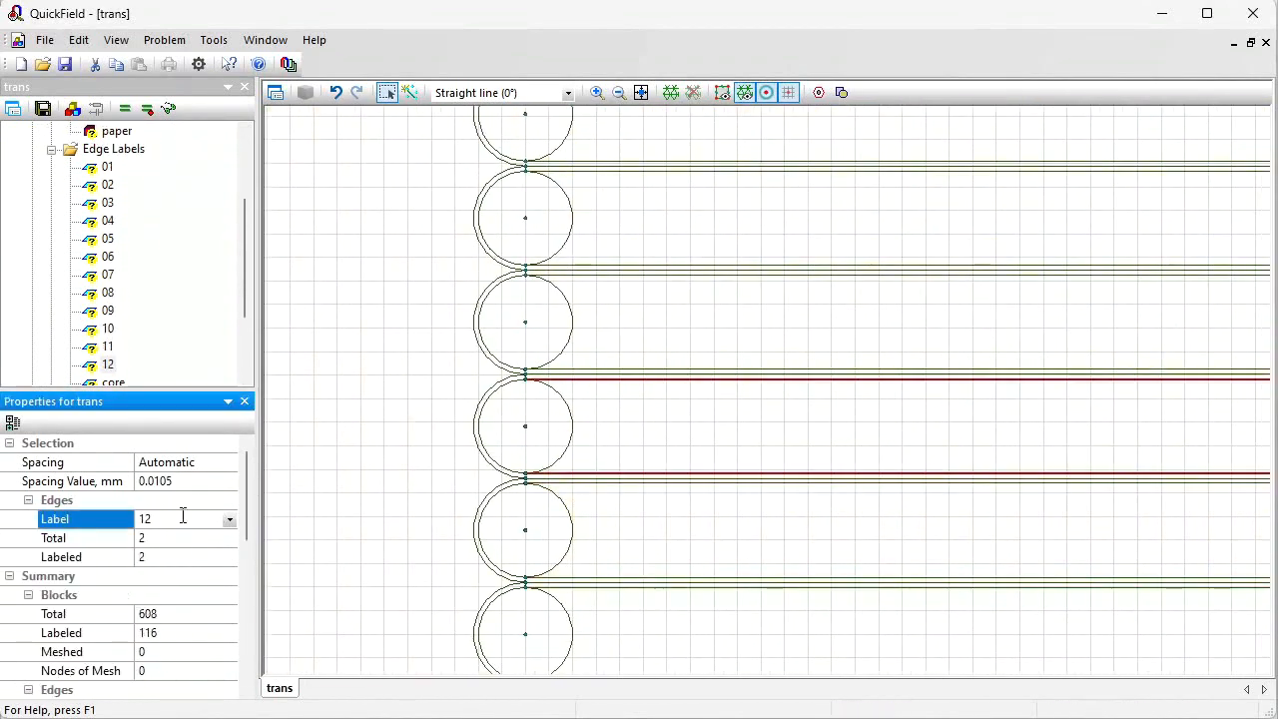
{"action": "key", "text": "Return"}
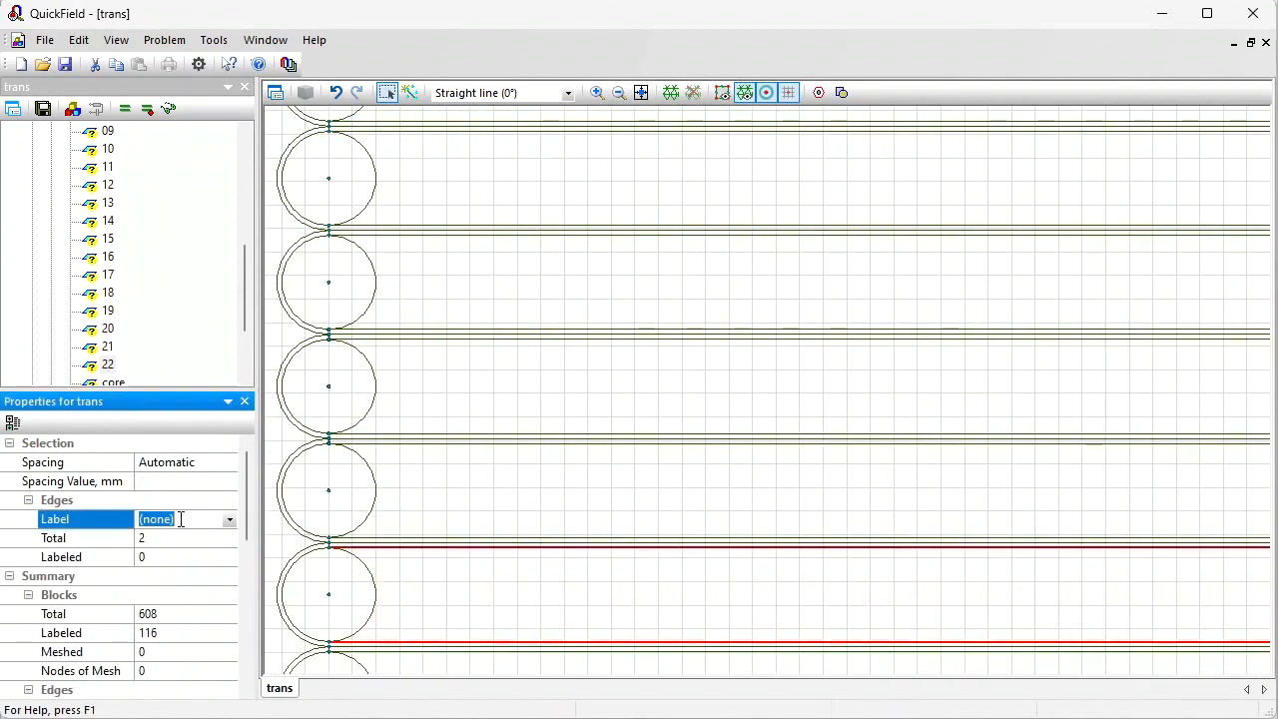
{"action": "key", "text": "Return"}
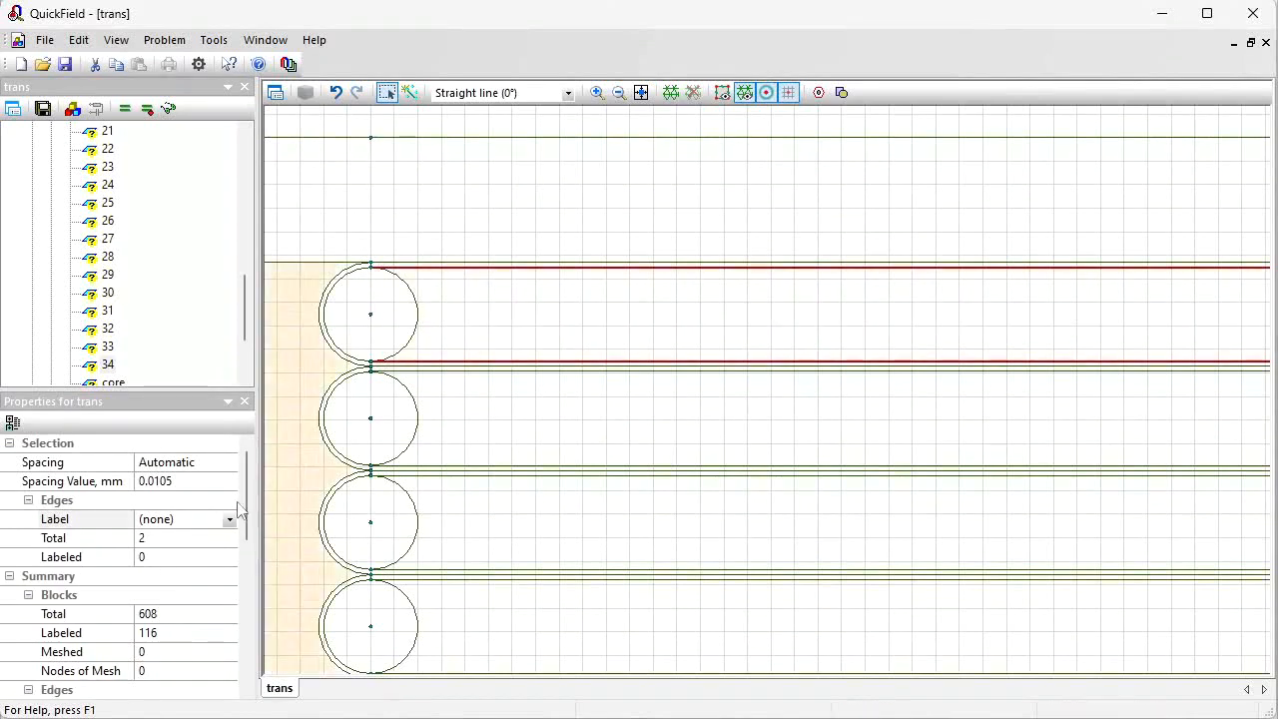
{"action": "left_click", "coordinate": [206, 518]}
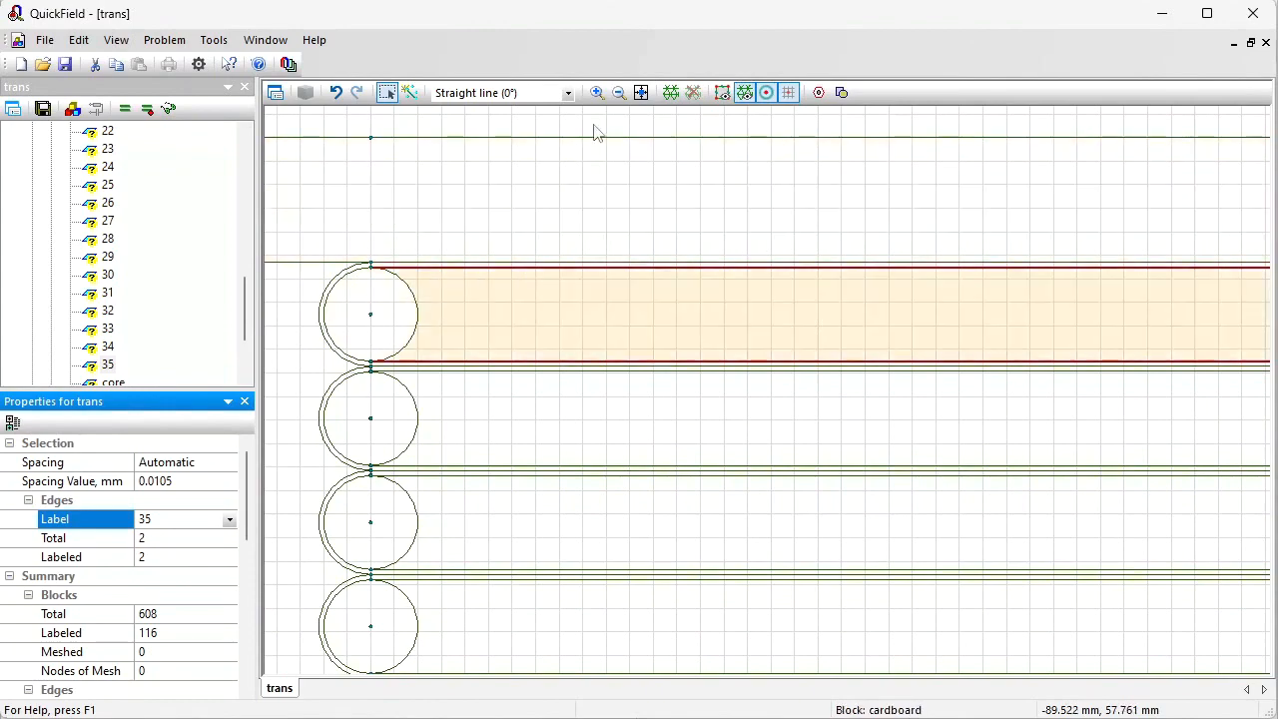
Step: Move to the next turns of the winding and label the edge pair of the next turn 36
{"action": "left_click", "coordinate": [619, 92]}
{"action": "left_click", "coordinate": [619, 91]}
{"action": "left_click_drag", "start_coordinate": [827, 246], "coordinate": [369, 378]}
{"action": "mouse_move", "coordinate": [848, 286]}
{"action": "left_mouse_down"}
{"action": "mouse_move", "coordinate": [548, 305]}
{"action": "mouse_move", "coordinate": [464, 298]}
{"action": "mouse_move", "coordinate": [396, 377]}
{"action": "left_mouse_up"}
{"action": "left_click_drag", "start_coordinate": [530, 230], "coordinate": [480, 237]}
{"action": "left_click_drag", "start_coordinate": [443, 413], "coordinate": [568, 582]}
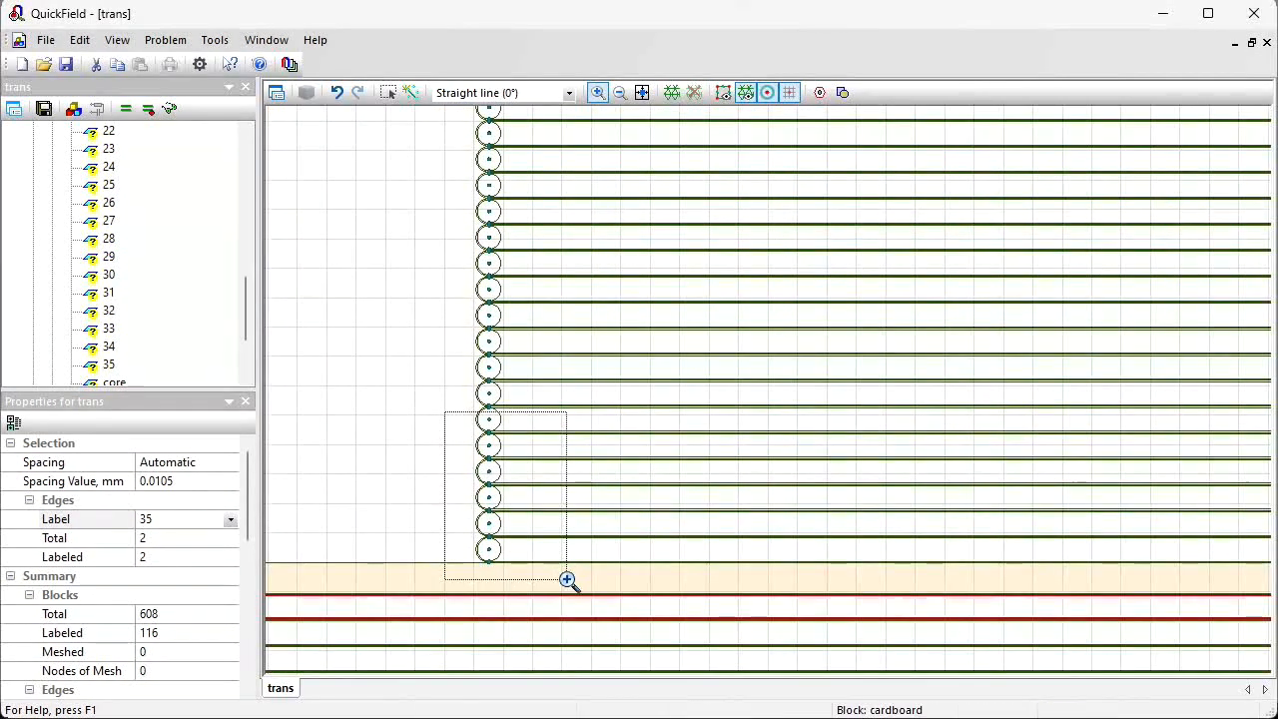
{"action": "left_click", "coordinate": [388, 95]}
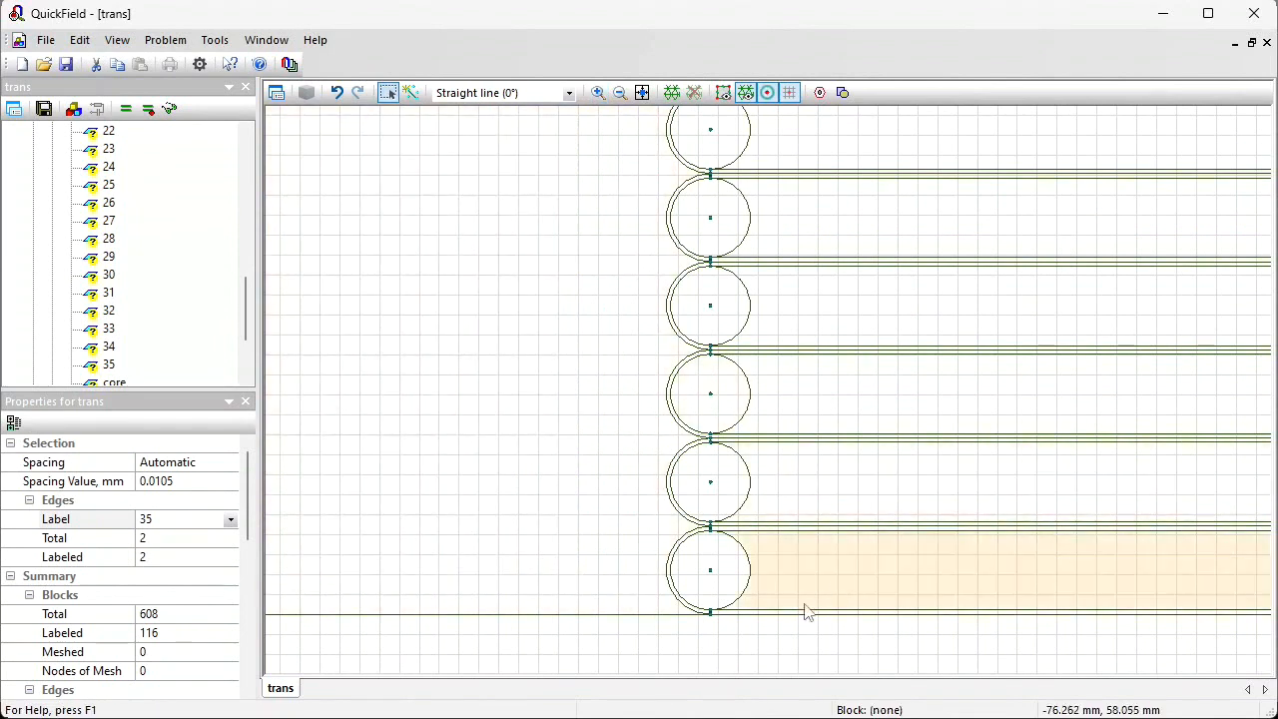
{"action": "left_click", "coordinate": [804, 611]}
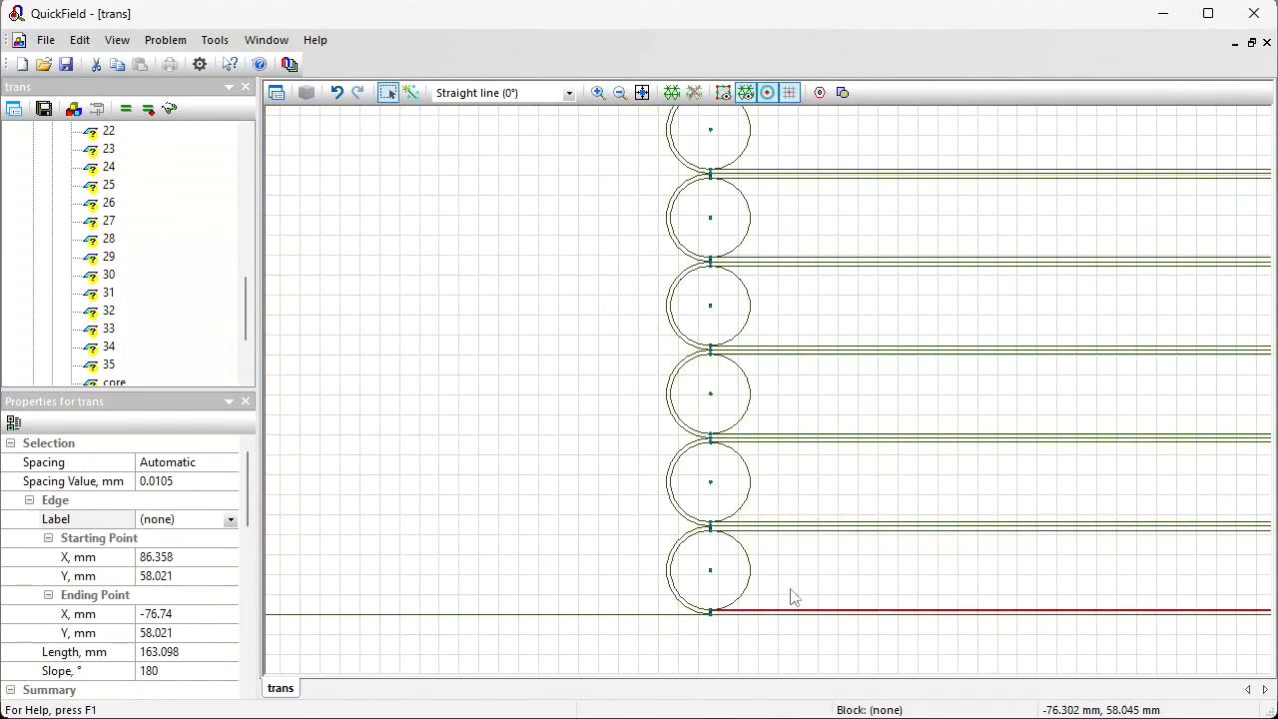
{"action": "left_click", "coordinate": [769, 531], "text": "ctrl"}
{"action": "left_click", "coordinate": [185, 520]}
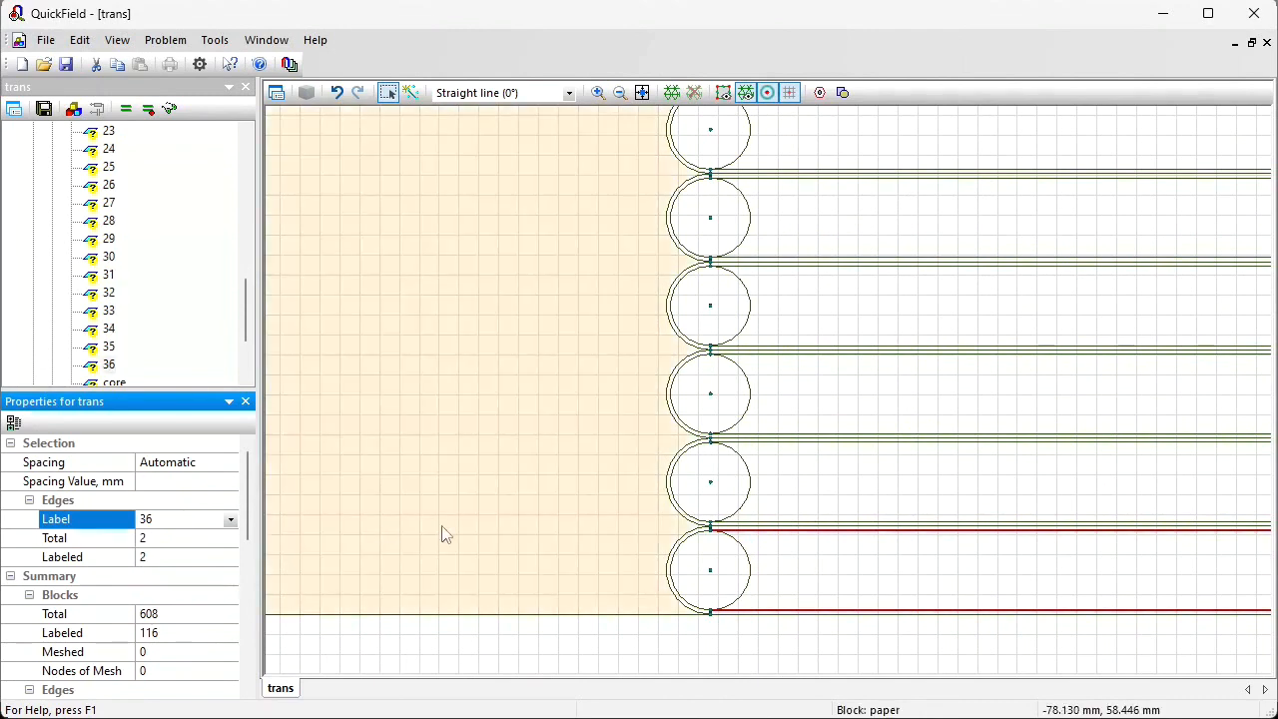
Step: Label the edge pairs of the following two turns 37 and 38
{"action": "left_click", "coordinate": [773, 521]}
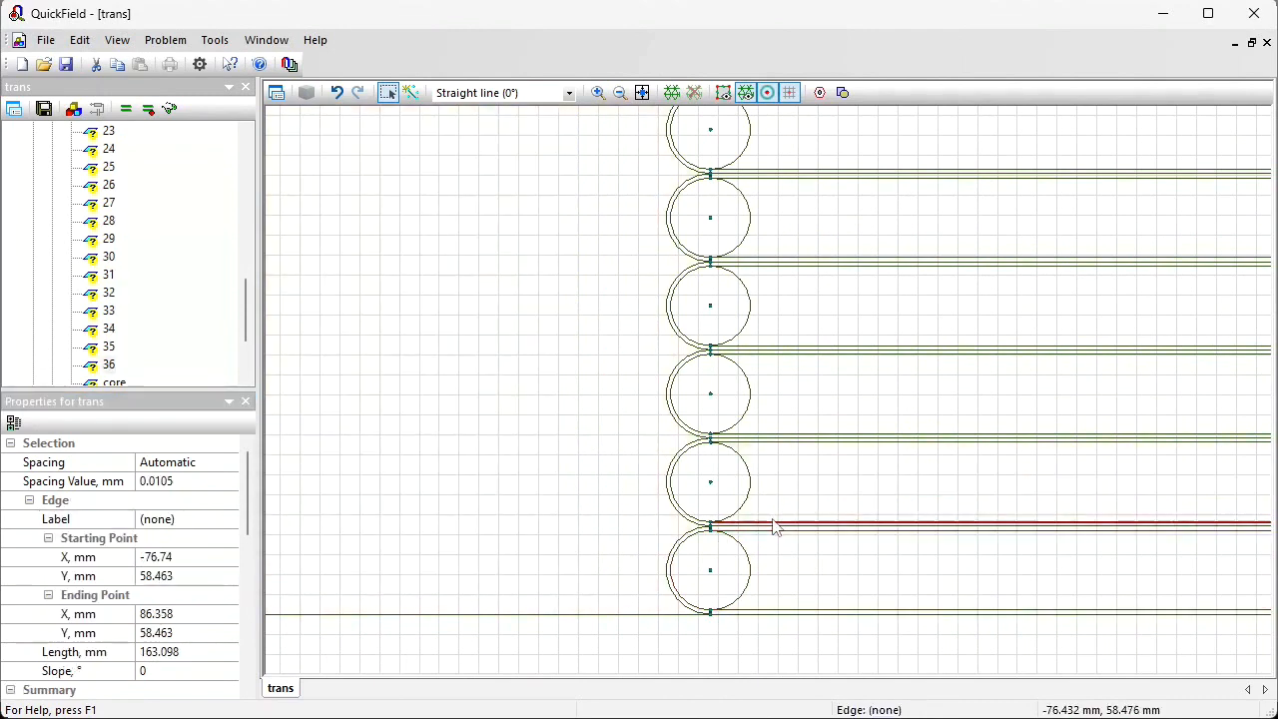
{"action": "left_click", "coordinate": [756, 442], "text": "ctrl"}
{"action": "left_click", "coordinate": [193, 519]}
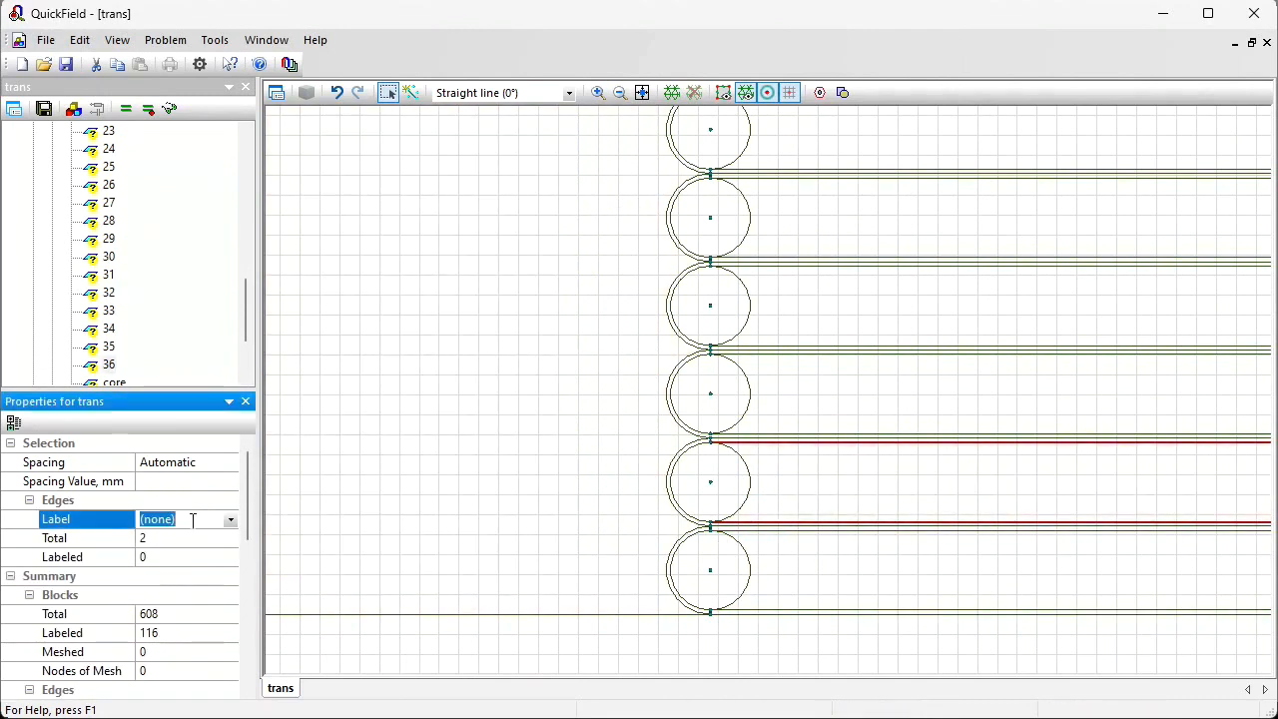
{"action": "left_click", "coordinate": [763, 434]}
{"action": "left_click", "coordinate": [759, 355], "text": "ctrl"}
{"action": "left_click", "coordinate": [191, 519]}
{"action": "type", "text": "38"}
{"action": "key", "text": "Return"}
Step: Continue labeling the next turns' edge pairs with numbers up to 43
{"action": "left_click", "coordinate": [764, 345]}
{"action": "left_click", "coordinate": [759, 265], "text": "ctrl"}
{"action": "left_click", "coordinate": [190, 519]}
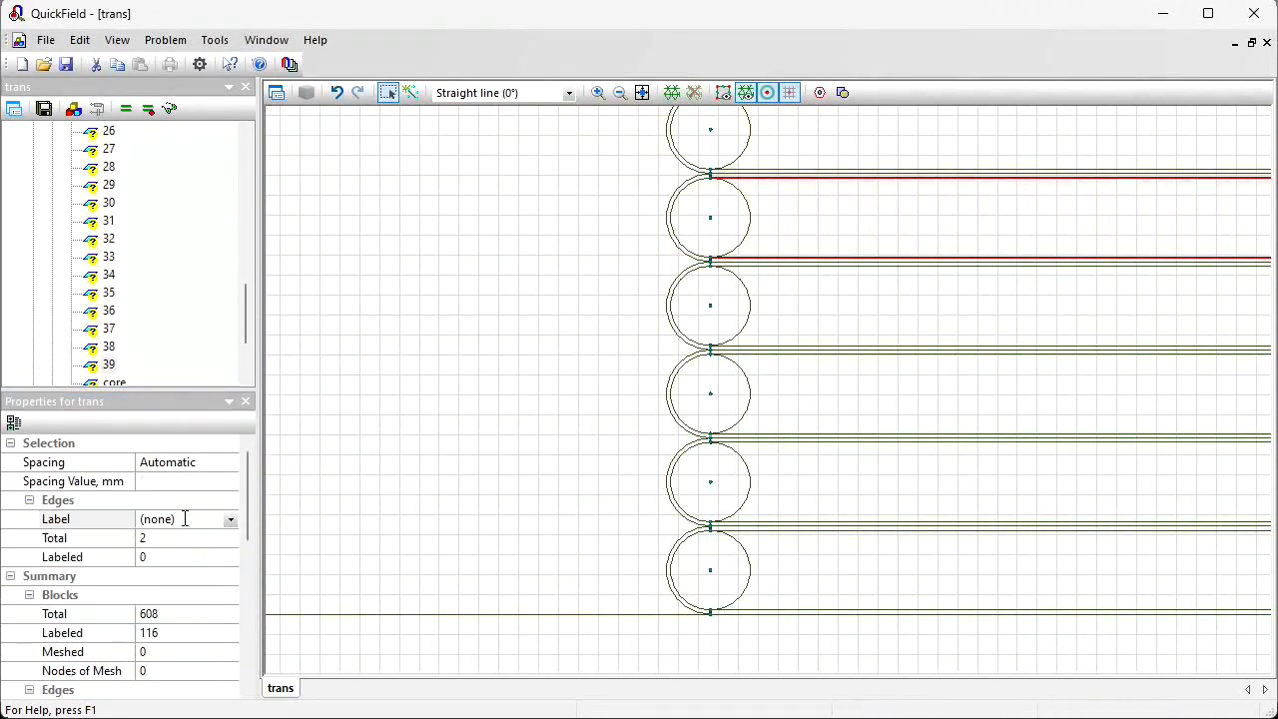
{"action": "left_click", "coordinate": [182, 519]}
{"action": "type", "text": "43"}
{"action": "key", "text": "Return"}
Step: Label the next turns' edge pairs with numbers from 49 up to 52
{"action": "left_click", "coordinate": [616, 216]}
{"action": "left_click", "coordinate": [616, 137], "text": "ctrl"}
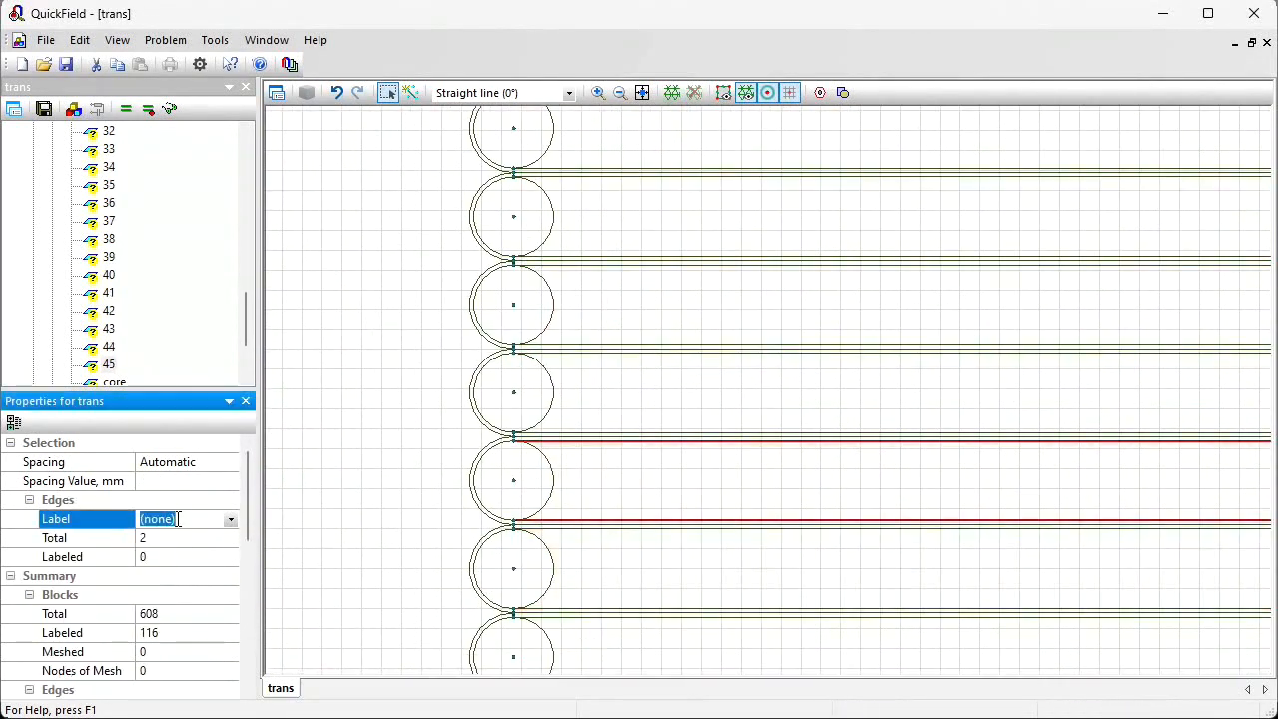
{"action": "left_click", "coordinate": [573, 346]}
{"action": "left_click", "coordinate": [213, 518]}
{"action": "type", "text": "49"}
{"action": "left_click", "coordinate": [205, 521]}
{"action": "type", "text": "51"}
{"action": "key", "text": "Return"}
{"action": "type", "text": "52"}
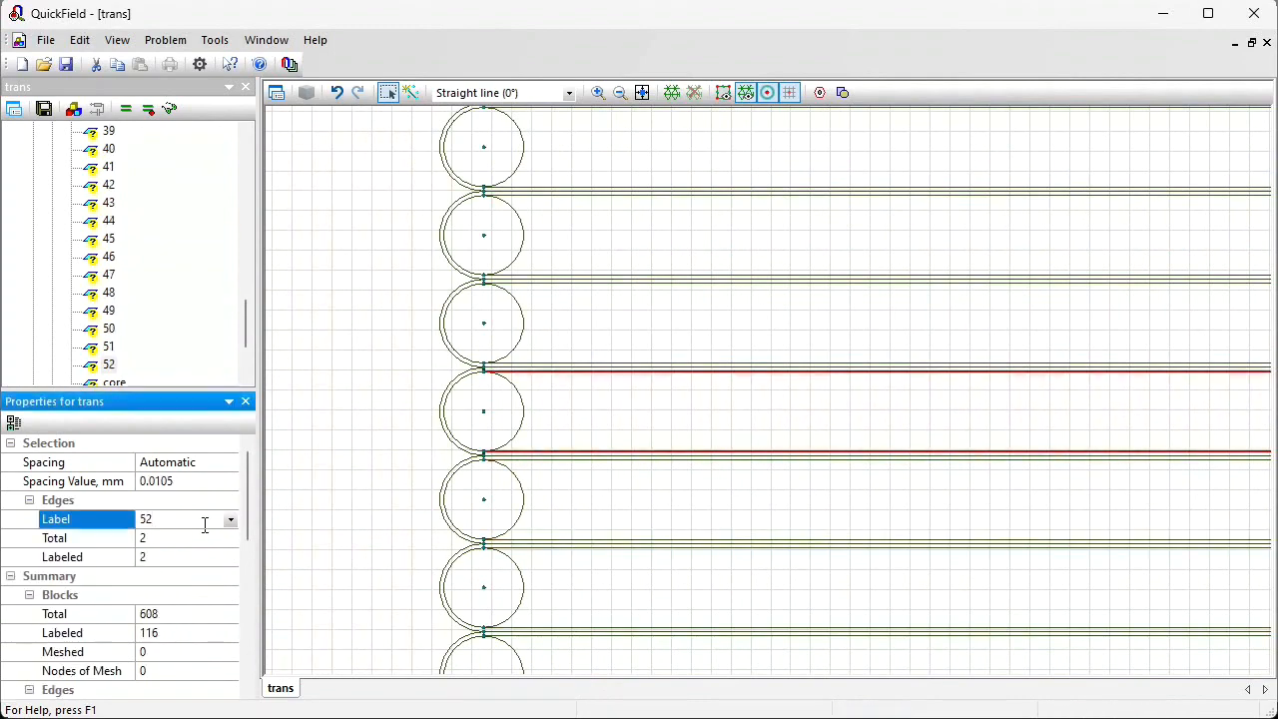
{"action": "key", "text": "Return"}
Step: Label the following turns' edge pairs with numbers from 56 up to 60
{"action": "left_click", "coordinate": [525, 429]}
{"action": "type", "text": "56"}
{"action": "left_click", "coordinate": [501, 259], "text": "ctrl"}
{"action": "left_click", "coordinate": [205, 520]}
{"action": "type", "text": "58"}
{"action": "left_click", "coordinate": [190, 523]}
{"action": "type", "text": "60"}
{"action": "key", "text": "Return"}
Step: Label the next turns' edge pairs with numbers 63 through 68
{"action": "left_click", "coordinate": [410, 275]}
{"action": "left_click", "coordinate": [204, 521]}
{"action": "type", "text": "63"}
{"action": "key", "text": "Return"}
{"action": "type", "text": "6465"}
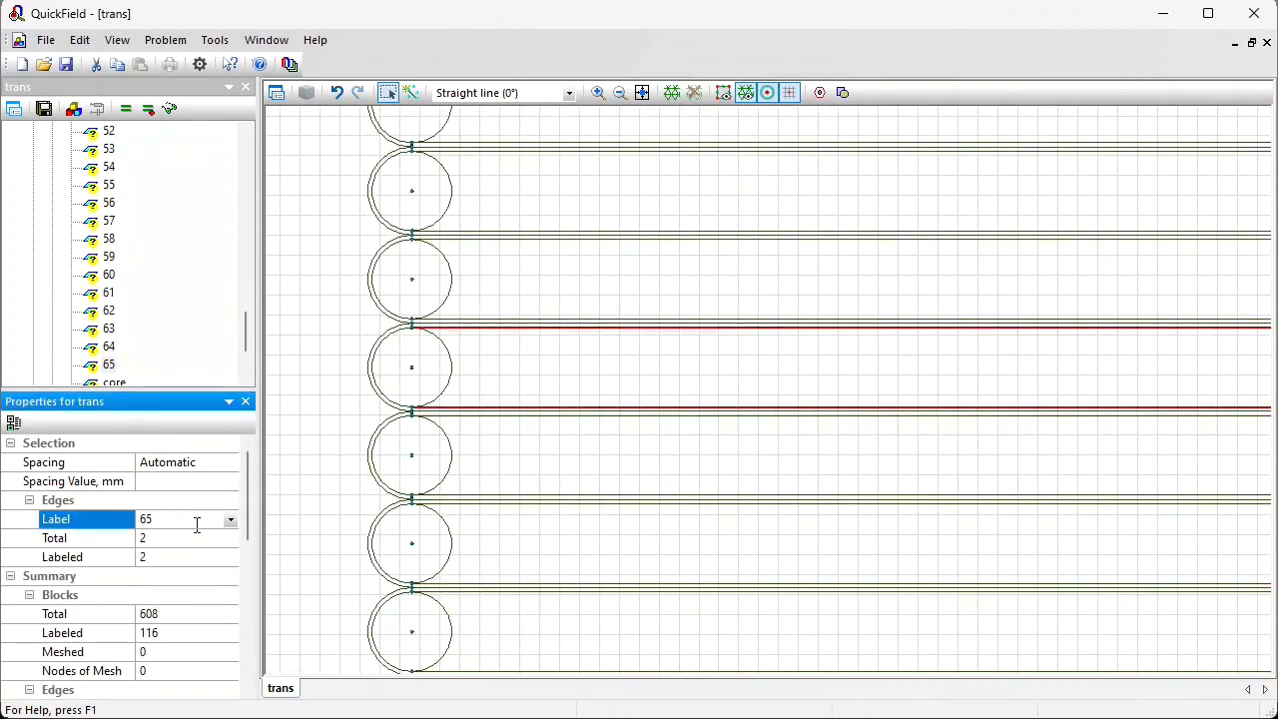
{"action": "key", "text": "Return"}
{"action": "type", "text": "666768"}
Step: Select the two edges of the next turn and label them 69
{"action": "left_click", "coordinate": [483, 391]}
{"action": "left_click", "coordinate": [479, 312], "text": "ctrl"}
{"action": "left_click", "coordinate": [204, 520]}
{"action": "type", "text": "69"}
{"action": "key", "text": "Return"}
Step: Select the two edges of the next turn and label them 70
{"action": "left_click", "coordinate": [522, 303]}
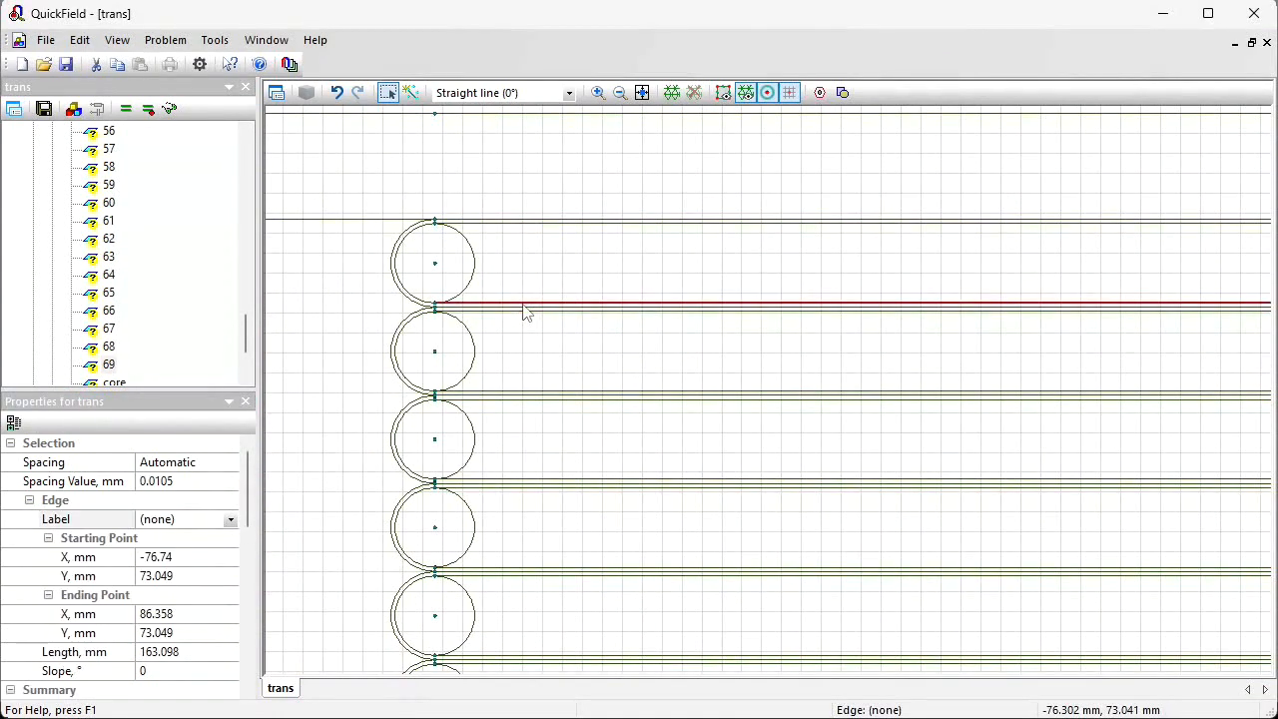
{"action": "left_click", "coordinate": [483, 223], "text": "ctrl"}
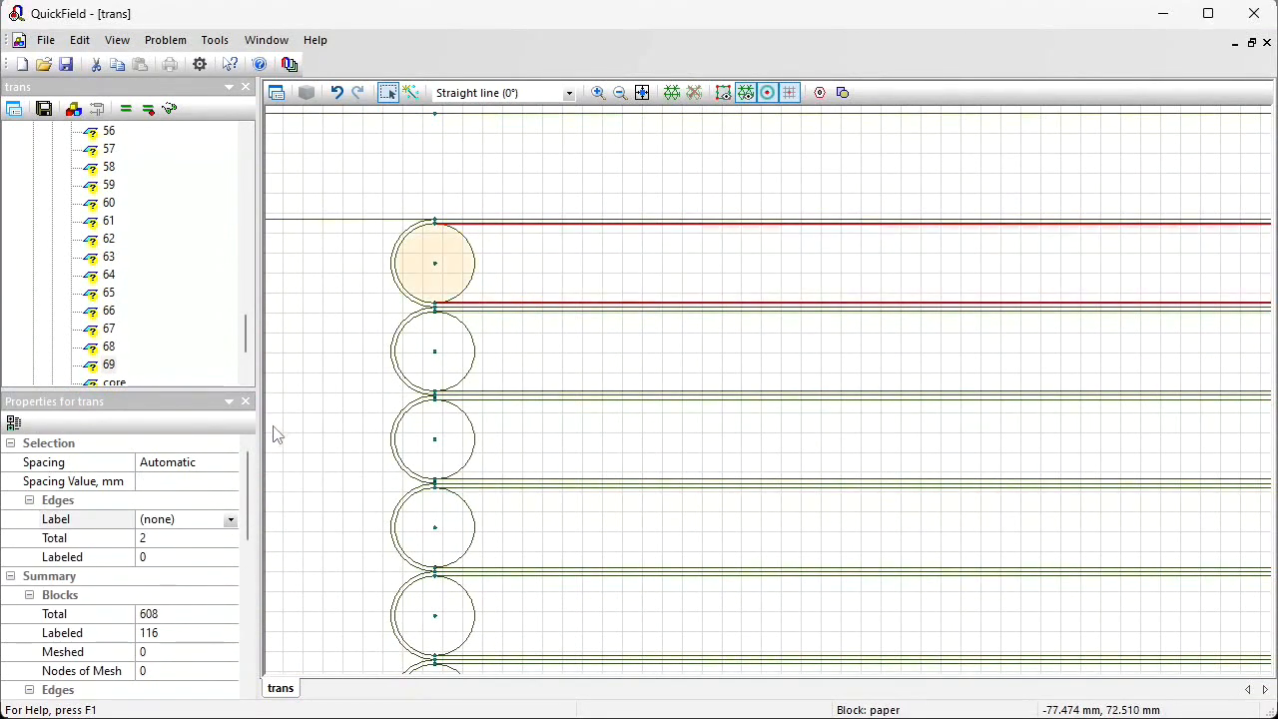
{"action": "left_click", "coordinate": [192, 520]}
{"action": "type", "text": "70"}
{"action": "key", "text": "Return"}
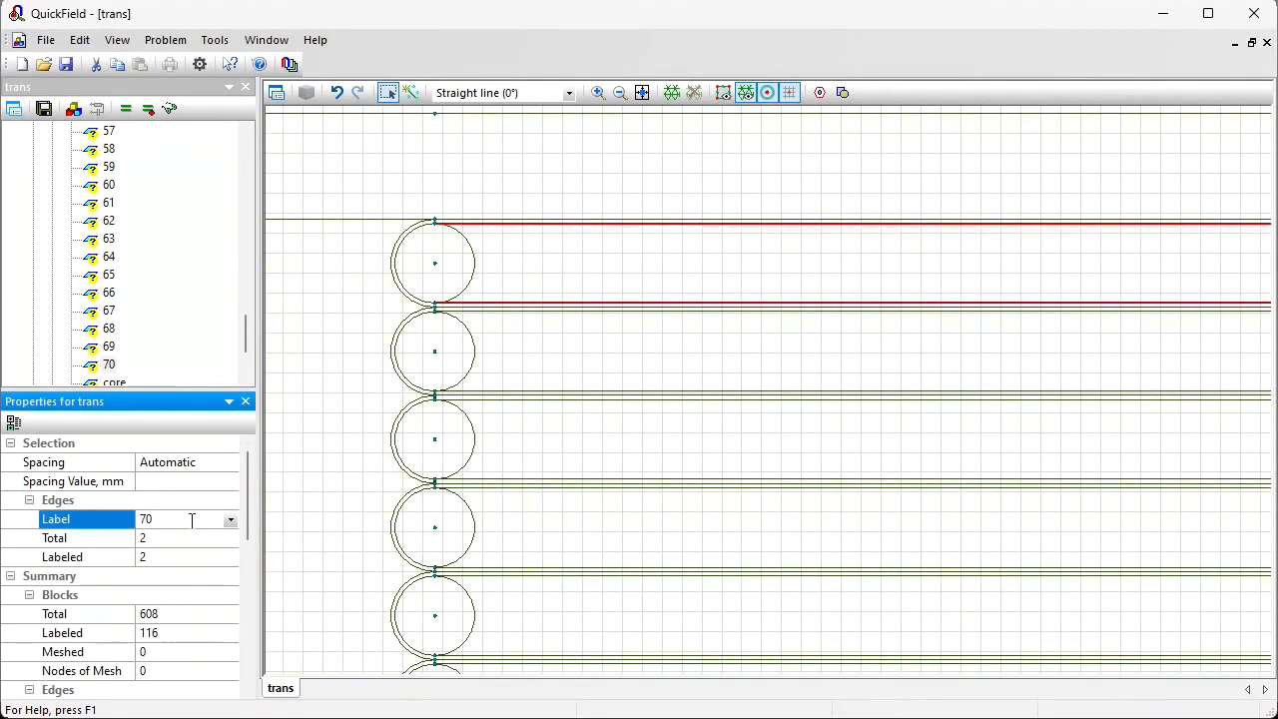
Step: Zoom into the next winding section and label the edge pair of its first turn 71
{"action": "scroll", "coordinate": [192, 520], "scroll_direction": "down", "scroll_amount": 3}
{"action": "left_click_drag", "start_coordinate": [1036, 516], "coordinate": [522, 386]}
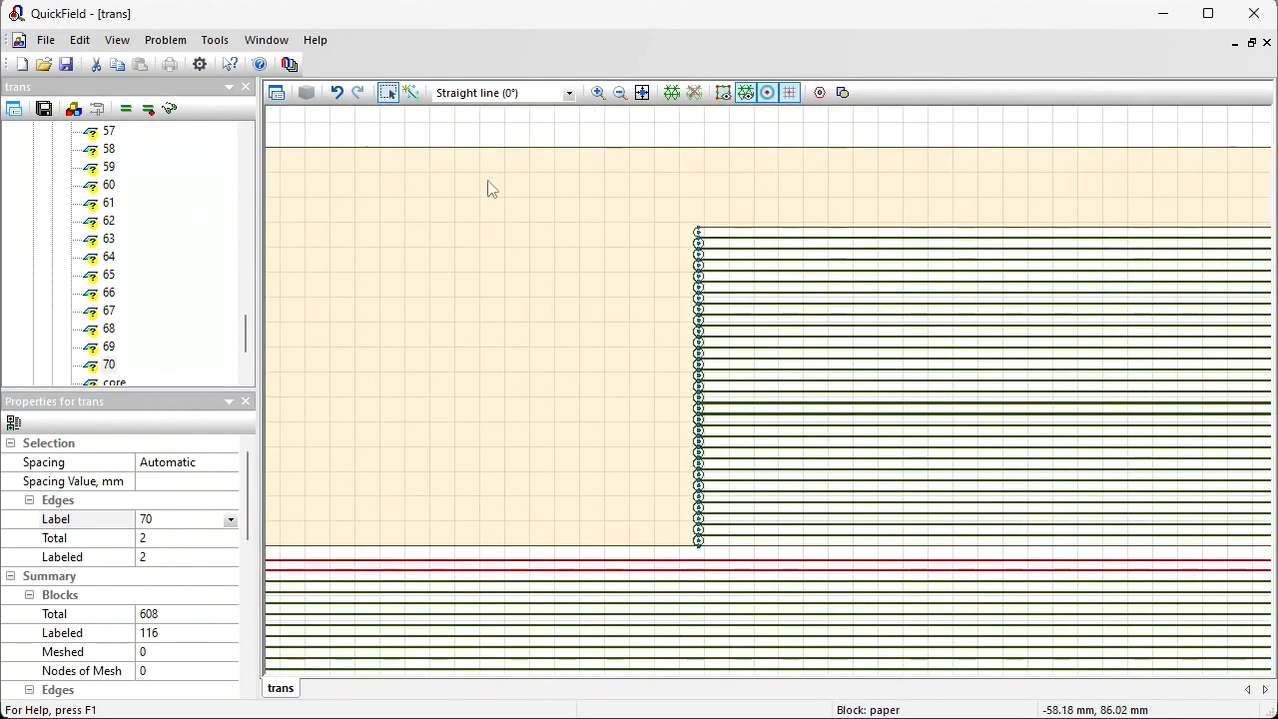
{"action": "left_click", "coordinate": [597, 92]}
{"action": "left_click_drag", "start_coordinate": [688, 529], "coordinate": [737, 562]}
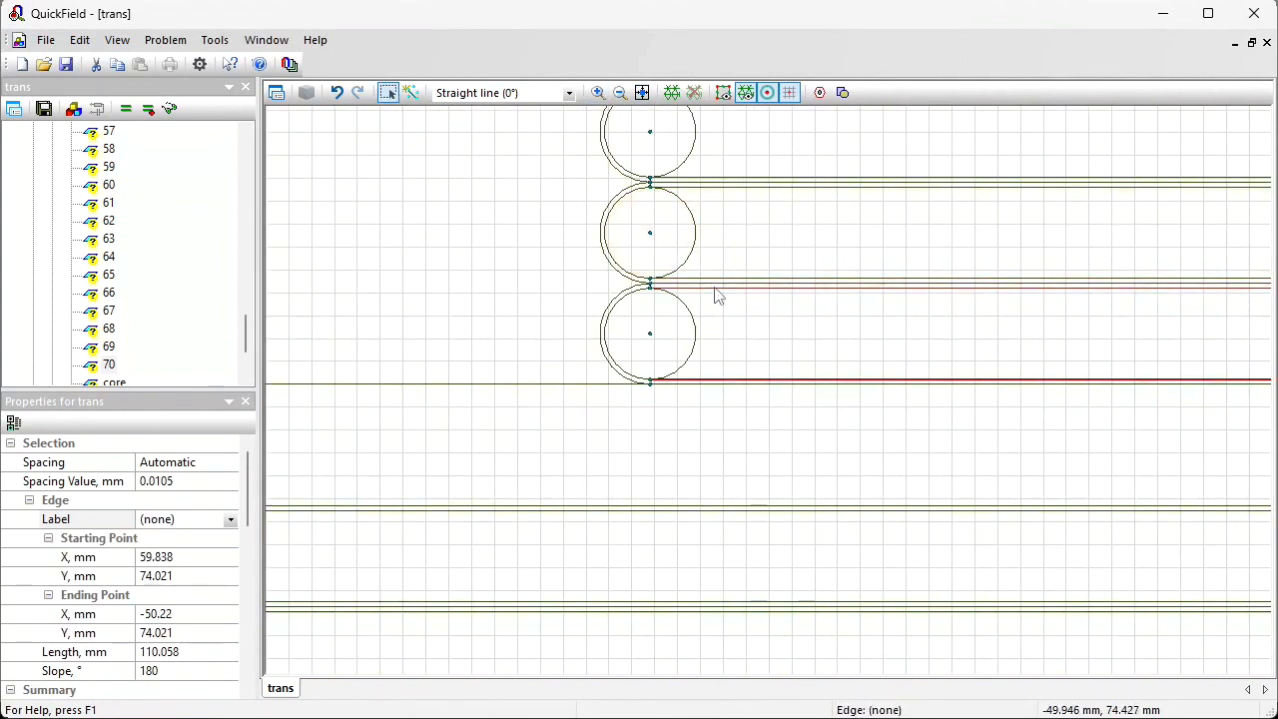
{"action": "left_click", "coordinate": [716, 289], "text": "ctrl"}
{"action": "left_click", "coordinate": [179, 519]}
{"action": "type", "text": "71"}
{"action": "key", "text": "Return"}
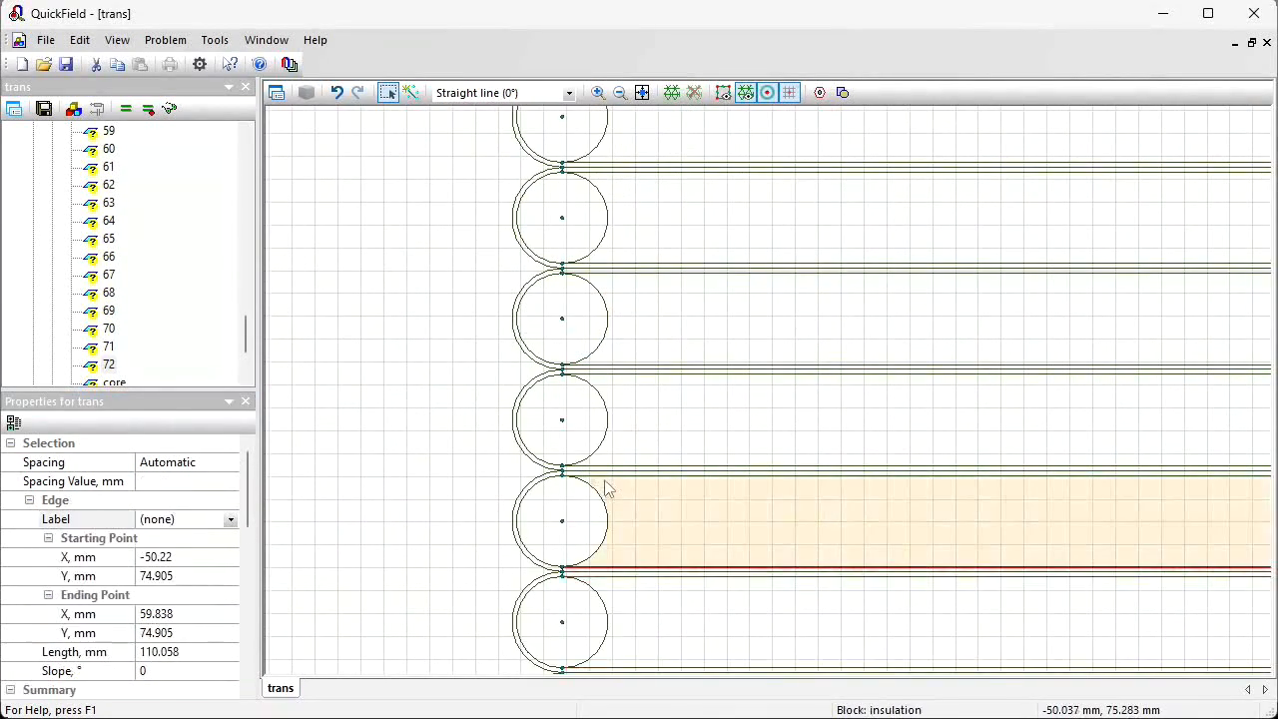
Step: Continue labeling successive turns' edge pairs with numbers from 75 up to 84
{"action": "left_click", "coordinate": [178, 519]}
{"action": "type", "text": "75"}
{"action": "key", "text": "Return"}
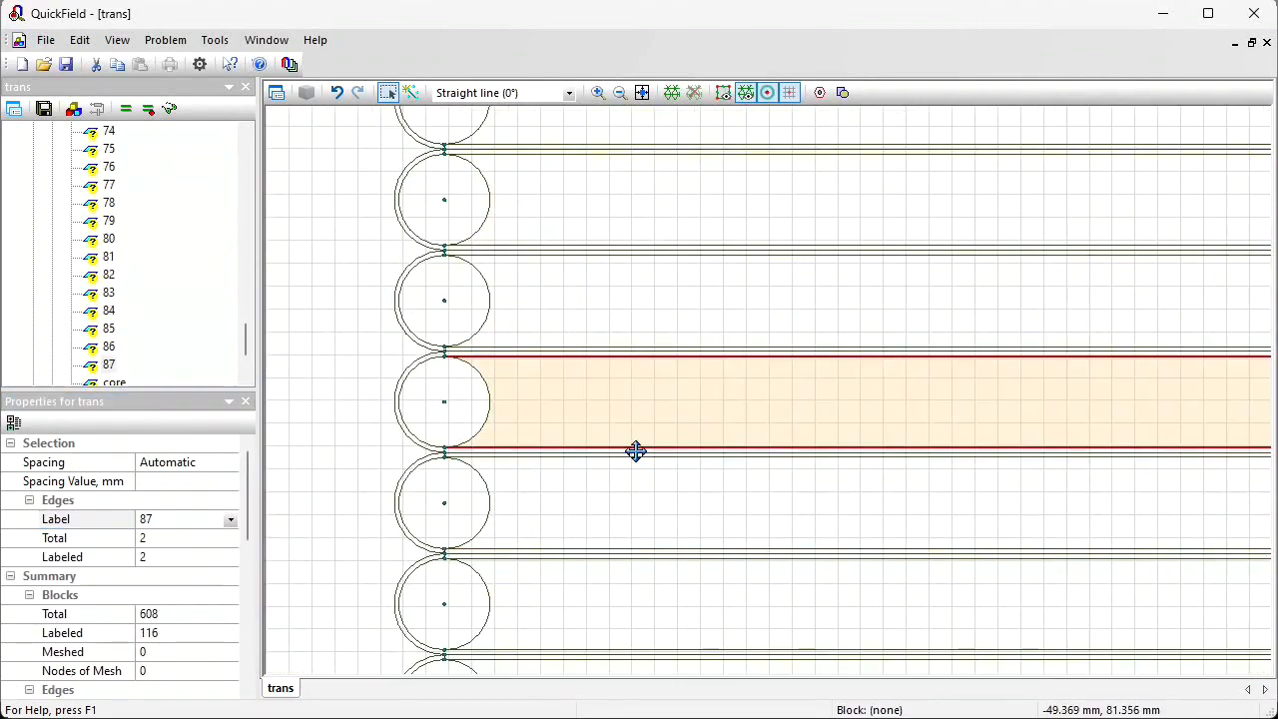
{"action": "left_click", "coordinate": [201, 520]}
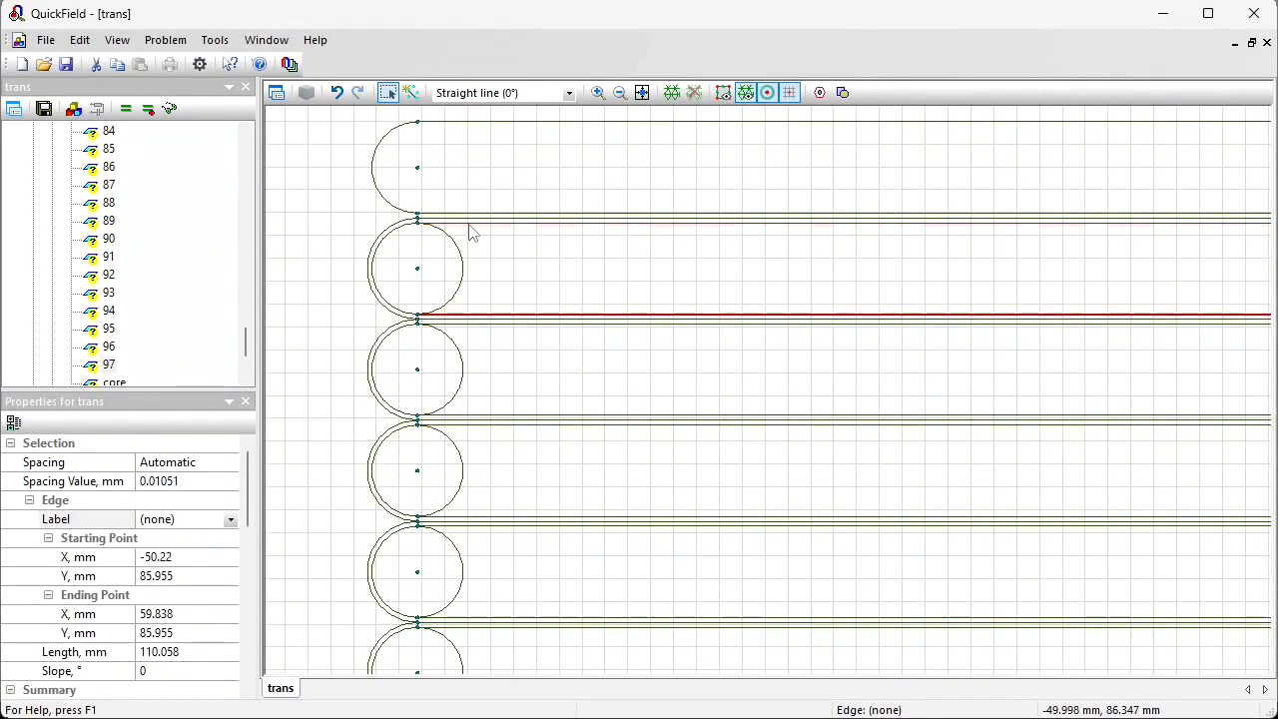
Step: Select the last edge pair below the topmost turn and label it 98
{"action": "left_click", "coordinate": [473, 223], "text": "ctrl"}
{"action": "left_click", "coordinate": [210, 518]}
{"action": "type", "text": "98"}
{"action": "key", "text": "Return"}
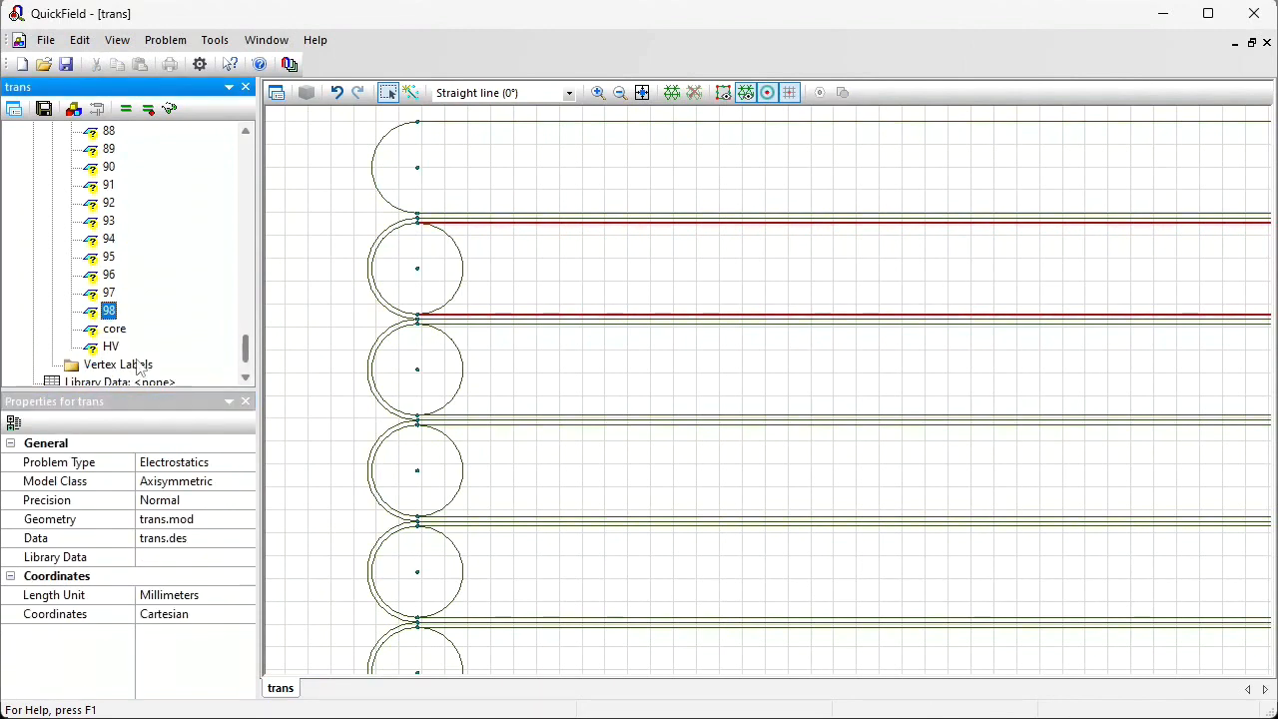
Step: Highlight the edges carrying the HV label and return to the top of the label tree
{"action": "left_click", "coordinate": [110, 348]}
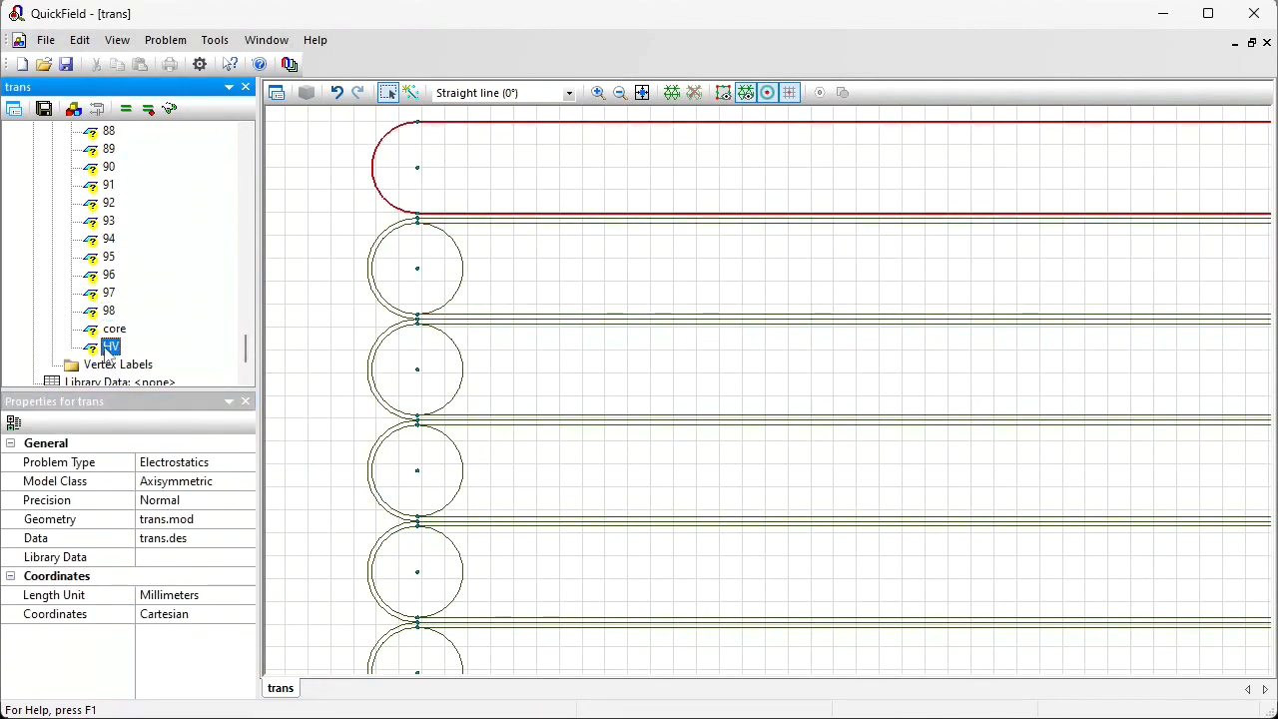
{"action": "left_click_drag", "start_coordinate": [244, 345], "coordinate": [250, 149]}
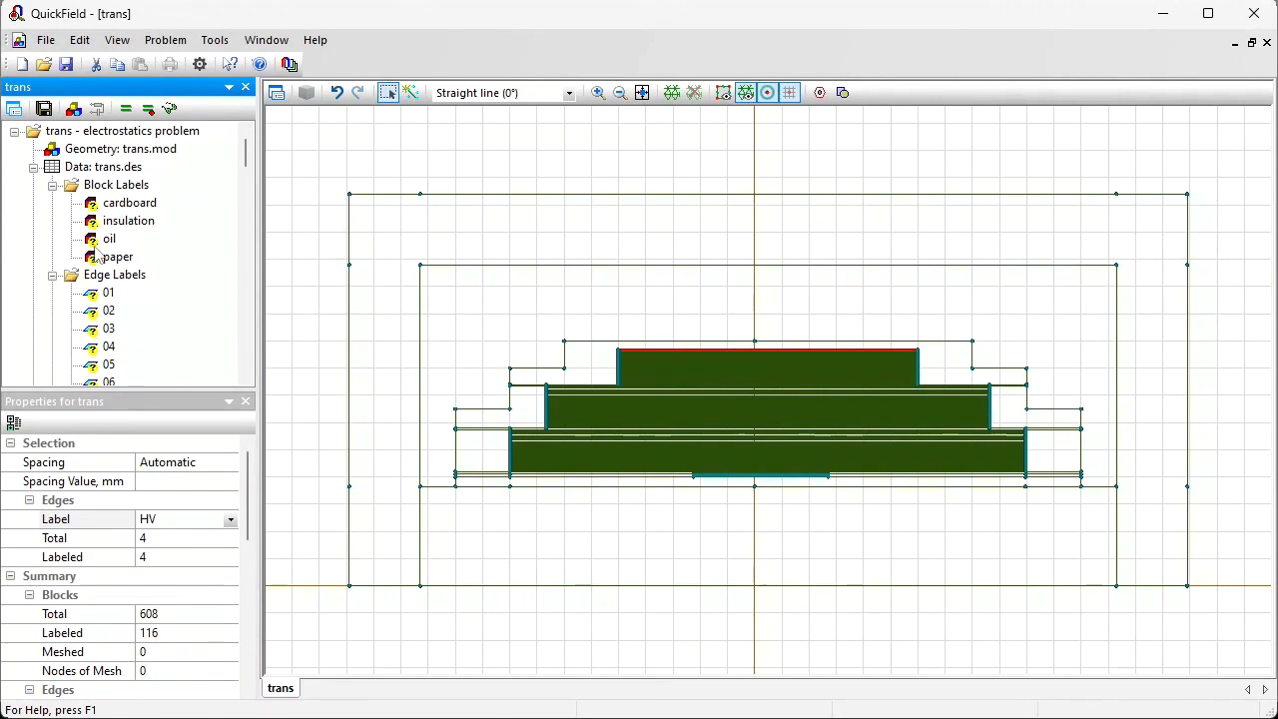
Step: Set the relative permittivity of the cardboard block label to 4 and of the insulation label to 3
{"action": "double_click", "coordinate": [100, 207]}
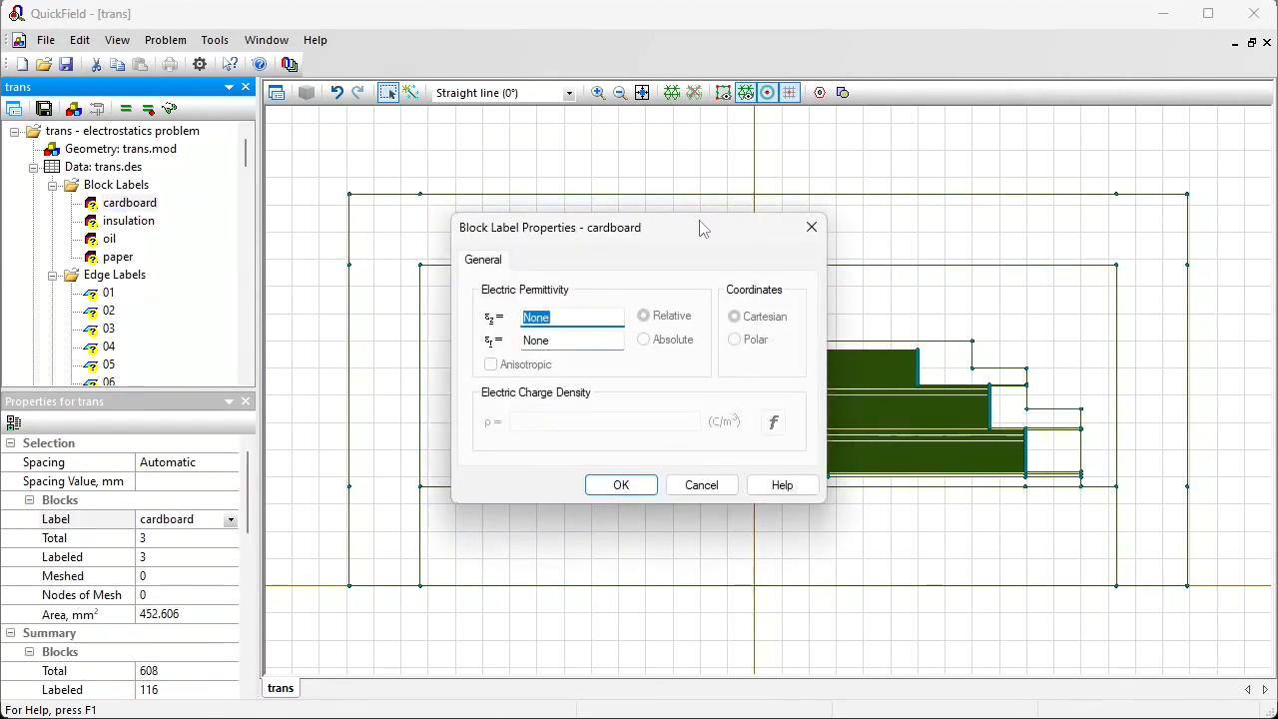
{"action": "type", "text": "4"}
{"action": "key", "text": "Return"}
{"action": "key", "text": "Down"}
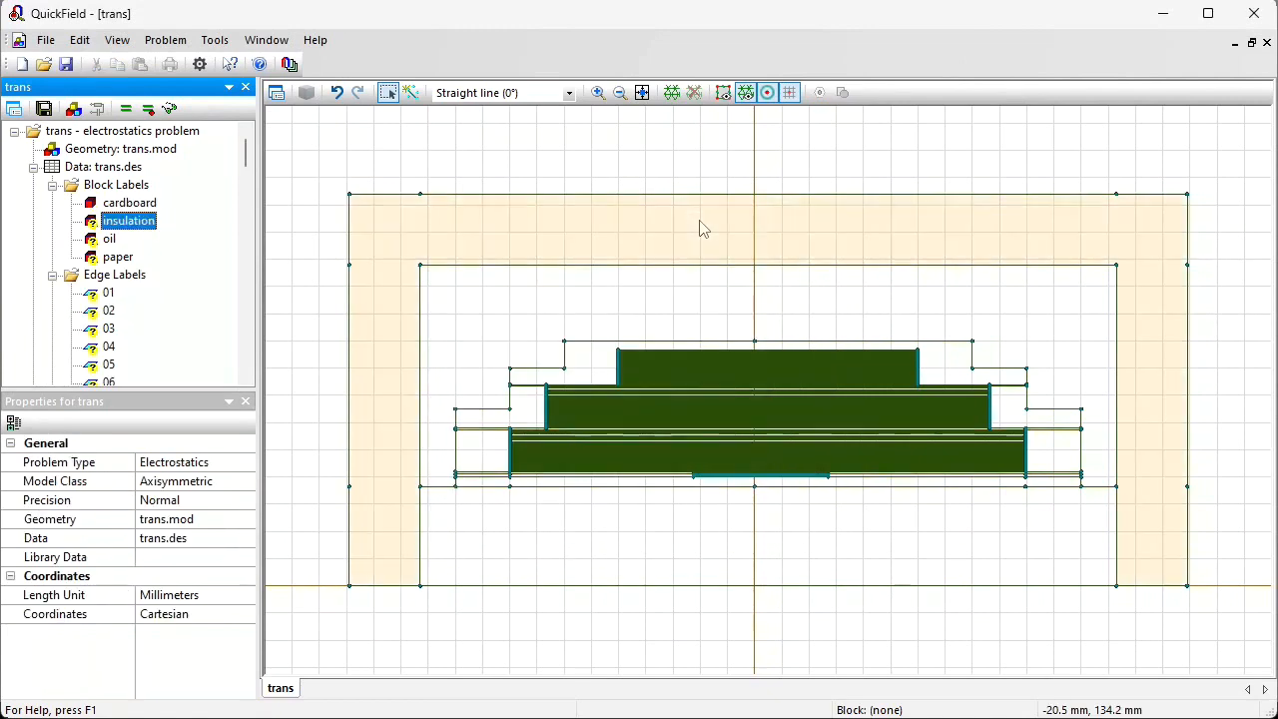
{"action": "key", "text": "Return"}
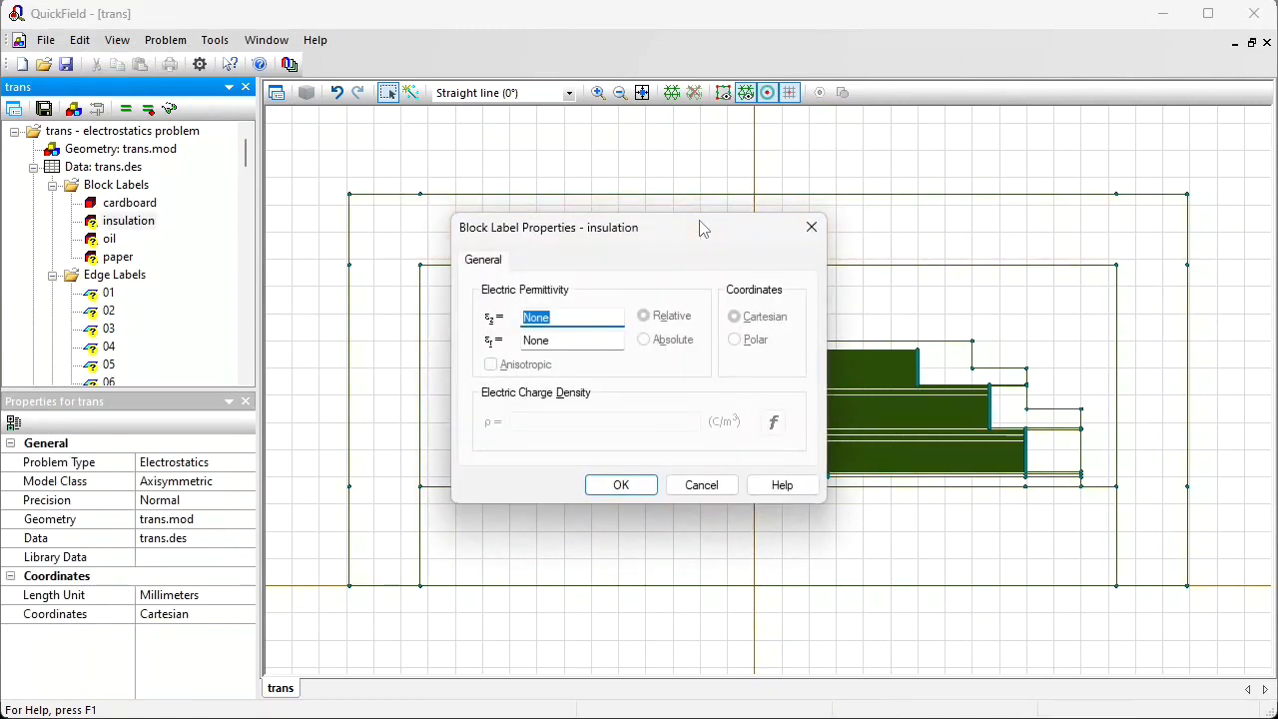
{"action": "type", "text": "3"}
{"action": "key", "text": "Return"}
Step: Set the relative permittivity of the oil and paper block labels to 2.3 each
{"action": "key", "text": "Down"}
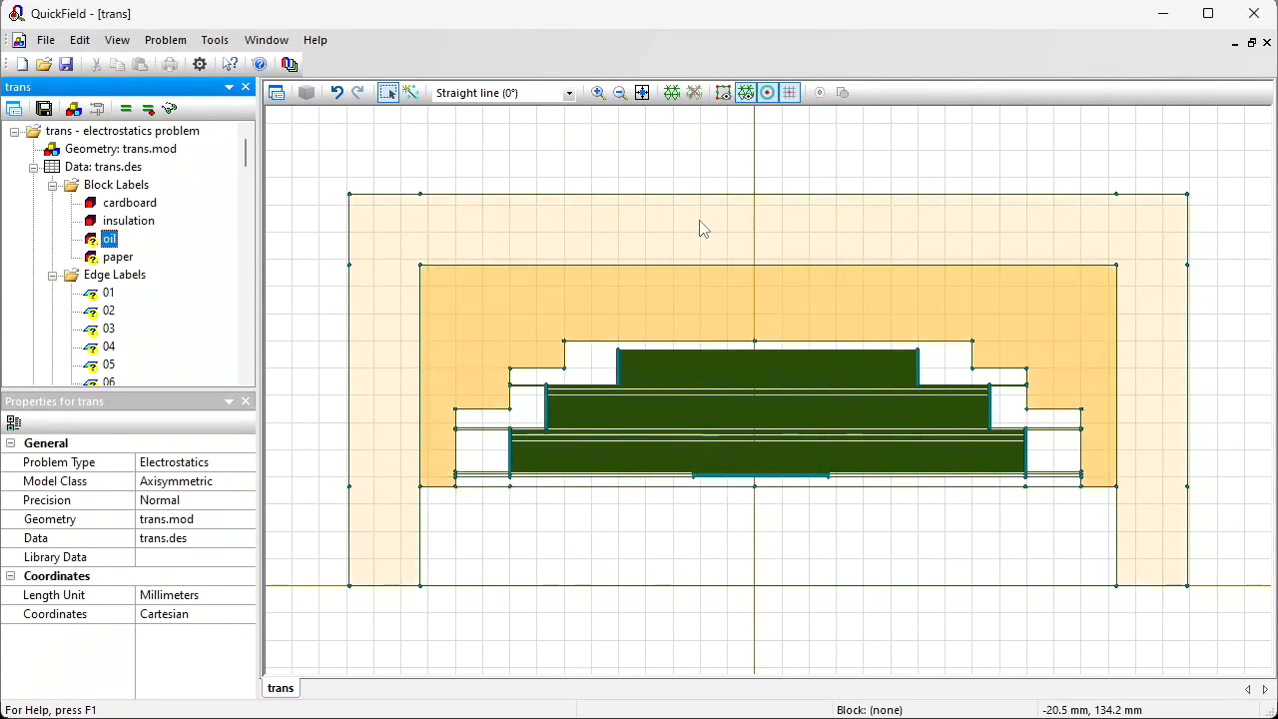
{"action": "key", "text": "Return"}
{"action": "type", "text": "2.3"}
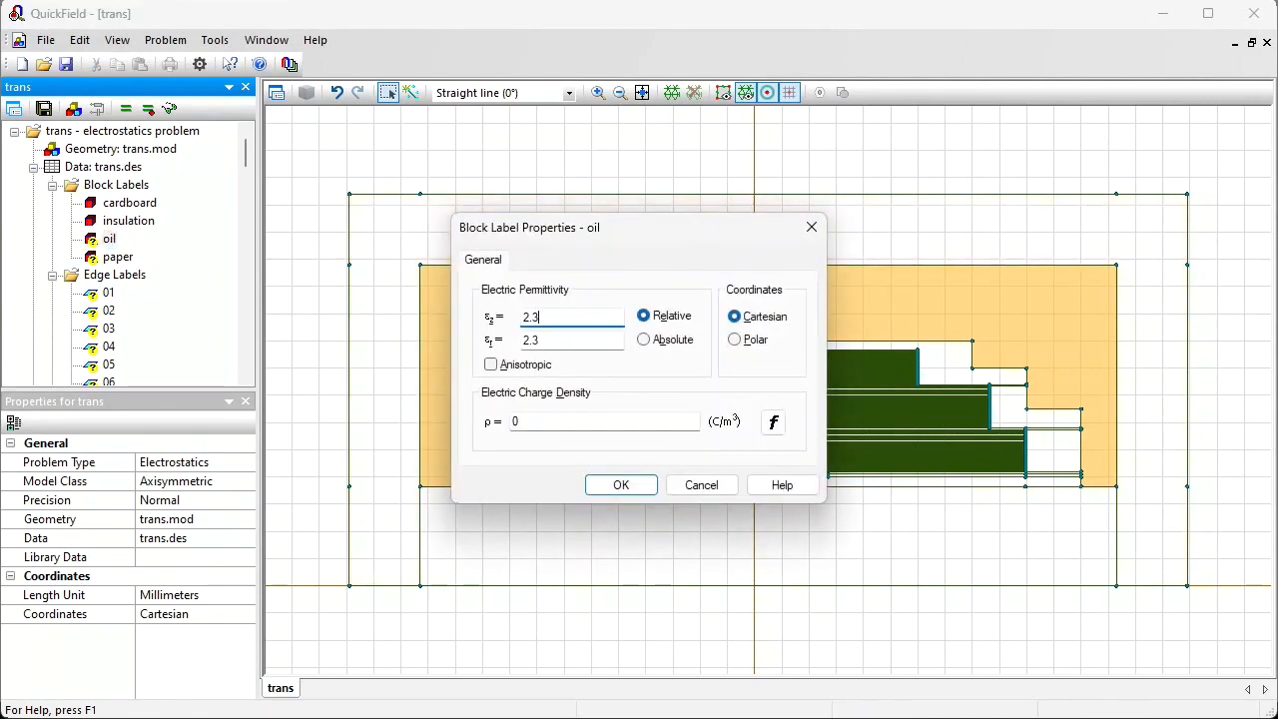
{"action": "key", "text": "Return"}
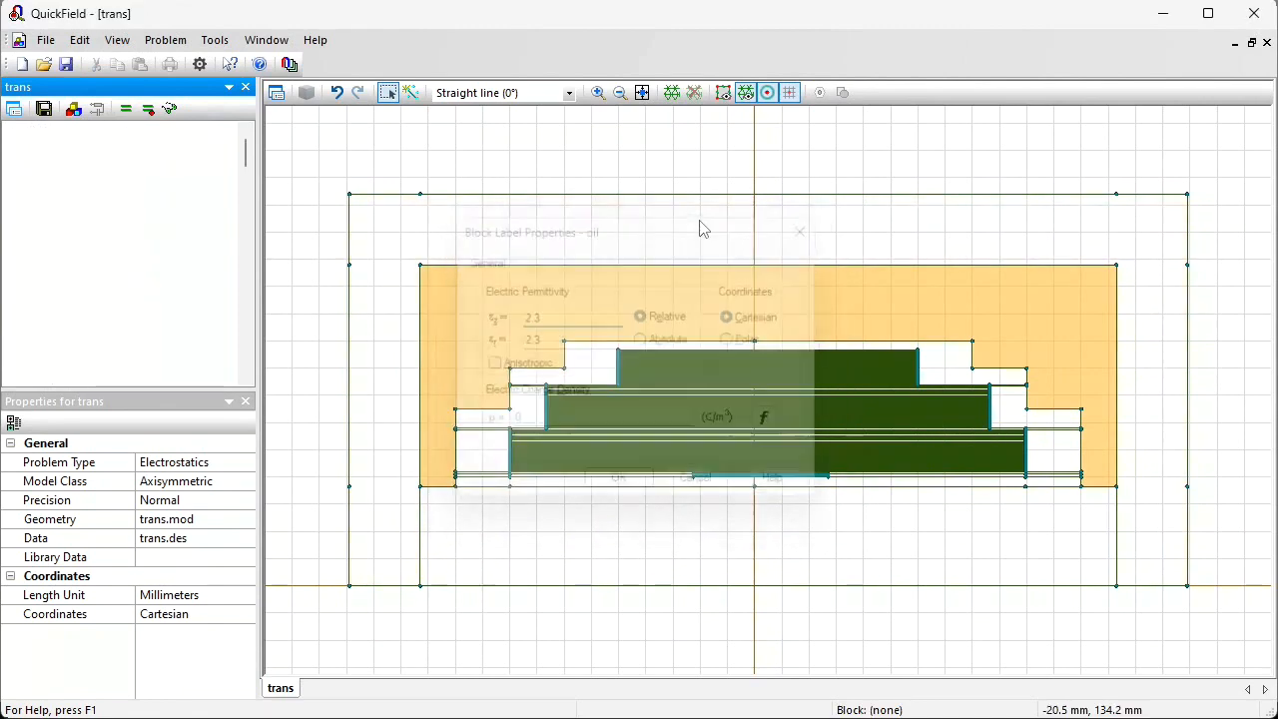
{"action": "key", "text": "Down"}
{"action": "key", "text": "Return"}
{"action": "type", "text": "2.3"}
{"action": "key", "text": "Return"}
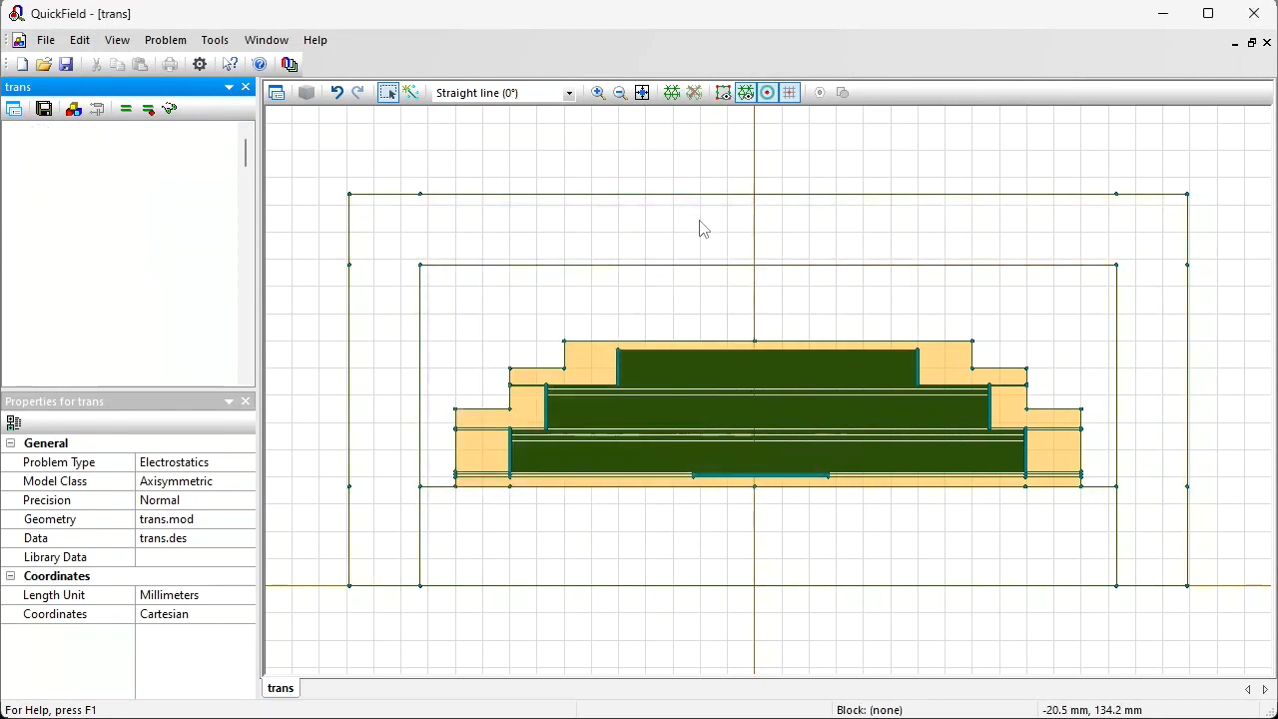
Step: Enable a fixed voltage condition of 0 V on the core edge label
{"action": "scroll", "coordinate": [100, 284], "scroll_direction": "down", "scroll_amount": 5}
{"action": "left_click", "coordinate": [100, 282]}
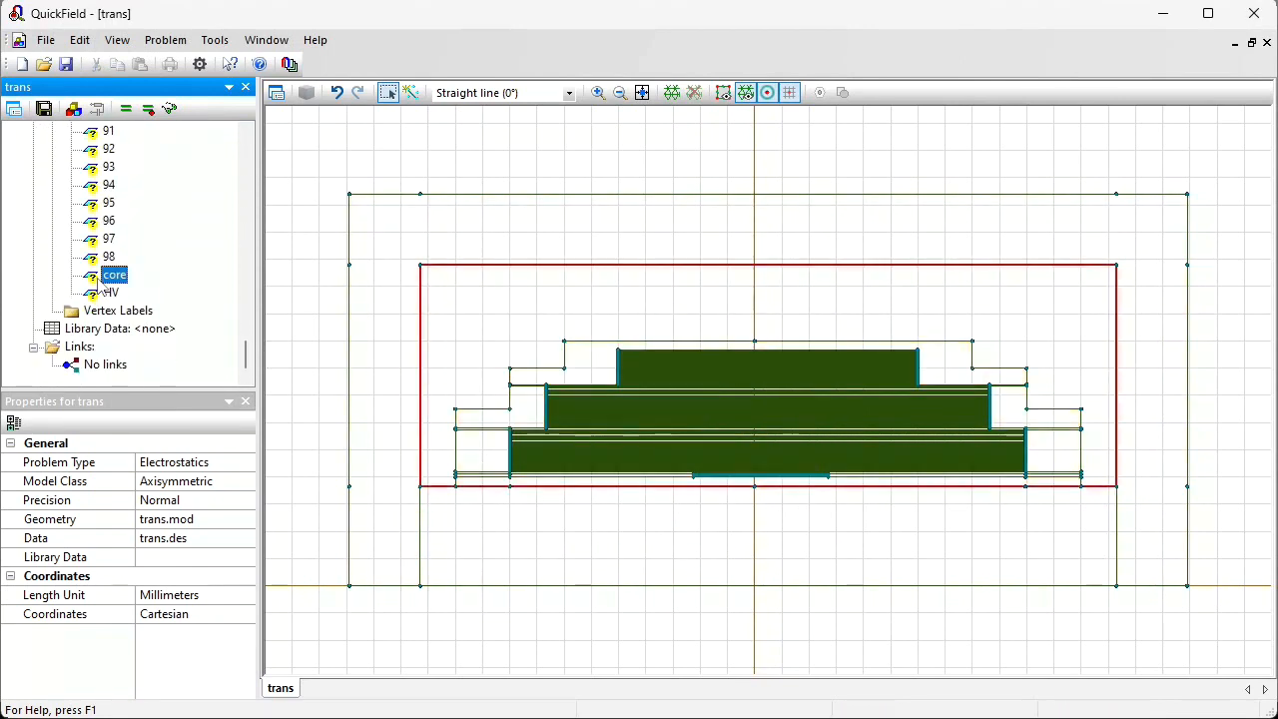
{"action": "double_click", "coordinate": [100, 285]}
{"action": "left_click", "coordinate": [490, 271]}
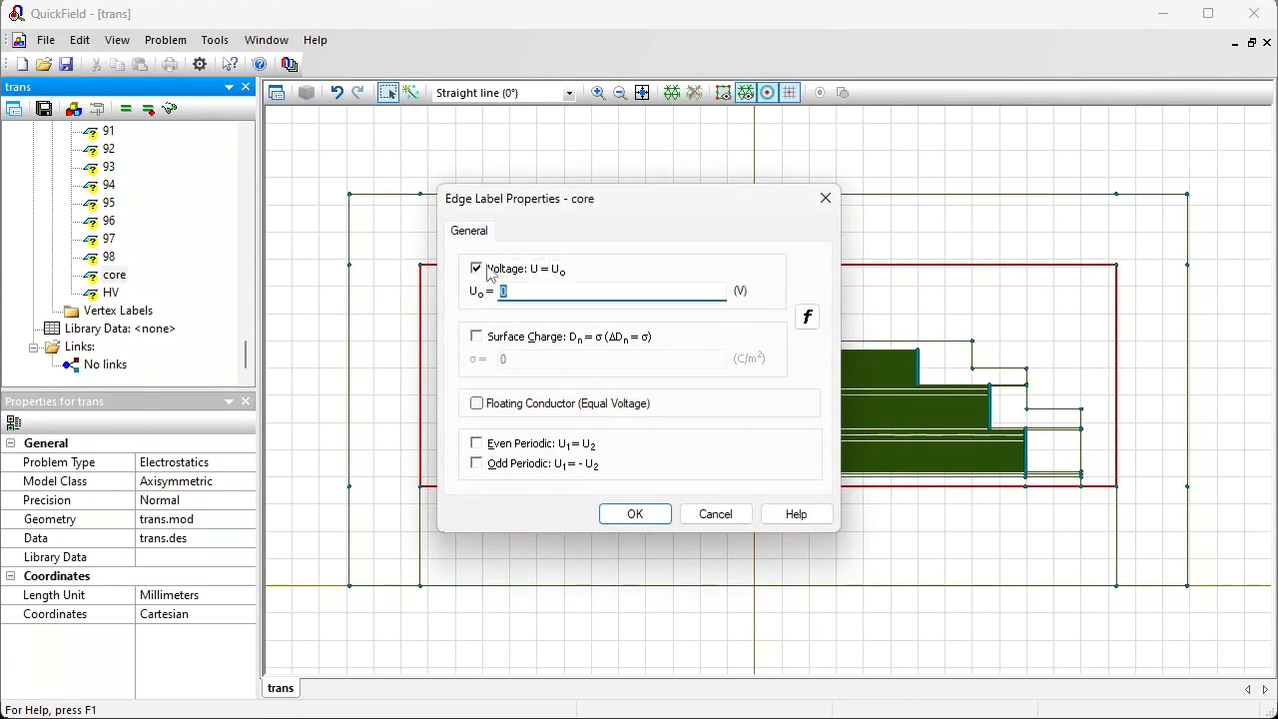
{"action": "key", "text": "Return"}
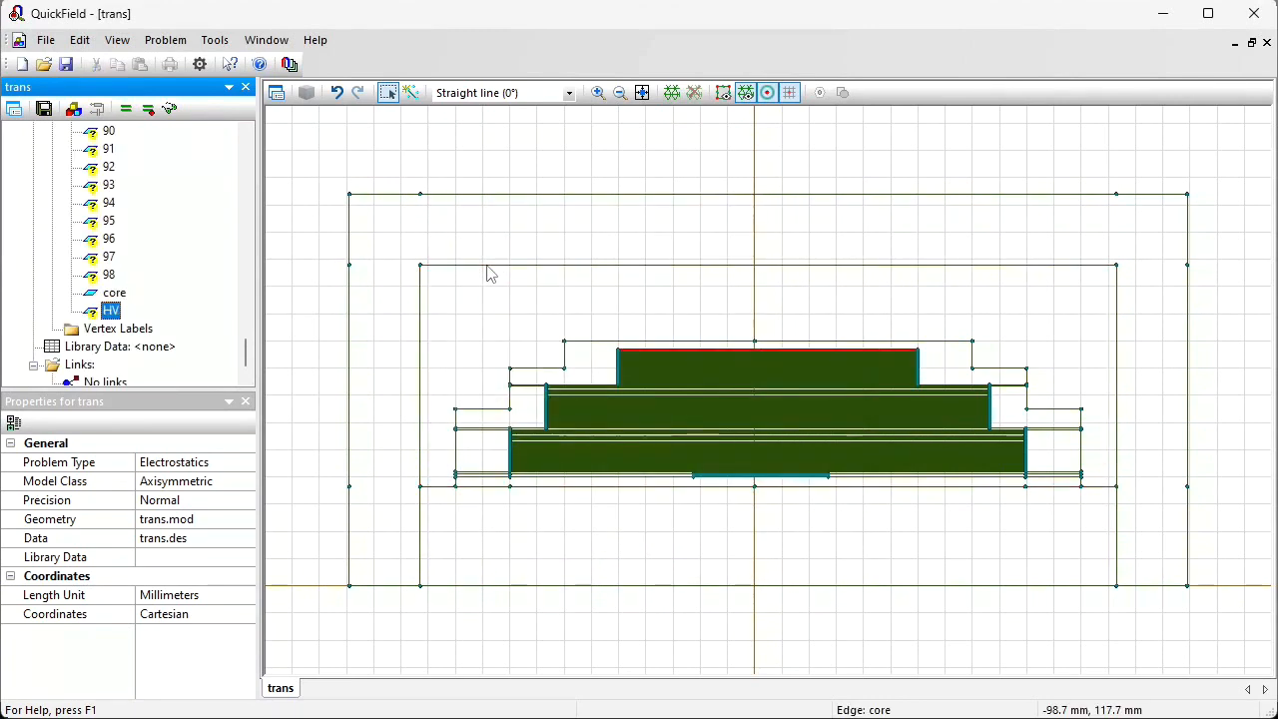
Step: Enable a fixed voltage condition on the HV edge label and set it to 35000 V
{"action": "key", "text": "Return"}
{"action": "left_click", "coordinate": [509, 272]}
{"action": "type", "text": "350"}
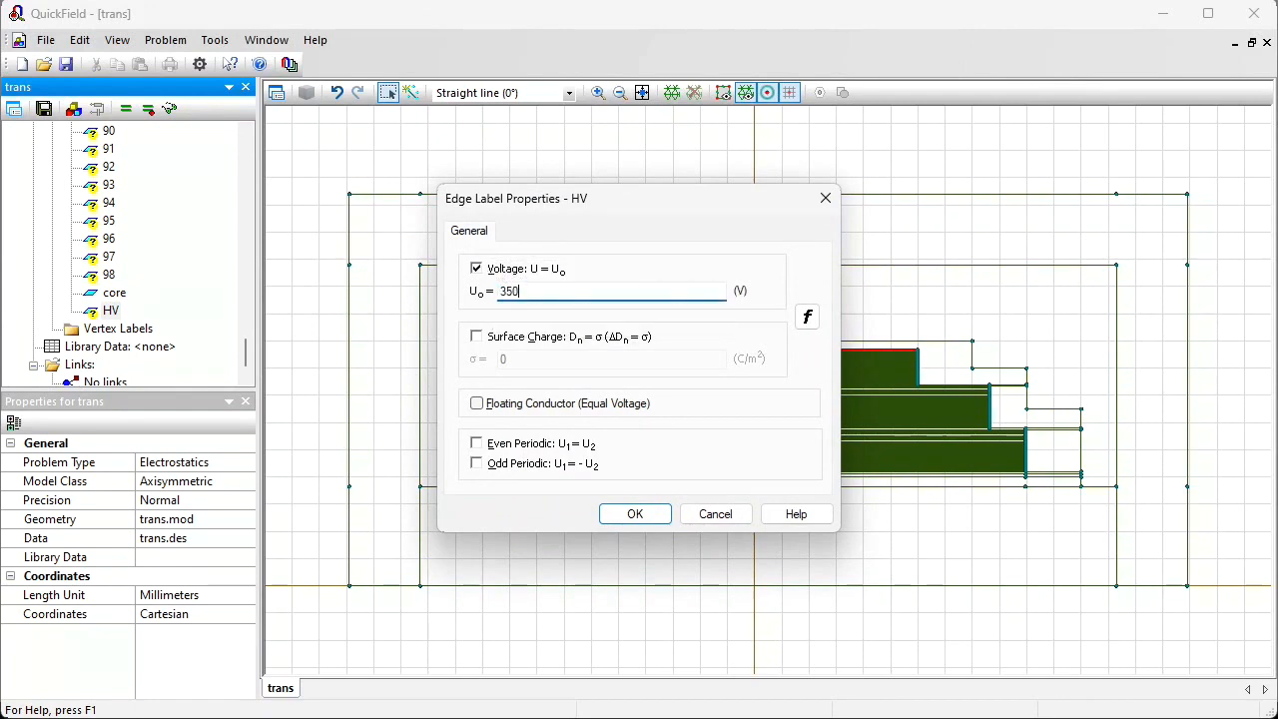
{"action": "type", "text": "00"}
{"action": "left_click", "coordinate": [650, 519]}
Step: Select edge label 01 to highlight its edges in the model
{"action": "left_click_drag", "start_coordinate": [247, 344], "coordinate": [248, 145]}
{"action": "left_click", "coordinate": [108, 292]}
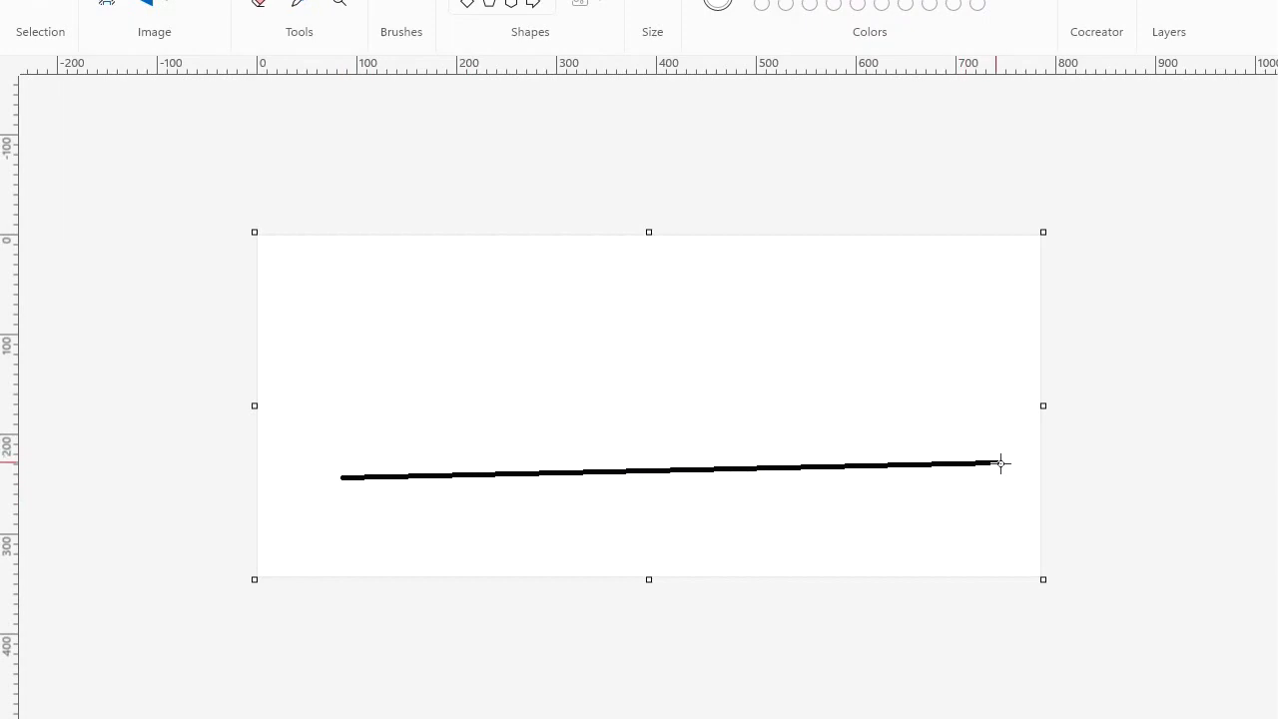
Step: In Paint, sketch the winding line grounded at one end, labelled 430, with a sloped voltage line marked 429 and 430
{"action": "left_click_drag", "start_coordinate": [999, 462], "coordinate": [991, 481]}
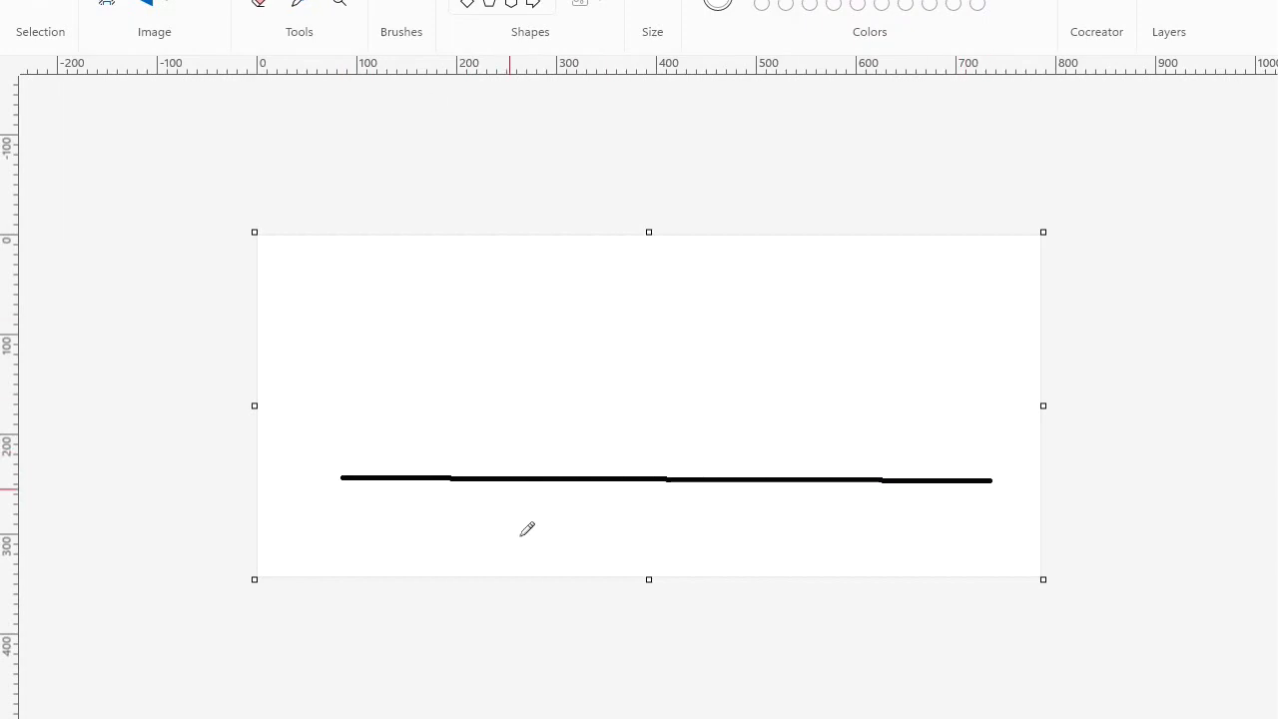
{"action": "mouse_move", "coordinate": [532, 495]}
{"action": "left_mouse_down"}
{"action": "mouse_move", "coordinate": [547, 526]}
{"action": "mouse_move", "coordinate": [560, 506]}
{"action": "mouse_move", "coordinate": [572, 523]}
{"action": "mouse_move", "coordinate": [559, 536]}
{"action": "mouse_move", "coordinate": [581, 527]}
{"action": "mouse_move", "coordinate": [586, 499]}
{"action": "left_mouse_up"}
{"action": "mouse_move", "coordinate": [343, 479]}
{"action": "left_mouse_down"}
{"action": "mouse_move", "coordinate": [336, 503]}
{"action": "mouse_move", "coordinate": [353, 518]}
{"action": "left_mouse_up"}
{"action": "left_click_drag", "start_coordinate": [345, 472], "coordinate": [351, 473]}
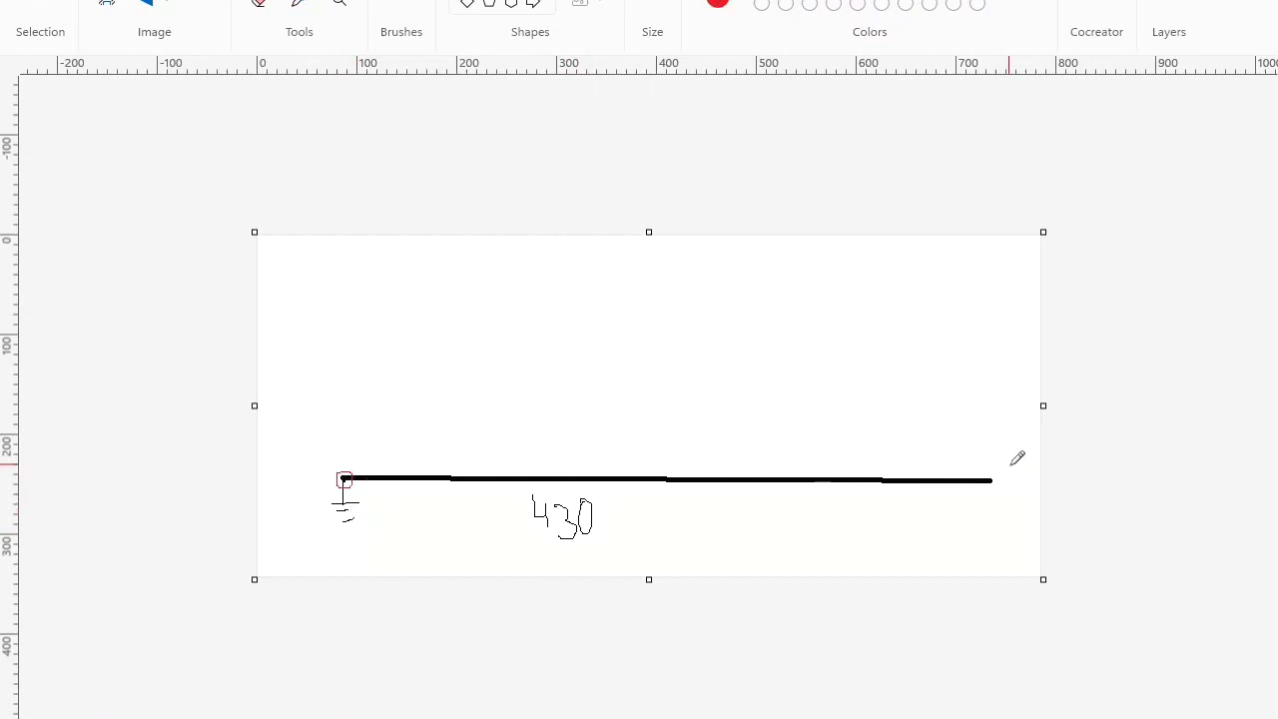
{"action": "left_click_drag", "start_coordinate": [995, 468], "coordinate": [1000, 483]}
{"action": "left_click_drag", "start_coordinate": [343, 474], "coordinate": [1005, 427]}
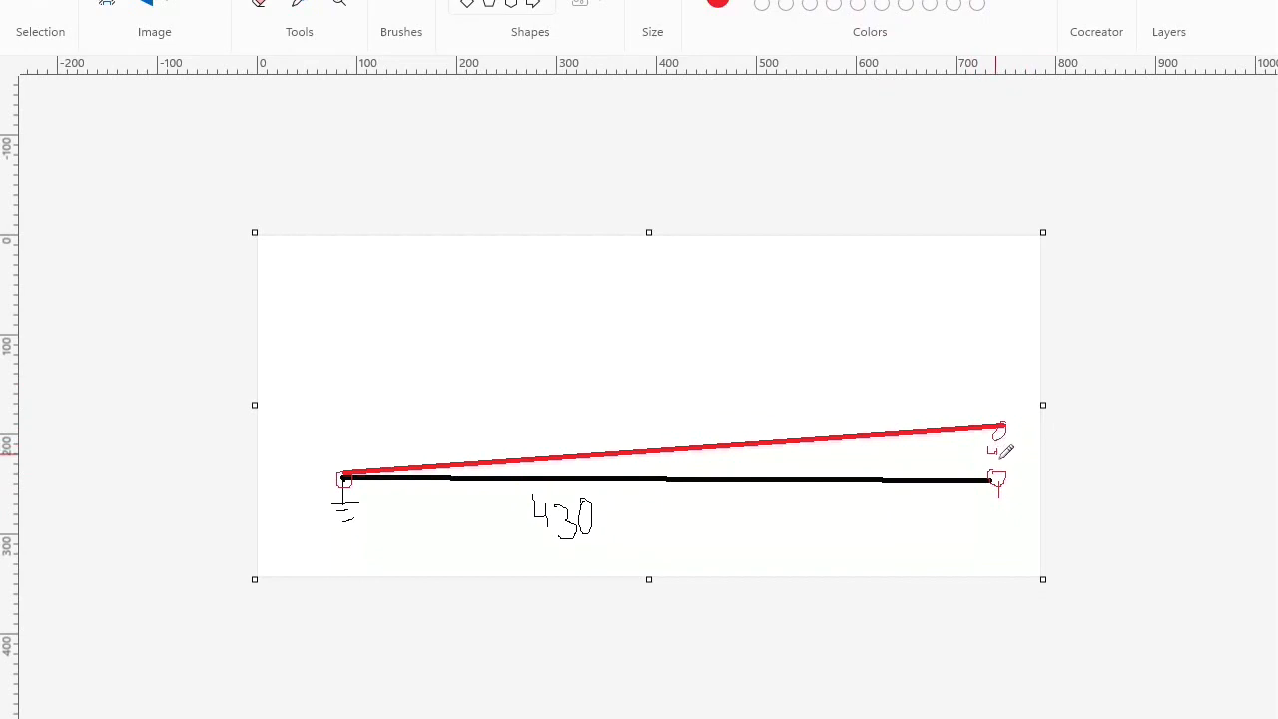
{"action": "mouse_move", "coordinate": [1013, 444]}
{"action": "left_mouse_down"}
{"action": "mouse_move", "coordinate": [1028, 460]}
{"action": "mouse_move", "coordinate": [997, 397]}
{"action": "mouse_move", "coordinate": [1010, 377]}
{"action": "mouse_move", "coordinate": [1027, 386]}
{"action": "mouse_move", "coordinate": [1020, 398]}
{"action": "mouse_move", "coordinate": [1040, 388]}
{"action": "left_mouse_up"}
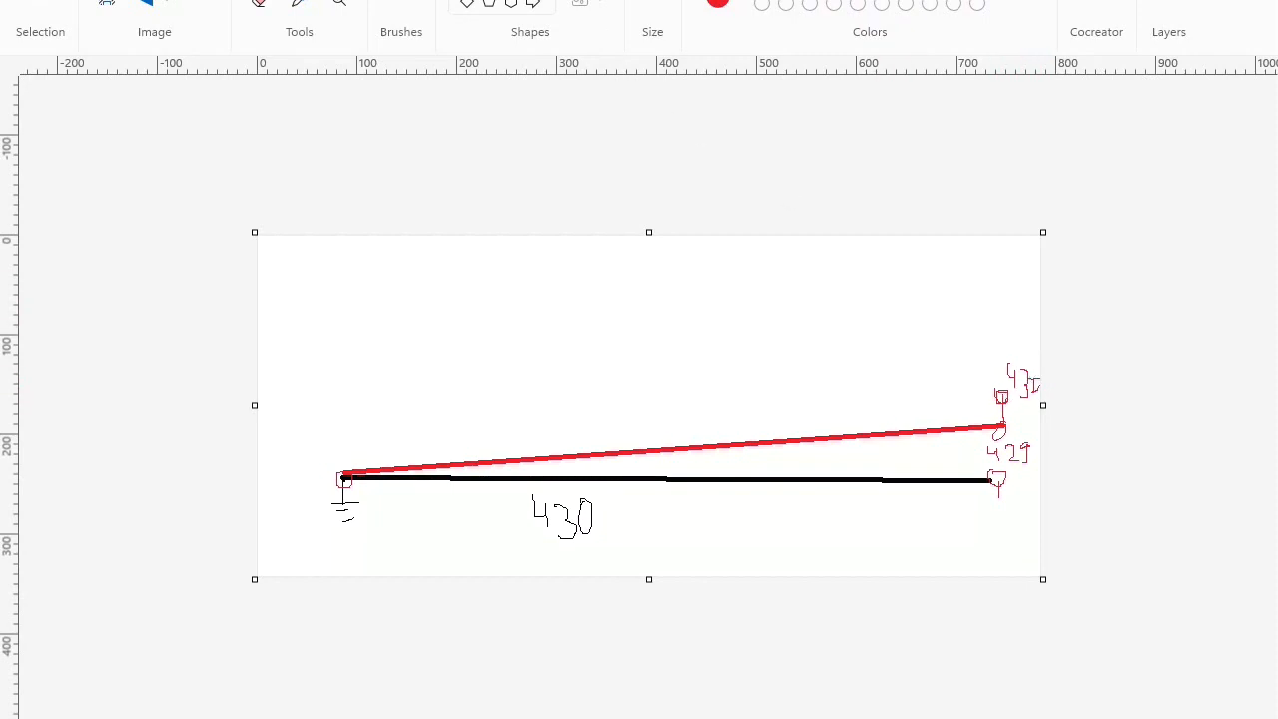
Step: Draw a second sloped line and add the text "429 + 430" at its upper end
{"action": "left_click_drag", "start_coordinate": [825, 276], "coordinate": [336, 284]}
{"action": "type", "text": "+ 430"}
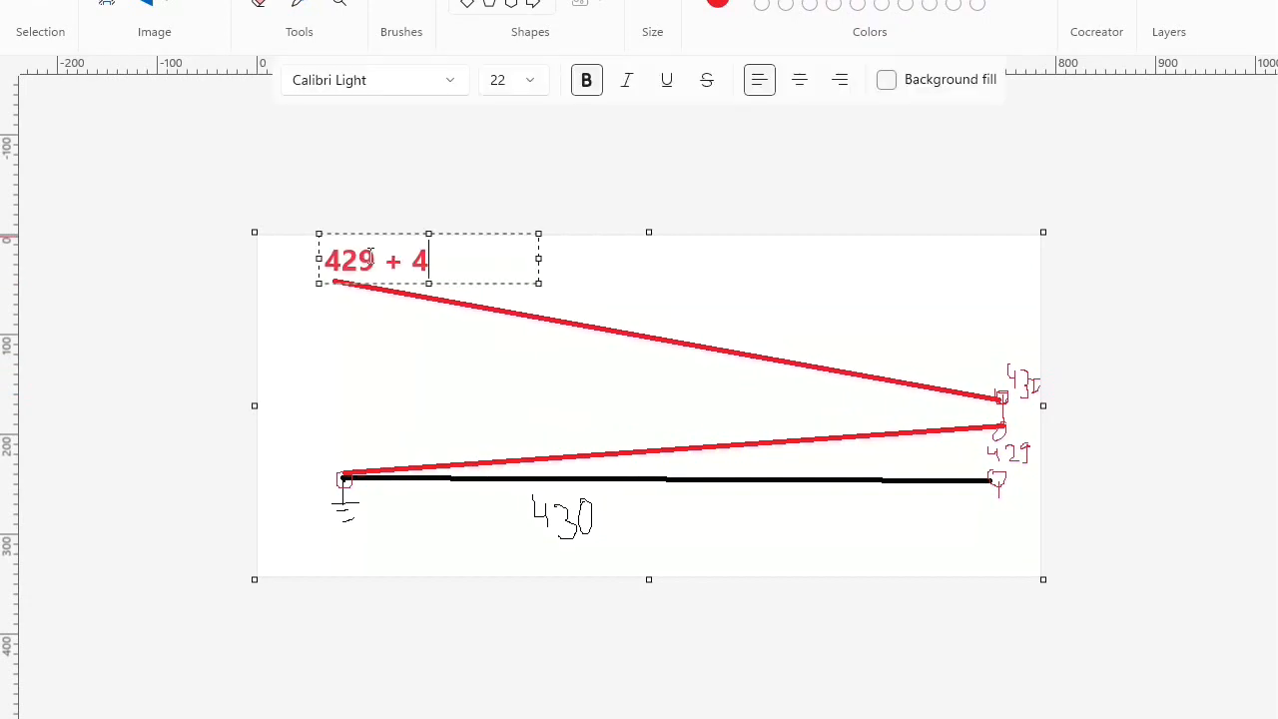
{"action": "left_click_drag", "start_coordinate": [326, 282], "coordinate": [322, 244]}
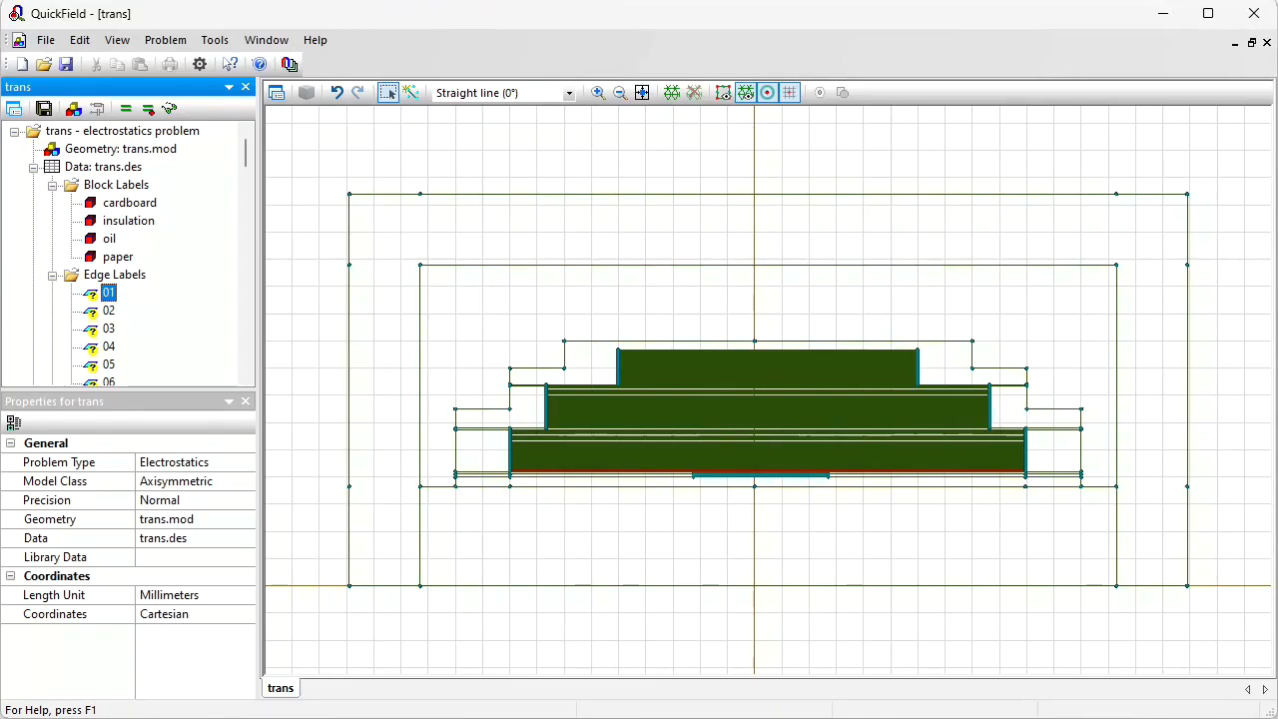
Step: Enable a voltage condition on edge label 01 with the formula 430*x
{"action": "double_click", "coordinate": [108, 293]}
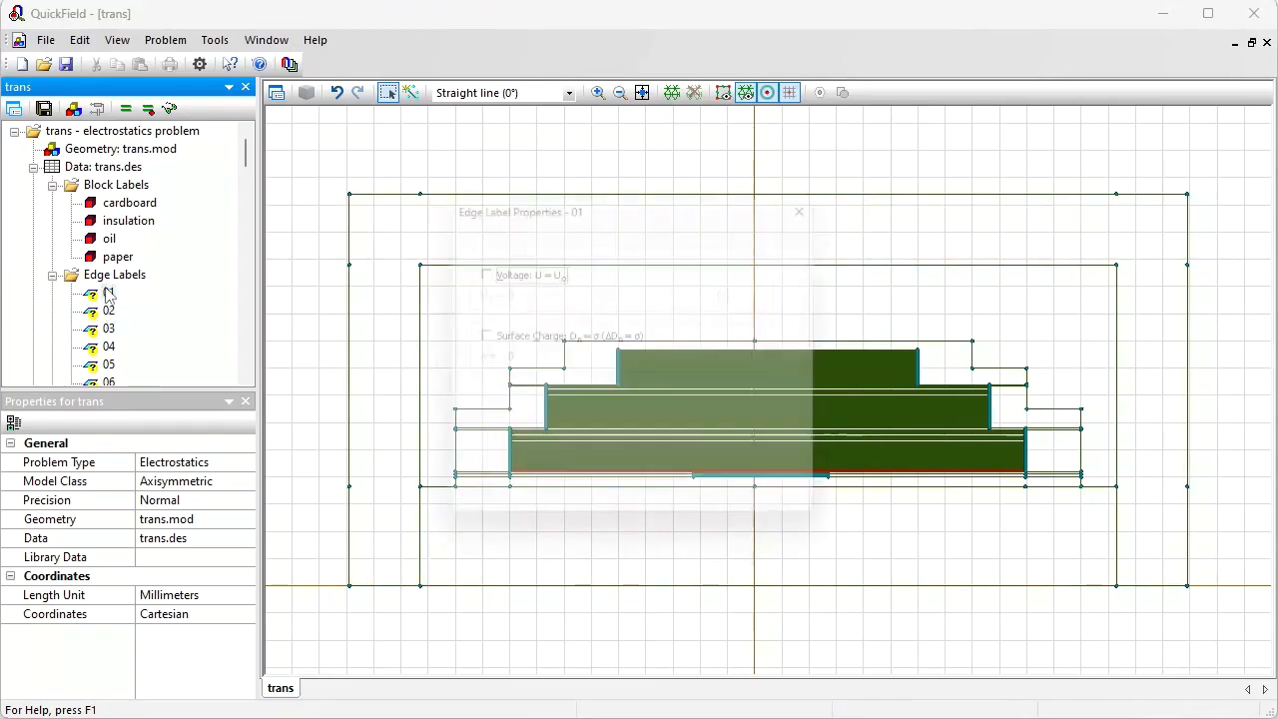
{"action": "left_click", "coordinate": [493, 271]}
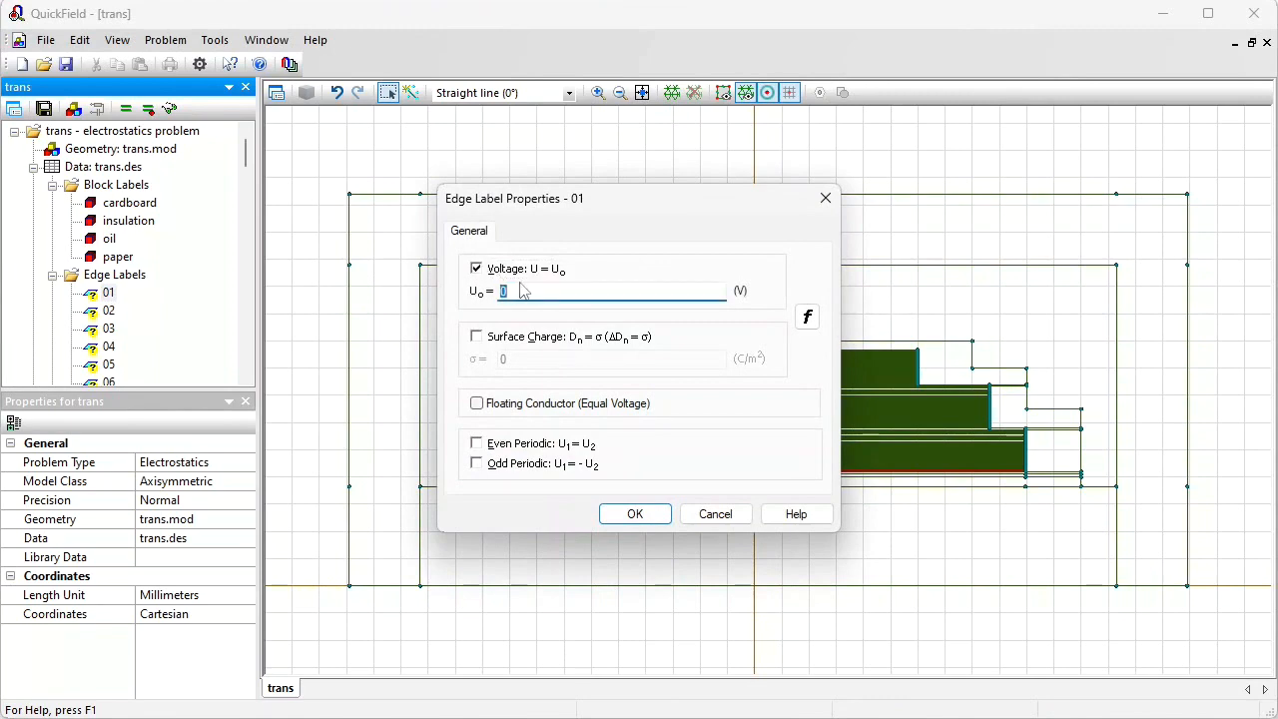
{"action": "type", "text": "430 * x"}
{"action": "left_click", "coordinate": [635, 514]}
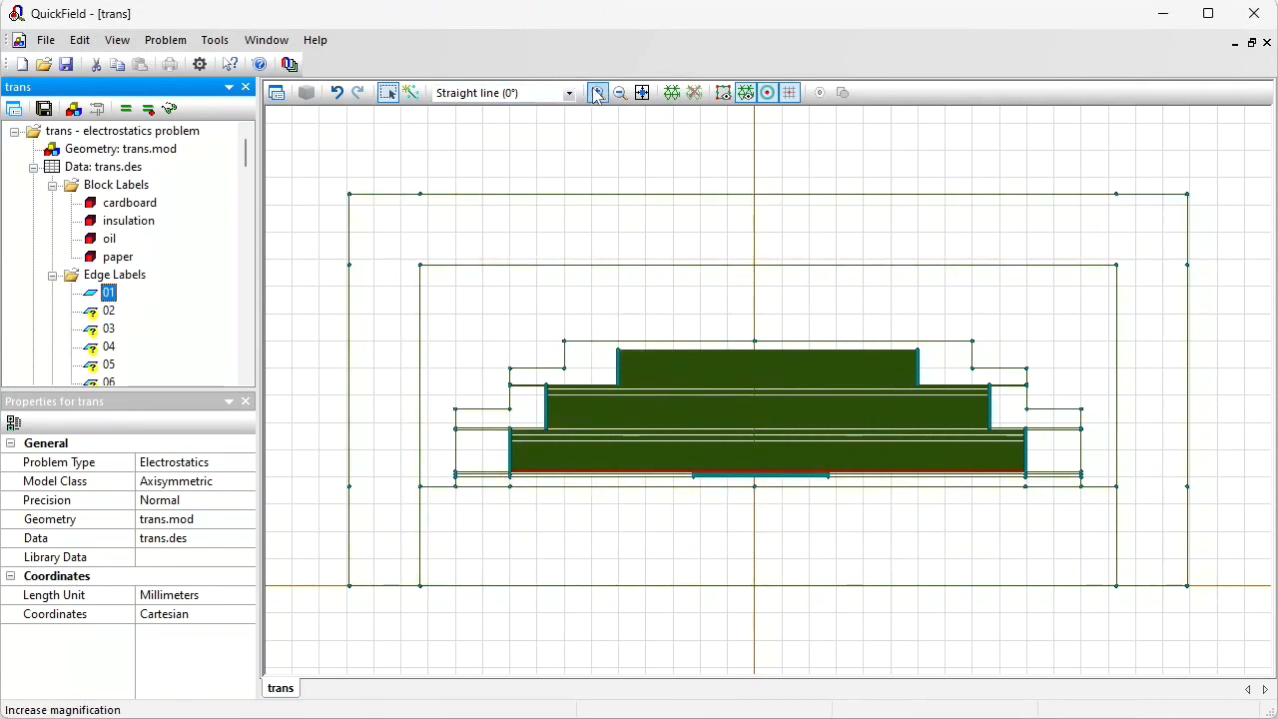
Step: Zoom to the left end of the lowest turn, select its vertex, and note -90 mm on the sketch
{"action": "left_click", "coordinate": [596, 93]}
{"action": "left_click", "coordinate": [548, 500]}
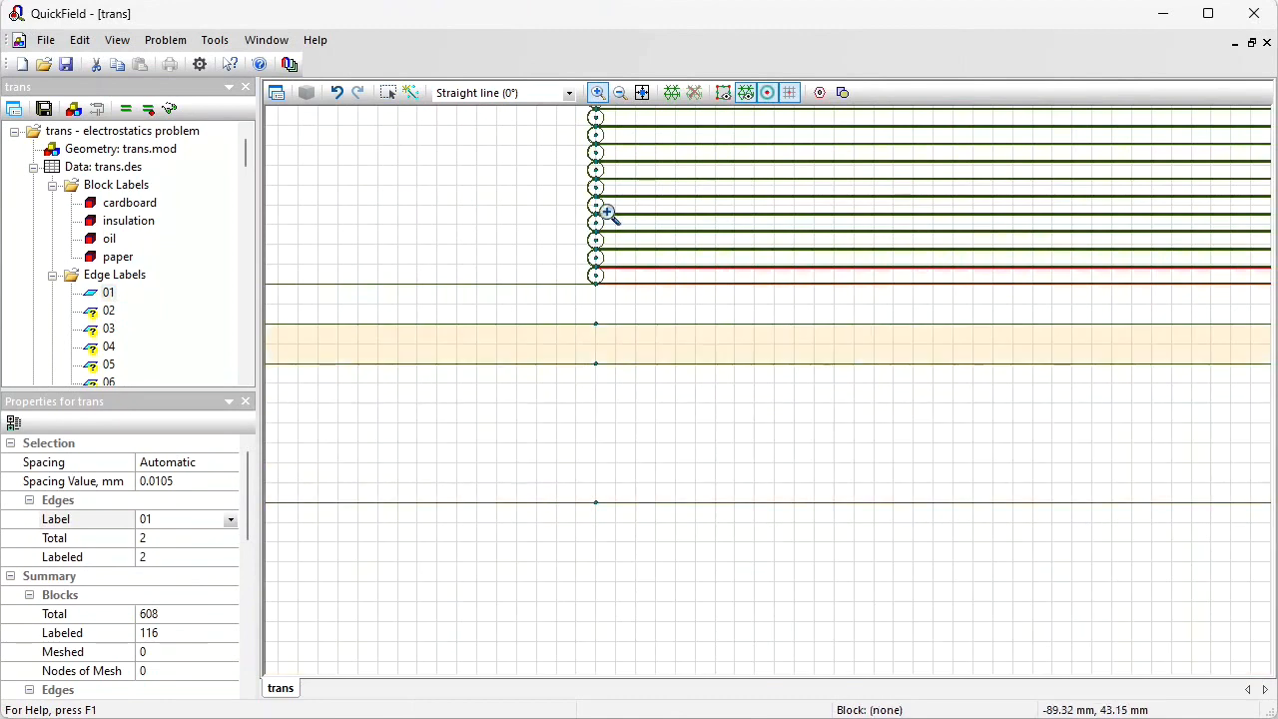
{"action": "left_click", "coordinate": [389, 91]}
{"action": "left_click", "coordinate": [598, 278]}
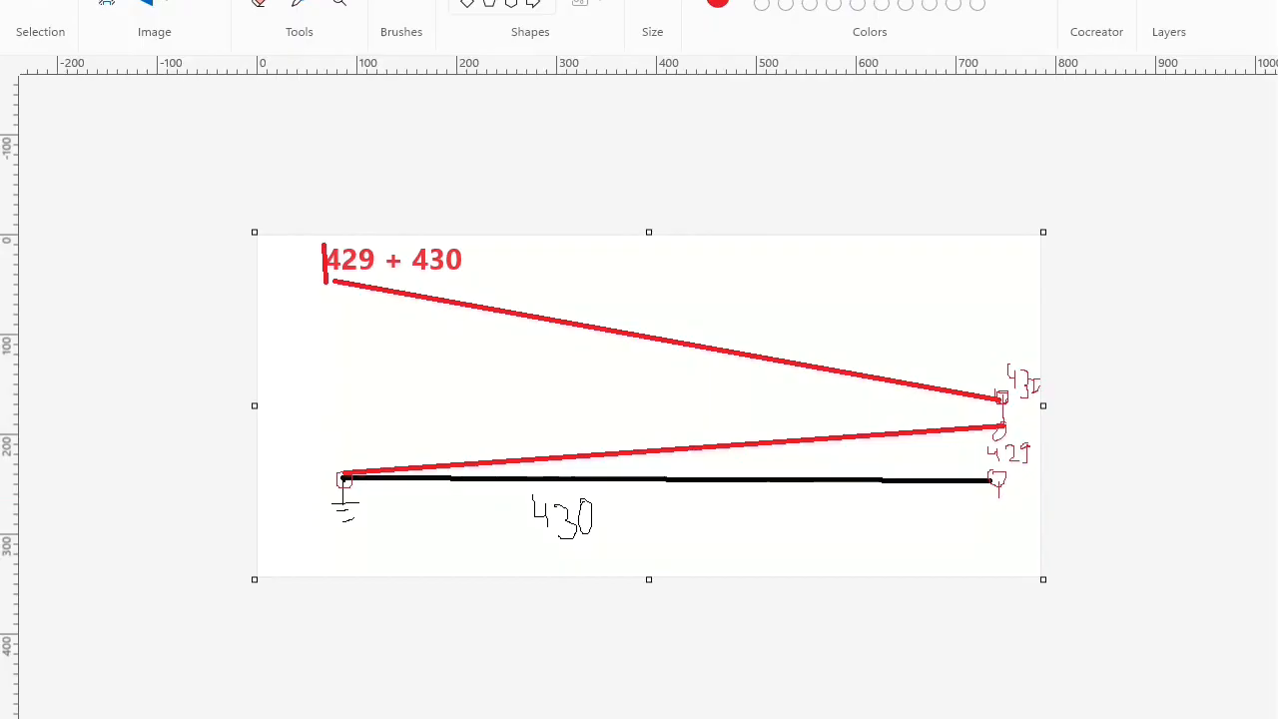
{"action": "mouse_move", "coordinate": [302, 448]}
{"action": "left_mouse_down"}
{"action": "mouse_move", "coordinate": [331, 452]}
{"action": "mouse_move", "coordinate": [347, 430]}
{"action": "mouse_move", "coordinate": [369, 456]}
{"action": "mouse_move", "coordinate": [422, 452]}
{"action": "left_mouse_up"}
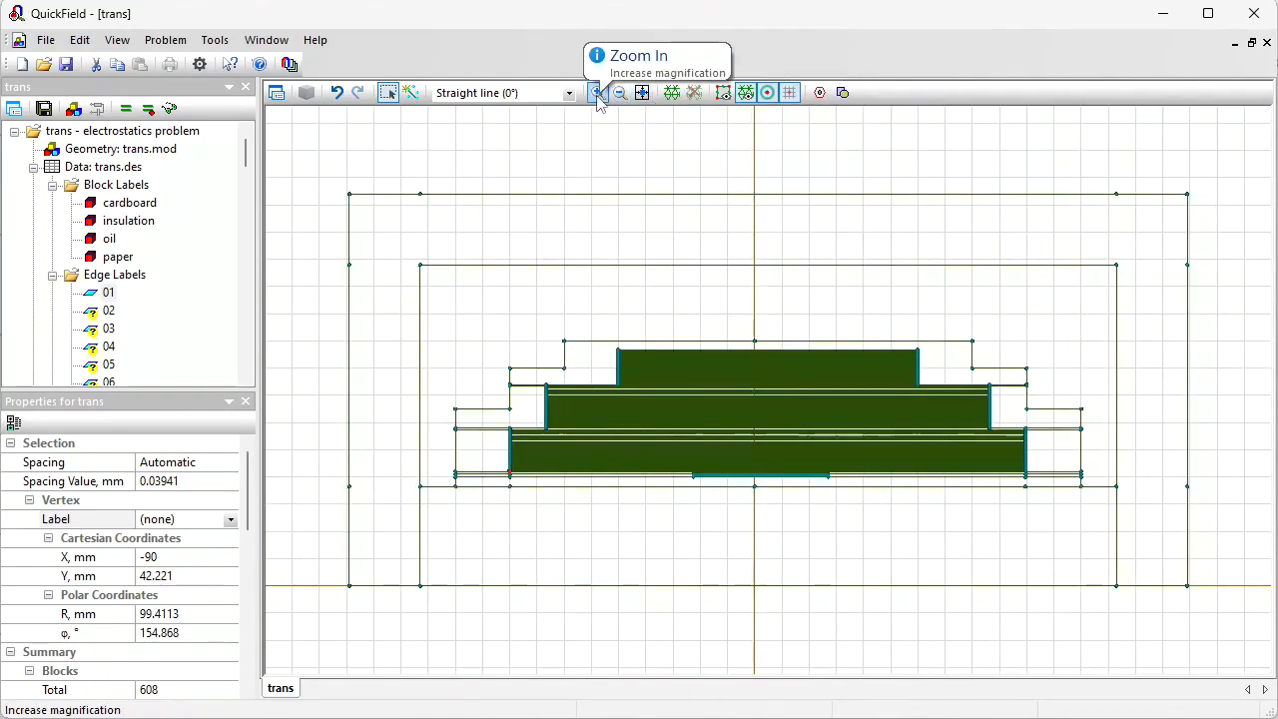
Step: Zoom to the right end of the lowest turn and select its vertex to read its X coordinate
{"action": "left_click", "coordinate": [597, 92]}
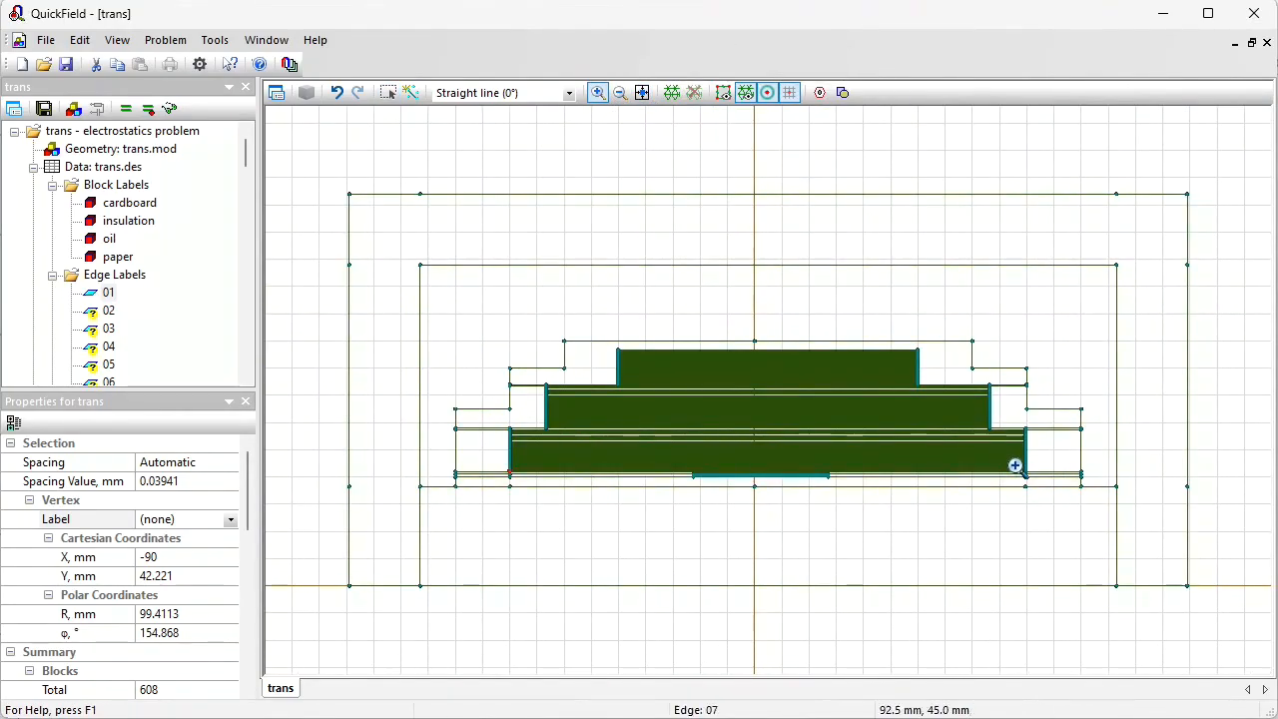
{"action": "left_click_drag", "start_coordinate": [1002, 454], "coordinate": [1053, 499]}
{"action": "left_click", "coordinate": [796, 259]}
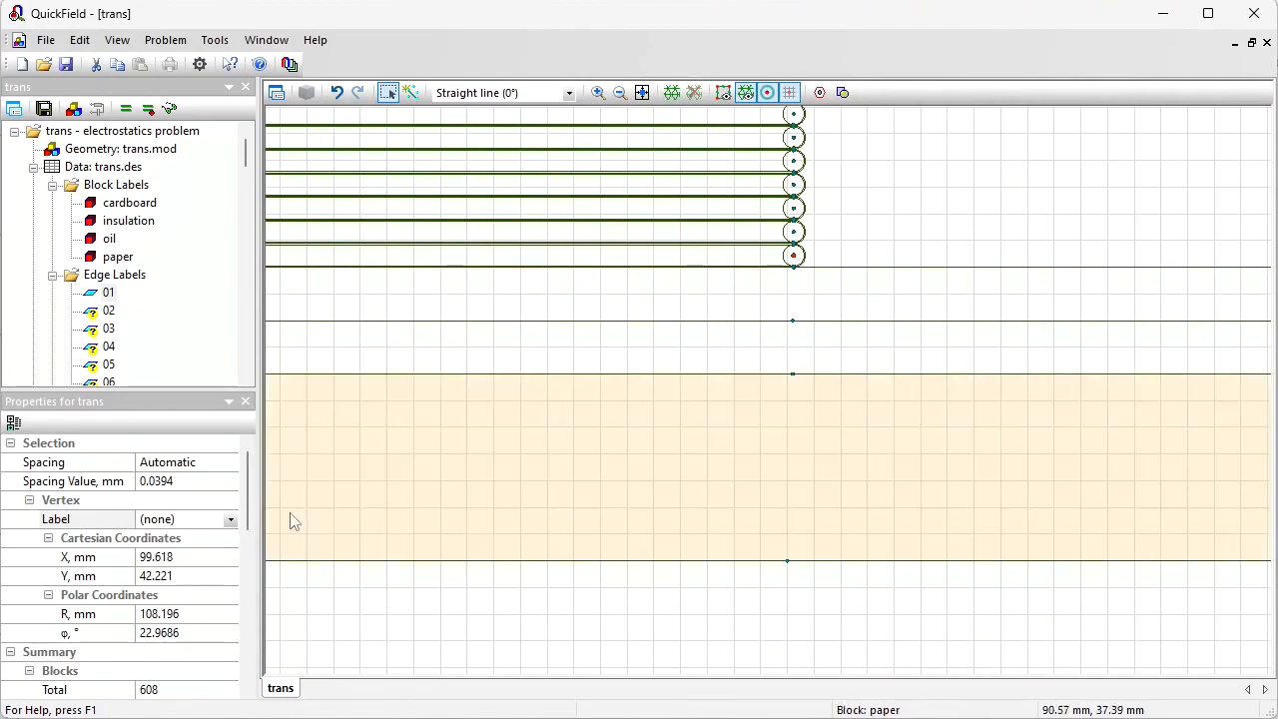
{"action": "left_click", "coordinate": [160, 557]}
{"action": "double_click", "coordinate": [160, 557]}
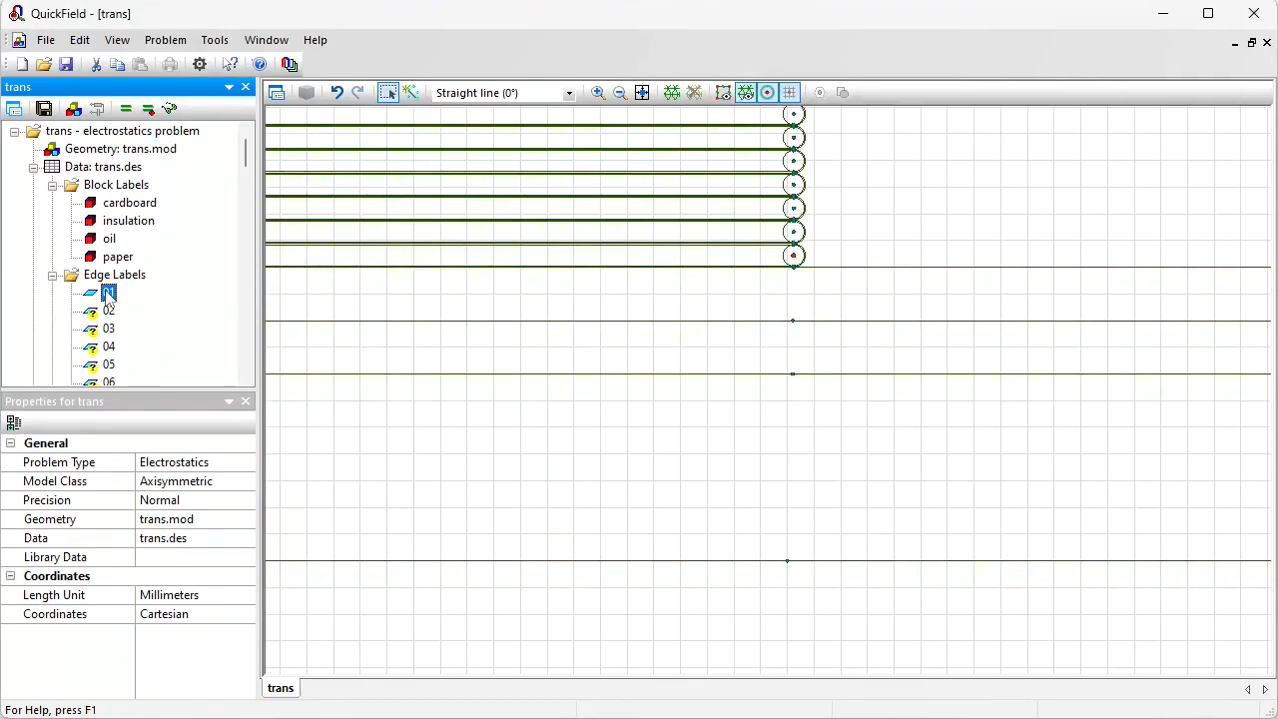
Step: Change edge label 01's voltage formula to 429*(x+0.09)
{"action": "double_click", "coordinate": [108, 293]}
{"action": "left_click", "coordinate": [515, 294]}
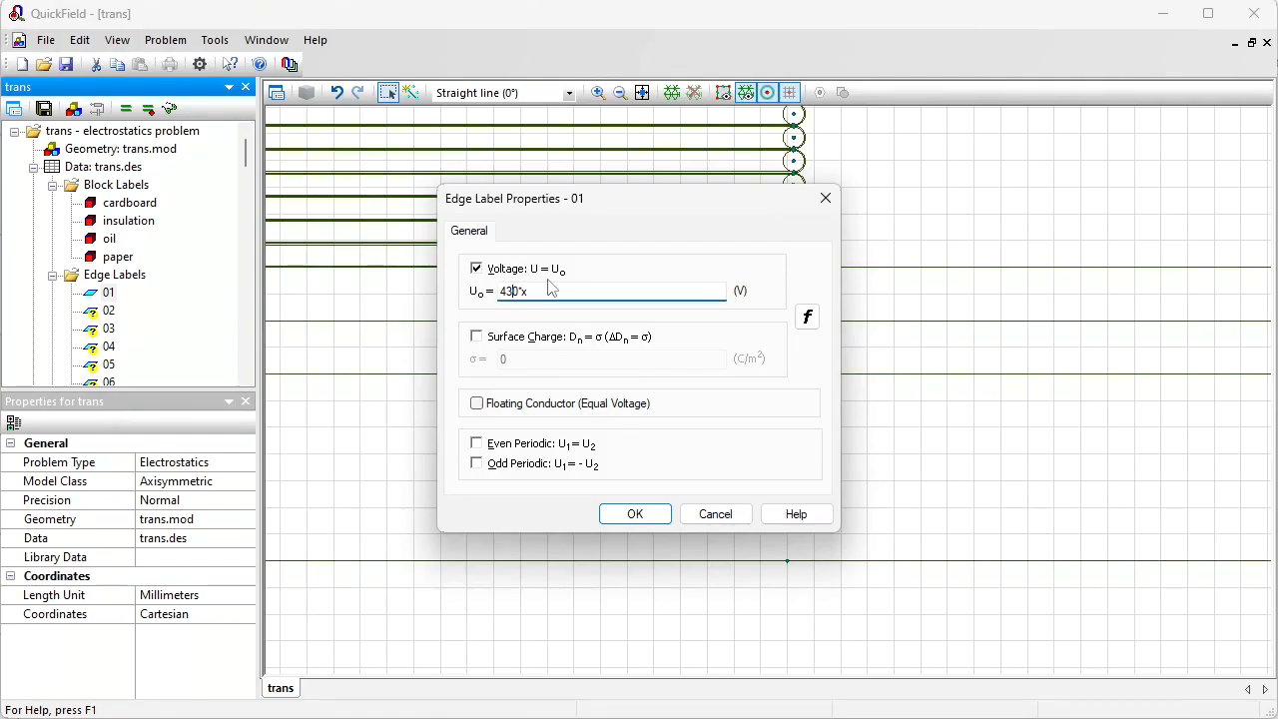
{"action": "type", "text": "29"}
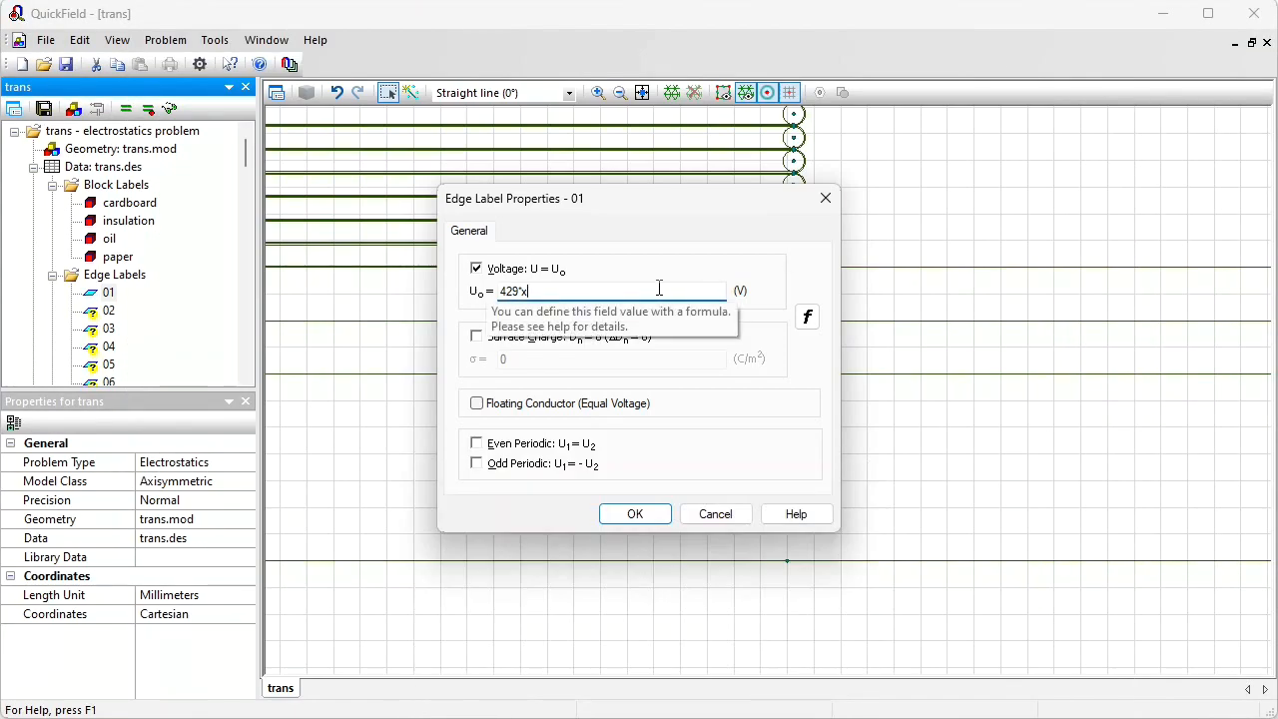
{"action": "type", "text": "+0.09"}
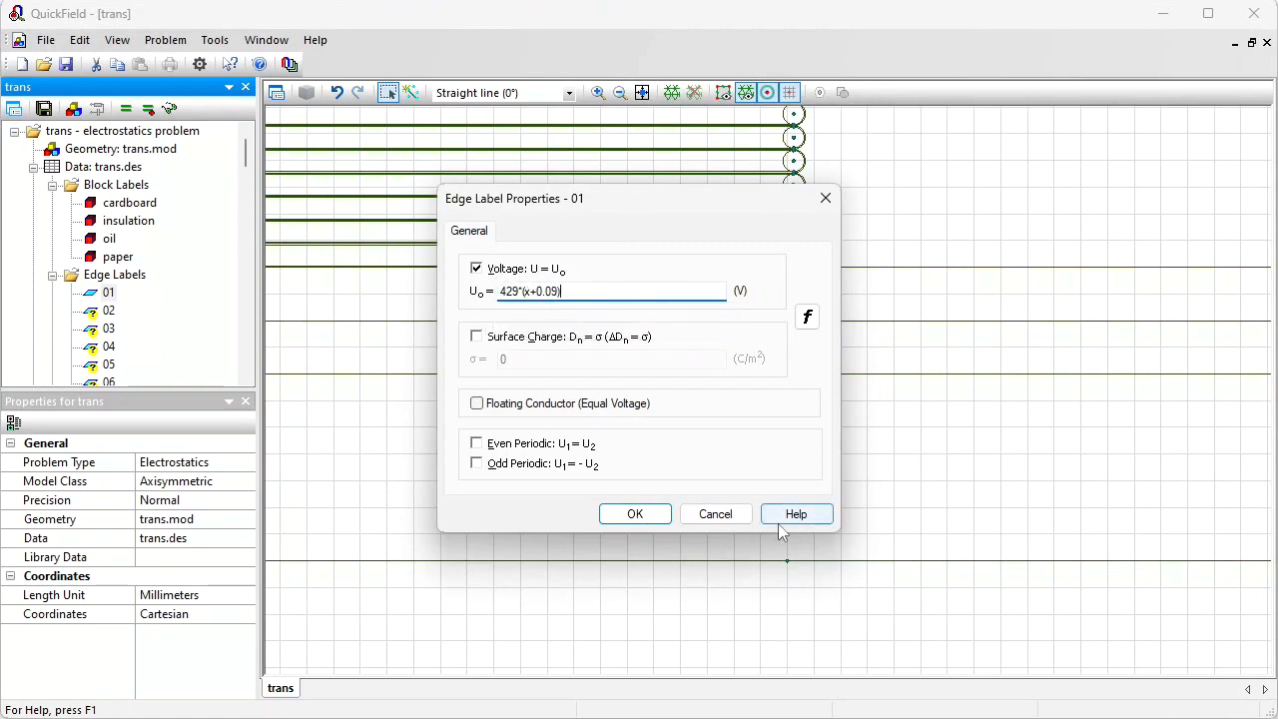
Step: Set edge label 01's voltage formula to 429*(x+0.09)/(0.099618 + 0.09) and copy it
{"action": "left_click", "coordinate": [939, 717]}
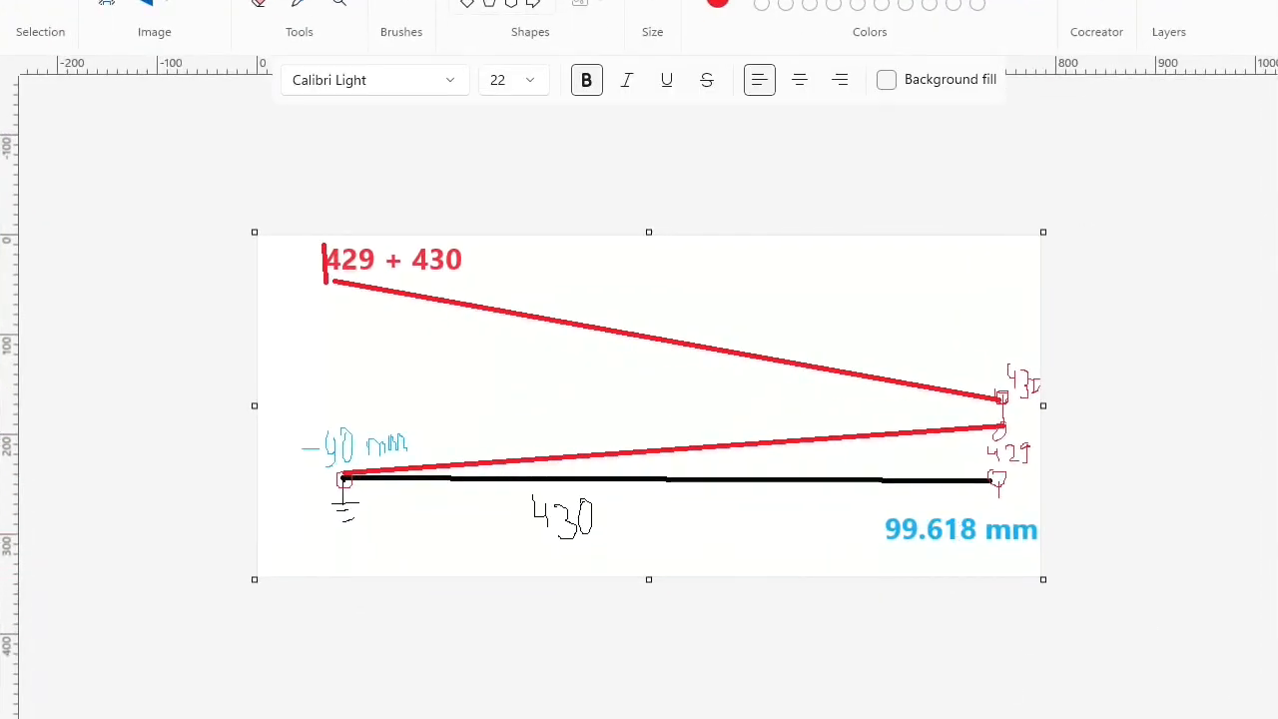
{"action": "left_click", "coordinate": [1176, 2]}
{"action": "left_click_drag", "start_coordinate": [522, 294], "coordinate": [501, 293]}
{"action": "left_click", "coordinate": [579, 291]}
{"action": "type", "text": "/(0.0996"}
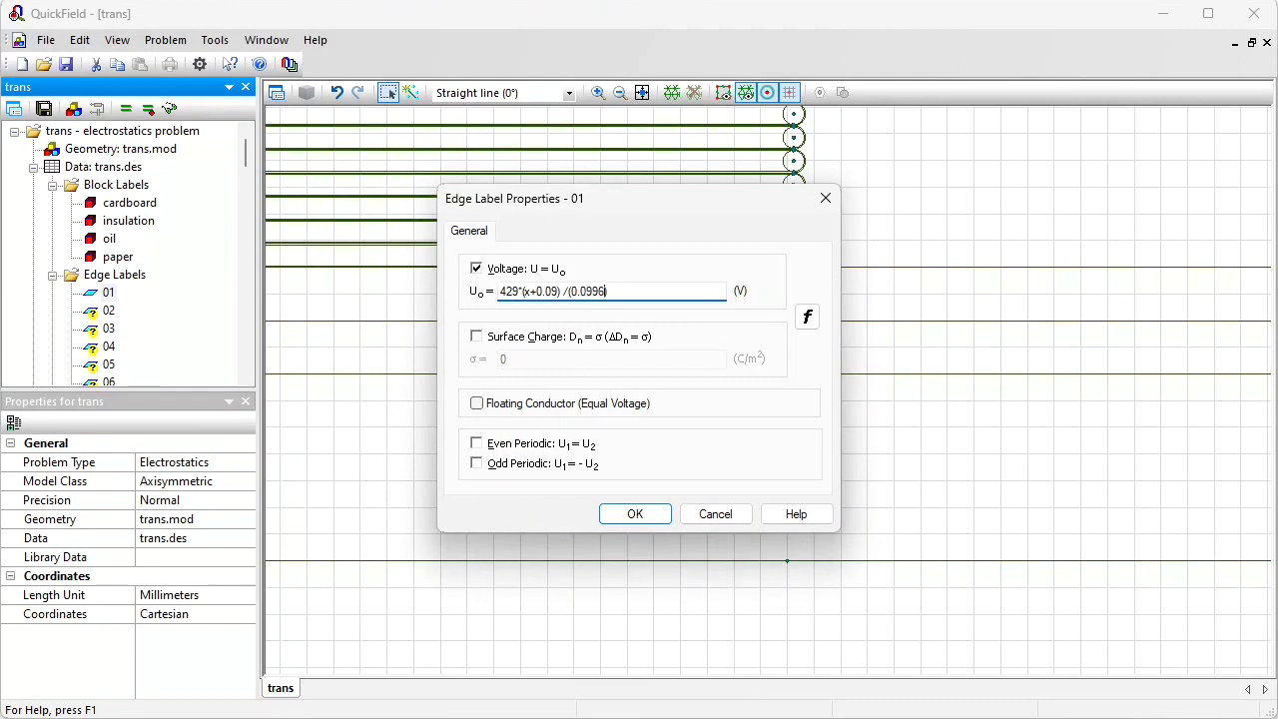
{"action": "type", "text": "18 + 0.09"}
{"action": "double_click", "coordinate": [527, 291]}
{"action": "left_click", "coordinate": [529, 290]}
{"action": "left_click_drag", "start_coordinate": [616, 290], "coordinate": [571, 291]}
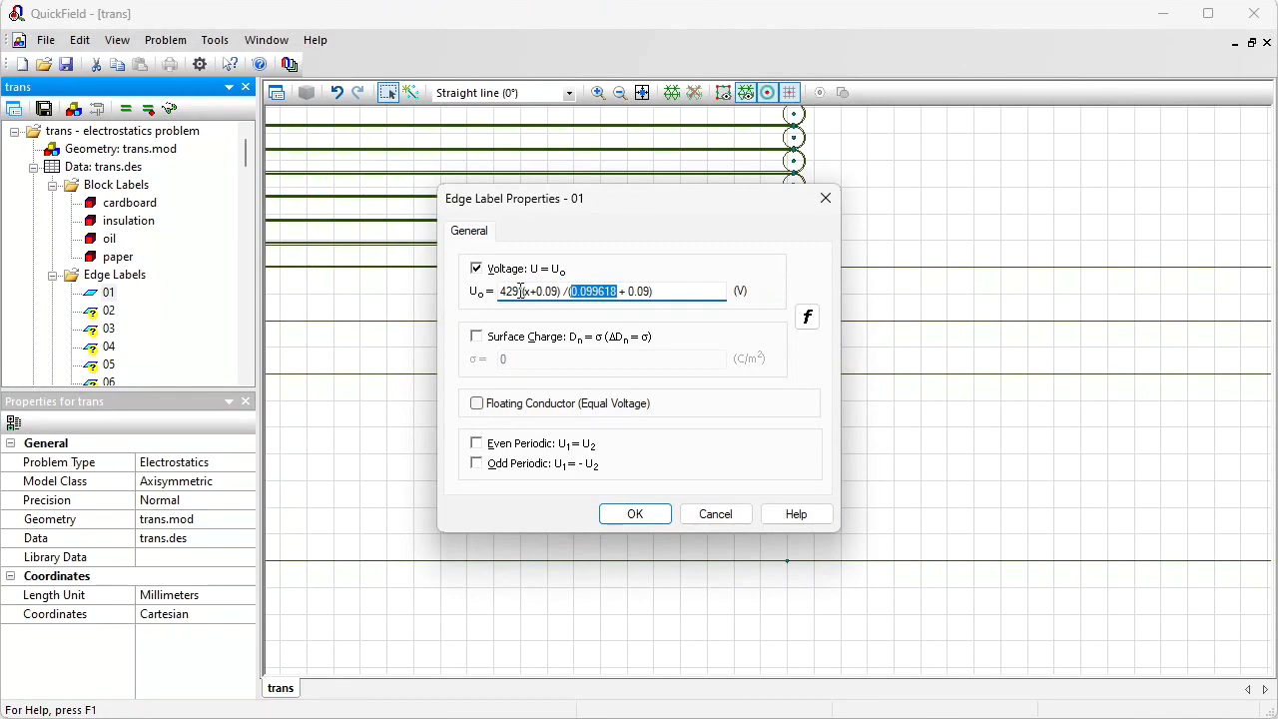
{"action": "left_click_drag", "start_coordinate": [679, 290], "coordinate": [477, 306]}
{"action": "key", "text": "ctrl+c"}
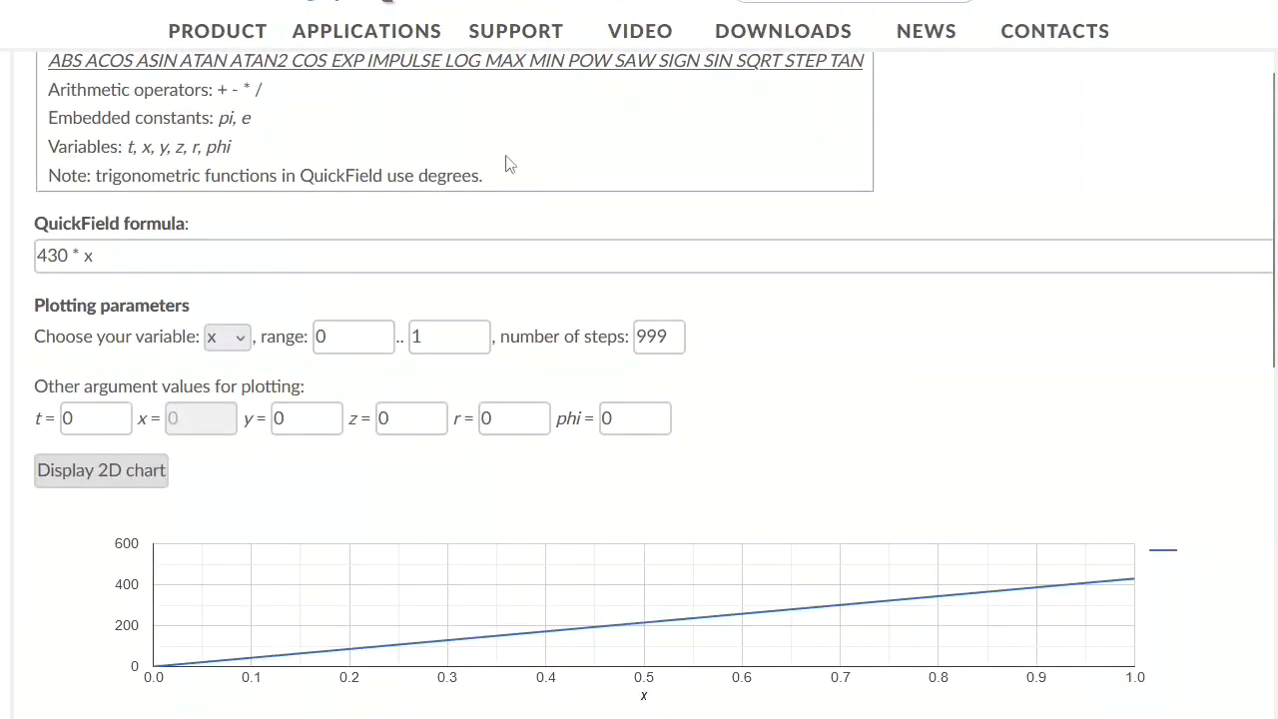
Step: Plot edge label 01's formula in the online QuickField formula checker for x from -0.09 to 0.099618
{"action": "left_click", "coordinate": [142, 258]}
{"action": "key", "text": "ctrl+a"}
{"action": "key", "text": "ctrl+v"}
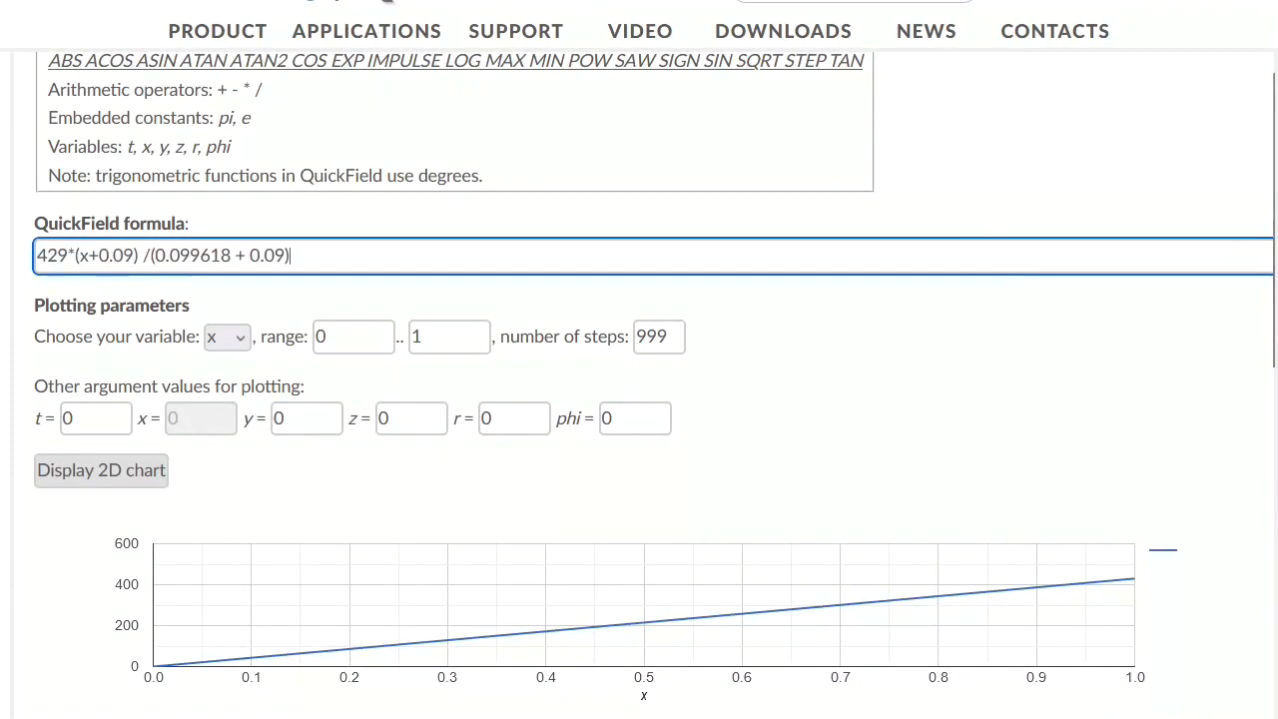
{"action": "left_click", "coordinate": [380, 344]}
{"action": "left_click_drag", "start_coordinate": [380, 344], "coordinate": [287, 347]}
{"action": "type", "text": "-0.09"}
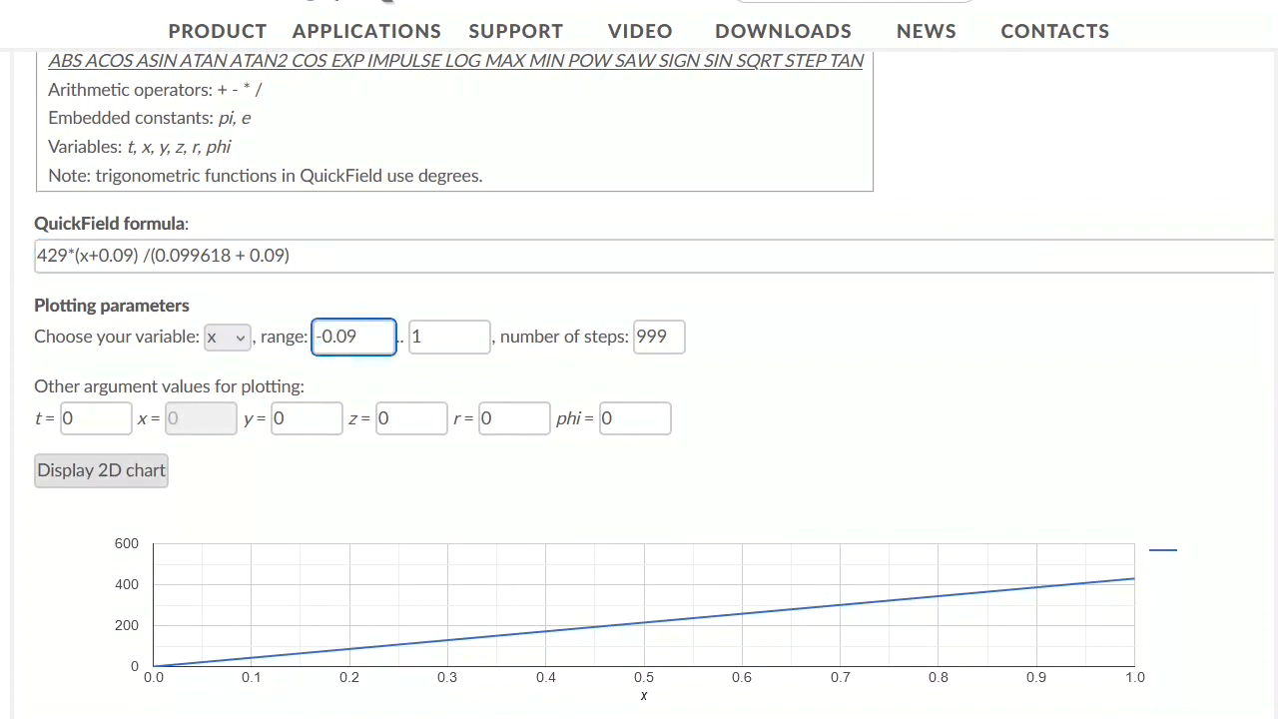
{"action": "key", "text": "Tab"}
{"action": "type", "text": "0.0"}
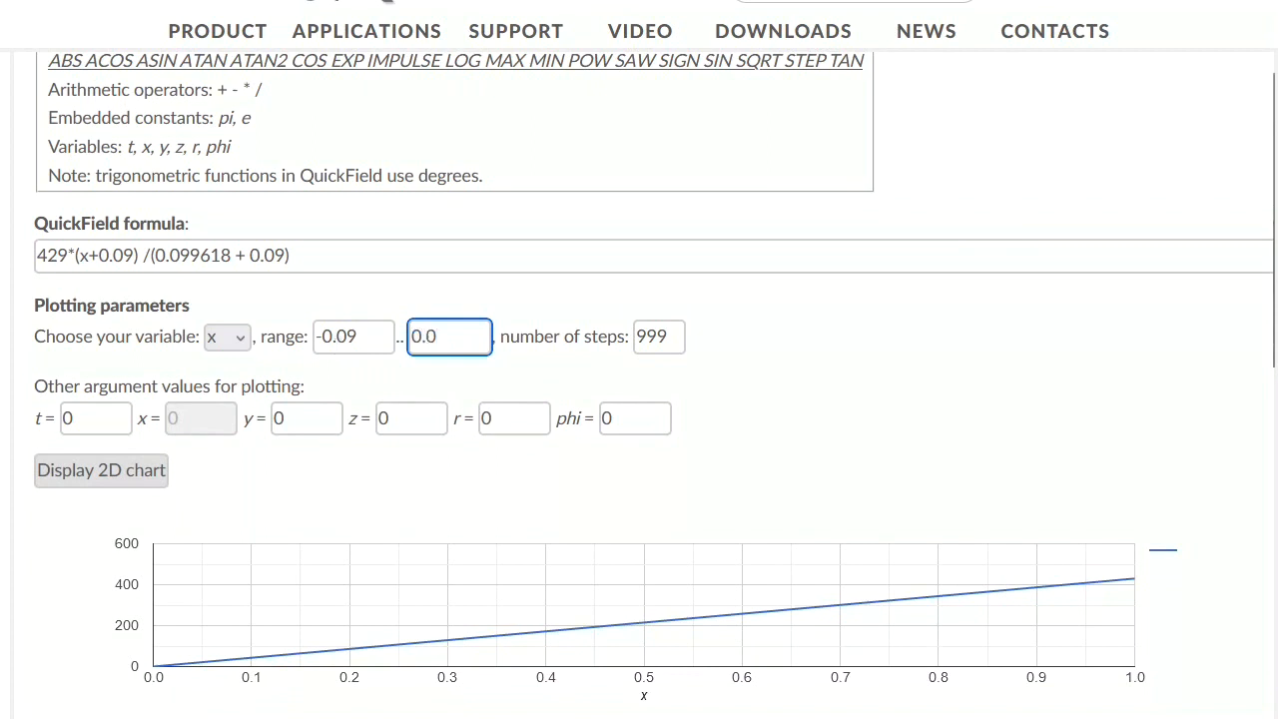
{"action": "type", "text": "99618"}
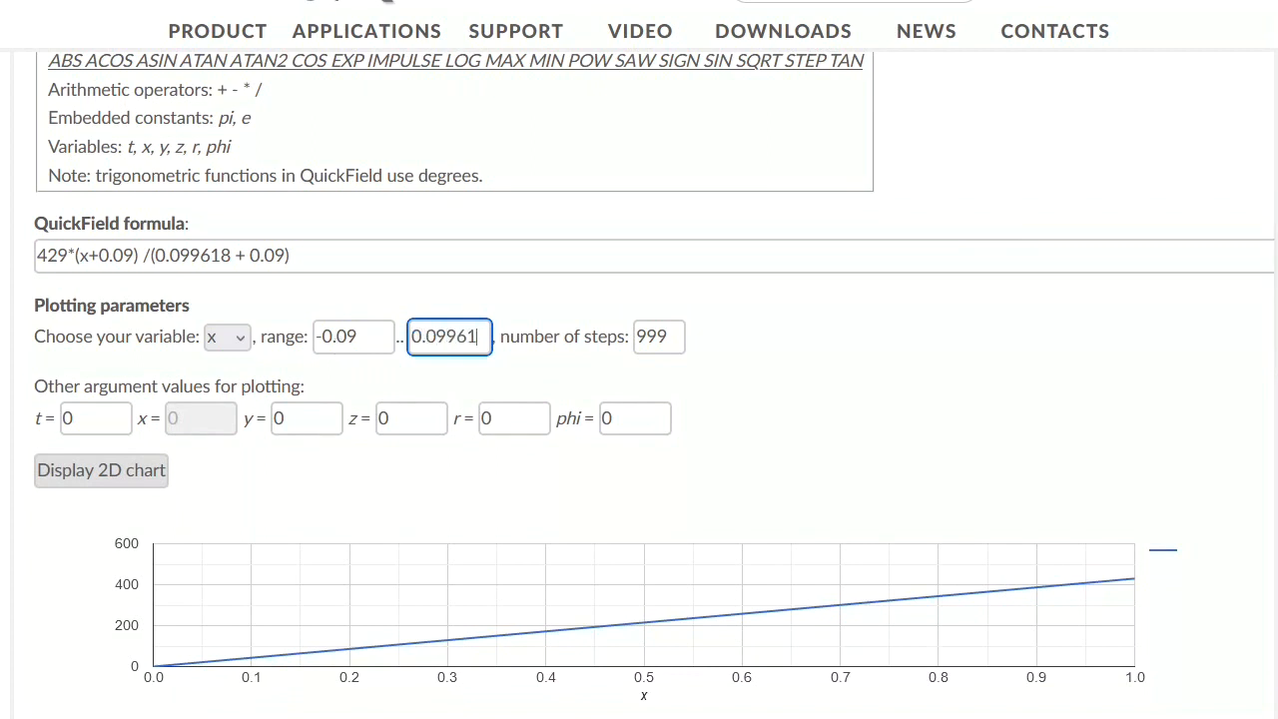
{"action": "left_click", "coordinate": [122, 478]}
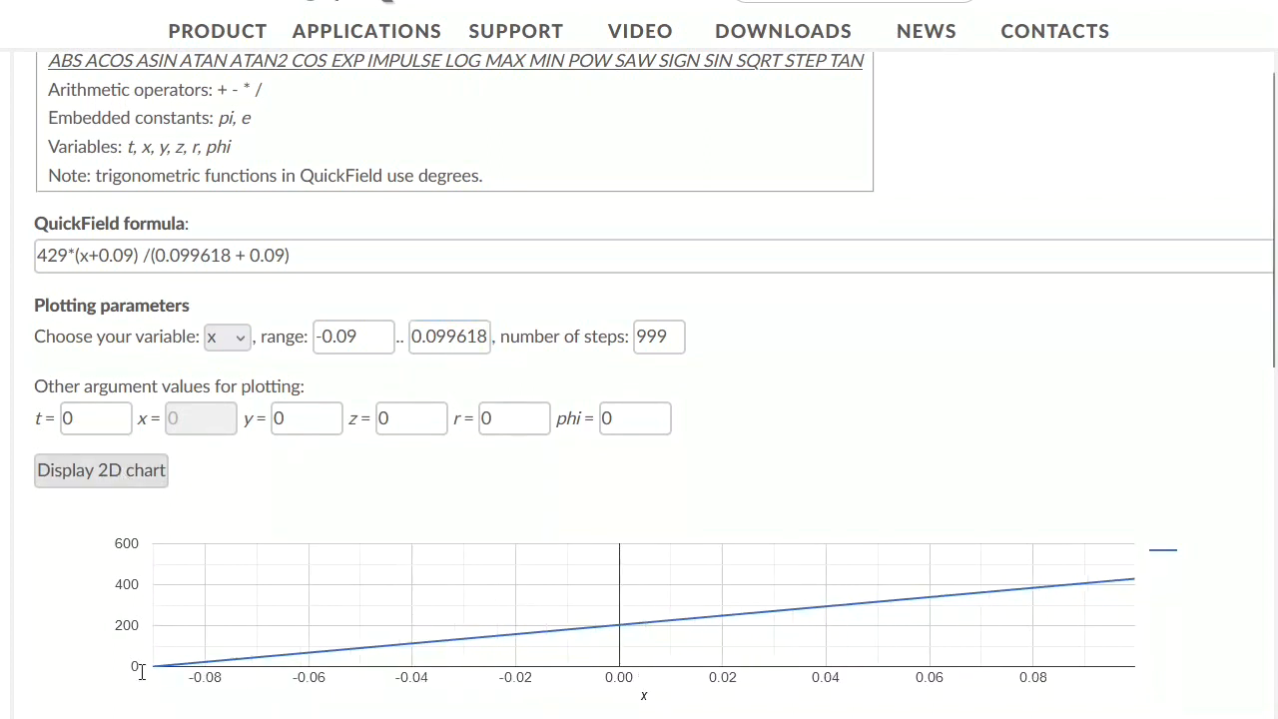
{"action": "mouse_move", "coordinate": [1141, 587]}
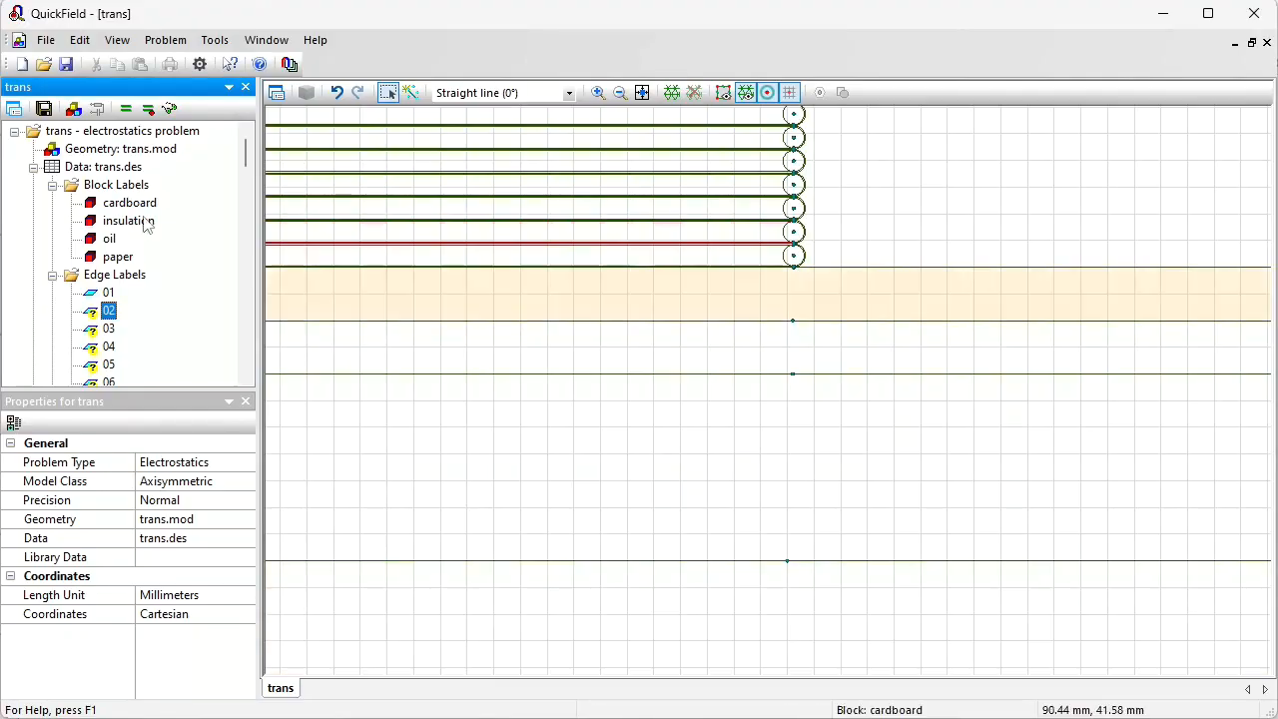
Step: Enable a voltage condition on edge label 02 with formula 429 / (-x+0.099618) / (0.09 + 0.099618) + 430 and copy it
{"action": "left_click", "coordinate": [108, 311]}
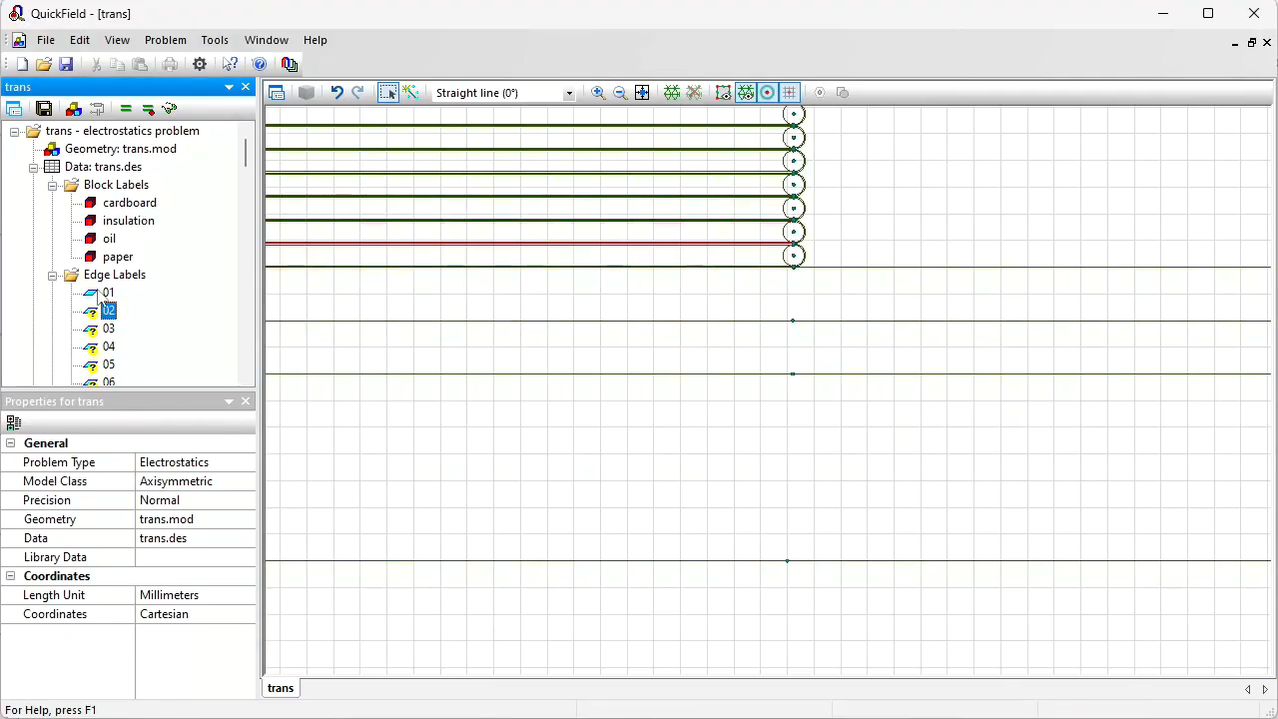
{"action": "double_click", "coordinate": [108, 311]}
{"action": "left_click", "coordinate": [489, 271]}
{"action": "left_click", "coordinate": [540, 290]}
{"action": "type", "text": "429 / (-x+0.099618"}
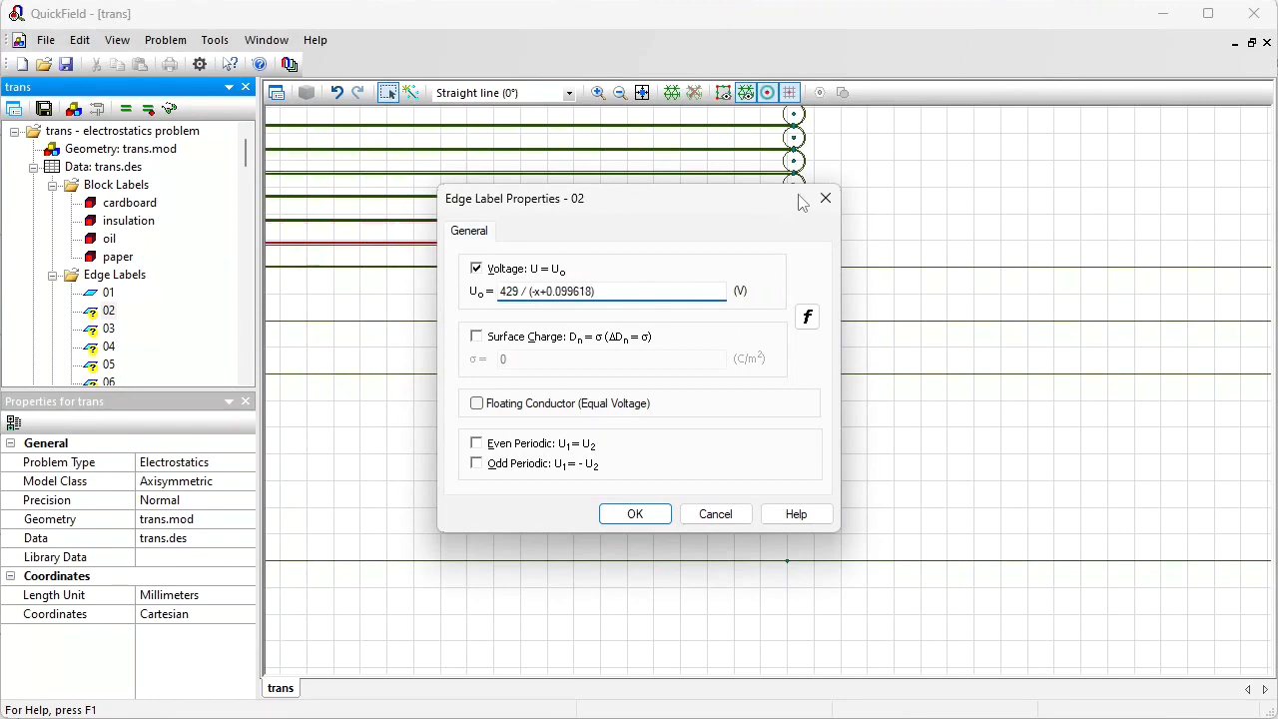
{"action": "left_click_drag", "start_coordinate": [756, 205], "coordinate": [761, 281]}
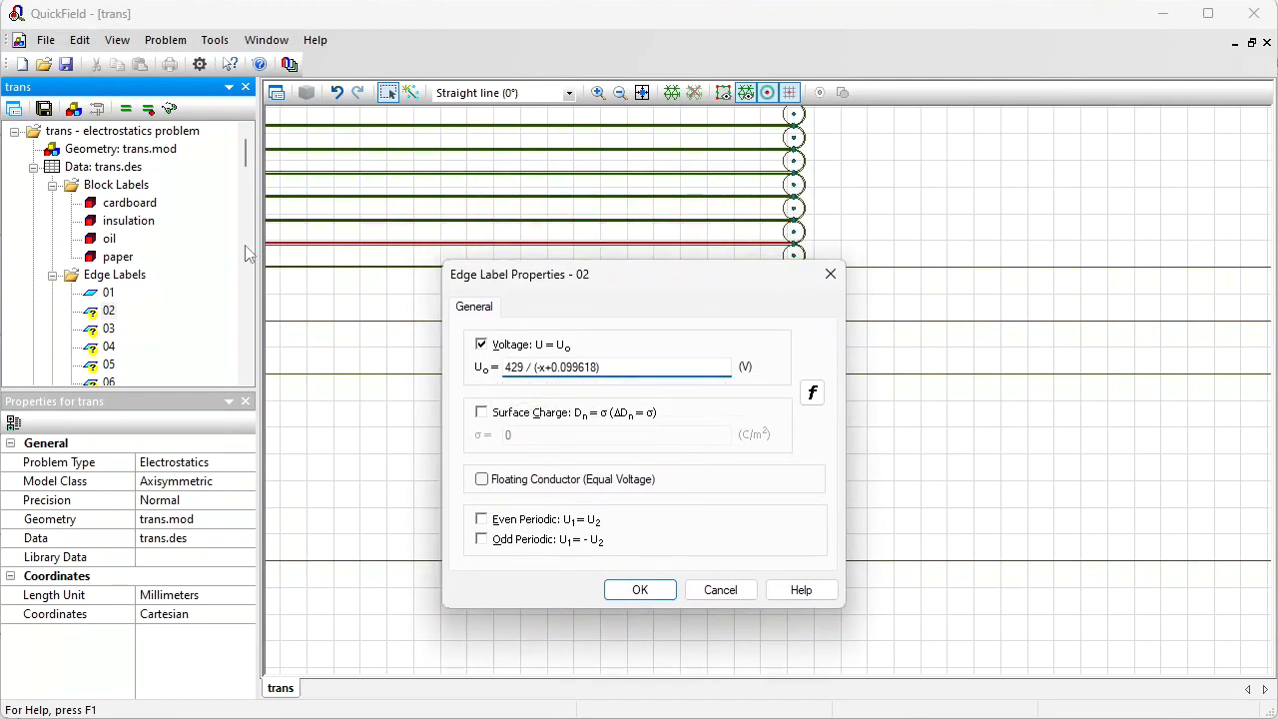
{"action": "type", "text": "/ (0.09 + 0.099618"}
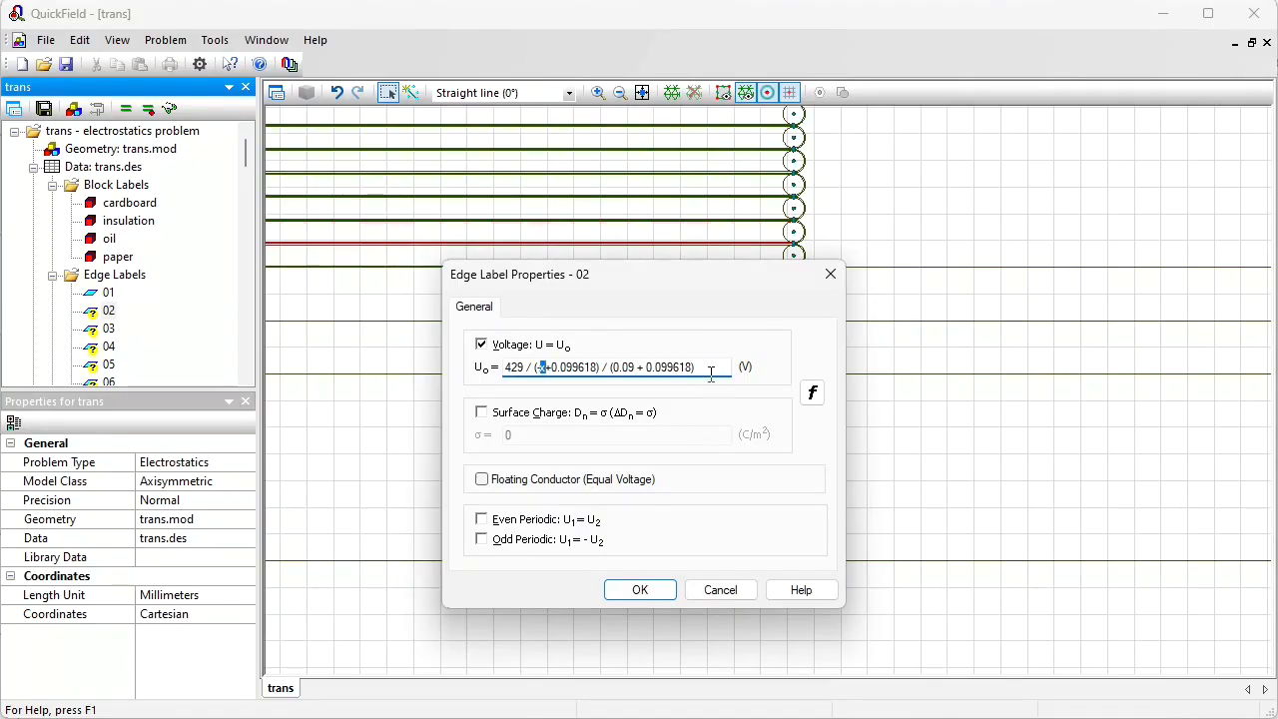
{"action": "type", "text": "x+0.099618) / (0.09 + 0.099618"}
{"action": "type", "text": "30"}
{"action": "key", "text": "ctrl+a"}
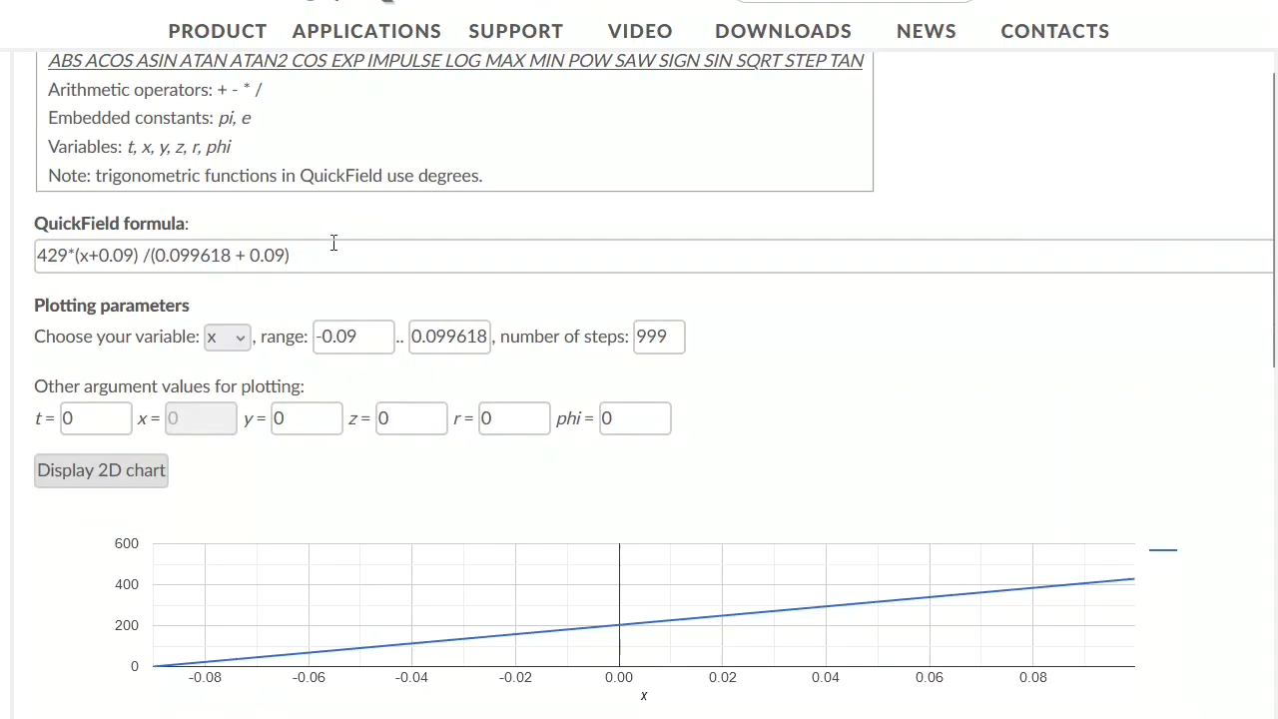
Step: Plot edge label 02's formula in the online checker, changing the first division to multiplication
{"action": "left_click_drag", "start_coordinate": [379, 251], "coordinate": [14, 251]}
{"action": "type", "text": "429 / (-x+0.099618) / (0.09 + 0.099618) + 430"}
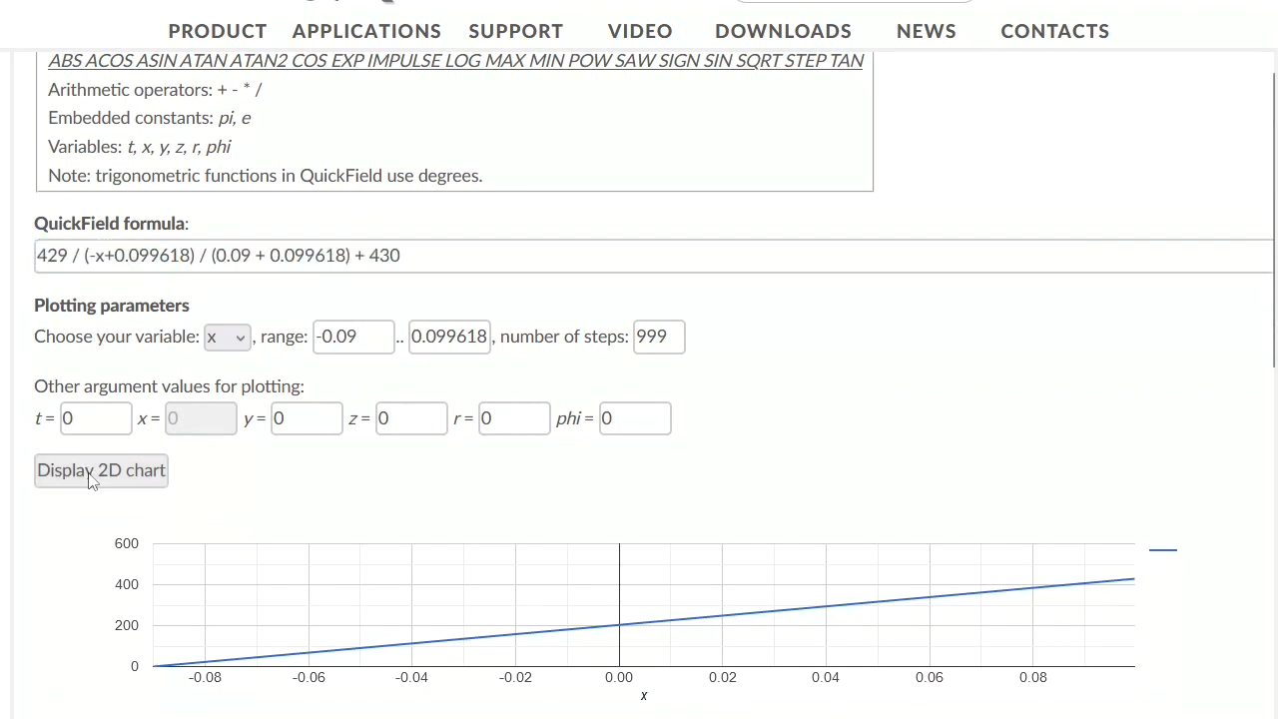
{"action": "left_click", "coordinate": [99, 471]}
{"action": "left_click", "coordinate": [83, 255]}
{"action": "key", "text": "BackSpace"}
{"action": "type", "text": "*"}
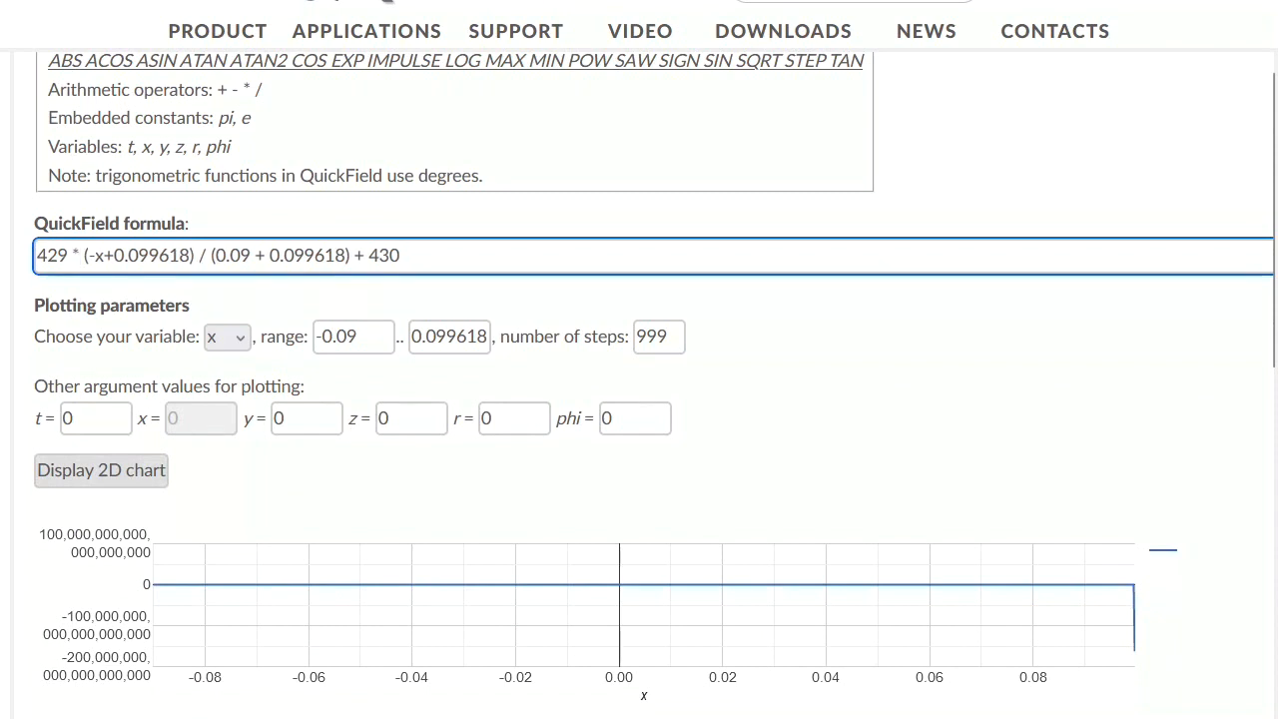
{"action": "left_click", "coordinate": [122, 467]}
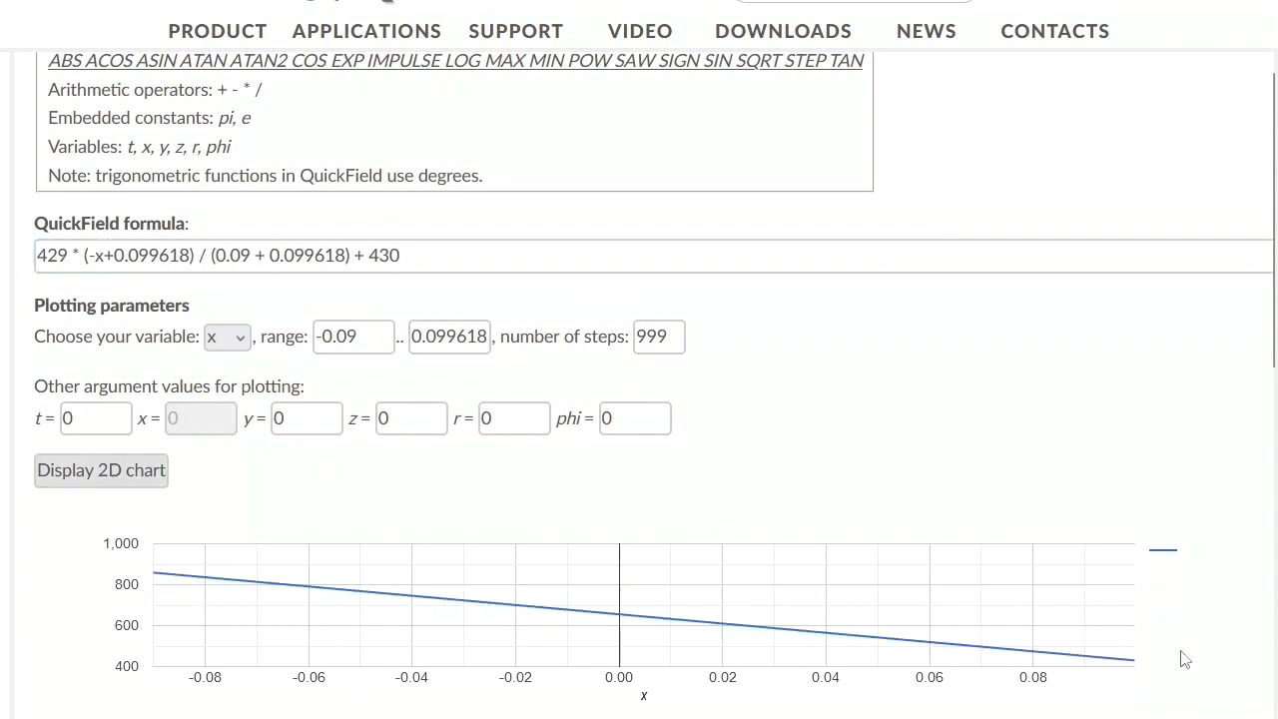
{"action": "mouse_move", "coordinate": [1135, 672]}
{"action": "mouse_move", "coordinate": [156, 579]}
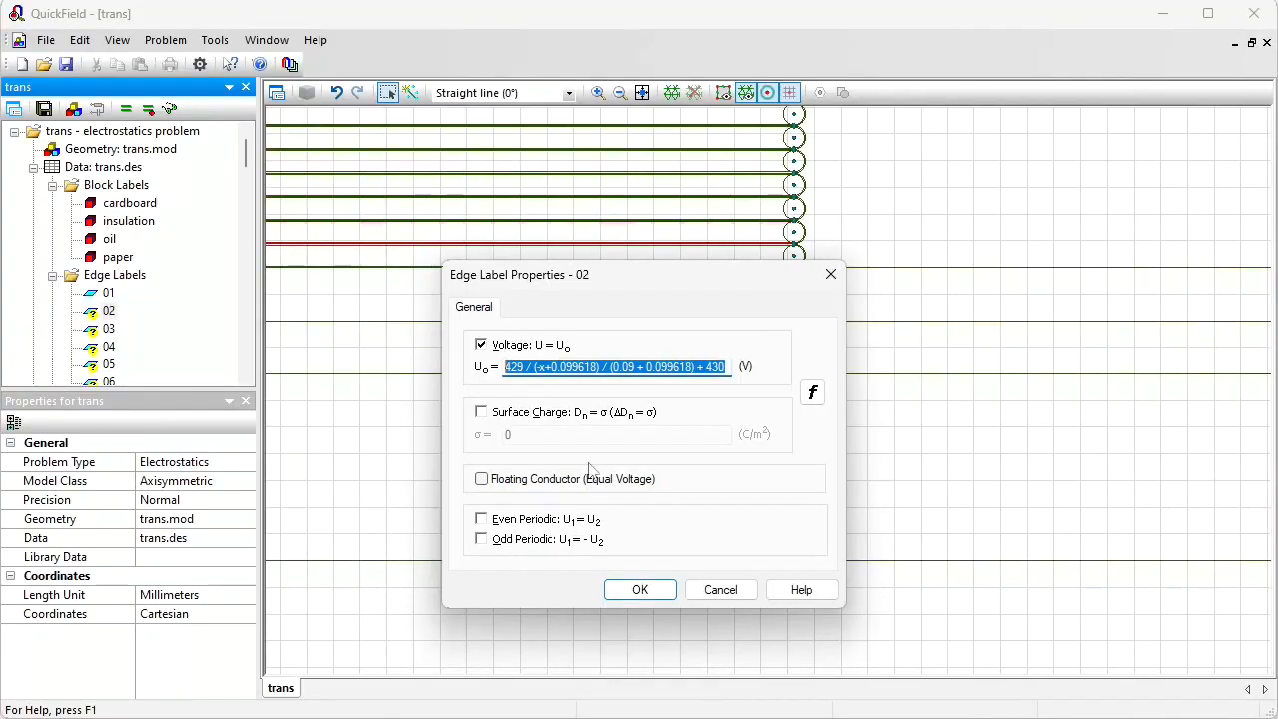
Step: Change edge label 02's formula to 429 * (-x+0.099618) / (0.09 + 0.099618) + 430 and apply it
{"action": "left_click", "coordinate": [533, 367]}
{"action": "key", "text": "BackSpace"}
{"action": "key", "text": "BackSpace"}
{"action": "type", "text": "*"}
{"action": "left_click", "coordinate": [642, 590]}
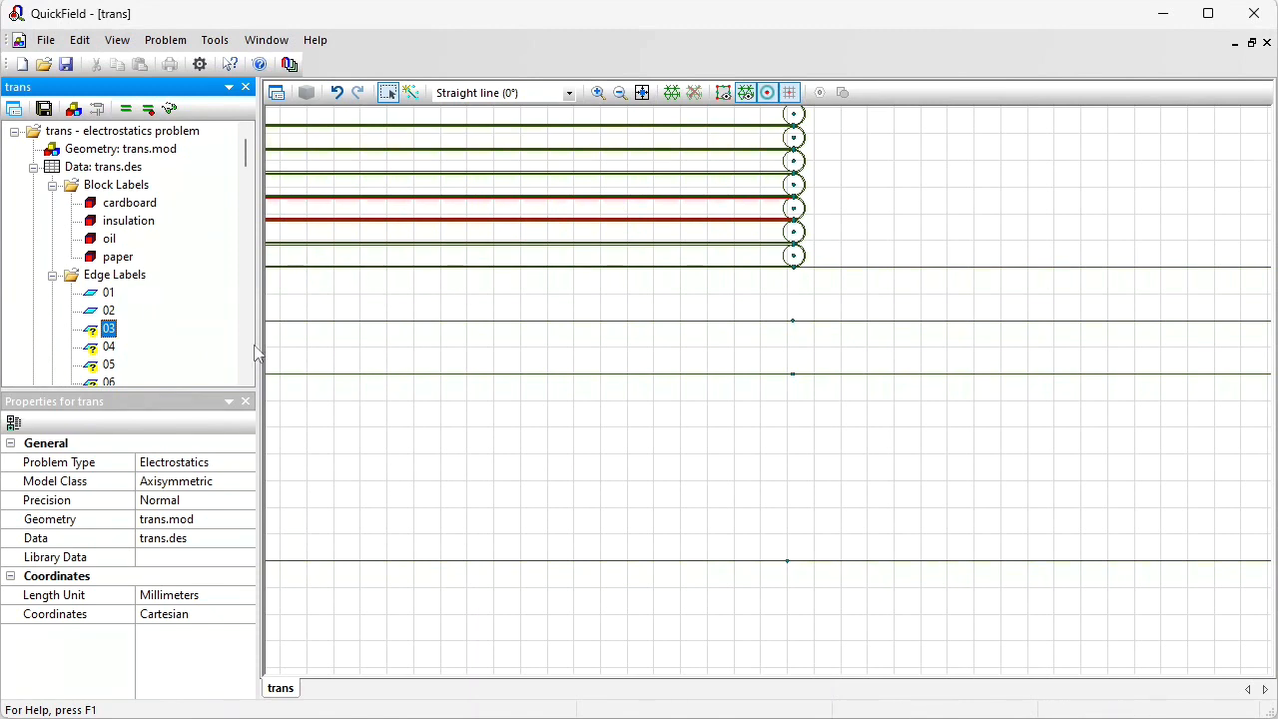
Step: Give edge label 03 a voltage condition copied from label 01's formula with + 860 appended, and copy it
{"action": "double_click", "coordinate": [108, 292]}
{"action": "left_click_drag", "start_coordinate": [657, 297], "coordinate": [363, 322]}
{"action": "key", "text": "ctrl+c"}
{"action": "left_click", "coordinate": [635, 513]}
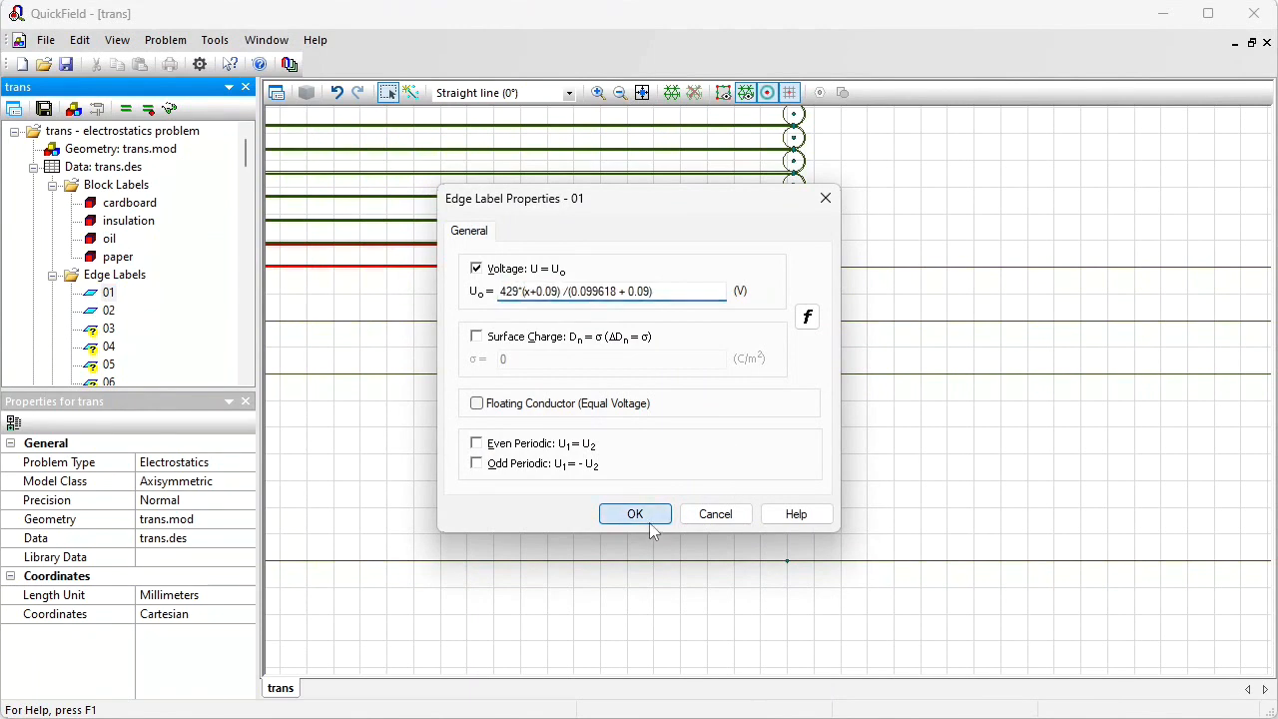
{"action": "double_click", "coordinate": [109, 330]}
{"action": "left_click", "coordinate": [525, 272]}
{"action": "key", "text": "ctrl+v"}
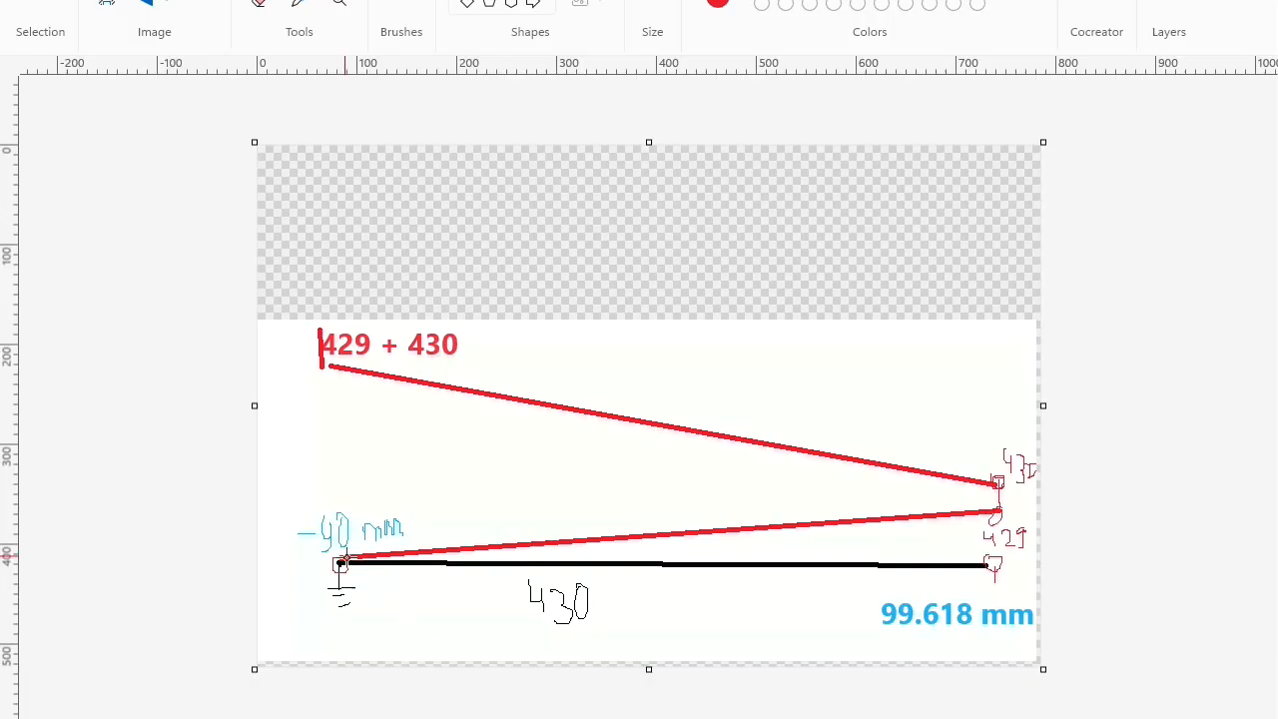
{"action": "mouse_move", "coordinate": [321, 318]}
{"action": "left_mouse_down"}
{"action": "mouse_move", "coordinate": [922, 154]}
{"action": "mouse_move", "coordinate": [985, 189]}
{"action": "left_mouse_up"}
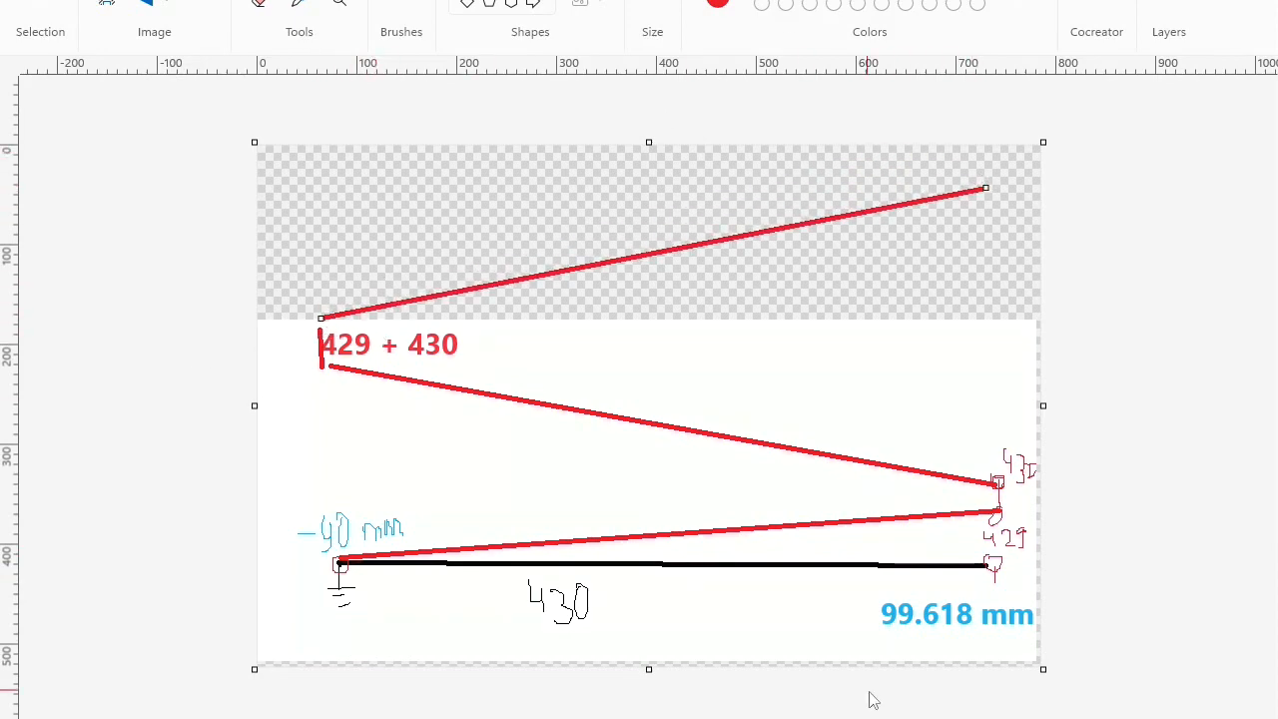
{"action": "key", "text": "alt+Tab"}
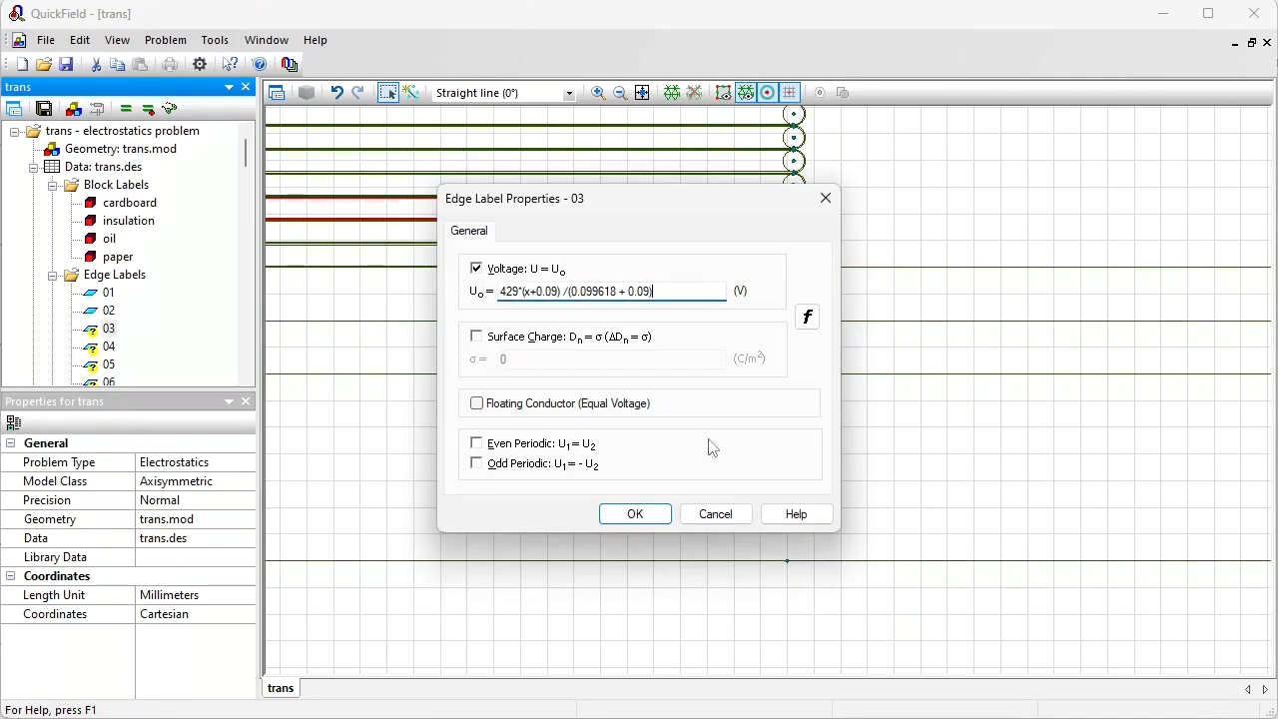
{"action": "type", "text": "+ 860"}
{"action": "left_click_drag", "start_coordinate": [693, 290], "coordinate": [475, 305]}
{"action": "key", "text": "ctrl+c"}
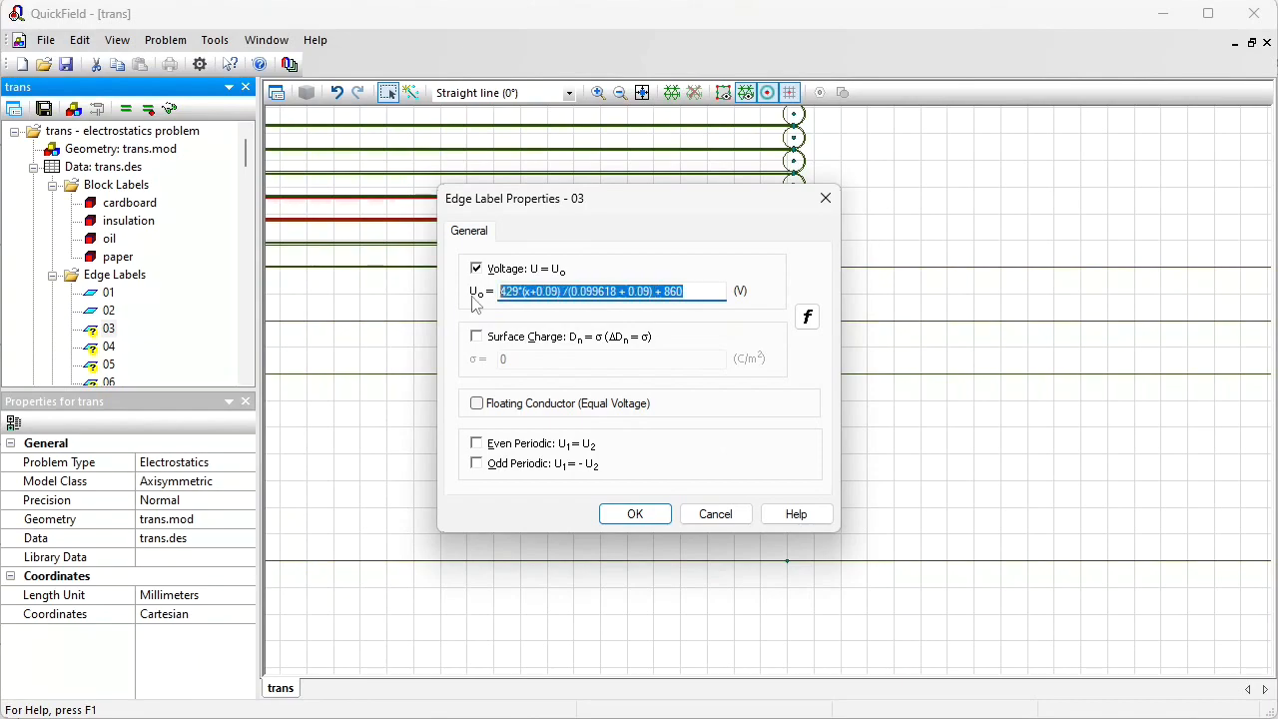
Step: Plot edge label 03's formula in the online checker, then apply label 03
{"action": "key", "text": "alt+Tab"}
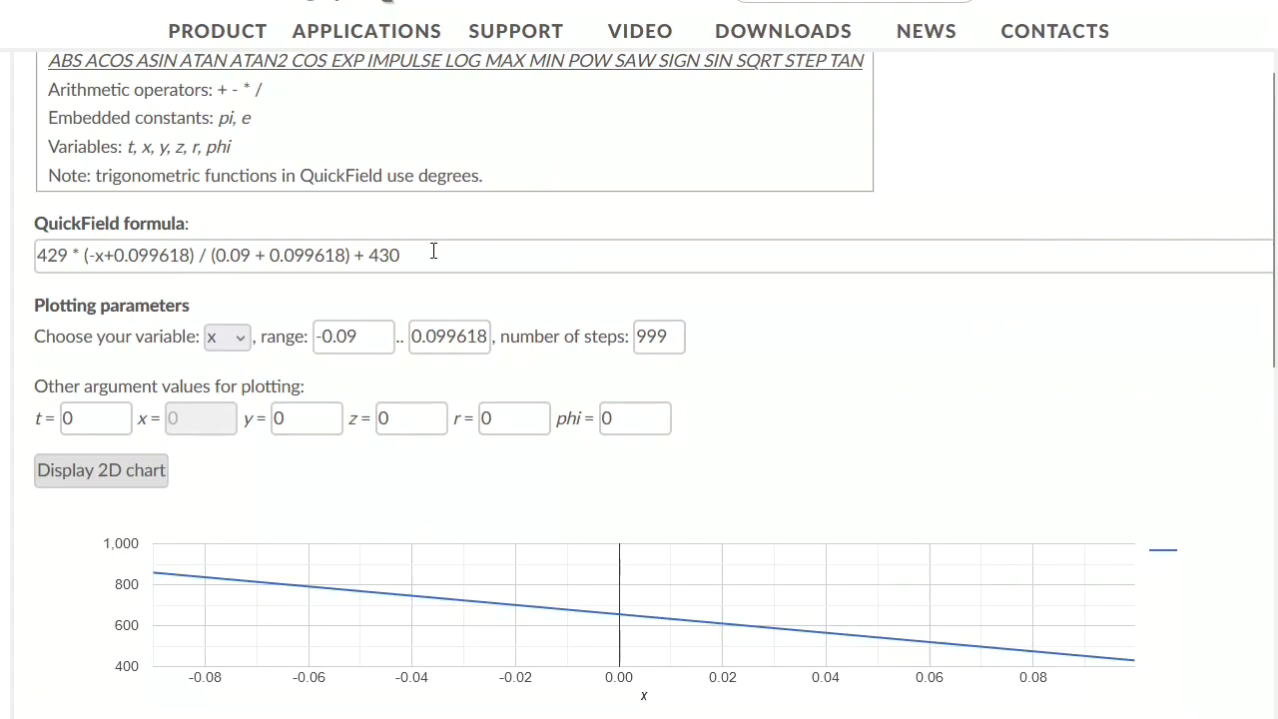
{"action": "left_click_drag", "start_coordinate": [433, 252], "coordinate": [50, 266]}
{"action": "key", "text": "ctrl+v"}
{"action": "left_click", "coordinate": [90, 473]}
{"action": "mouse_move", "coordinate": [155, 656]}
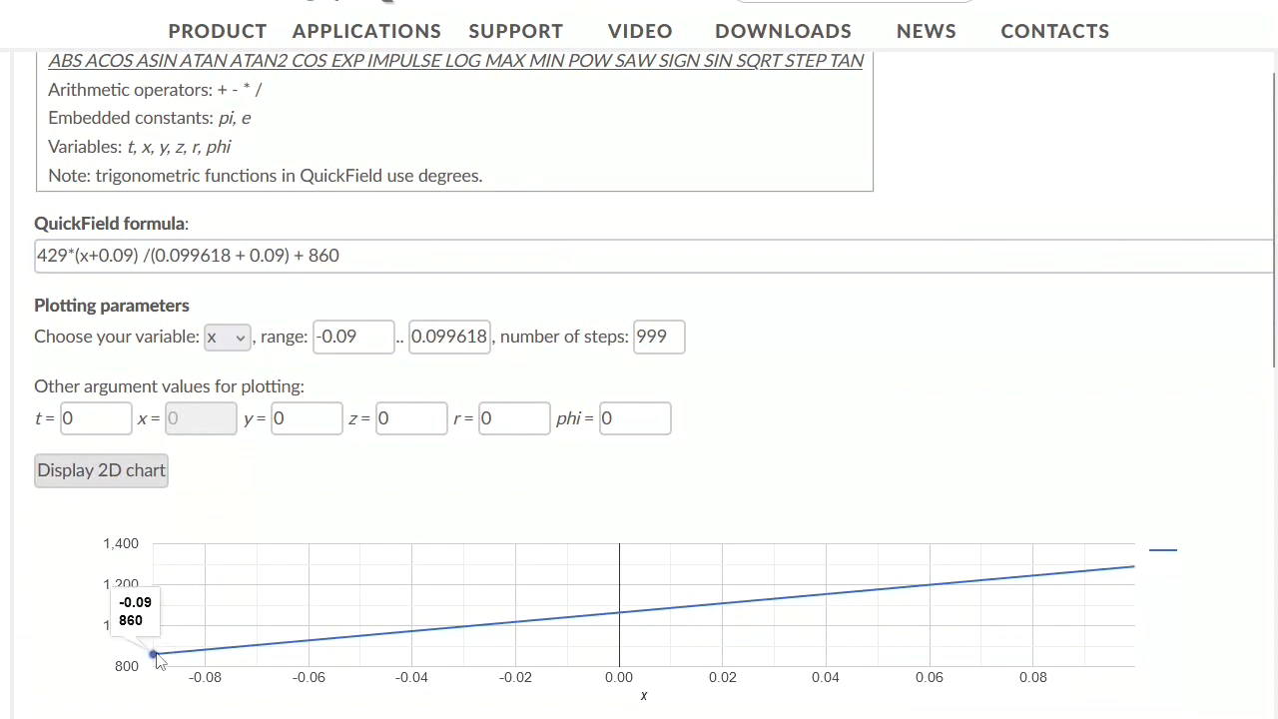
{"action": "mouse_move", "coordinate": [1135, 570]}
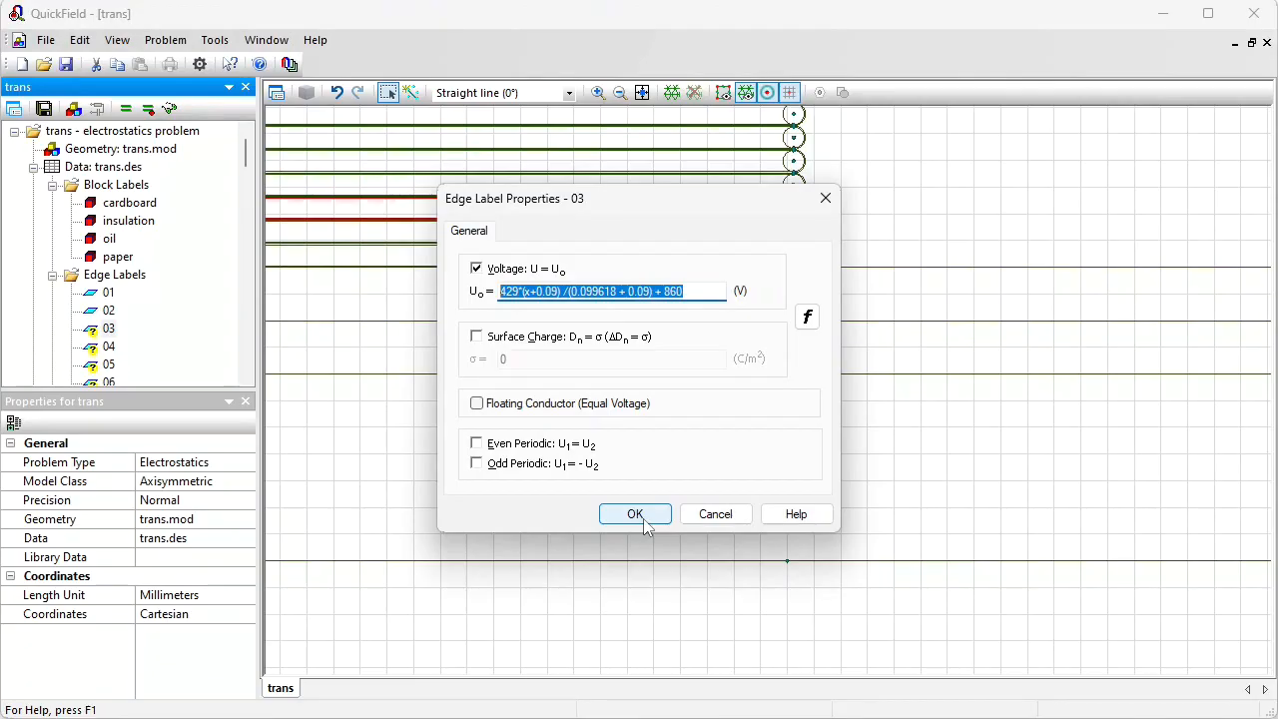
{"action": "left_click", "coordinate": [651, 527]}
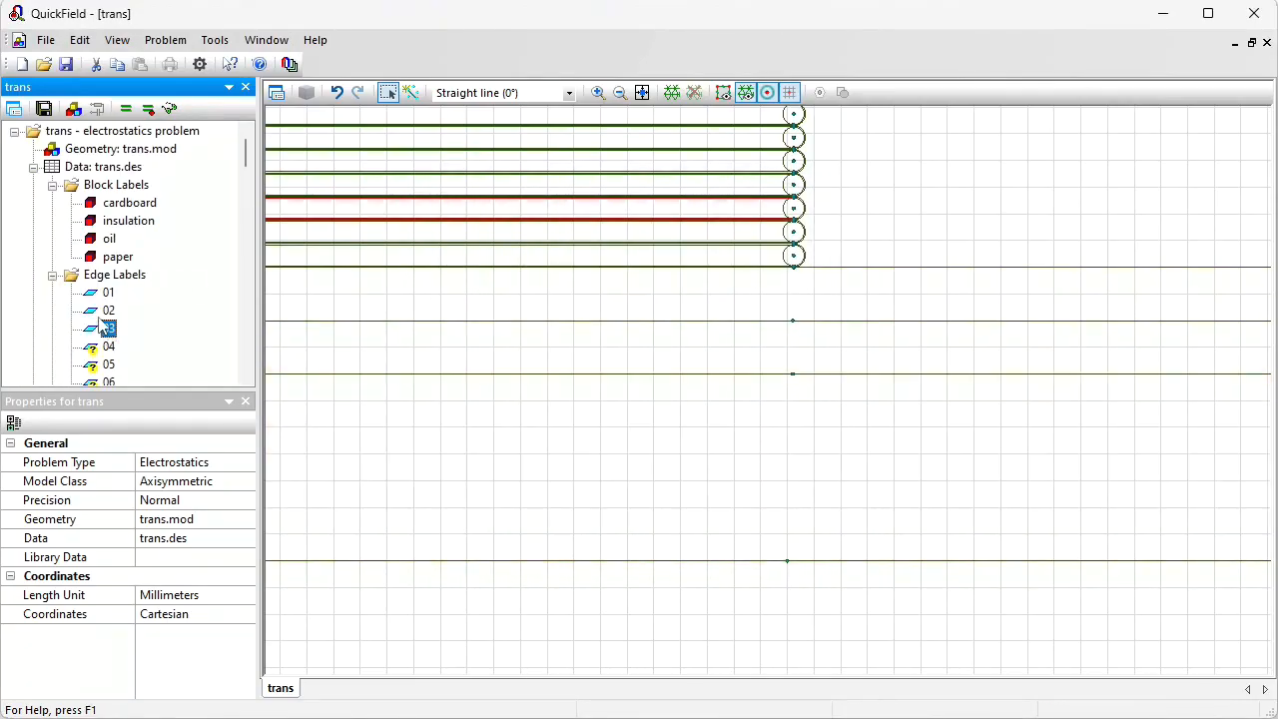
Step: Give edge label 04 a voltage condition with label 02's formula ending in + 430*3
{"action": "double_click", "coordinate": [108, 311]}
{"action": "left_click_drag", "start_coordinate": [716, 291], "coordinate": [350, 294]}
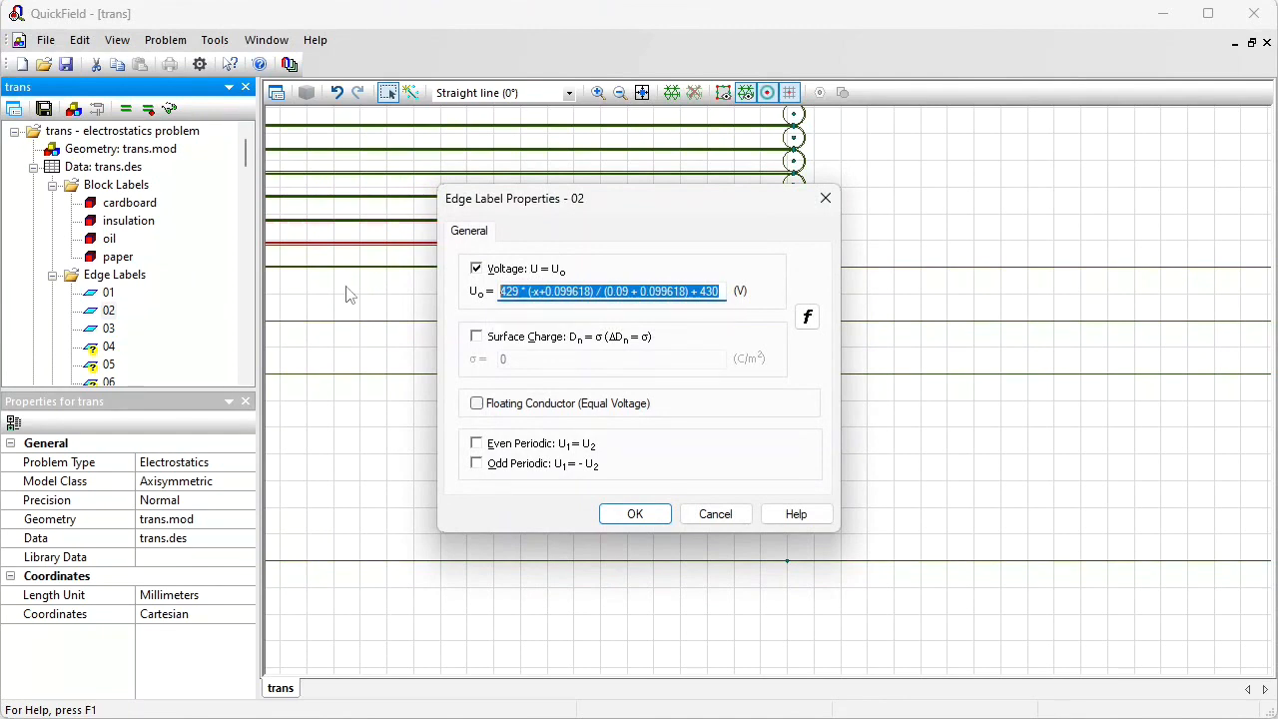
{"action": "key", "text": "Escape"}
{"action": "key", "text": "Down"}
{"action": "key", "text": "Down"}
{"action": "key", "text": "Return"}
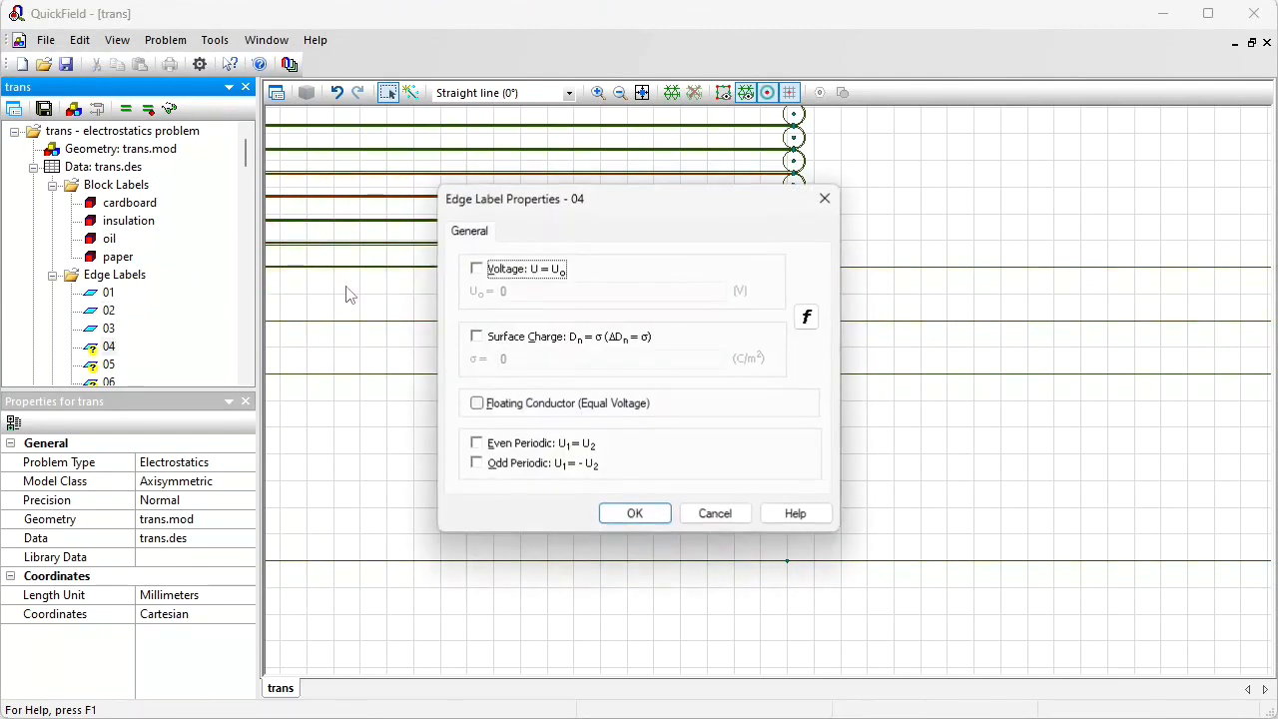
{"action": "left_click", "coordinate": [476, 268]}
{"action": "left_click", "coordinate": [580, 292]}
{"action": "type", "text": "429 * (-x+0.099618) / (0.09 + 0.099618) + 430"}
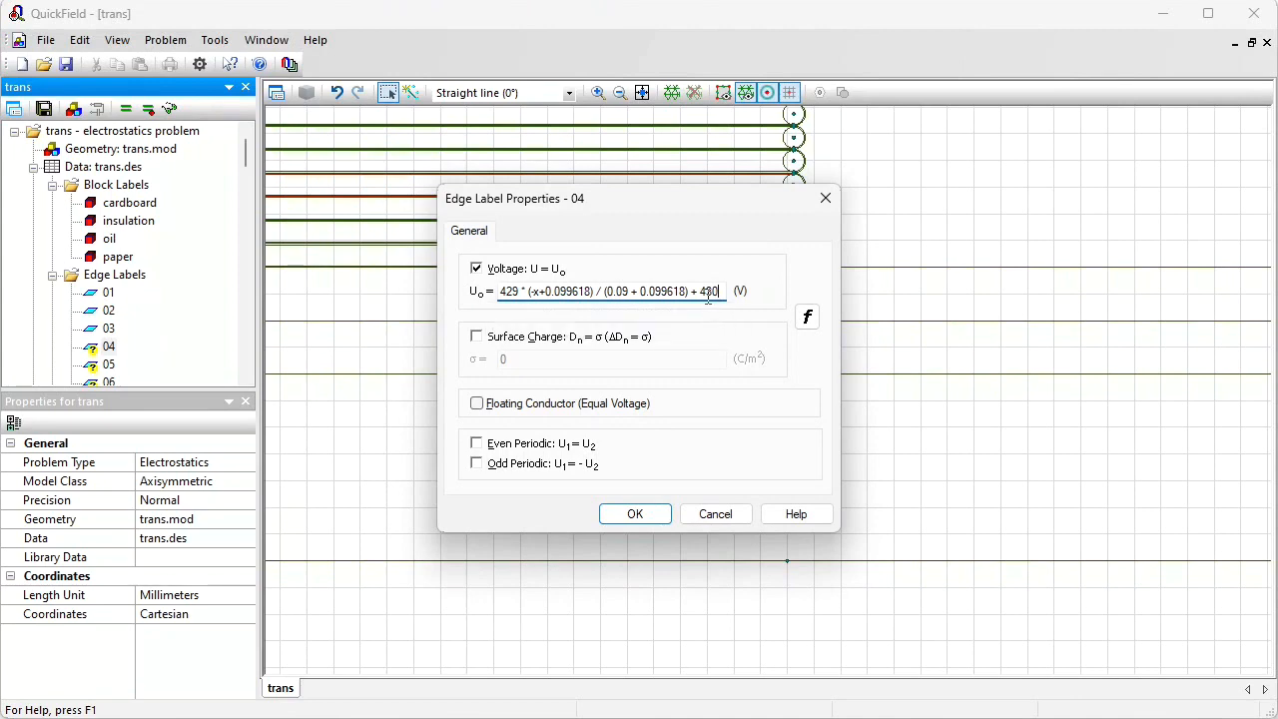
{"action": "type", "text": "*3"}
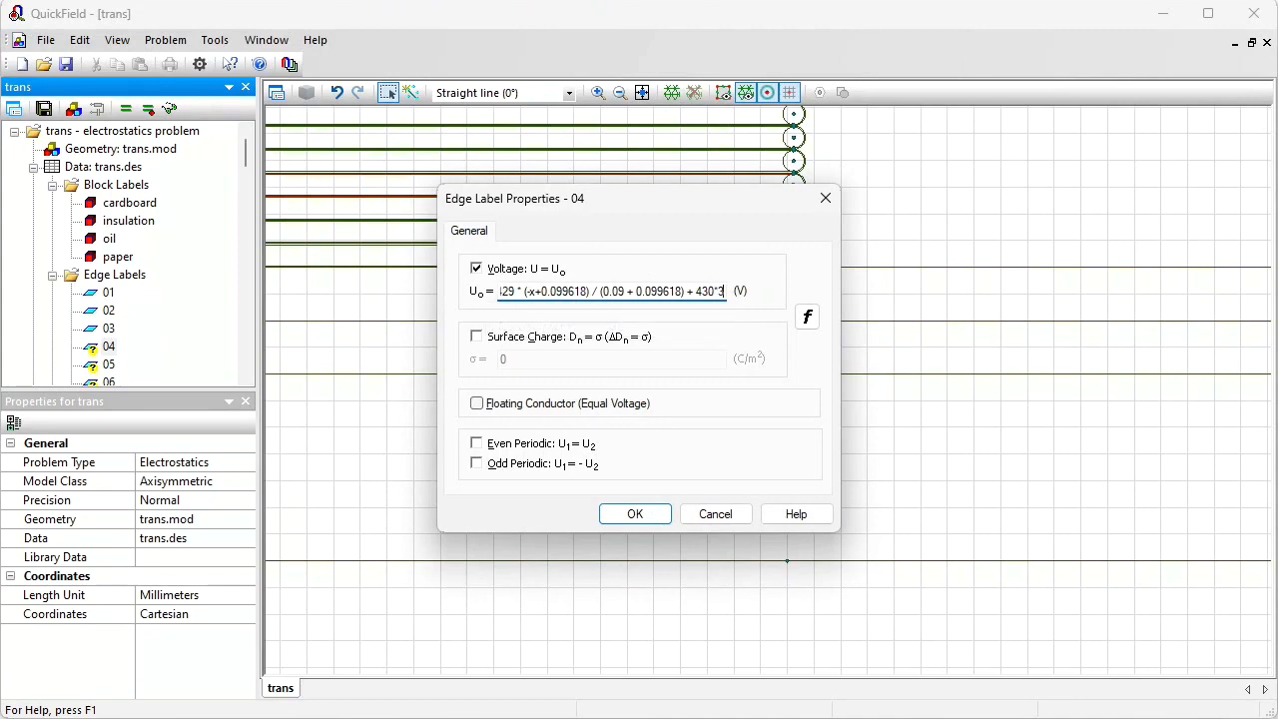
{"action": "left_click", "coordinate": [661, 516]}
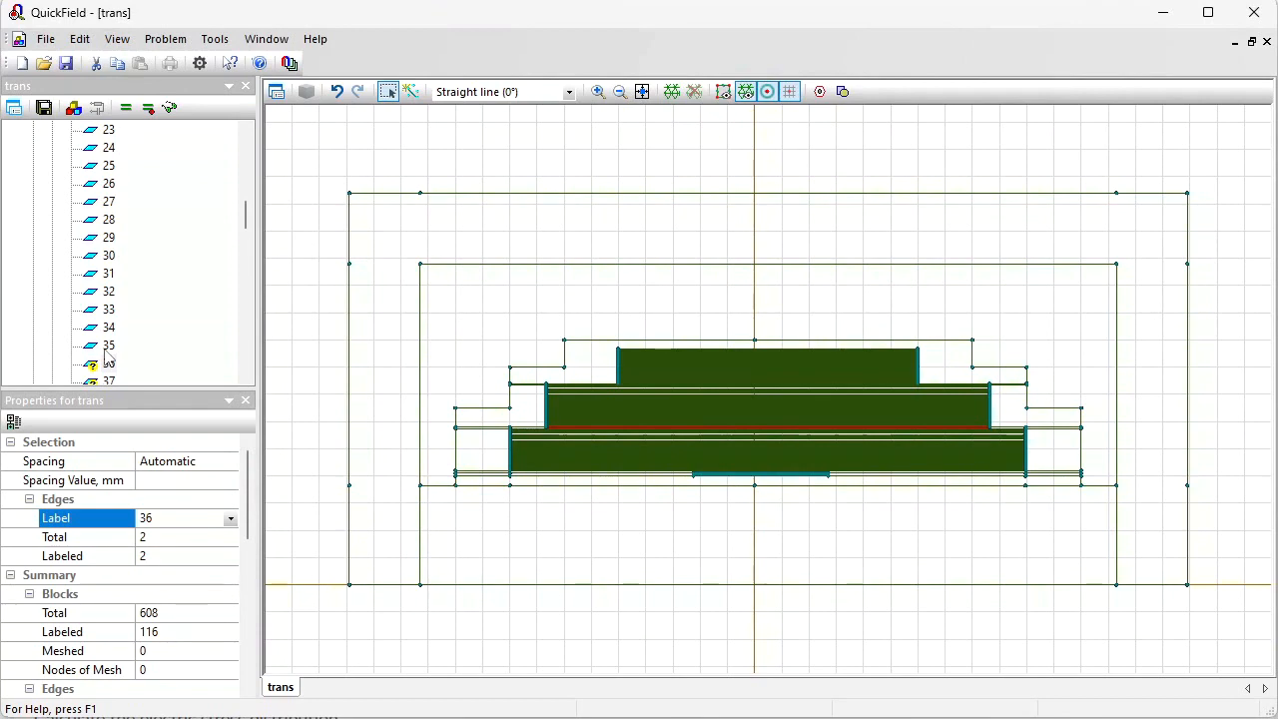
Step: Copy edge label 34's voltage formula into edge label 36, ending it with + 430*35
{"action": "left_click_drag", "start_coordinate": [247, 217], "coordinate": [246, 230]}
{"action": "double_click", "coordinate": [109, 221]}
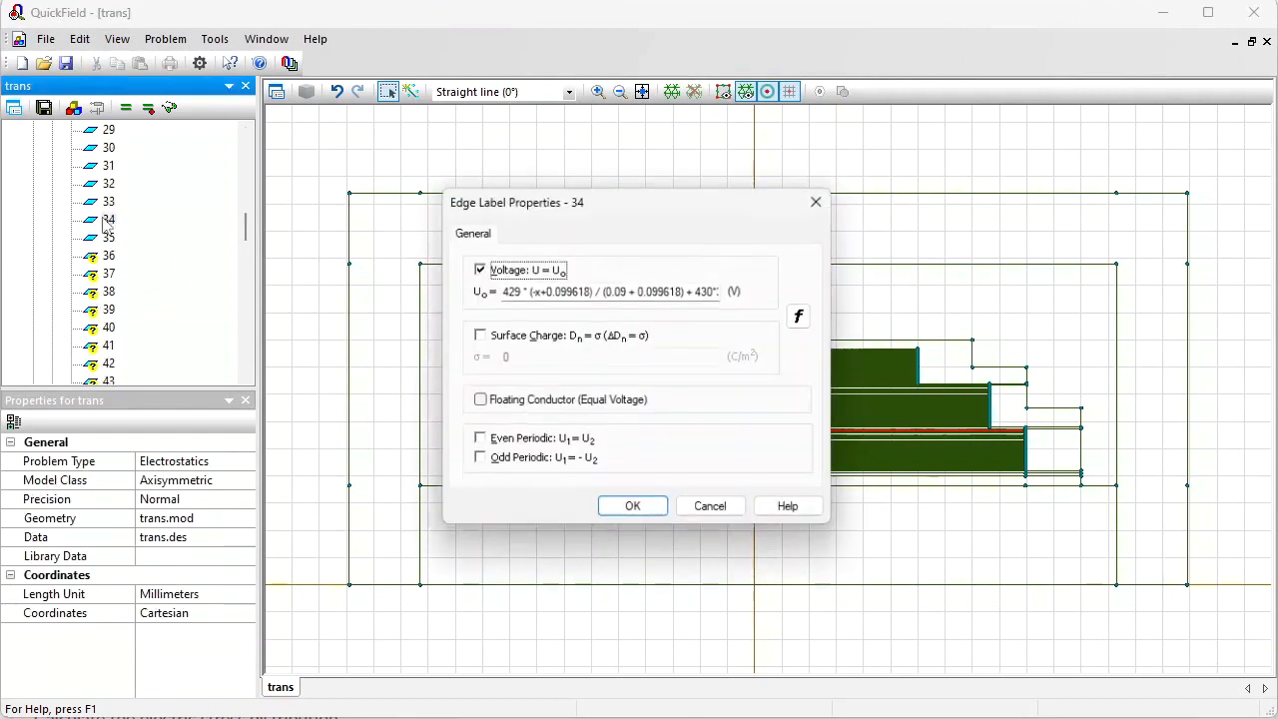
{"action": "left_click", "coordinate": [643, 291]}
{"action": "key", "text": "ctrl+a"}
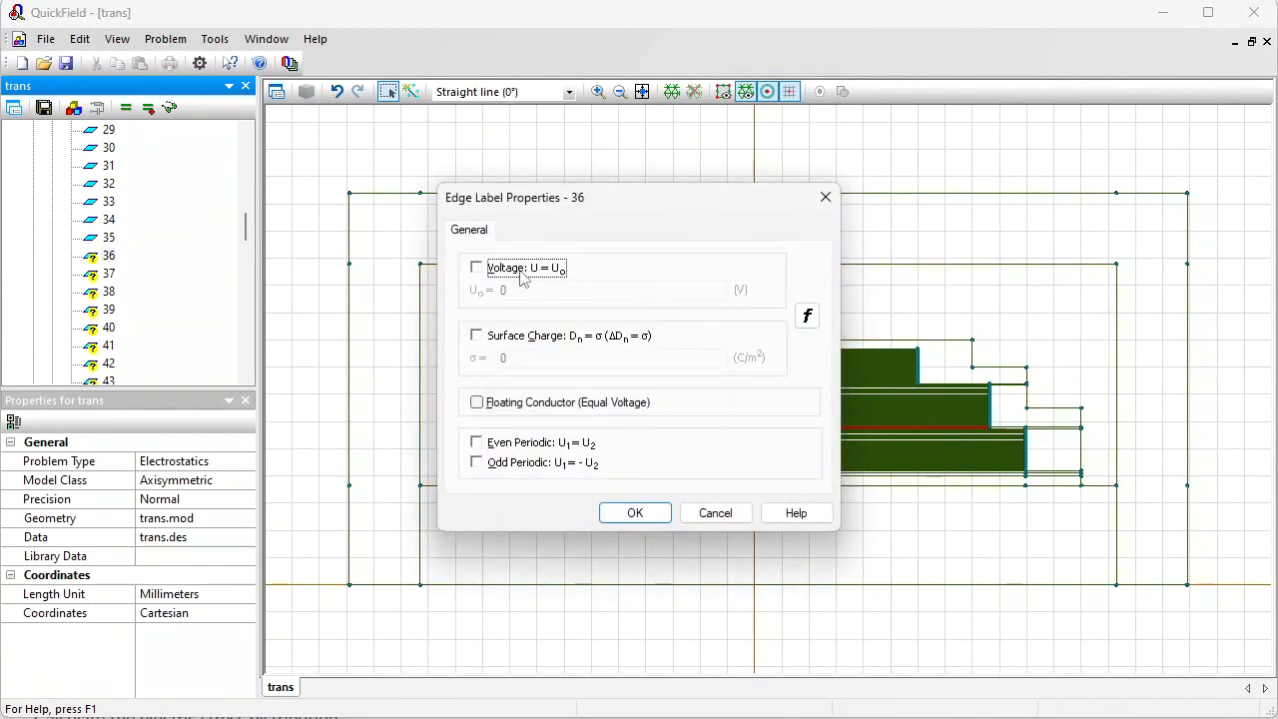
{"action": "left_click", "coordinate": [521, 276]}
{"action": "key", "text": "ctrl+v"}
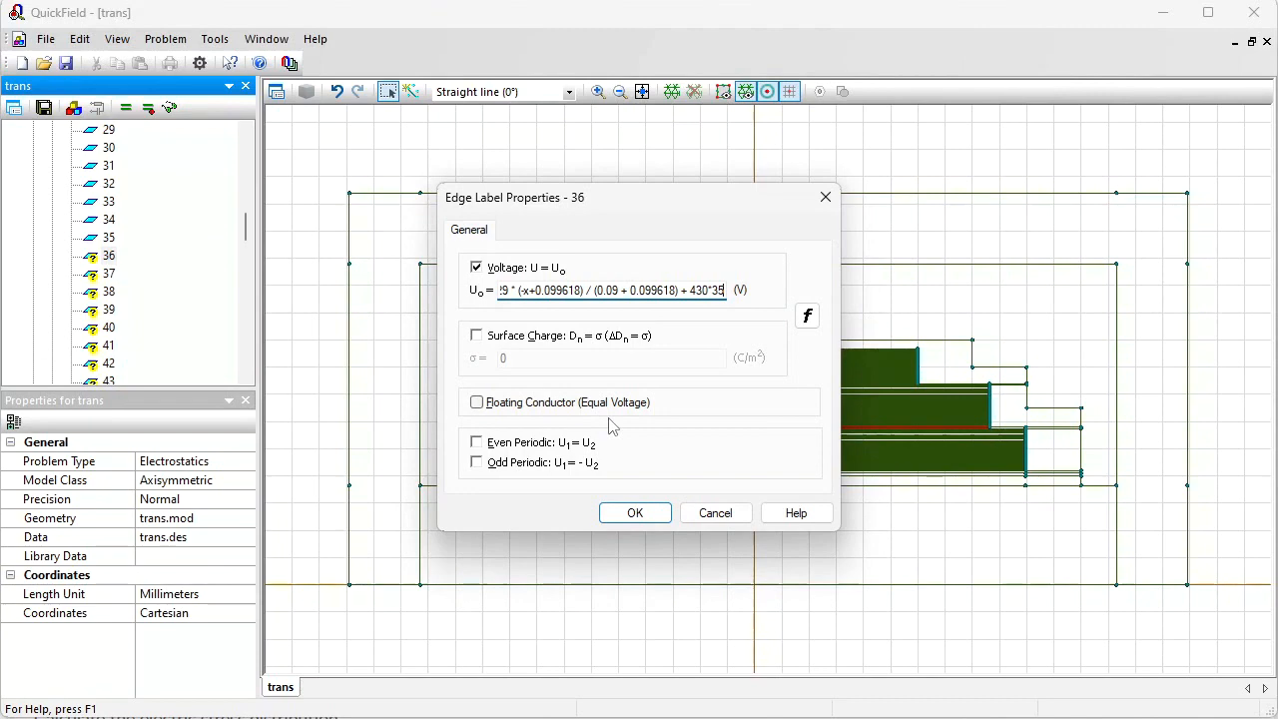
Step: Zoom in on the winding turn ends and select their vertices to read the X coordinates
{"action": "left_click_drag", "start_coordinate": [599, 197], "coordinate": [551, 11]}
{"action": "left_click_drag", "start_coordinate": [605, 105], "coordinate": [395, 105]}
{"action": "left_click", "coordinate": [460, 105]}
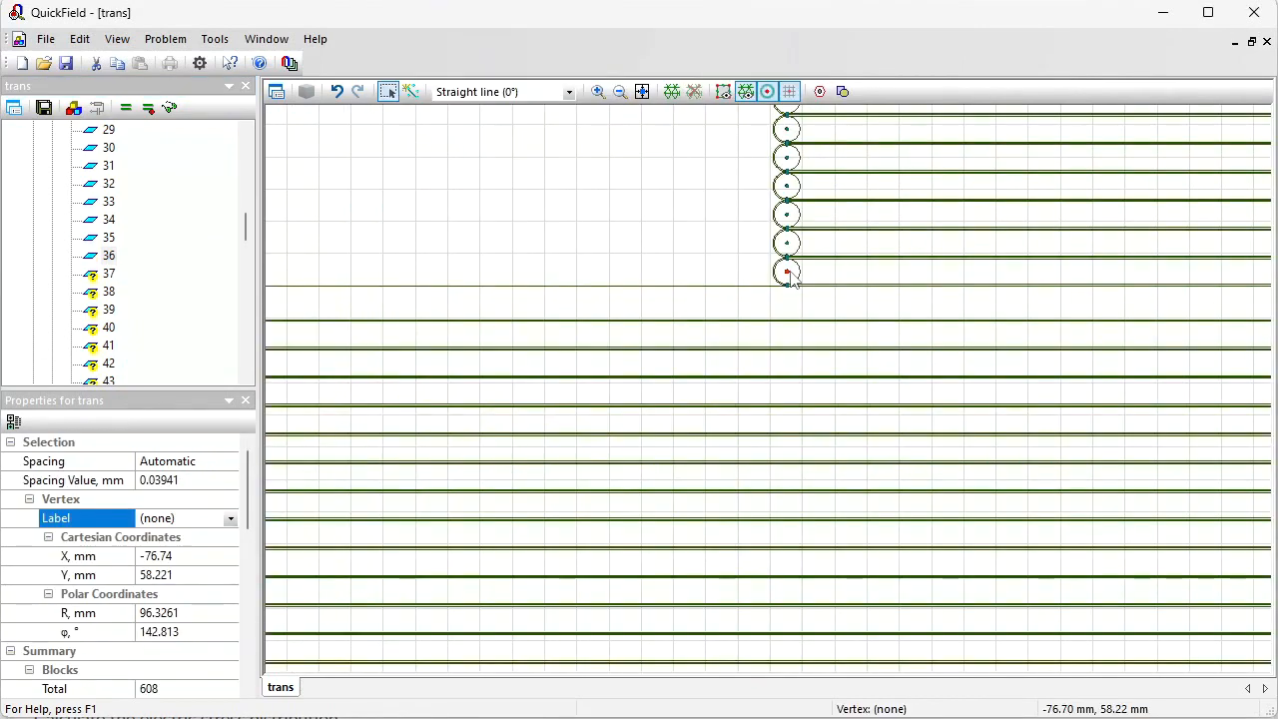
{"action": "left_click", "coordinate": [171, 556]}
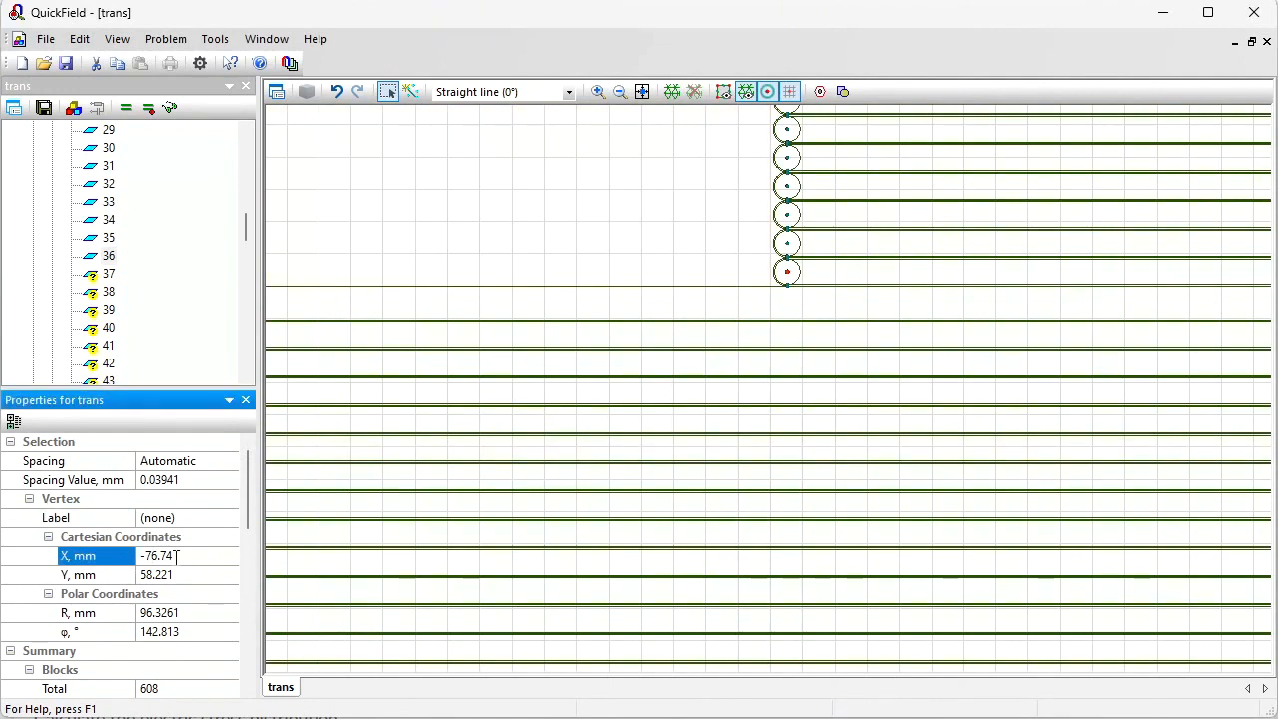
{"action": "left_click", "coordinate": [109, 255]}
{"action": "left_click", "coordinate": [642, 91]}
{"action": "left_click", "coordinate": [599, 91]}
{"action": "left_click_drag", "start_coordinate": [979, 415], "coordinate": [1011, 450]}
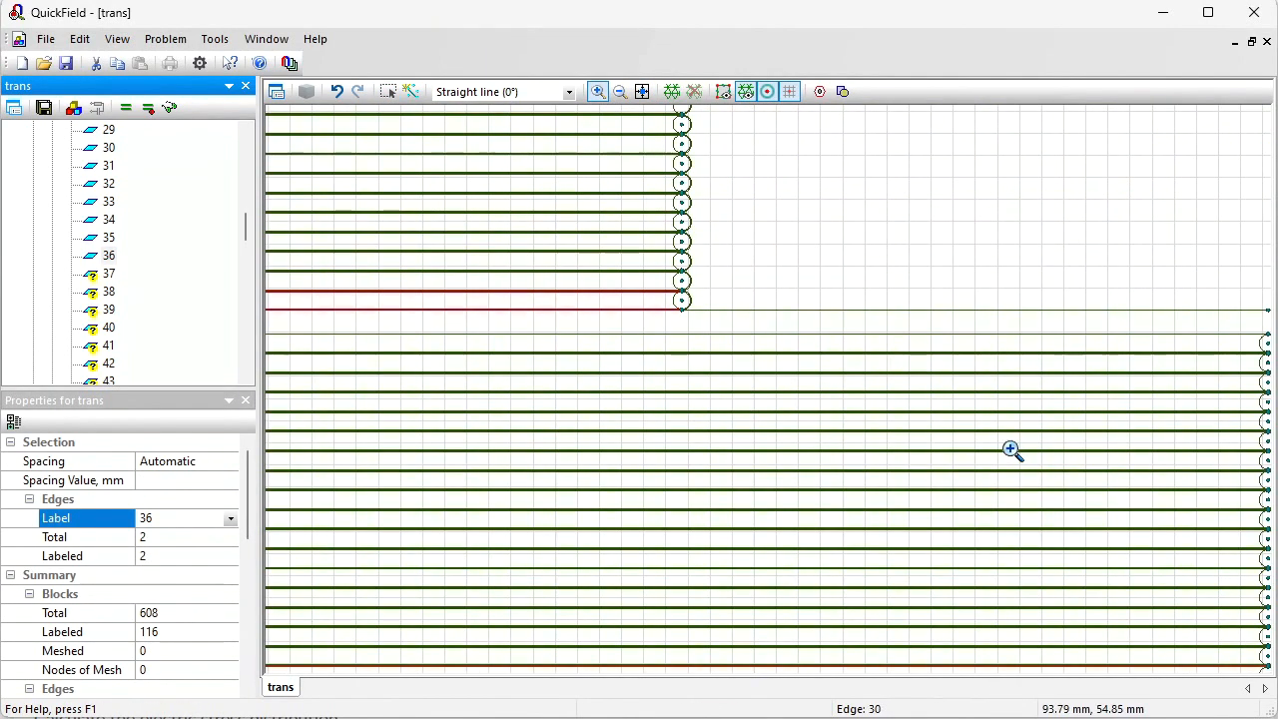
{"action": "left_click", "coordinate": [388, 92]}
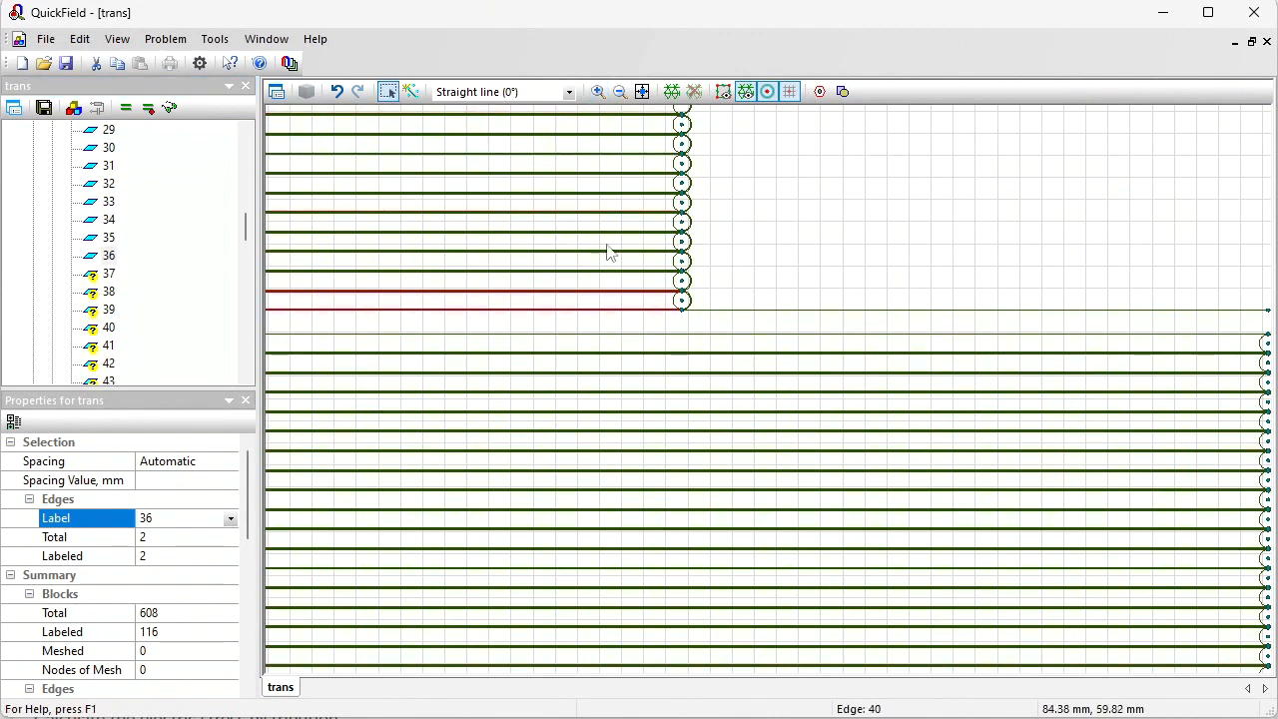
{"action": "left_click", "coordinate": [683, 302]}
{"action": "left_click", "coordinate": [192, 556]}
{"action": "left_click", "coordinate": [192, 556]}
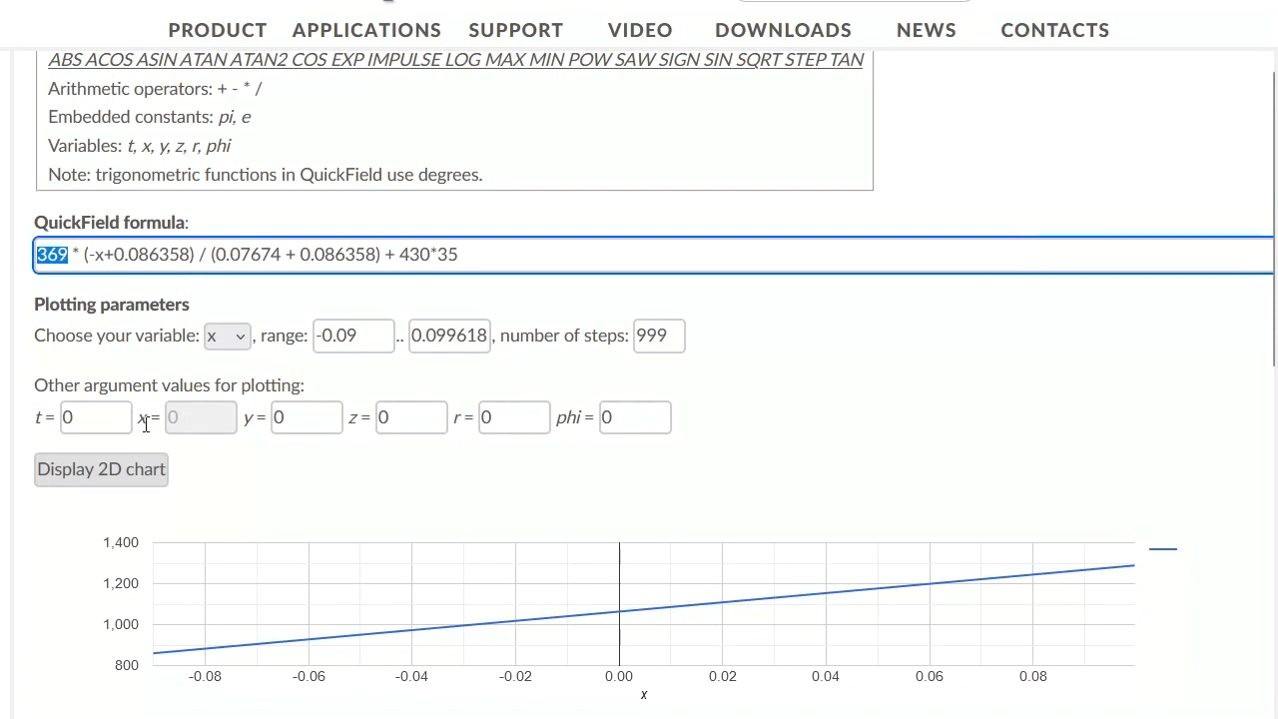
Step: In the online checker, set the plot range from -0.07674 to 0.086358 and display the chart
{"action": "left_click_drag", "start_coordinate": [282, 256], "coordinate": [216, 257]}
{"action": "key", "text": "ctrl+c"}
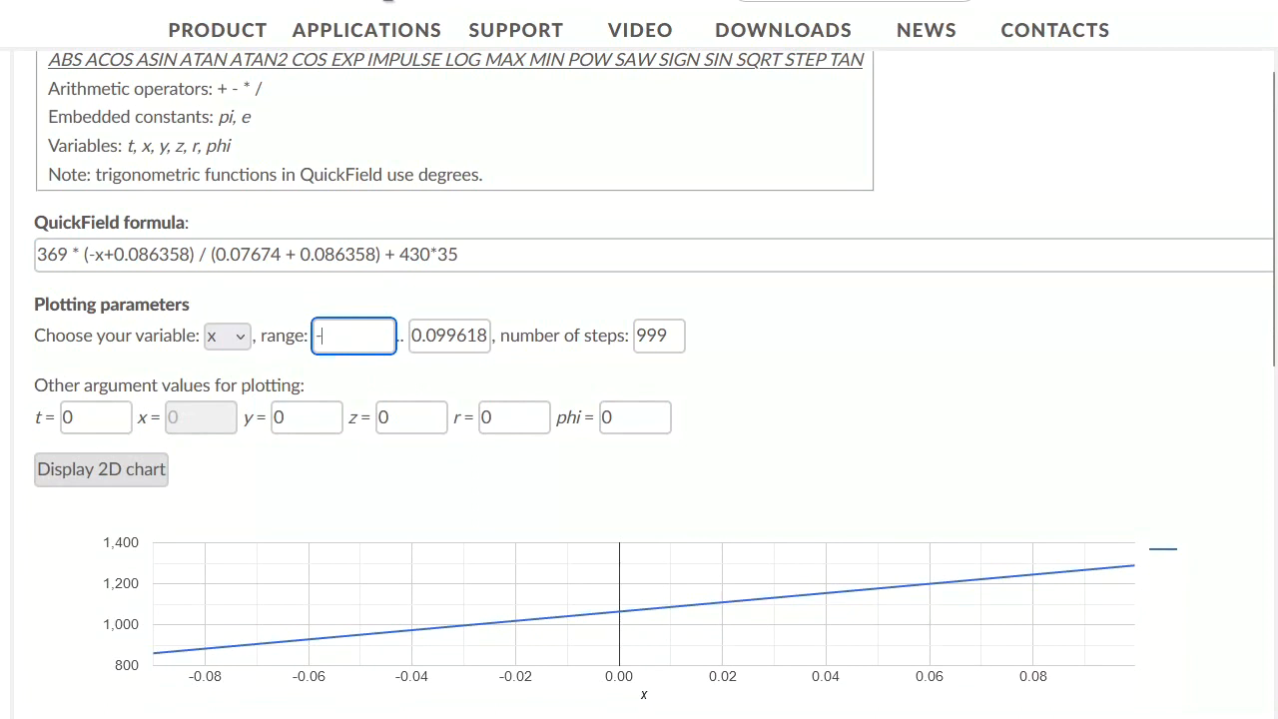
{"action": "type", "text": "-"}
{"action": "key", "text": "ctrl+v"}
{"action": "left_click_drag", "start_coordinate": [302, 253], "coordinate": [375, 253]}
{"action": "key", "text": "ctrl+c"}
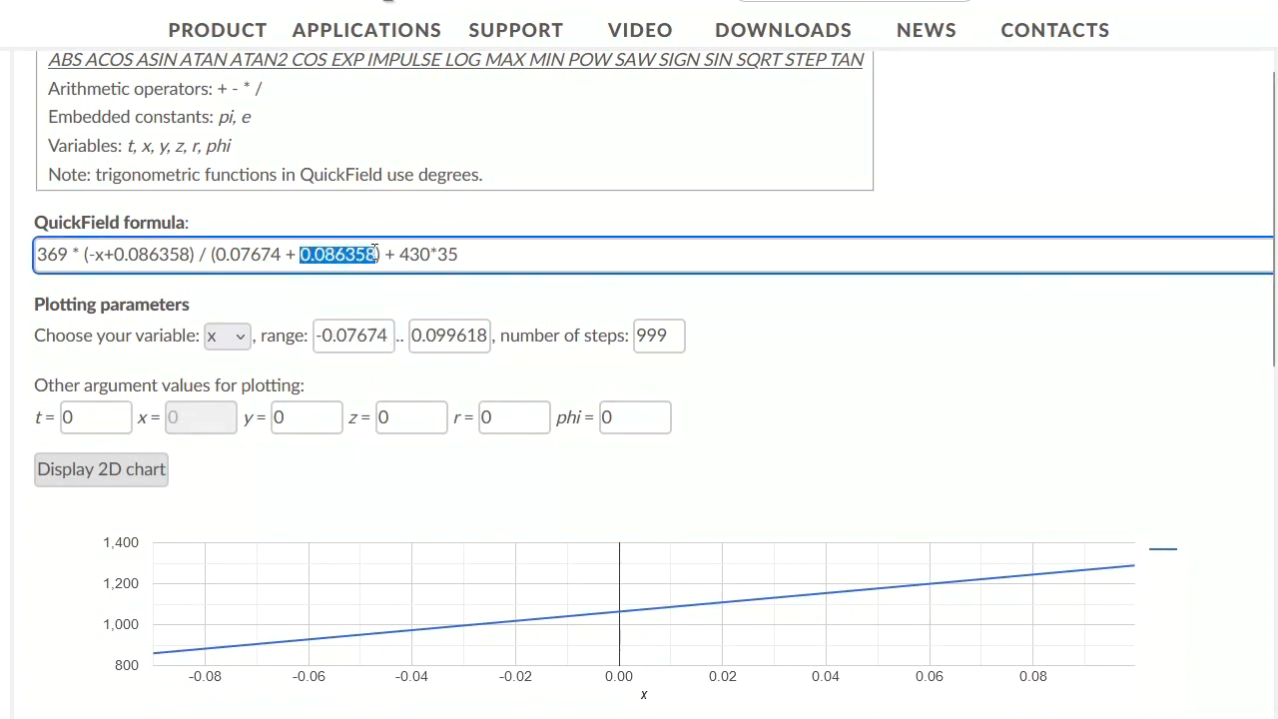
{"action": "left_click_drag", "start_coordinate": [412, 338], "coordinate": [506, 336]}
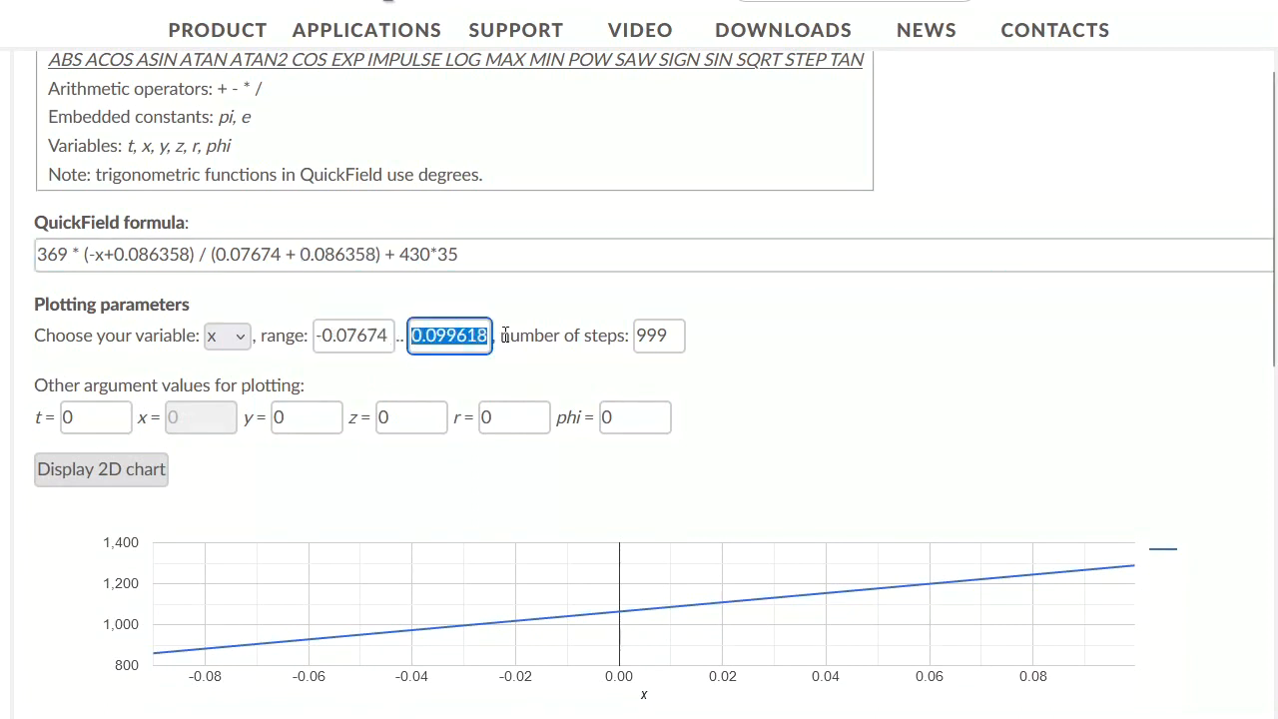
{"action": "key", "text": "ctrl+v"}
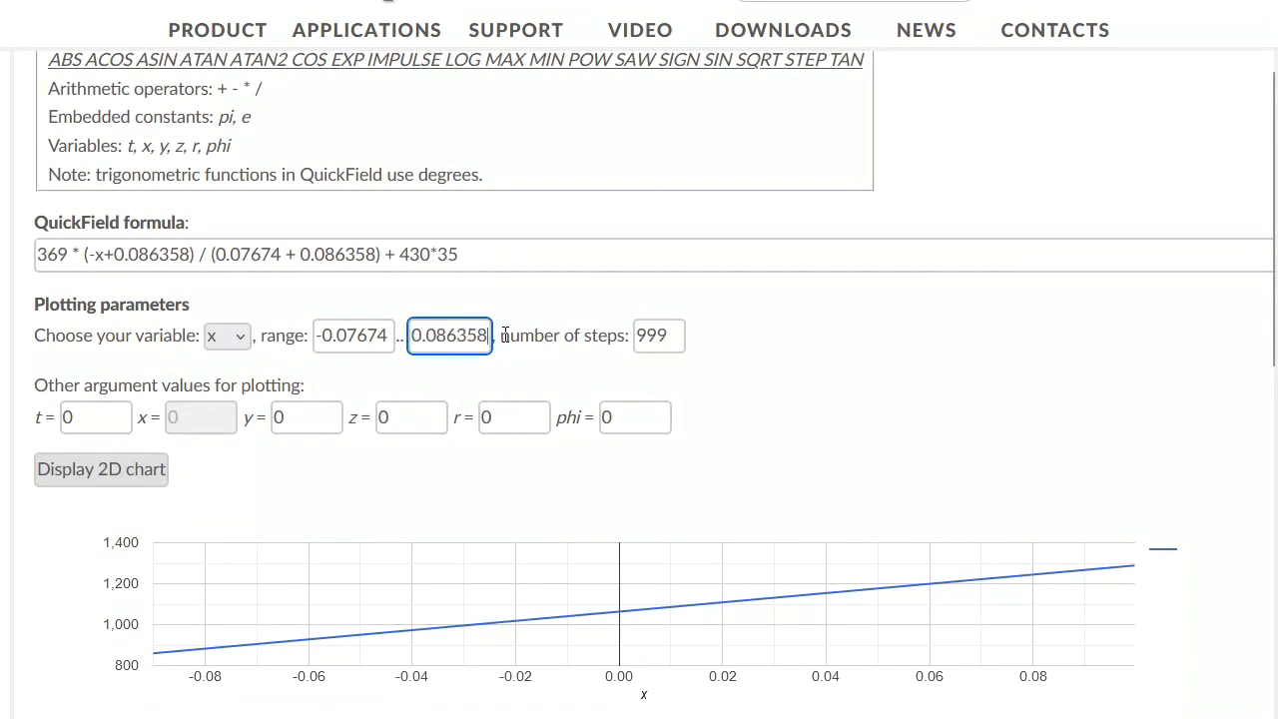
{"action": "left_click", "coordinate": [67, 481]}
Step: Paste edge label 35's voltage formula into edge label 37, ending it with + 430*35 + 1*370
{"action": "key", "text": "alt+Tab"}
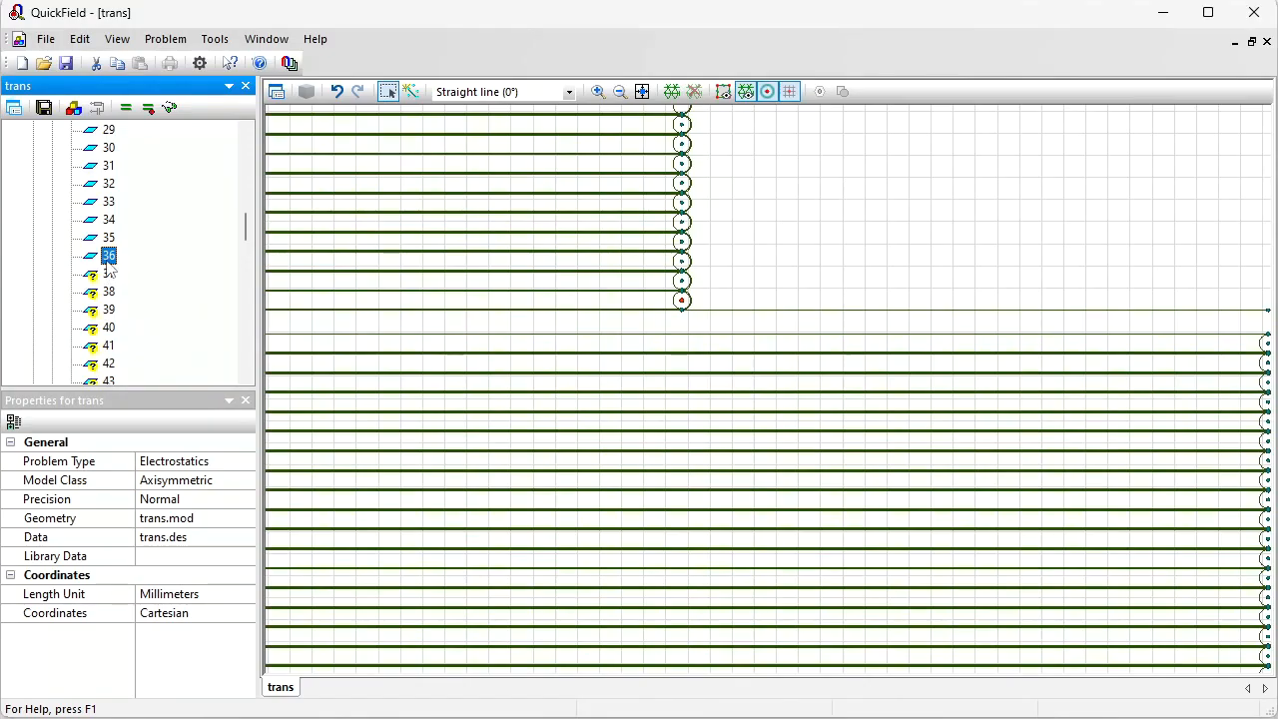
{"action": "double_click", "coordinate": [108, 236]}
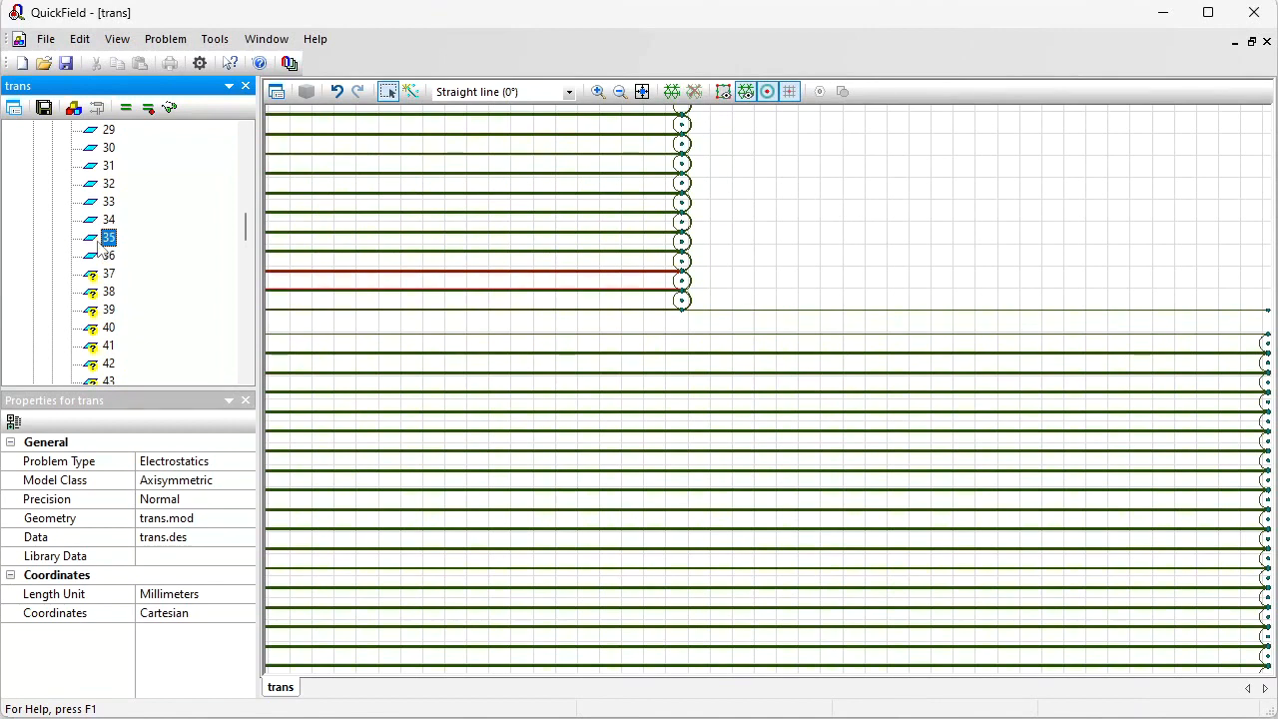
{"action": "left_click", "coordinate": [562, 290]}
{"action": "key", "text": "ctrl+a"}
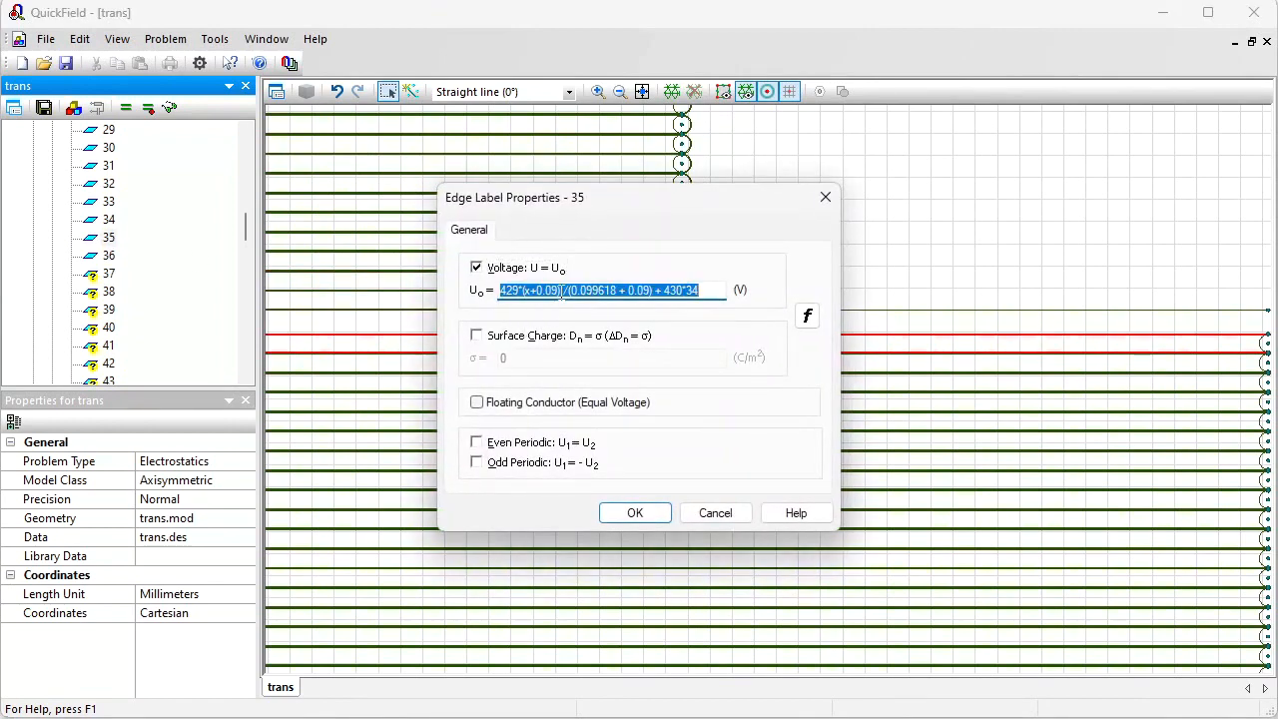
{"action": "key", "text": "Escape"}
{"action": "key", "text": "Down"}
{"action": "key", "text": "Down"}
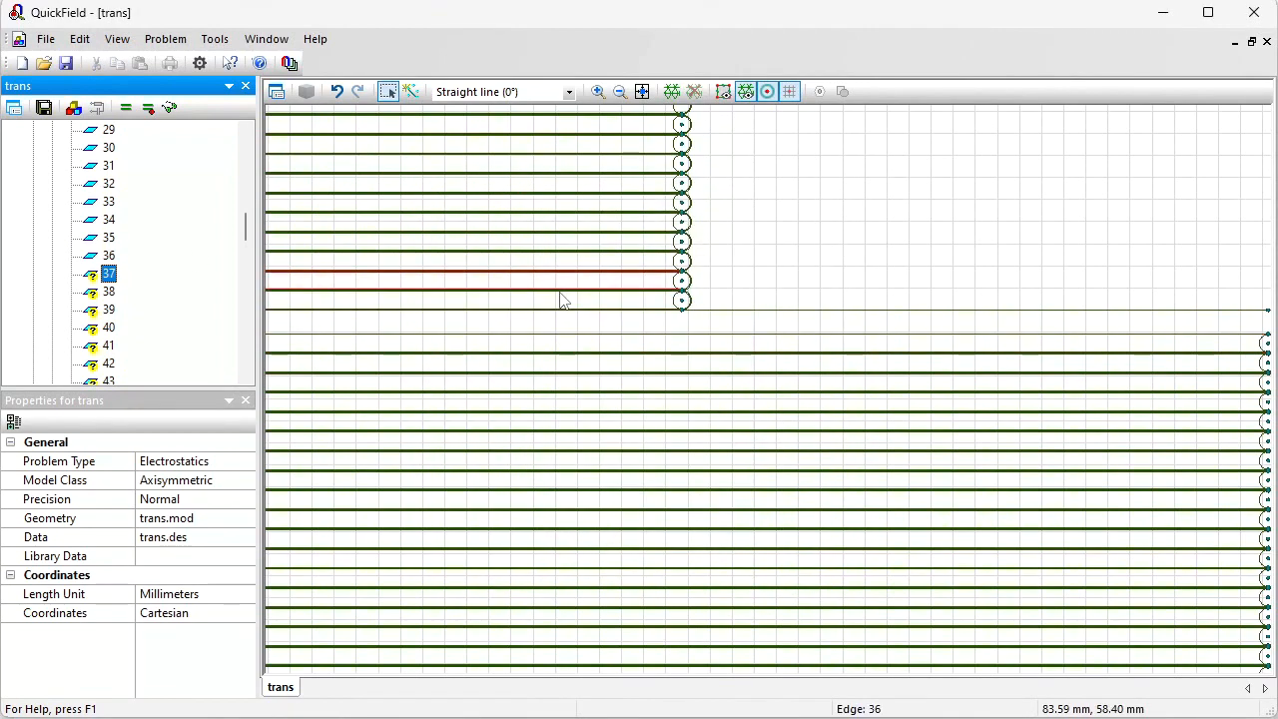
{"action": "key", "text": "Return"}
{"action": "left_click", "coordinate": [523, 277]}
{"action": "type", "text": "429*(x+0.09) /(0.099618 + 0.09) + 430*34"}
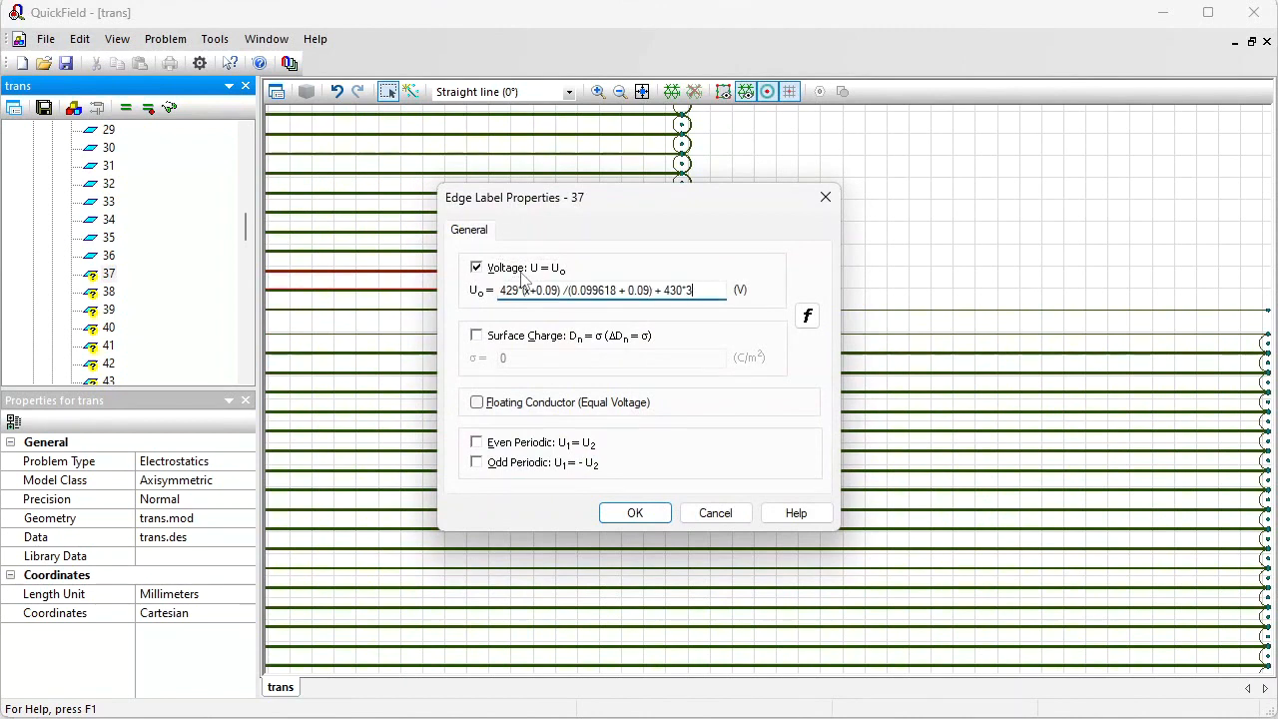
{"action": "type", "text": "5"}
{"action": "left_click_drag", "start_coordinate": [663, 290], "coordinate": [691, 289]}
{"action": "left_click", "coordinate": [708, 290]}
{"action": "type", "text": "+ 1*370"}
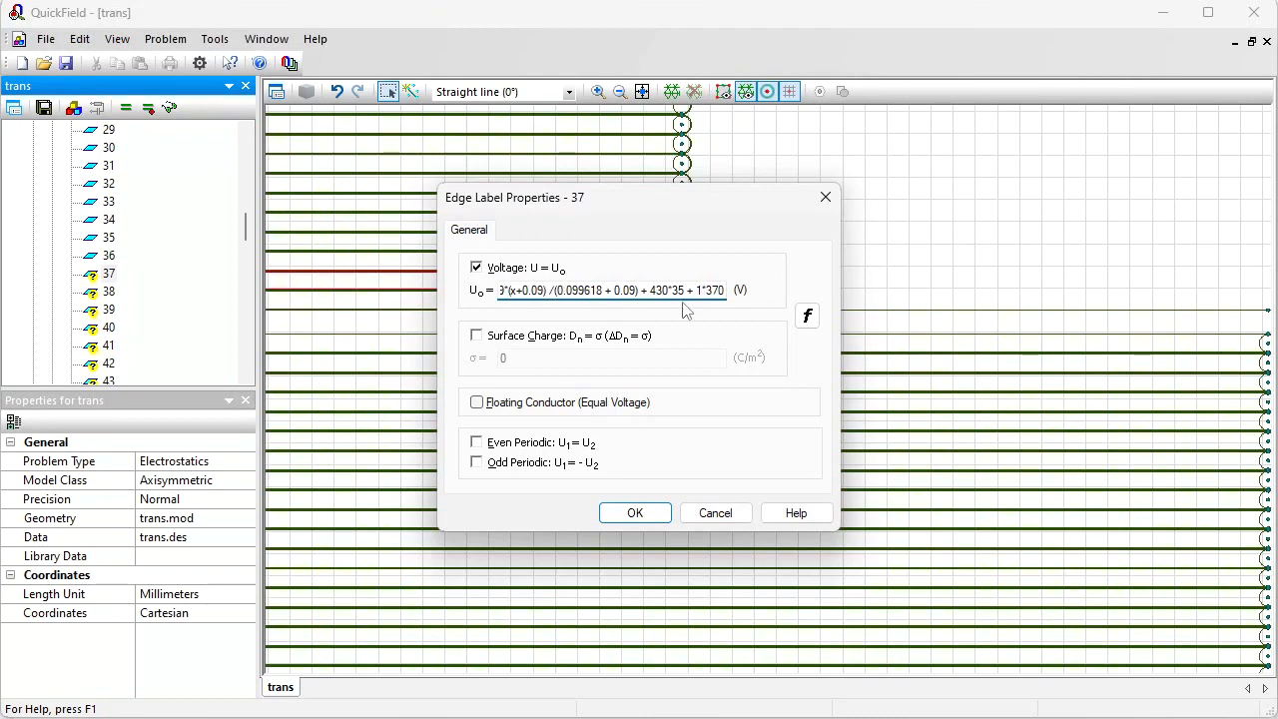
Step: Set edge label 37's formula to 369*(x+0.07674) /(0.07674 + 0.086358) + 430*35 + 1*370, copy it and apply
{"action": "mouse_move", "coordinate": [592, 290]}
{"action": "left_mouse_down"}
{"action": "mouse_move", "coordinate": [558, 290]}
{"action": "mouse_move", "coordinate": [612, 290]}
{"action": "left_mouse_up"}
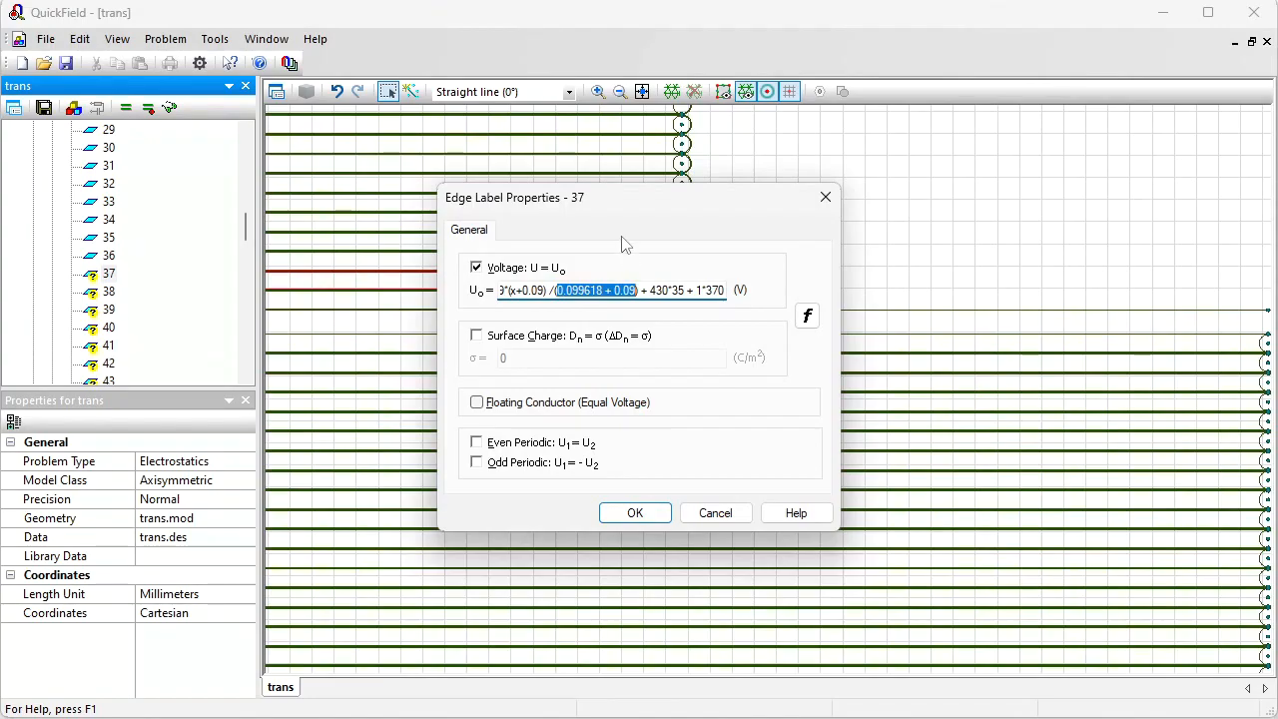
{"action": "type", "text": "0.07674 + 0.086358"}
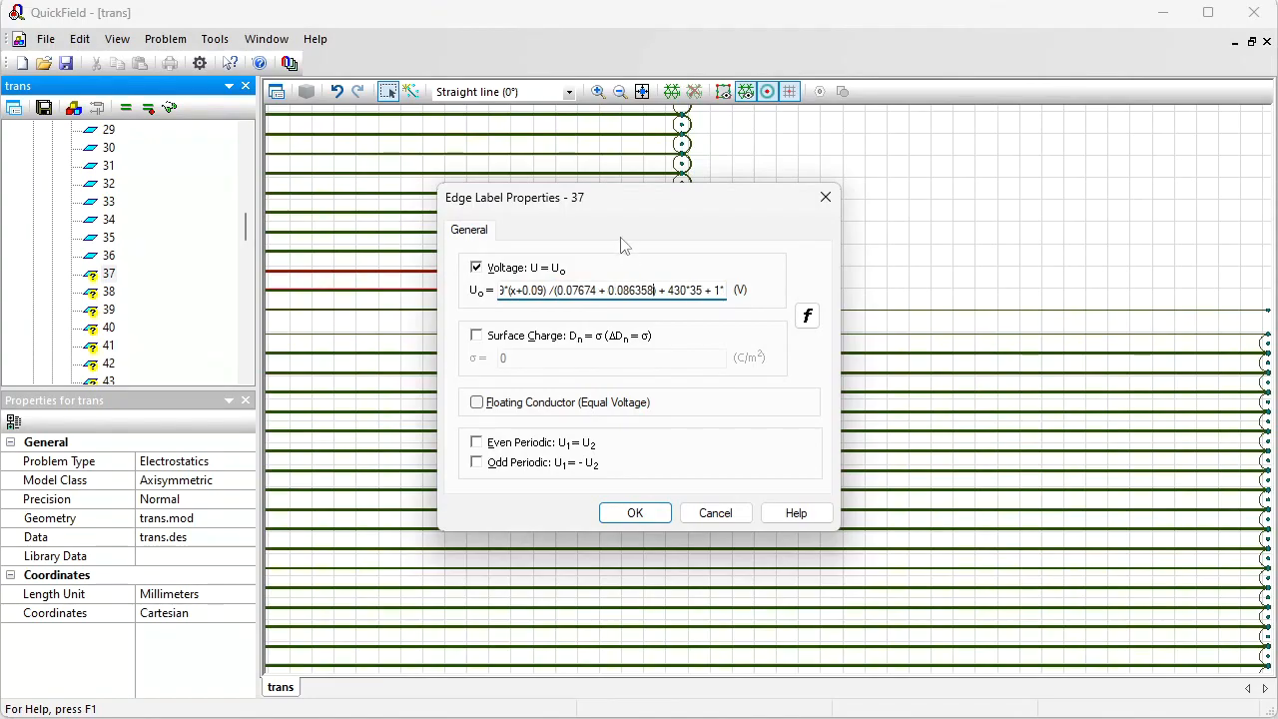
{"action": "left_click_drag", "start_coordinate": [599, 290], "coordinate": [562, 290]}
{"action": "key", "text": "ctrl+c"}
{"action": "left_click", "coordinate": [527, 290]}
{"action": "left_click_drag", "start_coordinate": [527, 290], "coordinate": [434, 292]}
{"action": "key", "text": "ctrl+v"}
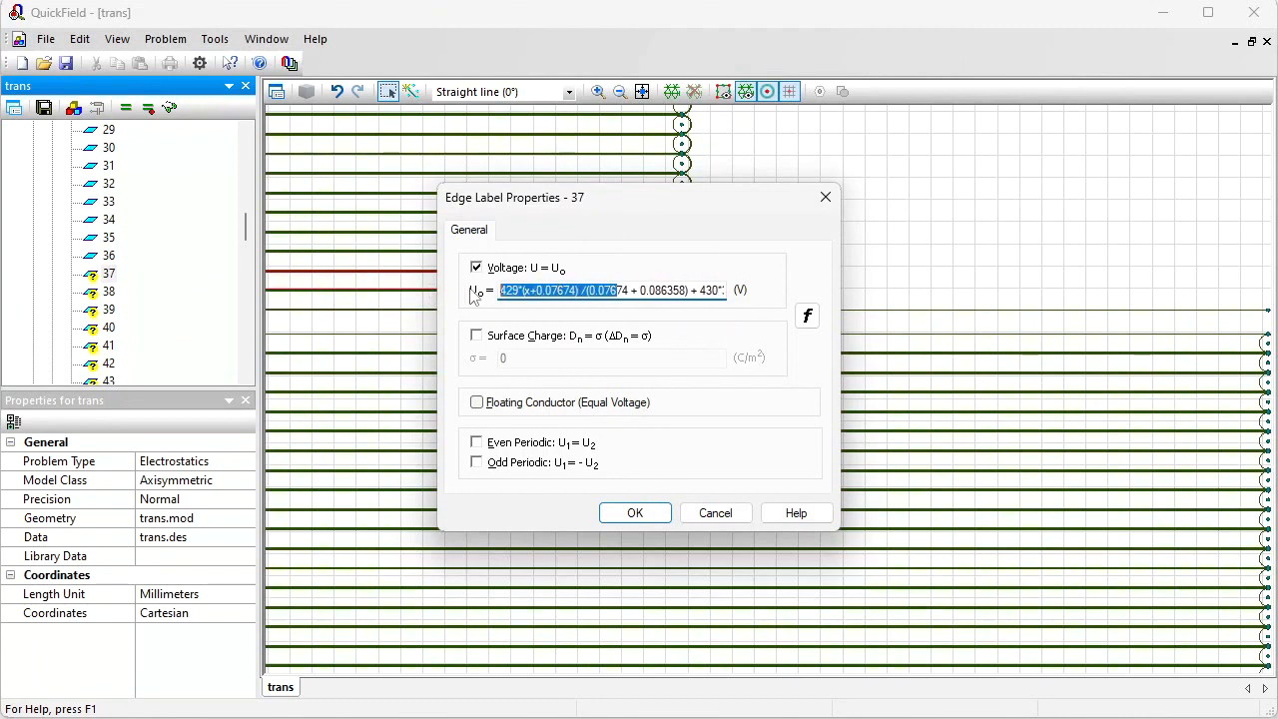
{"action": "left_click", "coordinate": [519, 292]}
{"action": "left_click_drag", "start_coordinate": [519, 292], "coordinate": [495, 289]}
{"action": "type", "text": "369"}
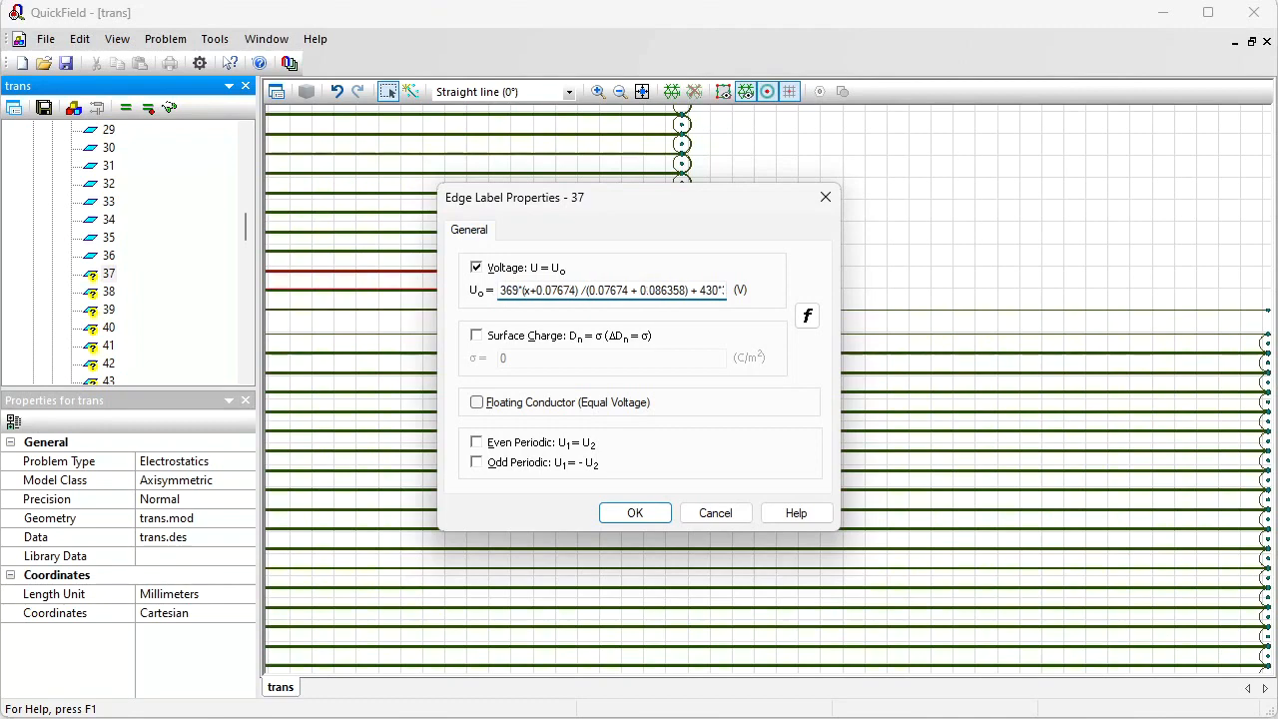
{"action": "key", "text": "ctrl+a"}
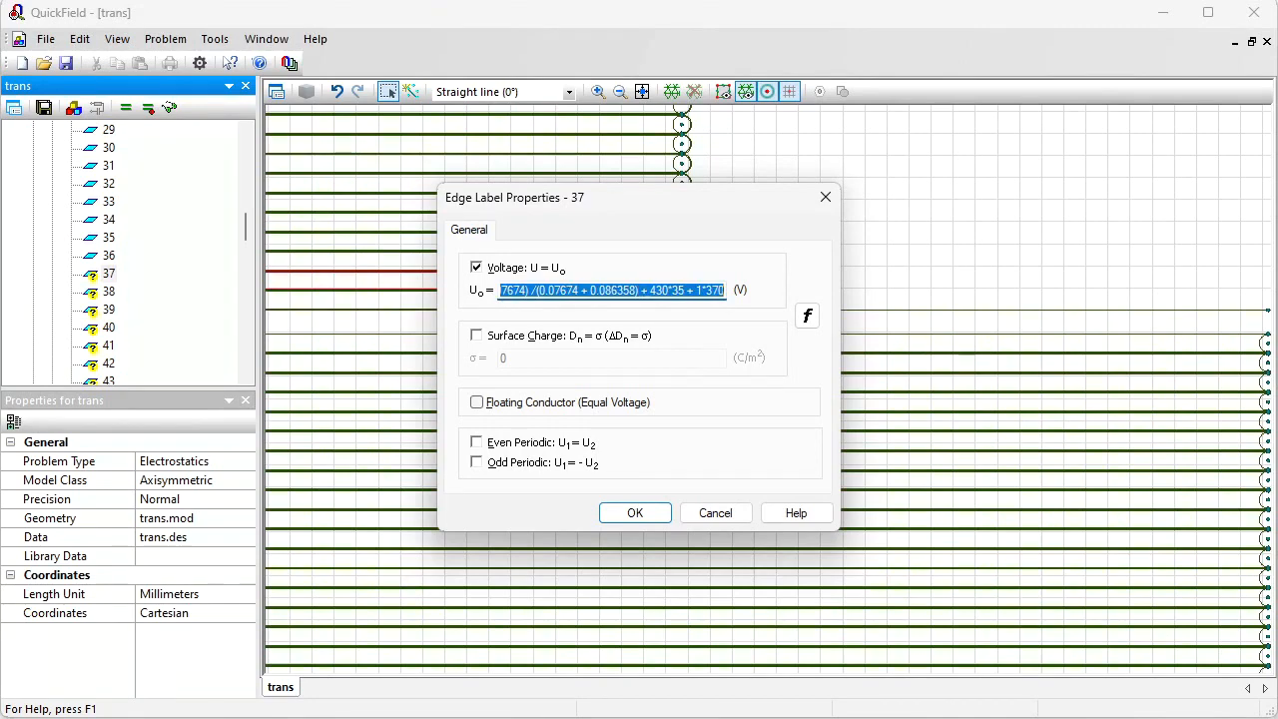
{"action": "left_click", "coordinate": [635, 514]}
Step: Give edge label 39 the copied voltage formula ending in + 3*370, and confirm edge label 38's formula
{"action": "double_click", "coordinate": [90, 310]}
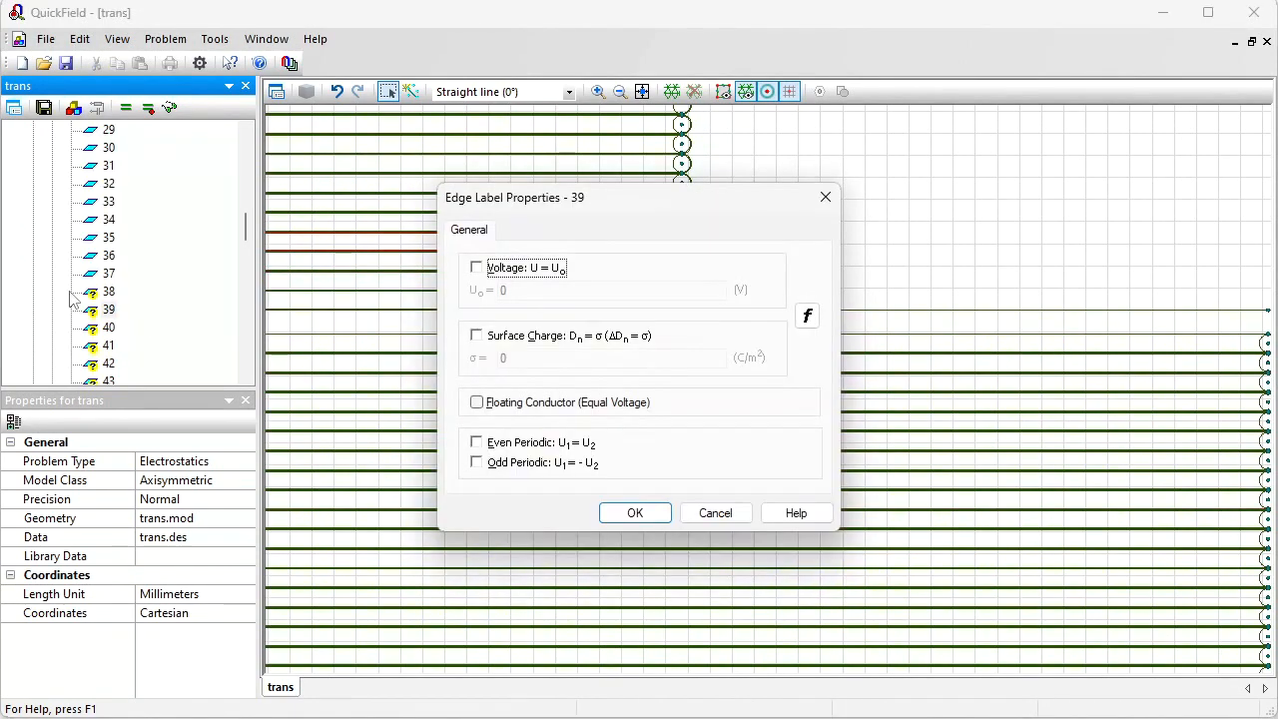
{"action": "left_click", "coordinate": [495, 272]}
{"action": "key", "text": "ctrl+v"}
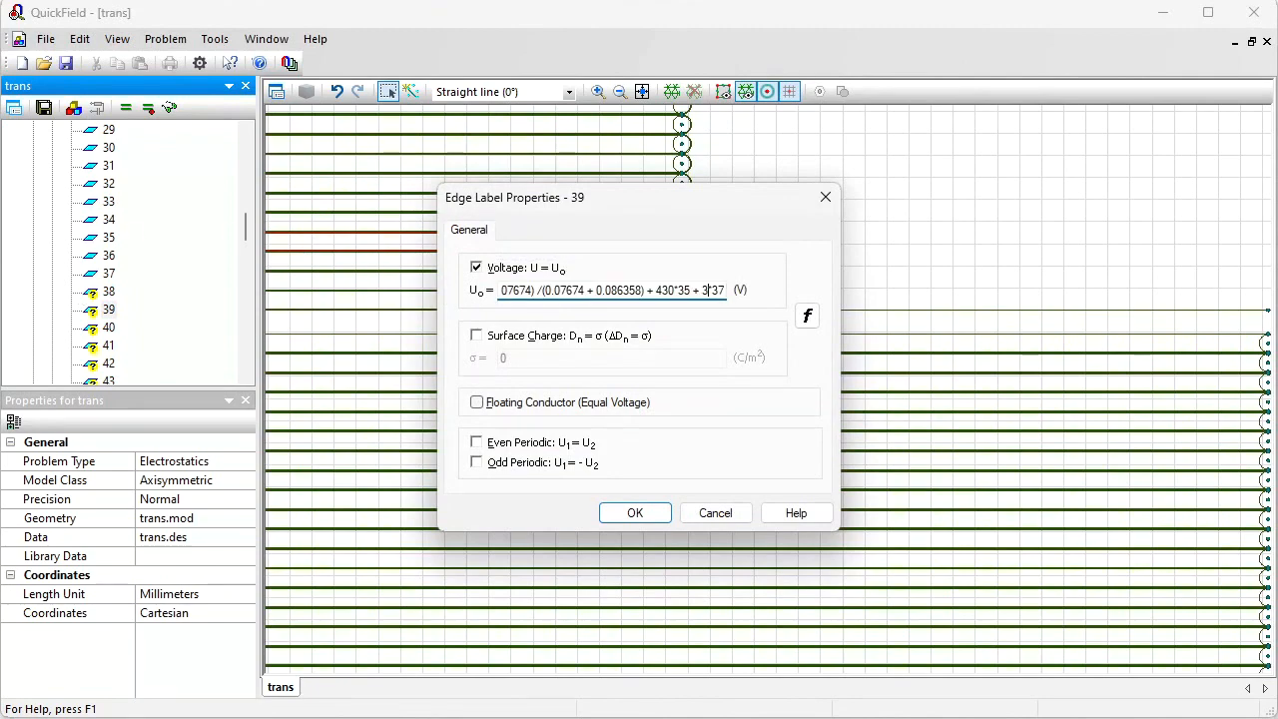
{"action": "key", "text": "Return"}
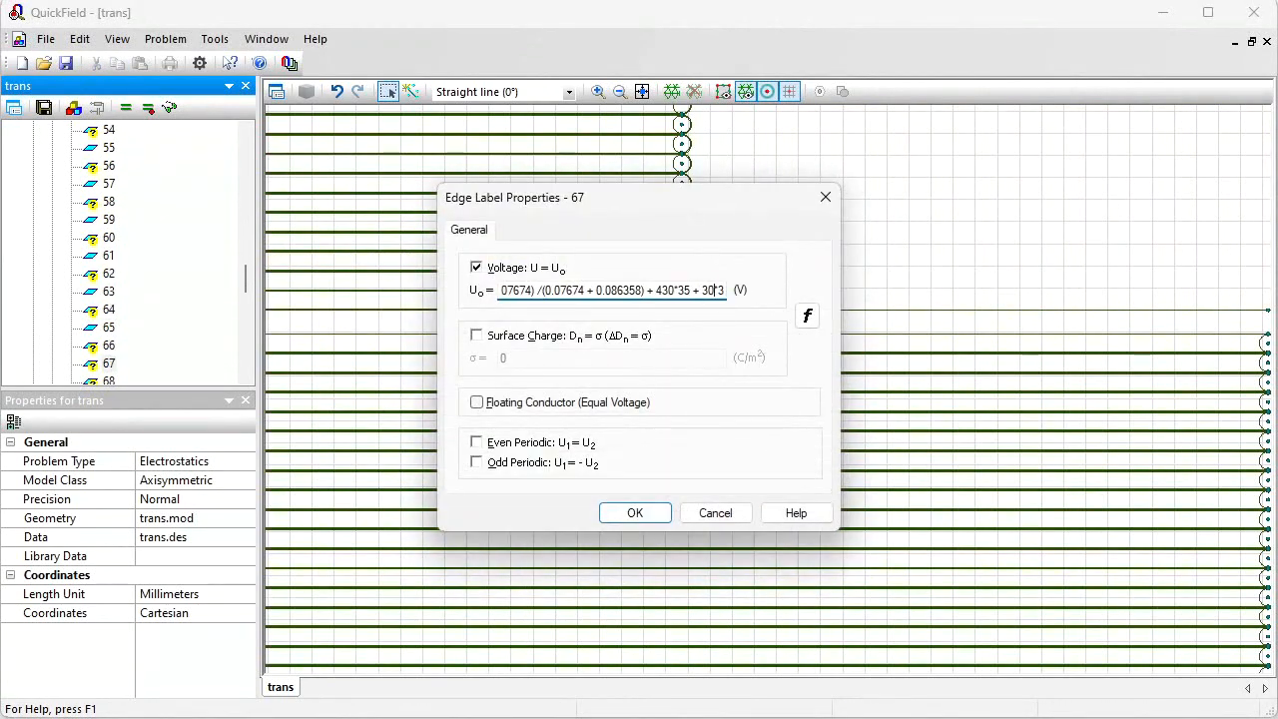
{"action": "key", "text": "Return"}
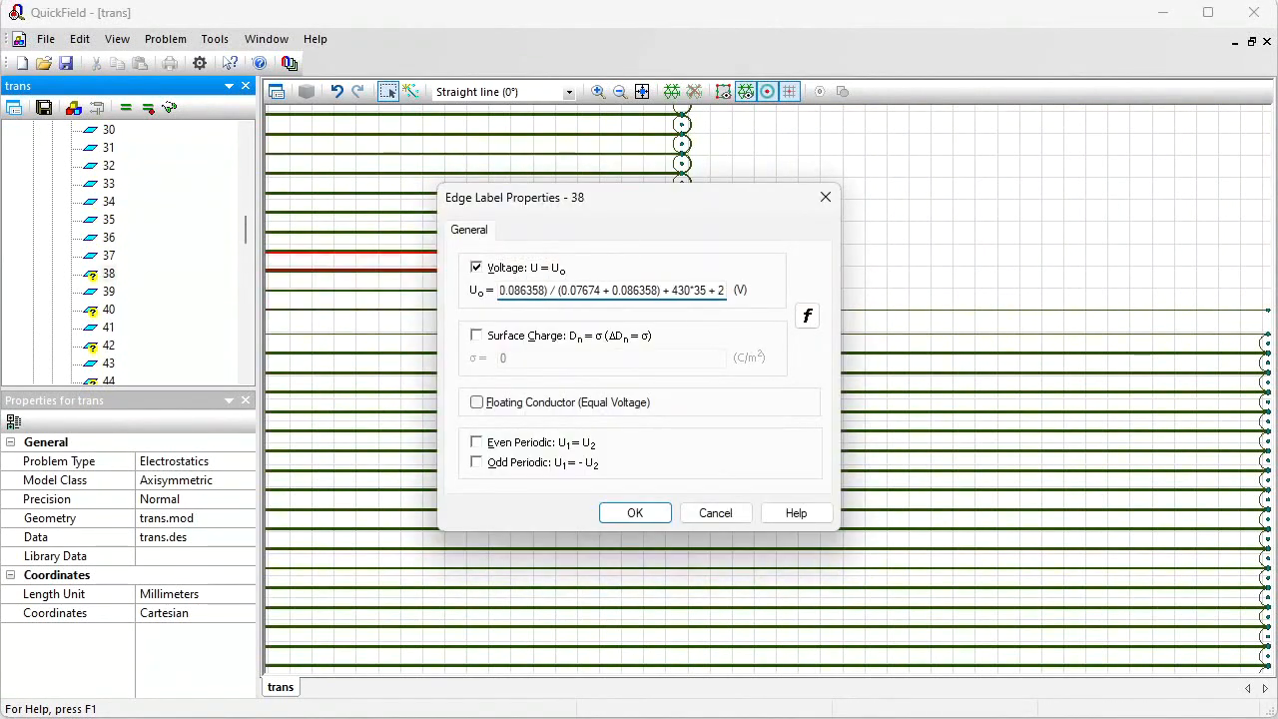
{"action": "key", "text": "Return"}
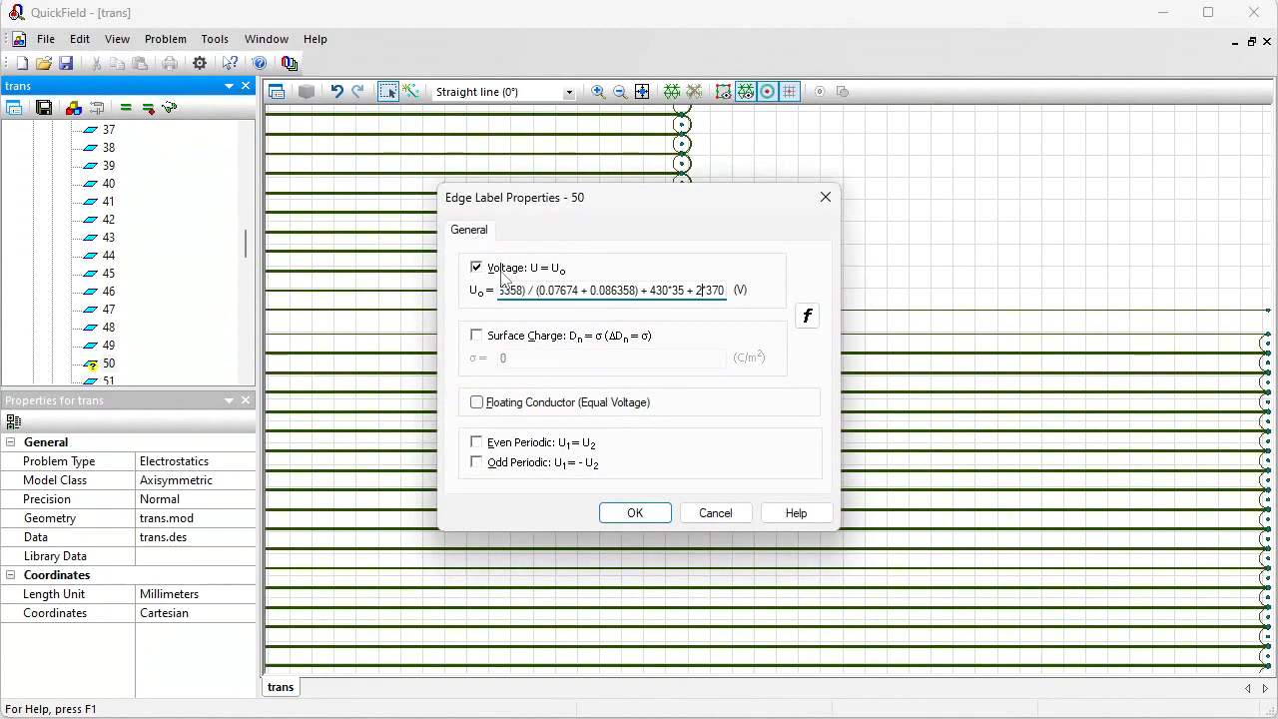
{"action": "key", "text": "Return"}
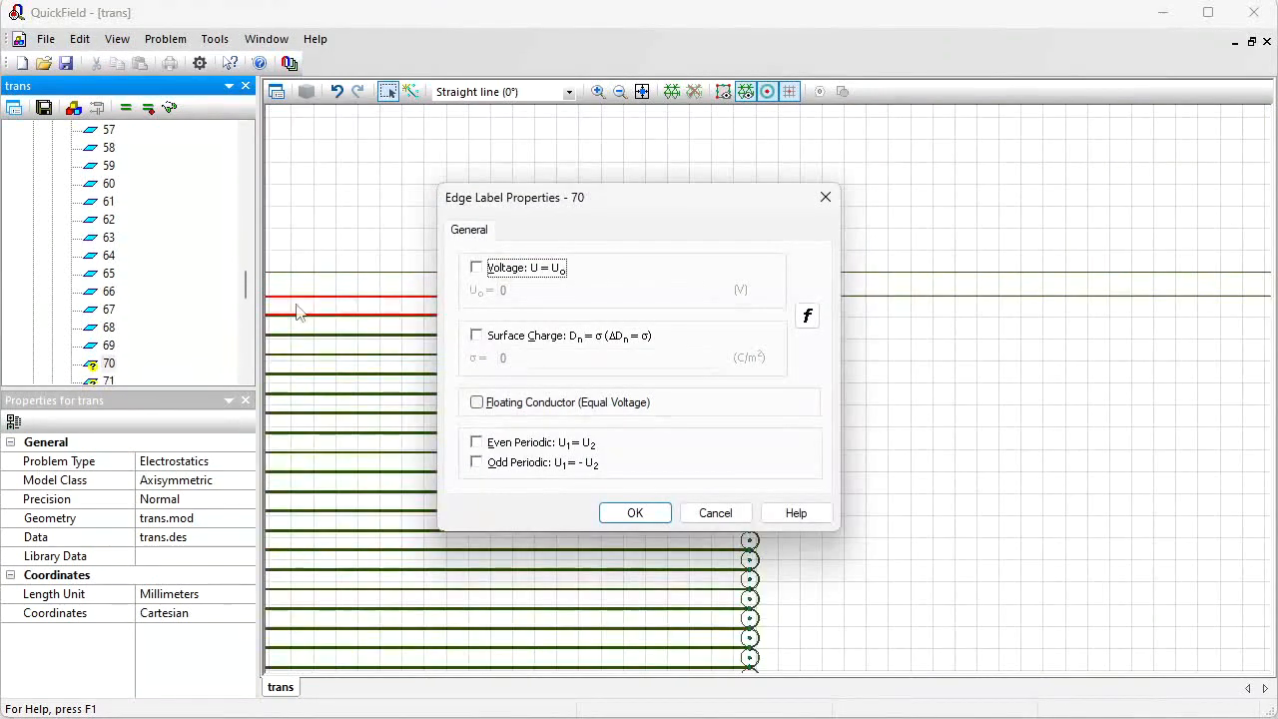
Step: Give edge label 70 a voltage condition with the copied formula minus its last two characters
{"action": "left_click", "coordinate": [507, 268]}
{"action": "key", "text": "ctrl+v"}
{"action": "key", "text": "BackSpace"}
{"action": "key", "text": "BackSpace"}
{"action": "key", "text": "Return"}
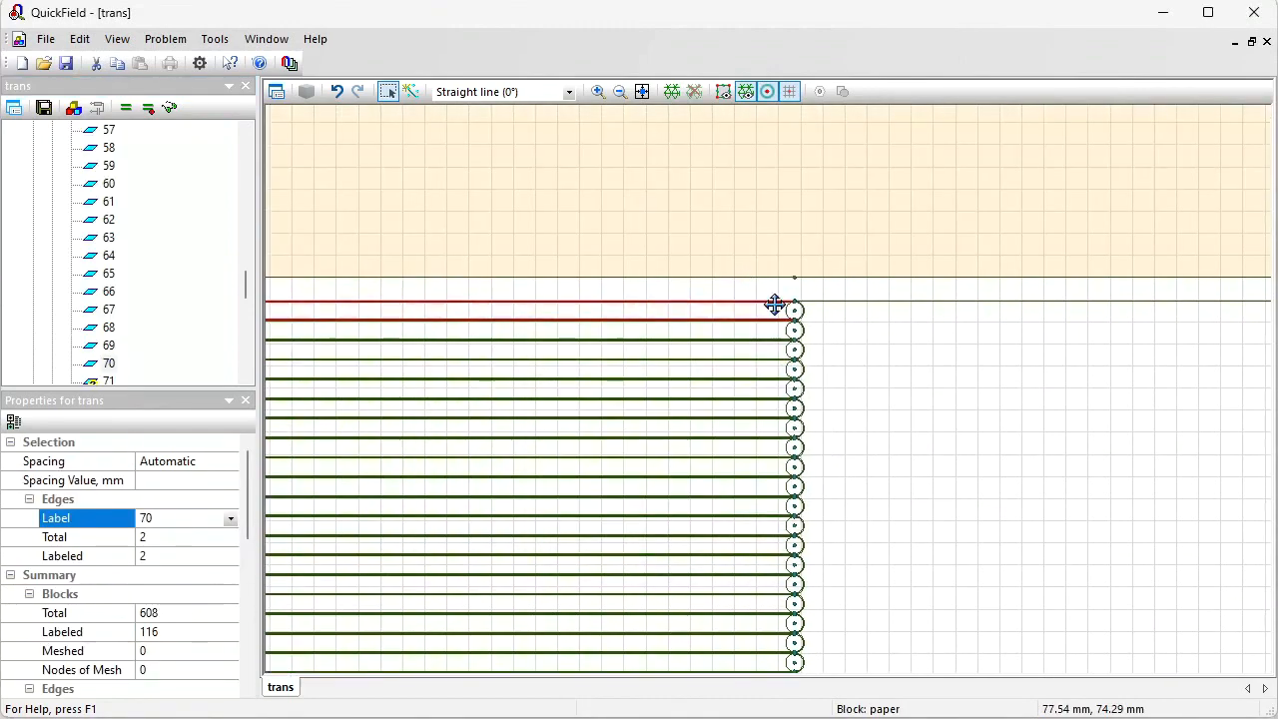
Step: In the online checker, enter the formula 249*(x+0.07674) /(0.07674 + 0.086358) + 430*35 + 35*370
{"action": "left_click_drag", "start_coordinate": [775, 305], "coordinate": [1108, 339]}
{"action": "left_click_drag", "start_coordinate": [358, 263], "coordinate": [924, 247]}
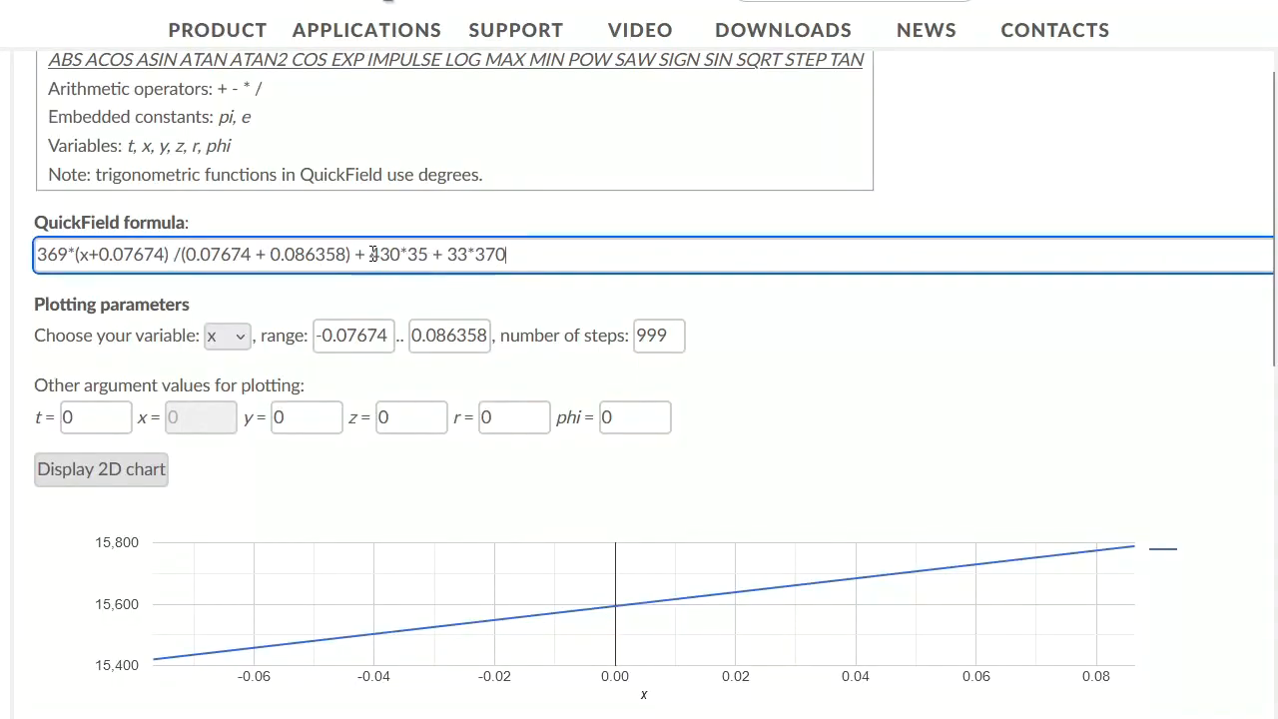
{"action": "left_click_drag", "start_coordinate": [468, 256], "coordinate": [457, 255]}
{"action": "type", "text": "5"}
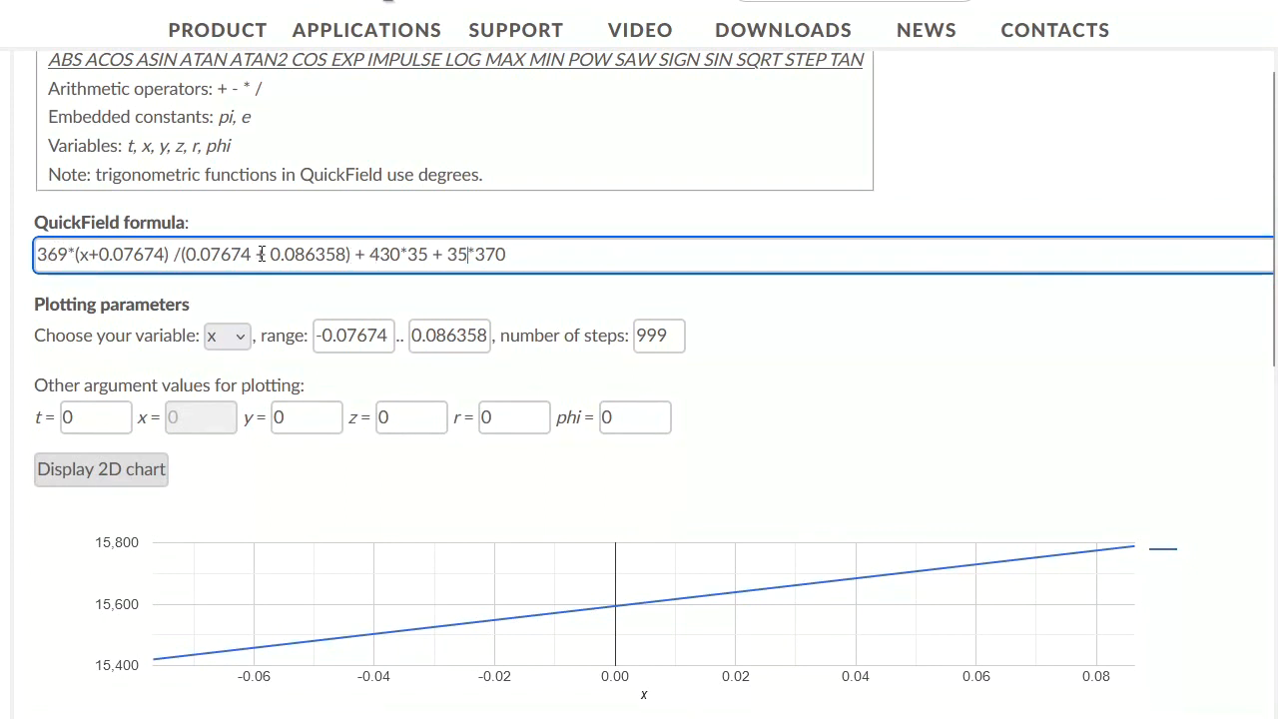
{"action": "left_click_drag", "start_coordinate": [70, 256], "coordinate": [36, 253]}
{"action": "type", "text": "249"}
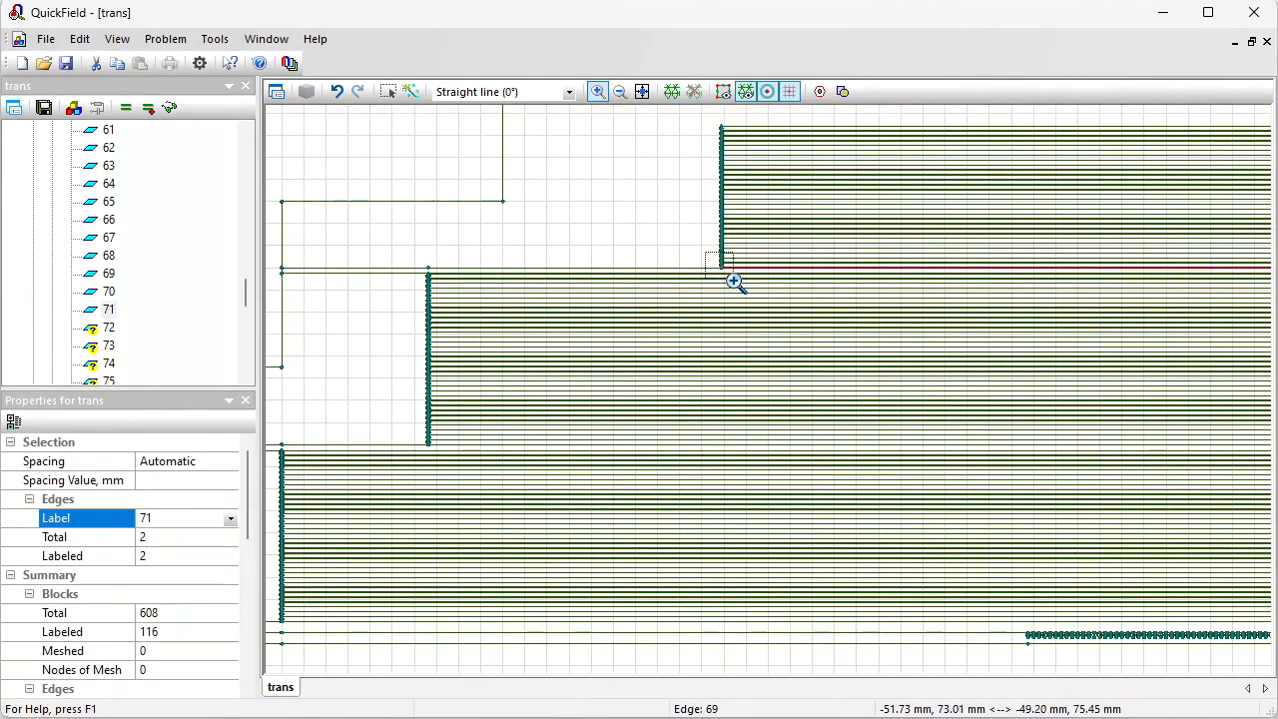
Step: Zoom into the lowest winding turn and select its vertex to inspect its coordinates
{"action": "left_click", "coordinate": [736, 284]}
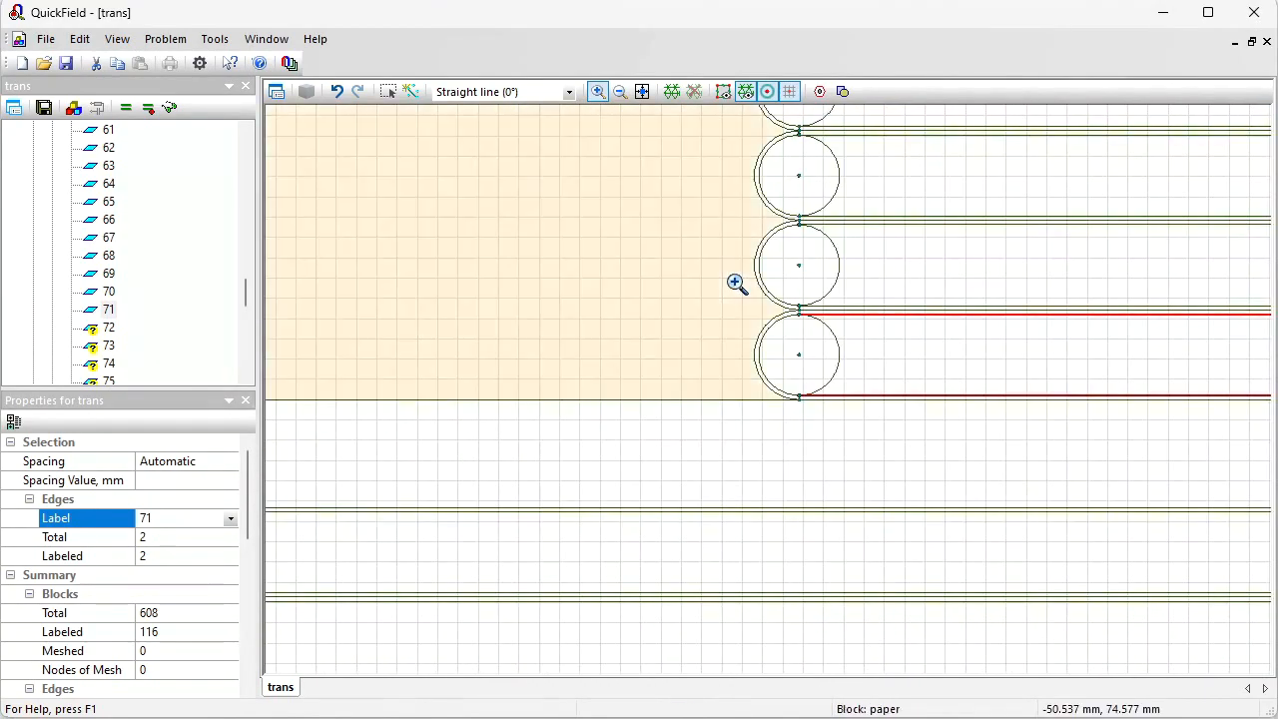
{"action": "left_click", "coordinate": [387, 91]}
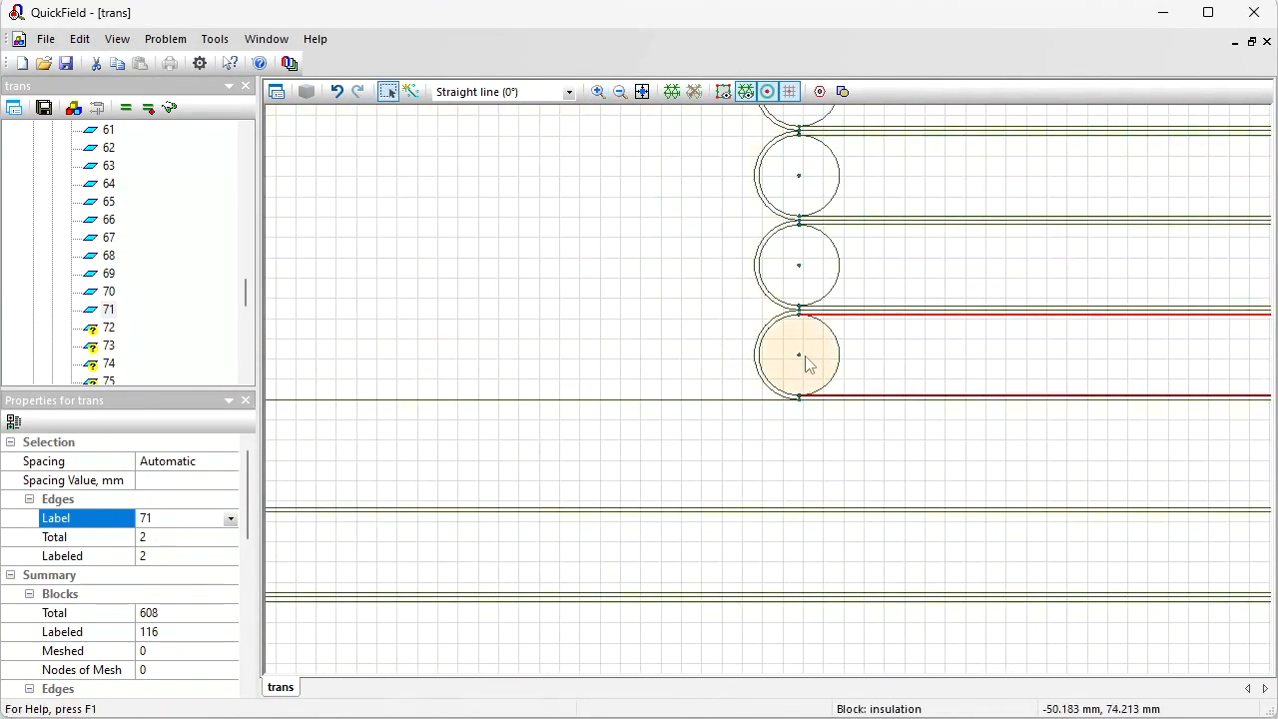
{"action": "left_click", "coordinate": [799, 358]}
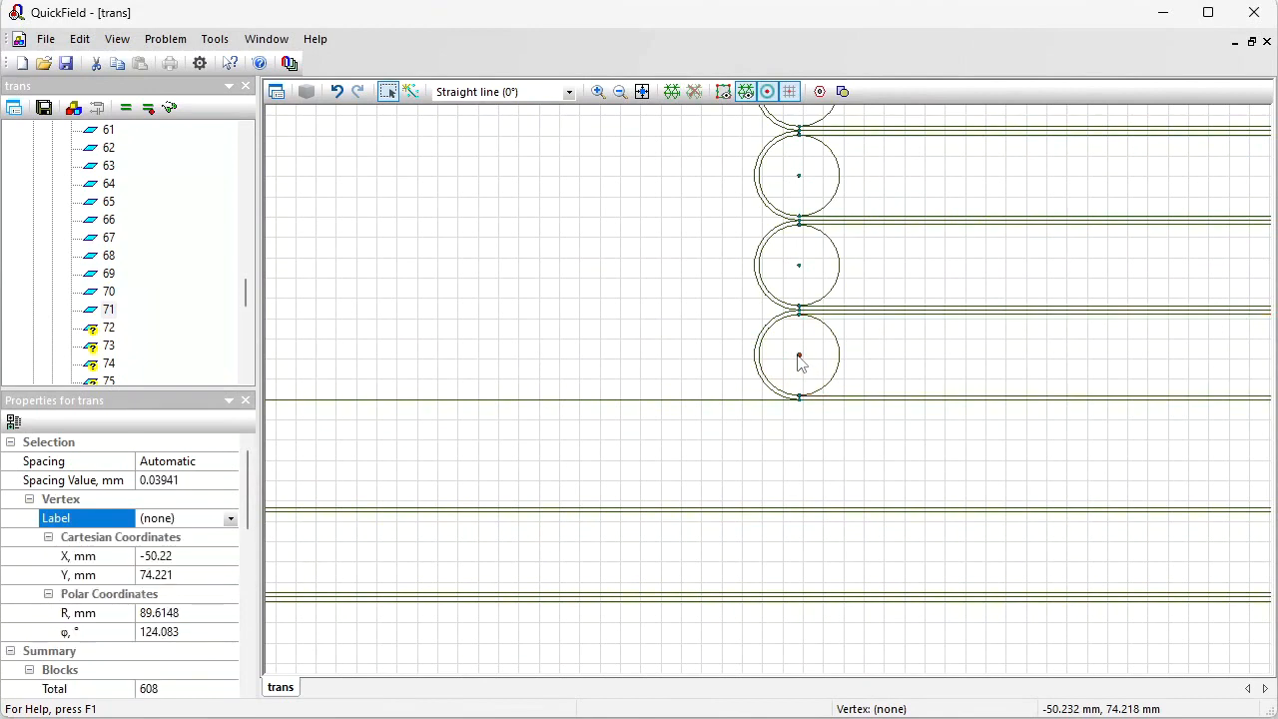
Step: In the online checker, replace 0.07674 with the vertex coordinate 0.05022 in both places of the formula
{"action": "left_click", "coordinate": [194, 555]}
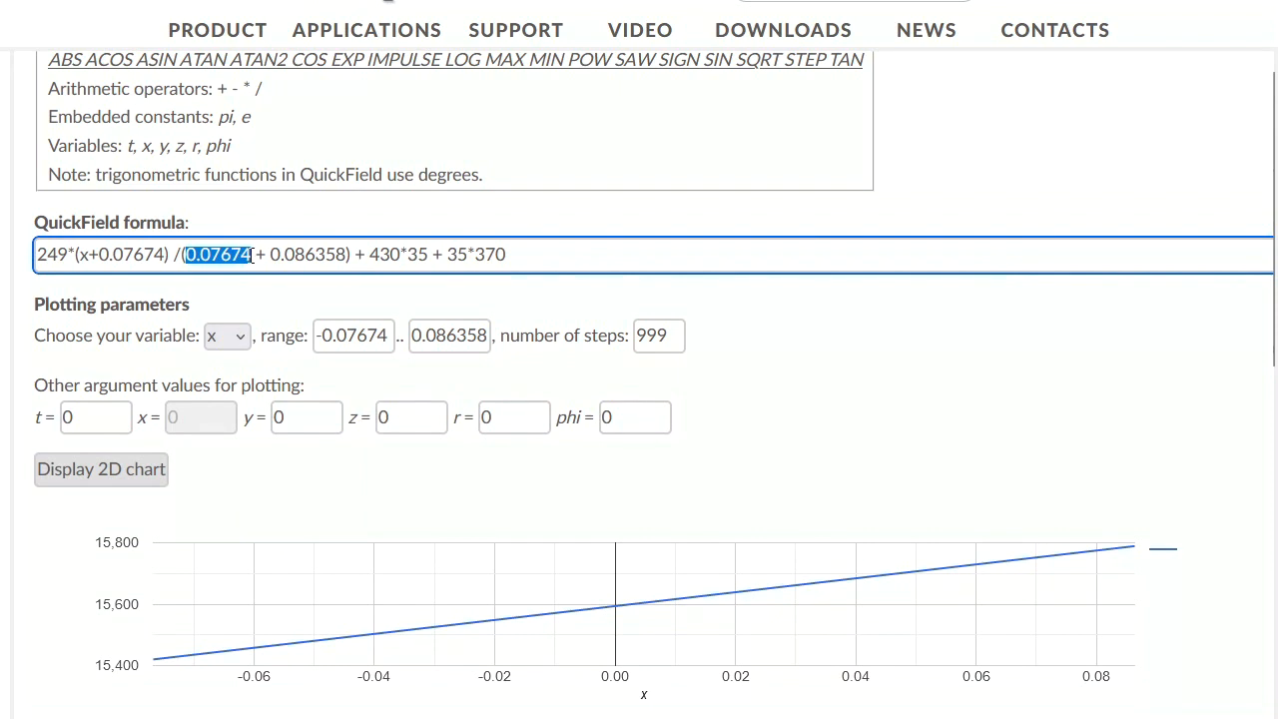
{"action": "type", "text": "-50.22"}
{"action": "left_click", "coordinate": [192, 256]}
{"action": "key", "text": "BackSpace"}
{"action": "type", "text": "0.0"}
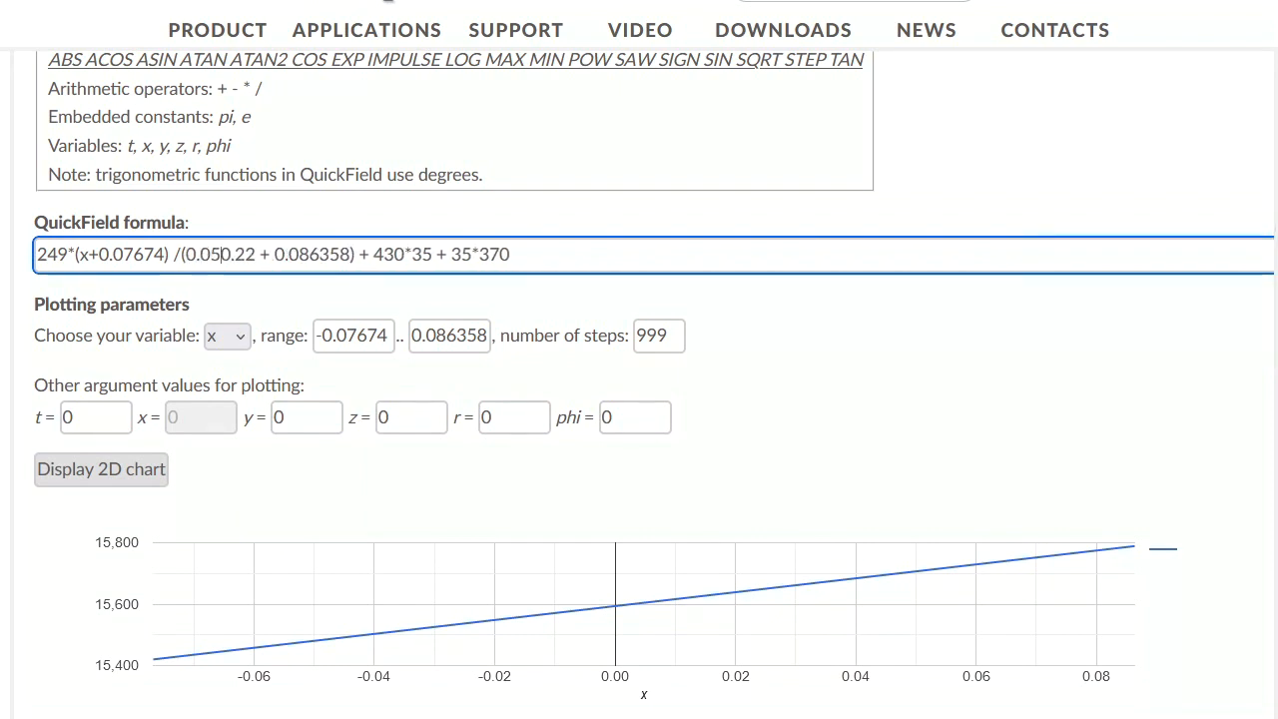
{"action": "key", "text": "Delete"}
{"action": "double_click", "coordinate": [240, 254]}
{"action": "key", "text": "ctrl+c"}
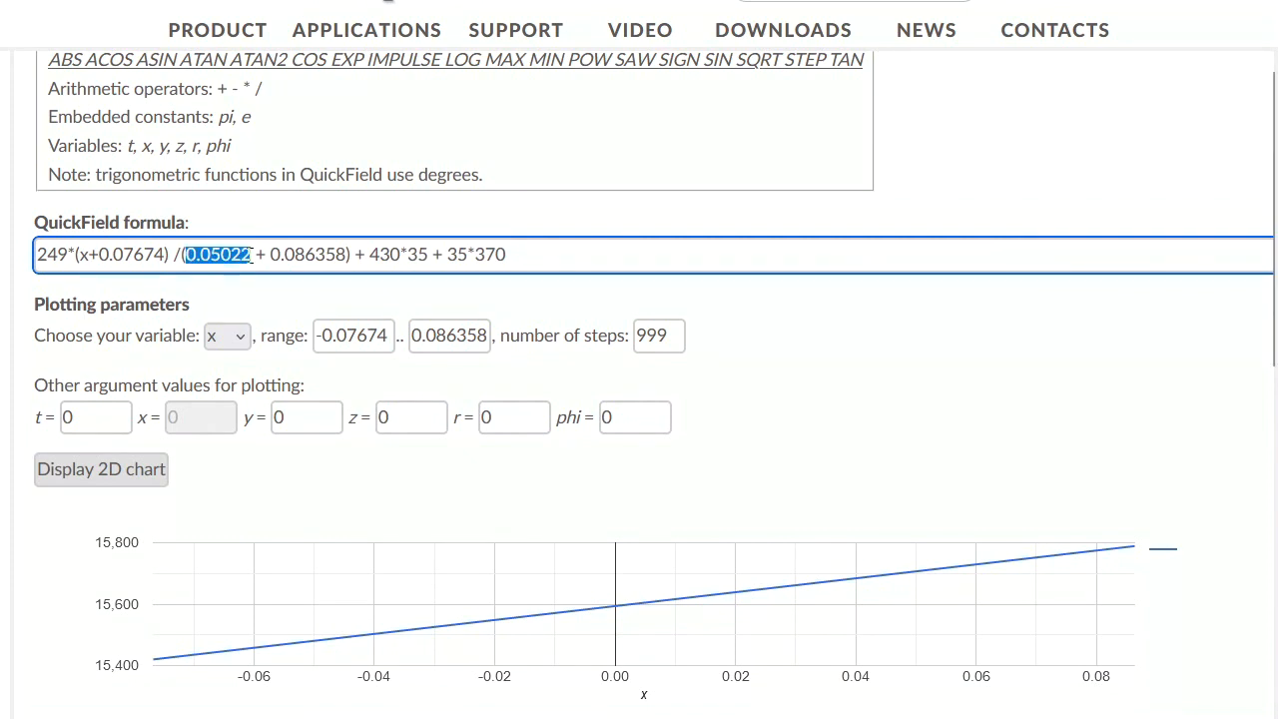
{"action": "left_click", "coordinate": [102, 254]}
{"action": "key", "text": "ctrl+v"}
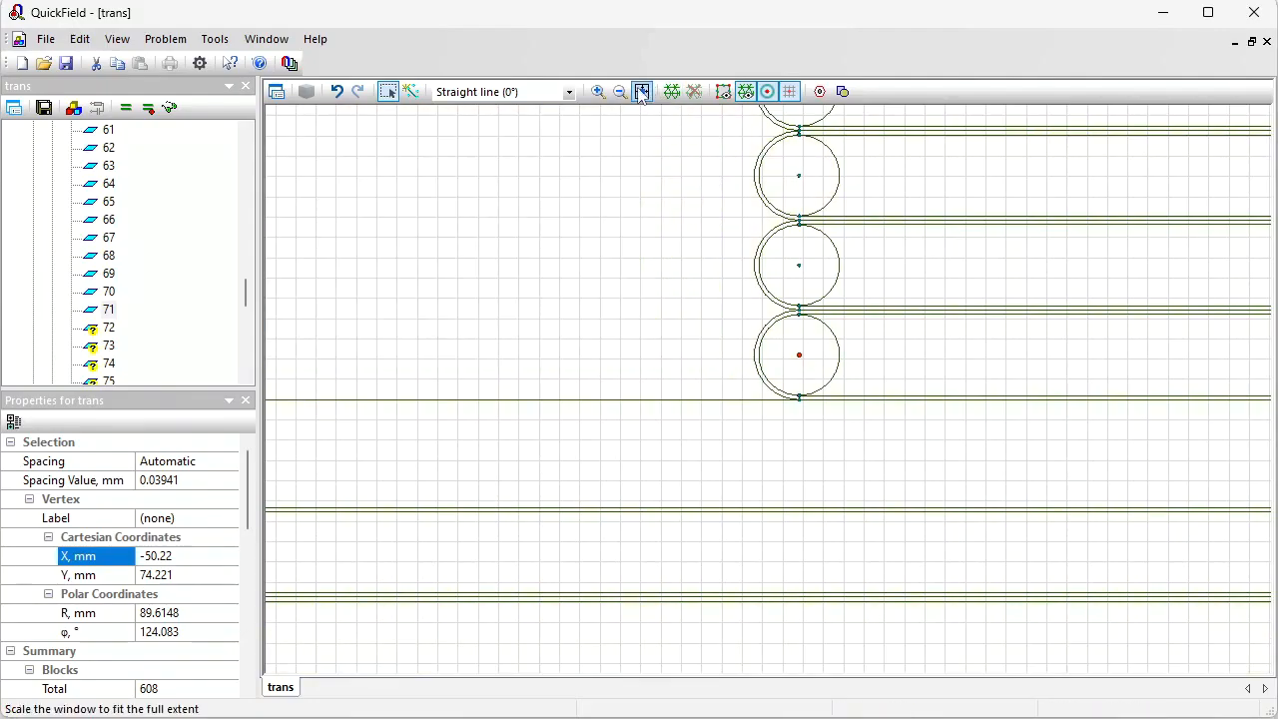
Step: Zoom out and select the uppermost winding turn's vertex to inspect its coordinates
{"action": "left_click", "coordinate": [642, 92]}
{"action": "left_click", "coordinate": [598, 91]}
{"action": "left_click", "coordinate": [879, 342]}
{"action": "left_click", "coordinate": [390, 92]}
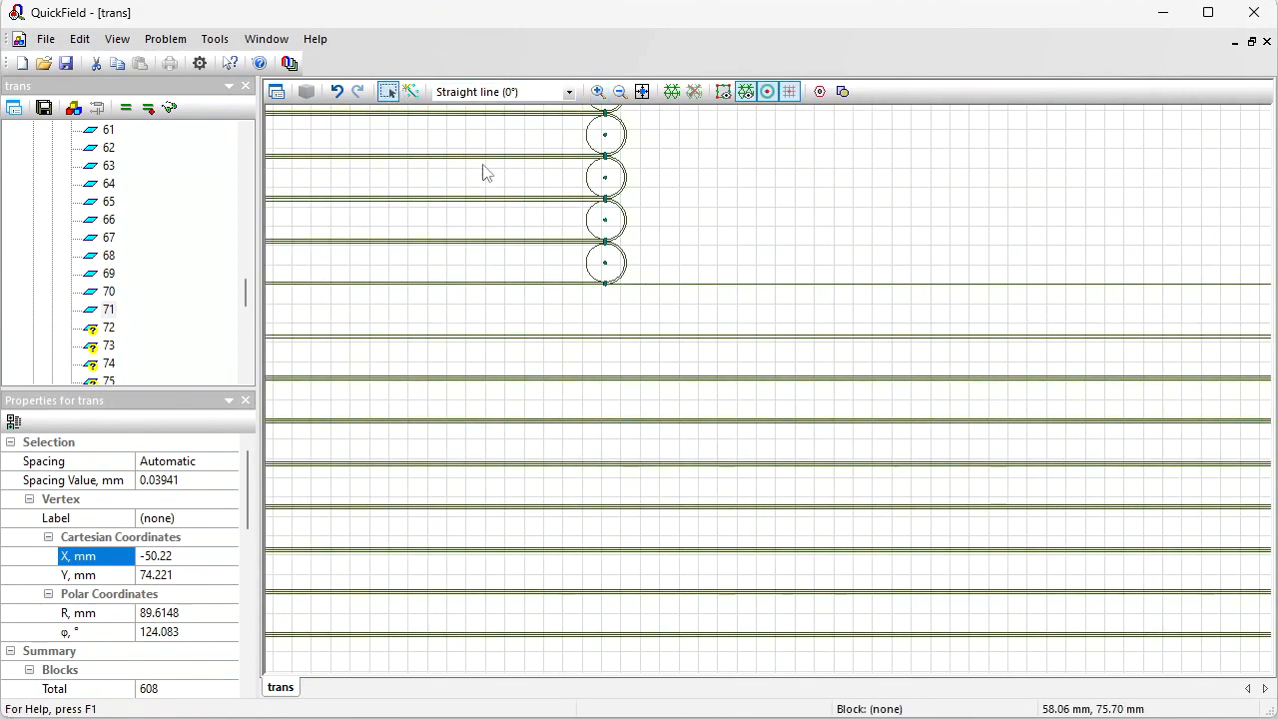
{"action": "left_click", "coordinate": [605, 263]}
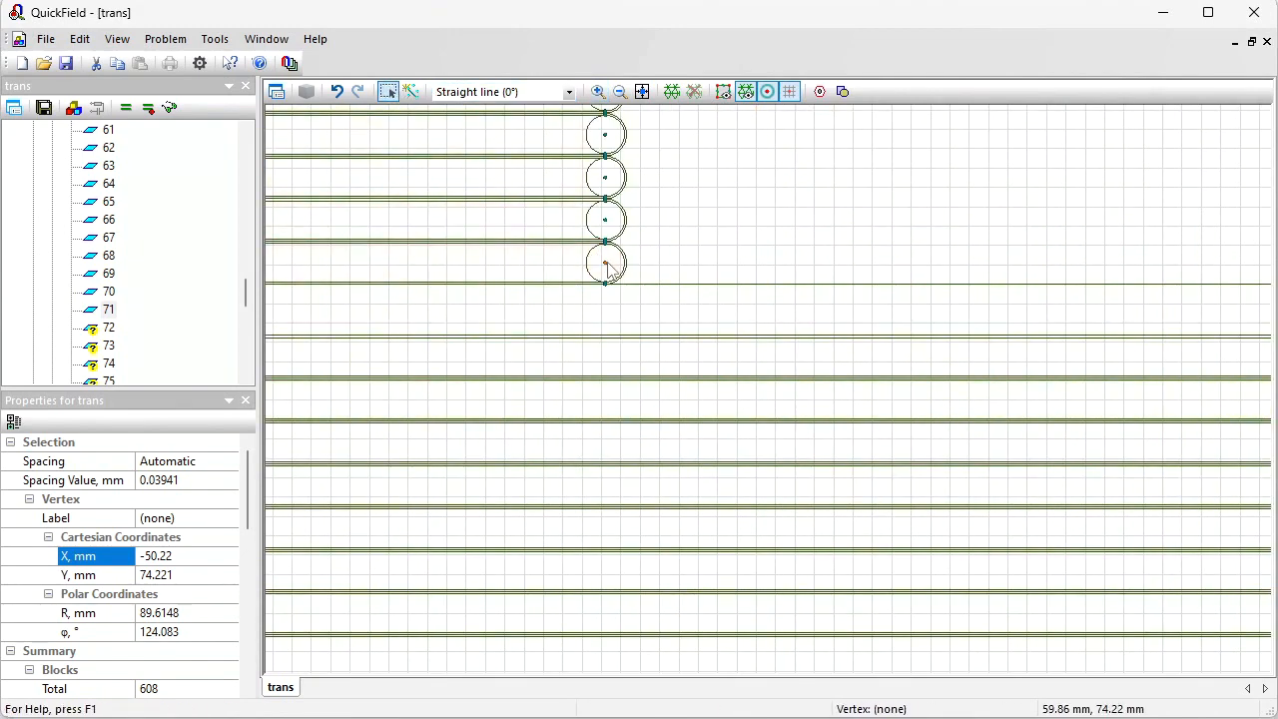
{"action": "left_click", "coordinate": [190, 555]}
{"action": "double_click", "coordinate": [190, 555]}
{"action": "key", "text": "ctrl+c"}
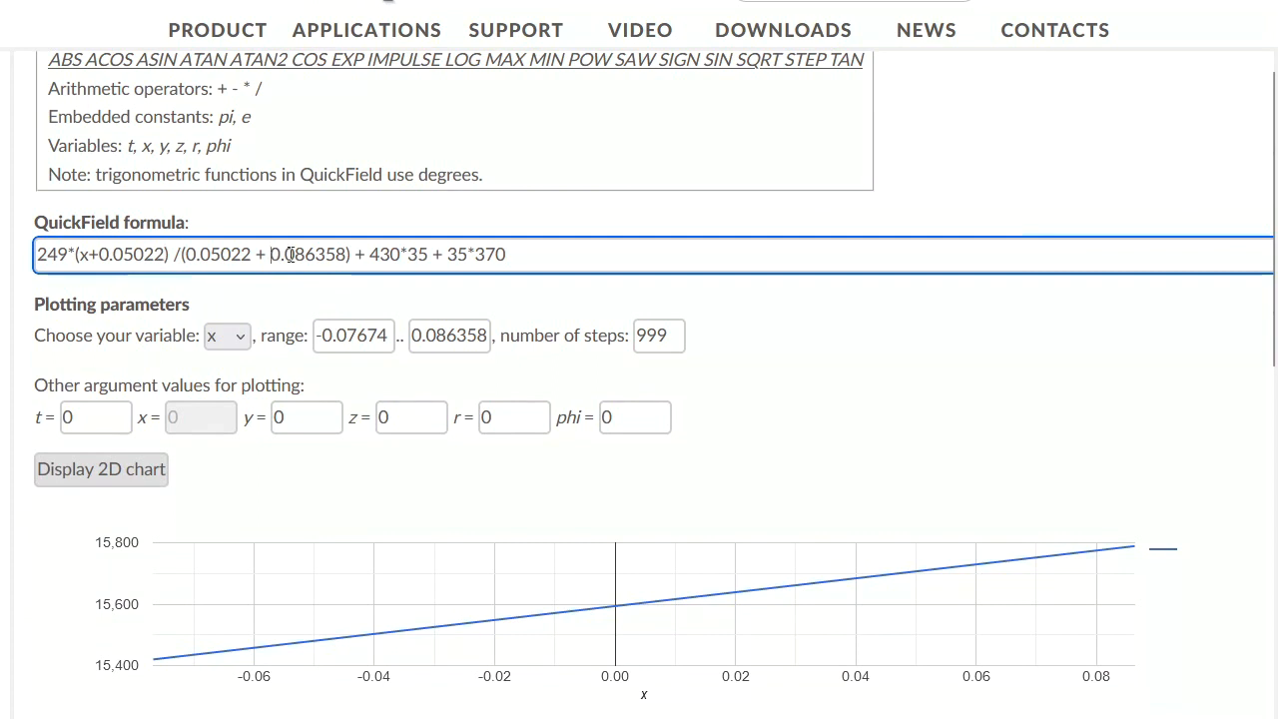
Step: In the checker formula, replace the denominator's second term 0.086358 with 0.059838
{"action": "left_click_drag", "start_coordinate": [276, 254], "coordinate": [345, 256]}
{"action": "key", "text": "ctrl+v"}
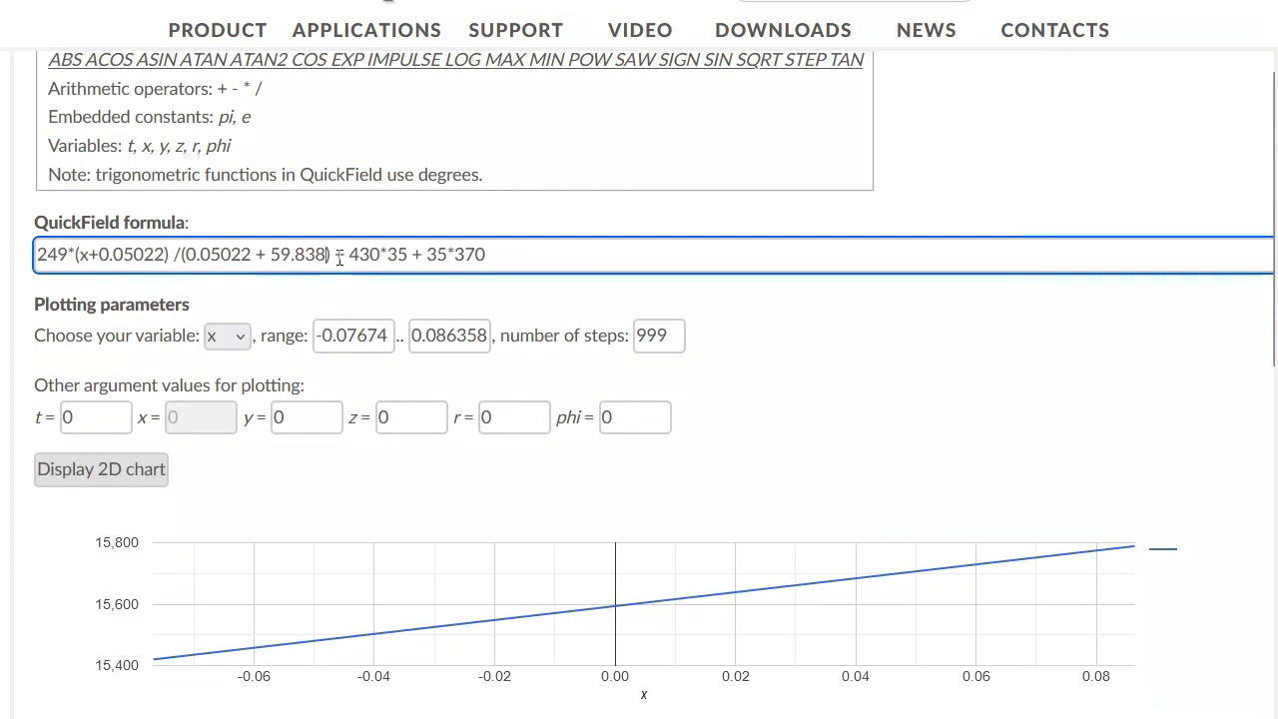
{"action": "left_click", "coordinate": [271, 254]}
{"action": "type", "text": "0.0"}
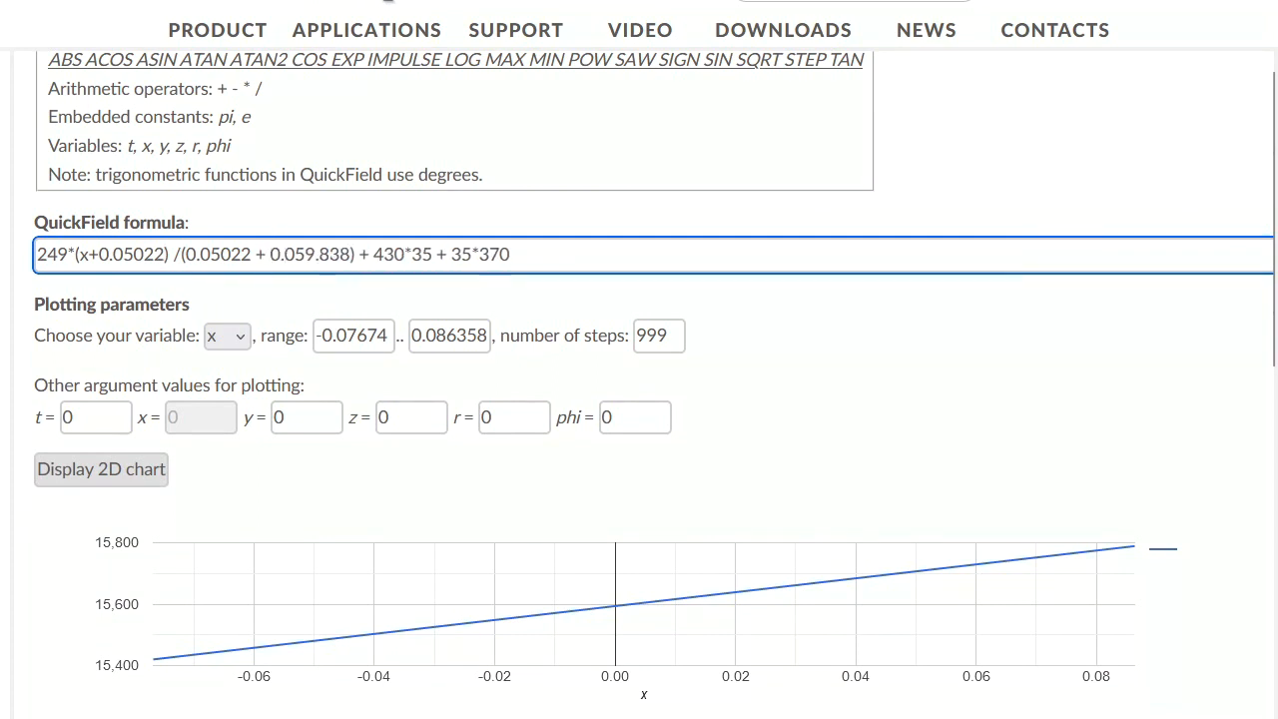
{"action": "key", "text": "Right"}
{"action": "key", "text": "Right"}
{"action": "key", "text": "Delete"}
Step: Set the plotting range to -0.05022 .. 0.059838 and display the 2D chart
{"action": "left_click_drag", "start_coordinate": [271, 254], "coordinate": [346, 254]}
{"action": "key", "text": "ctrl+c"}
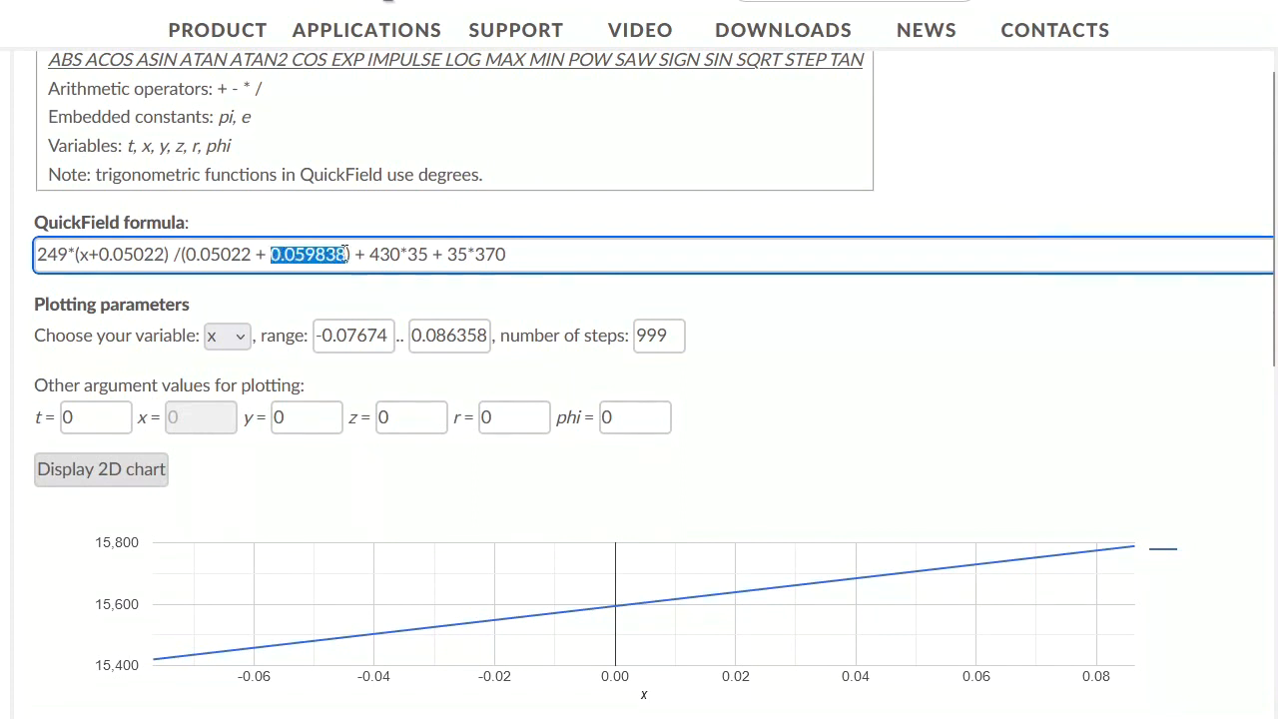
{"action": "left_click", "coordinate": [419, 340]}
{"action": "key", "text": "ctrl+a"}
{"action": "key", "text": "ctrl+v"}
{"action": "left_click_drag", "start_coordinate": [186, 255], "coordinate": [251, 256]}
{"action": "key", "text": "ctrl+c"}
{"action": "double_click", "coordinate": [355, 335]}
{"action": "key", "text": "ctrl+v"}
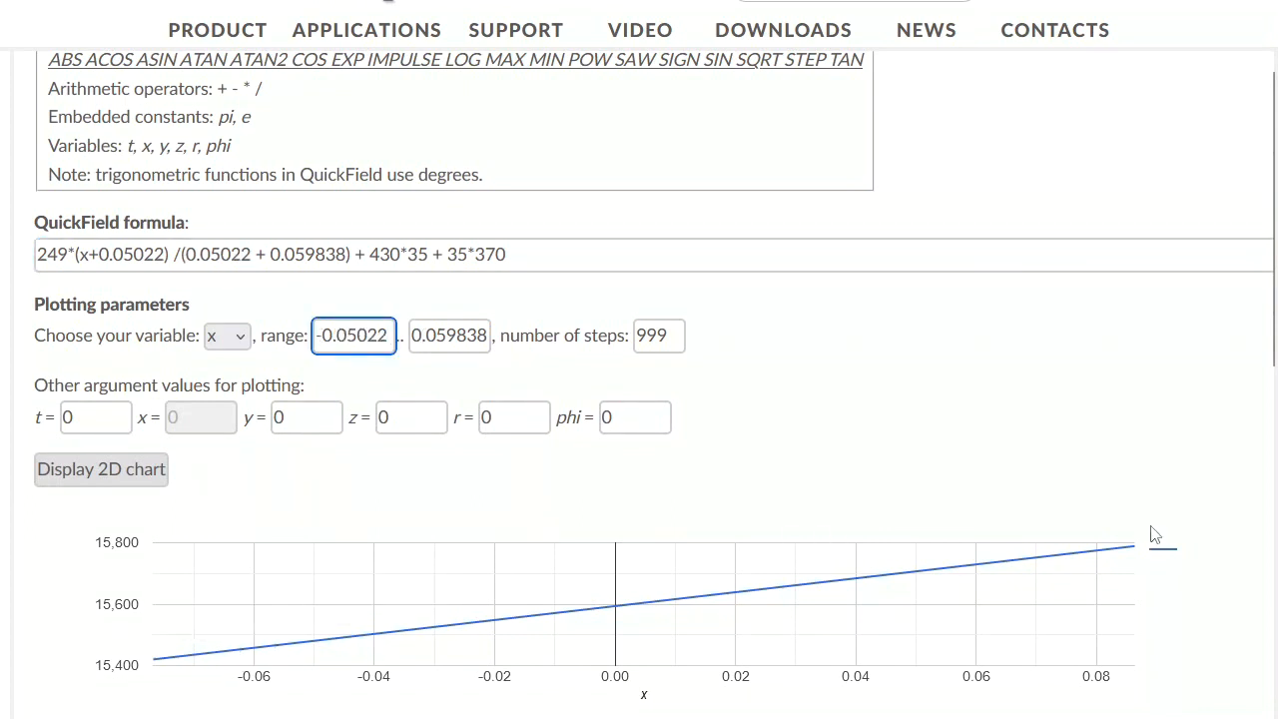
{"action": "left_click", "coordinate": [118, 475]}
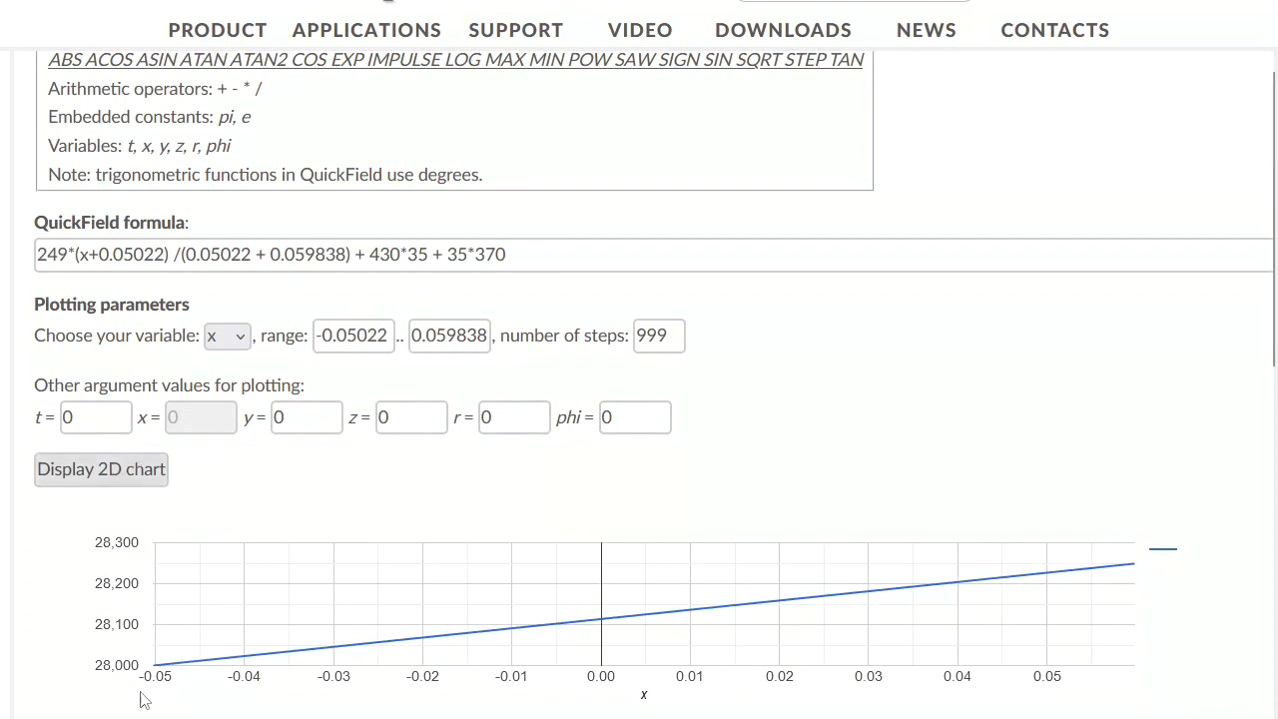
Step: Check the plotted values at both ends of the range and copy the whole formula
{"action": "mouse_move", "coordinate": [156, 668]}
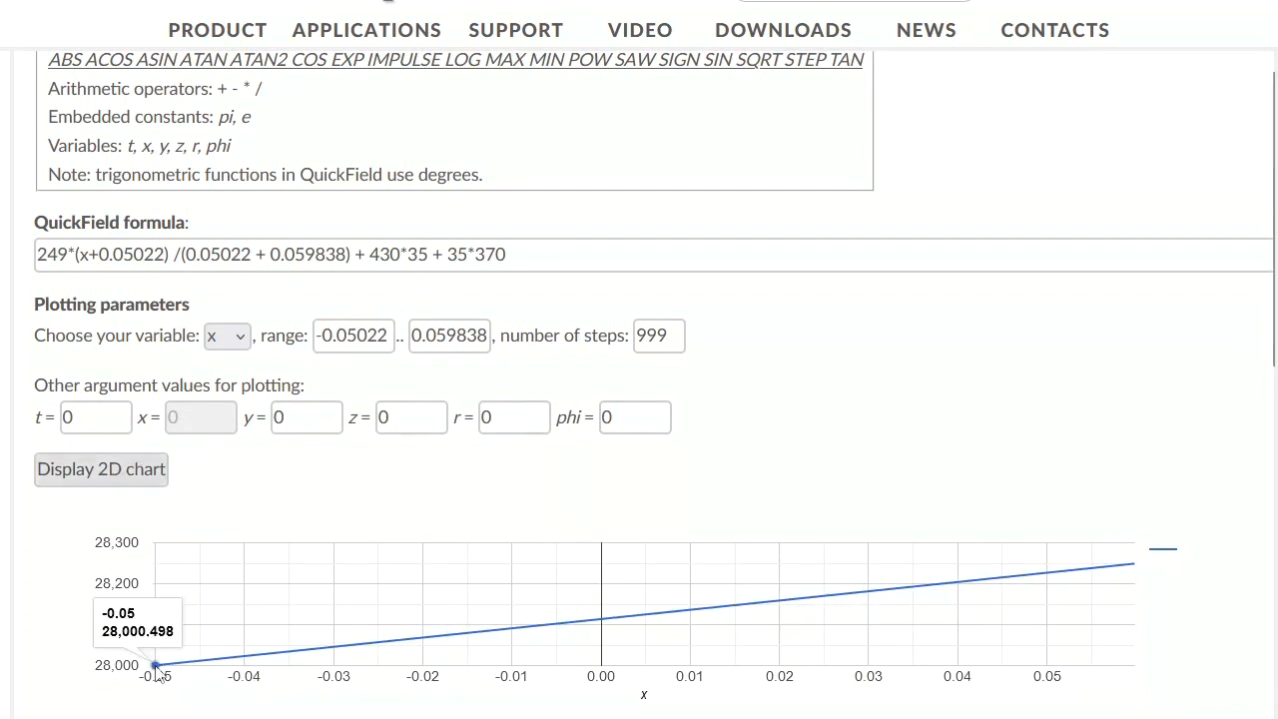
{"action": "mouse_move", "coordinate": [476, 633]}
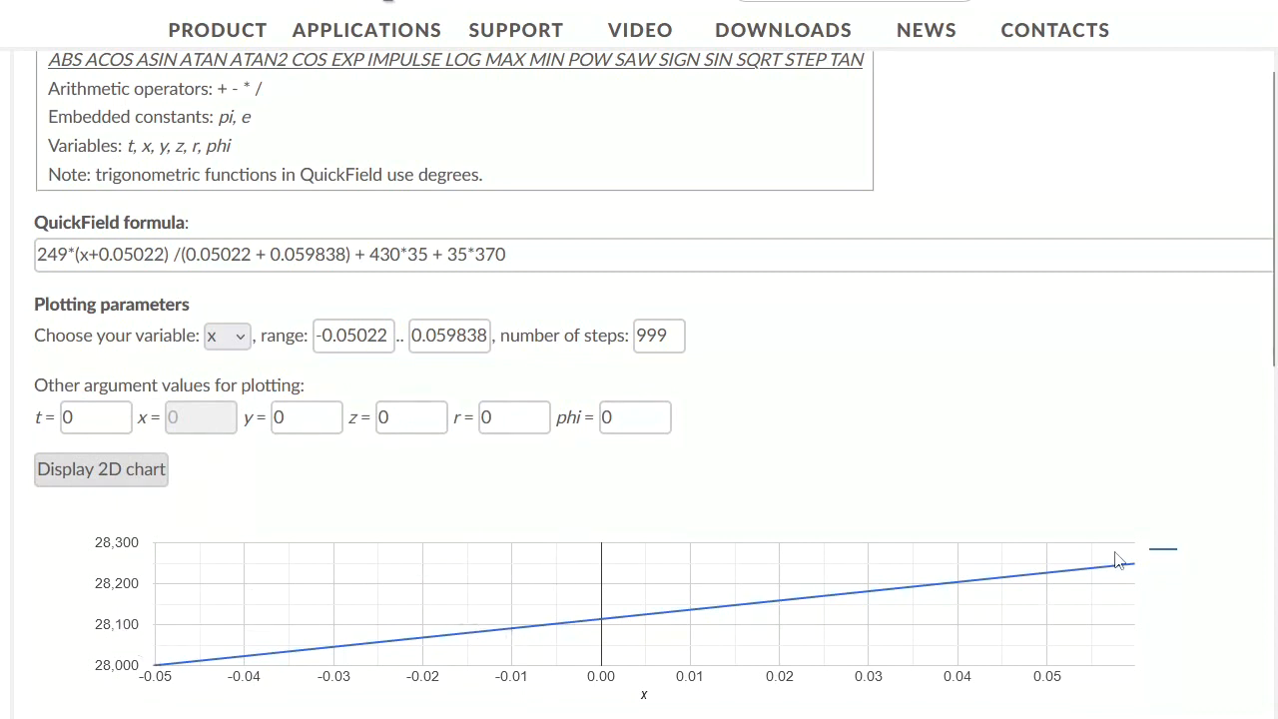
{"action": "mouse_move", "coordinate": [1136, 566]}
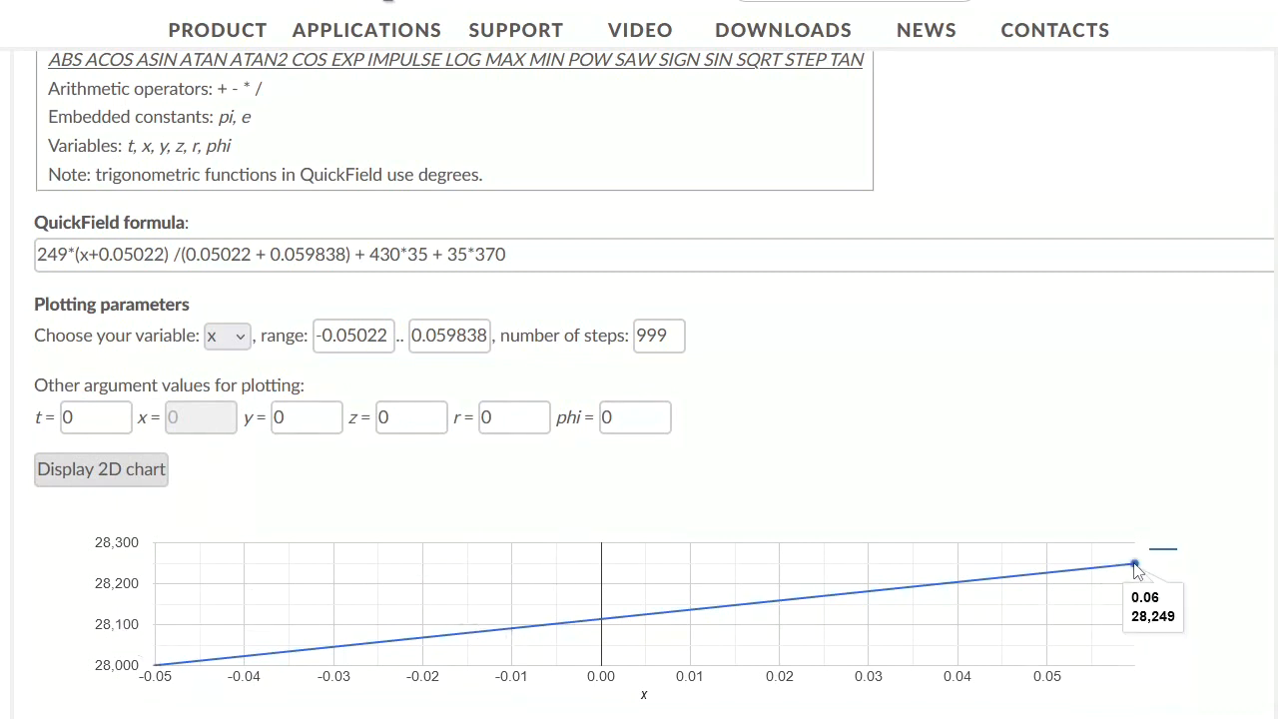
{"action": "left_click_drag", "start_coordinate": [519, 255], "coordinate": [20, 262]}
{"action": "key", "text": "ctrl+c"}
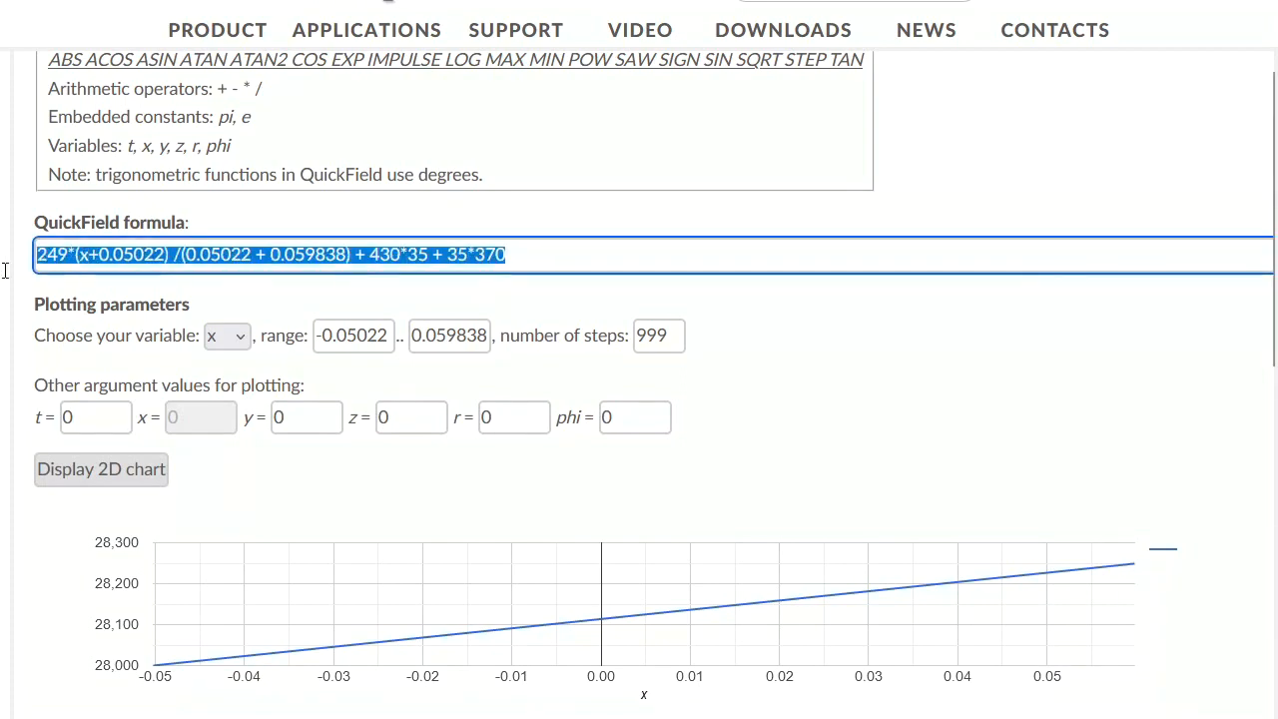
Step: Give edge label 73 a voltage condition using the copied formula, appending + 2
{"action": "double_click", "coordinate": [107, 310]}
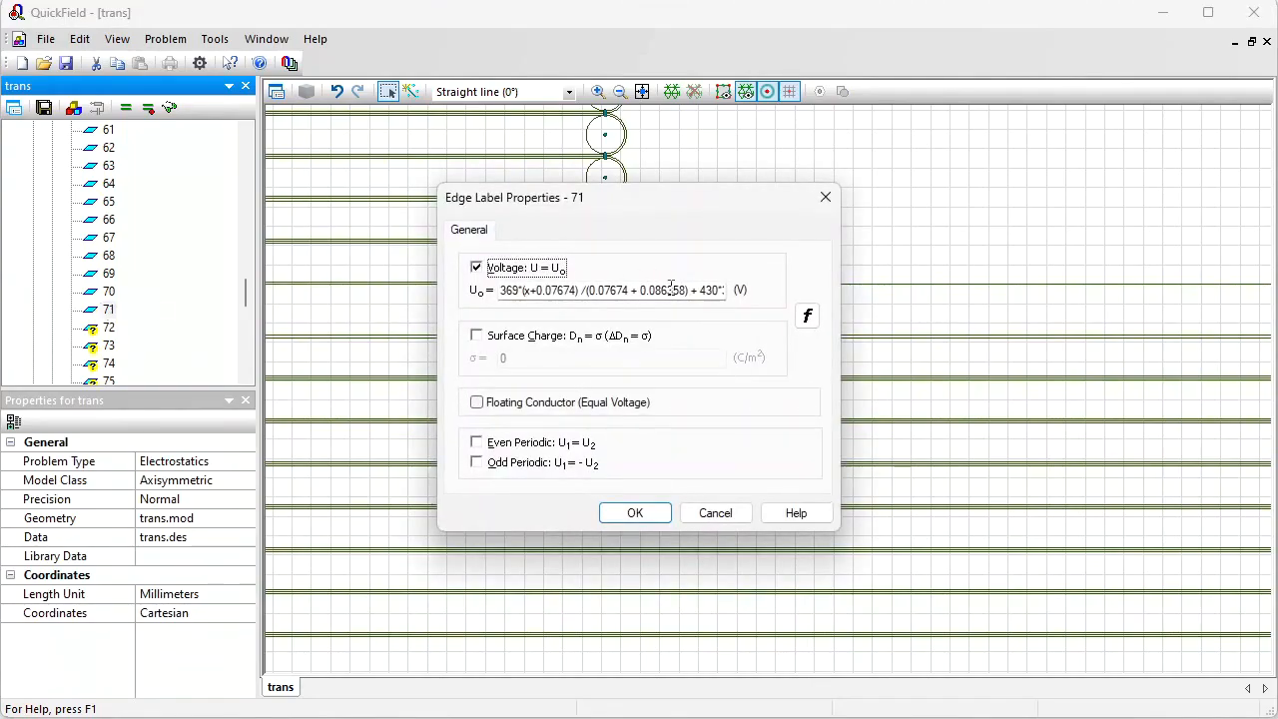
{"action": "left_click", "coordinate": [670, 289]}
{"action": "key", "text": "ctrl+a"}
{"action": "type", "text": "v"}
{"action": "key", "text": "ctrl+v"}
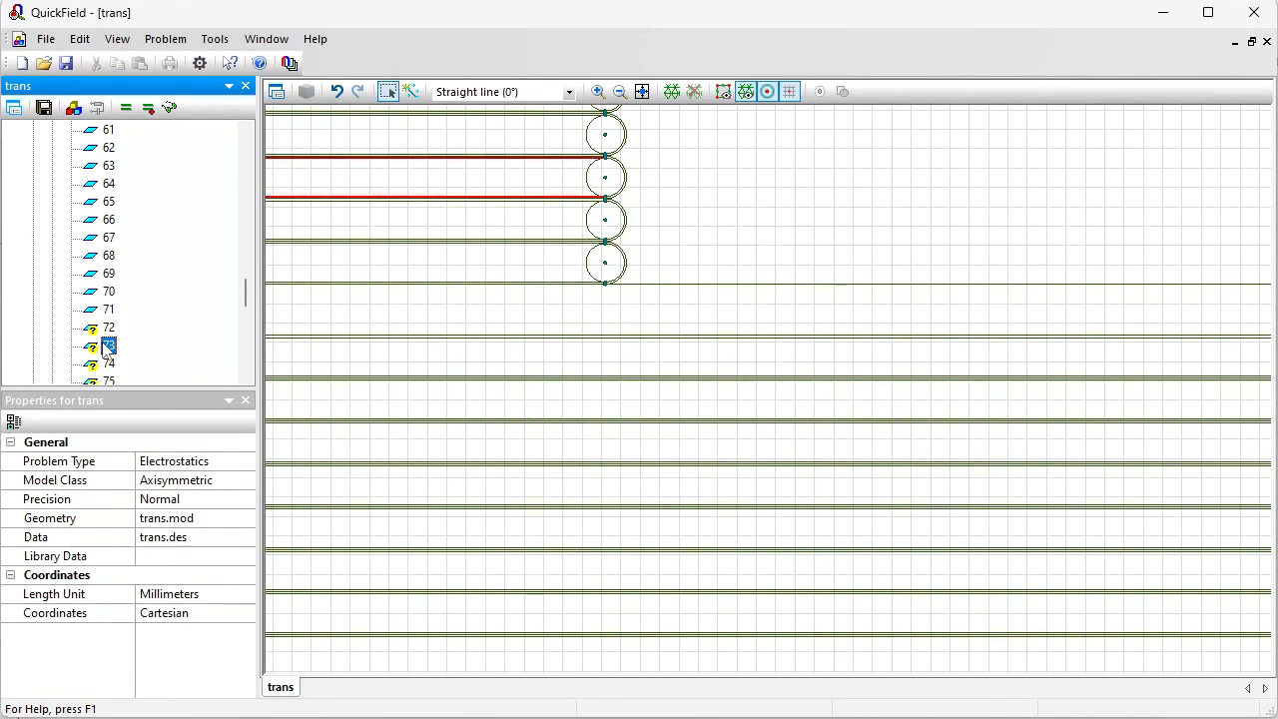
{"action": "double_click", "coordinate": [105, 346]}
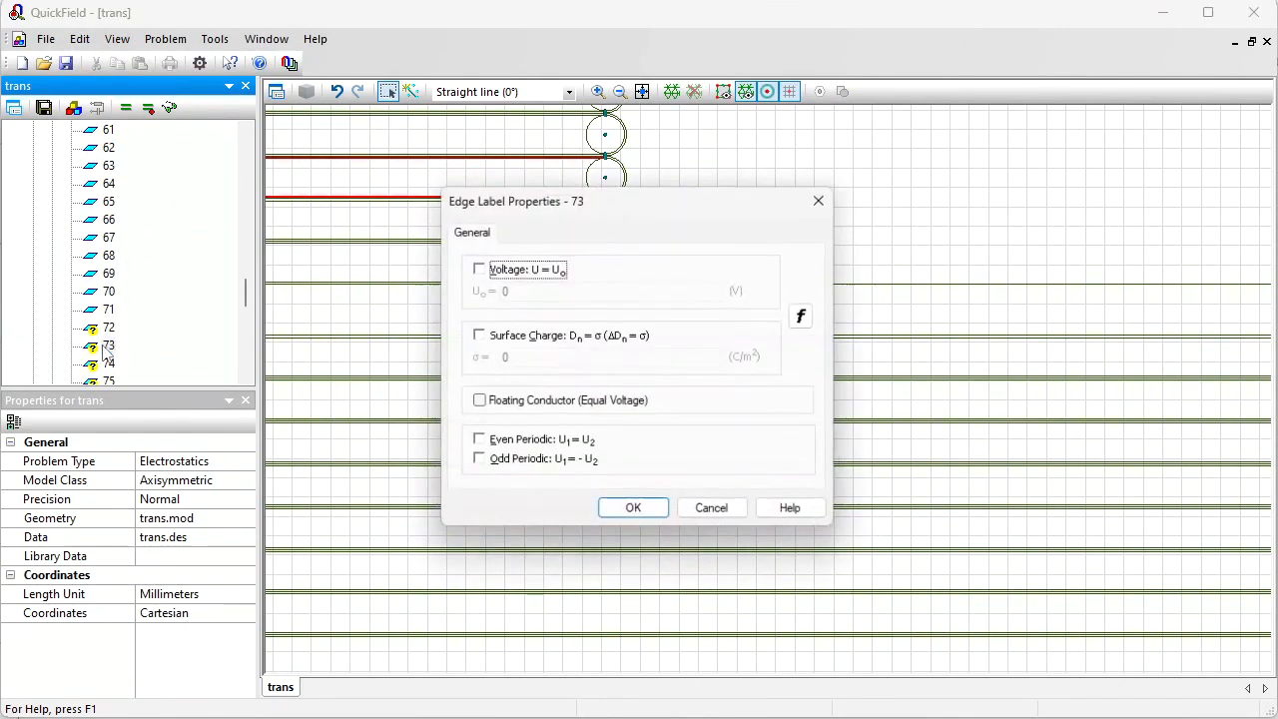
{"action": "left_click", "coordinate": [477, 269]}
{"action": "key", "text": "ctrl+v"}
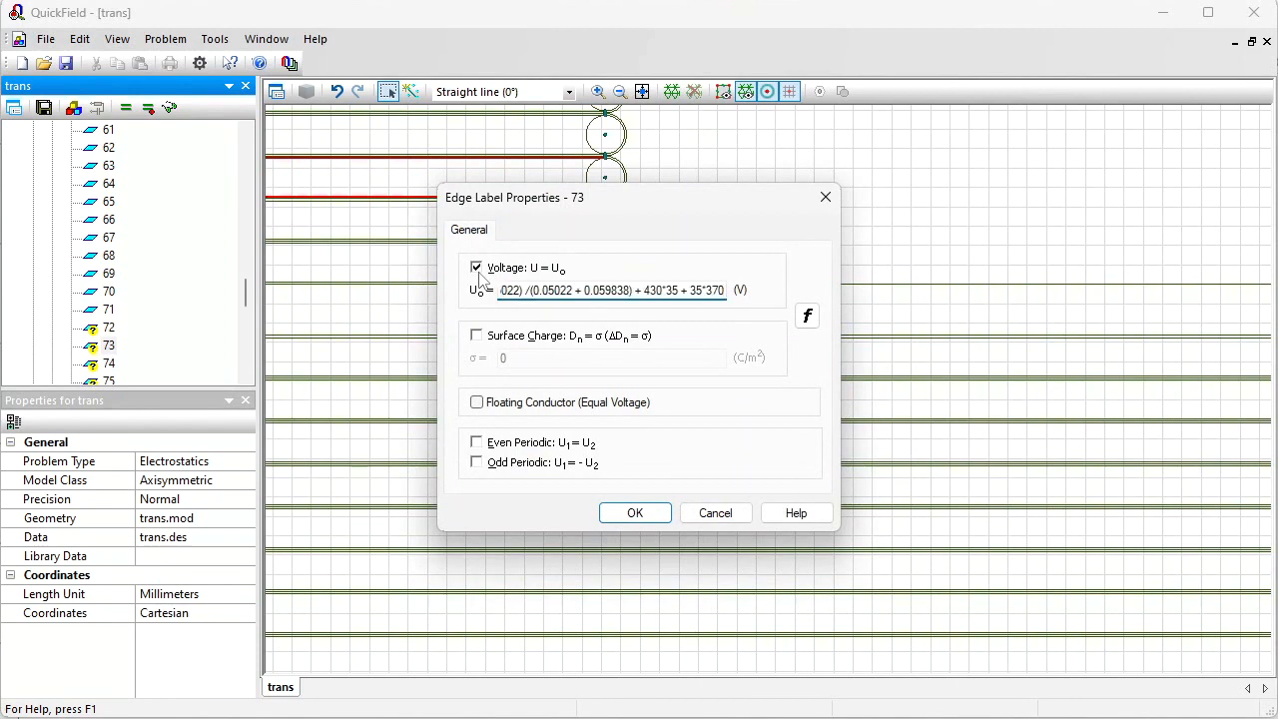
{"action": "type", "text": "+"}
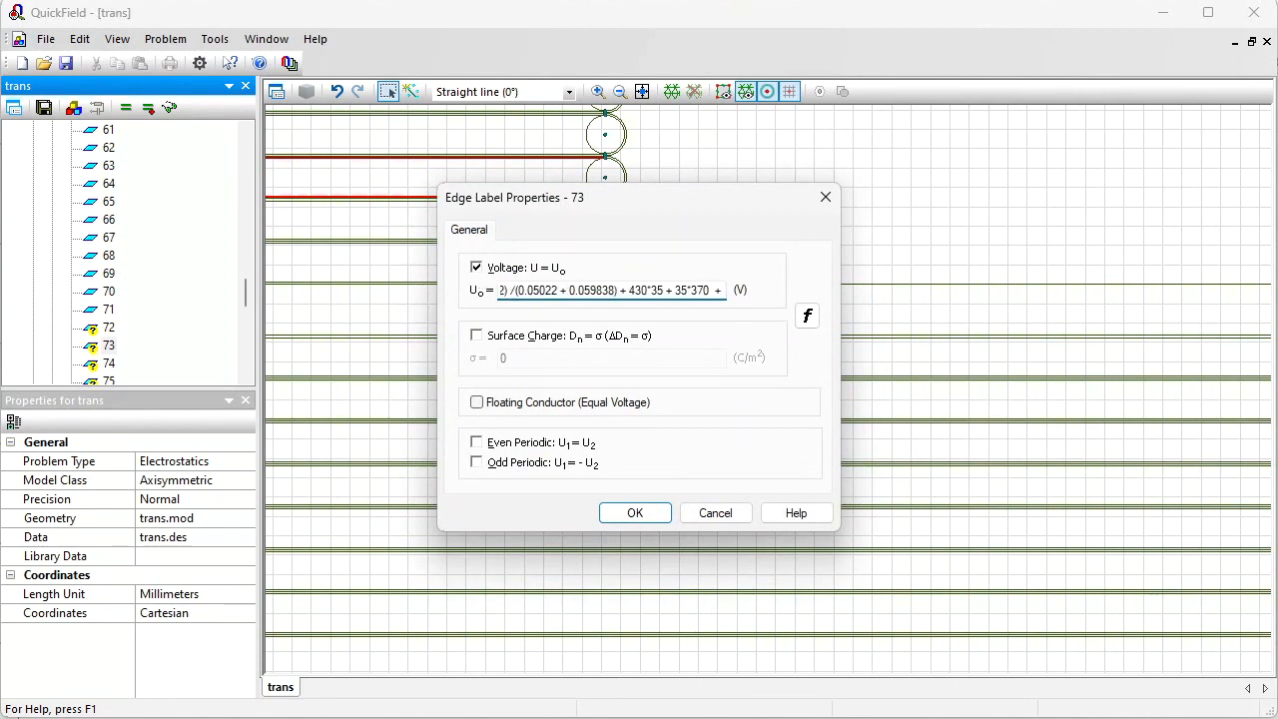
{"action": "type", "text": " 2"}
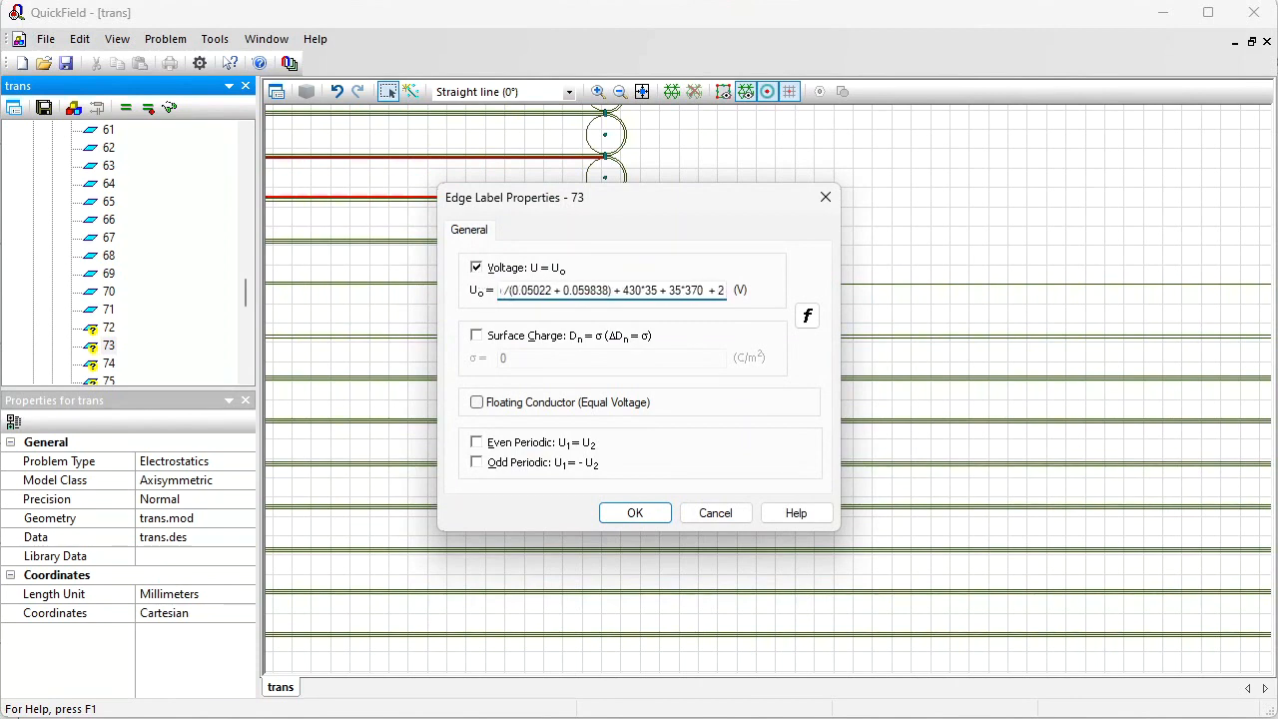
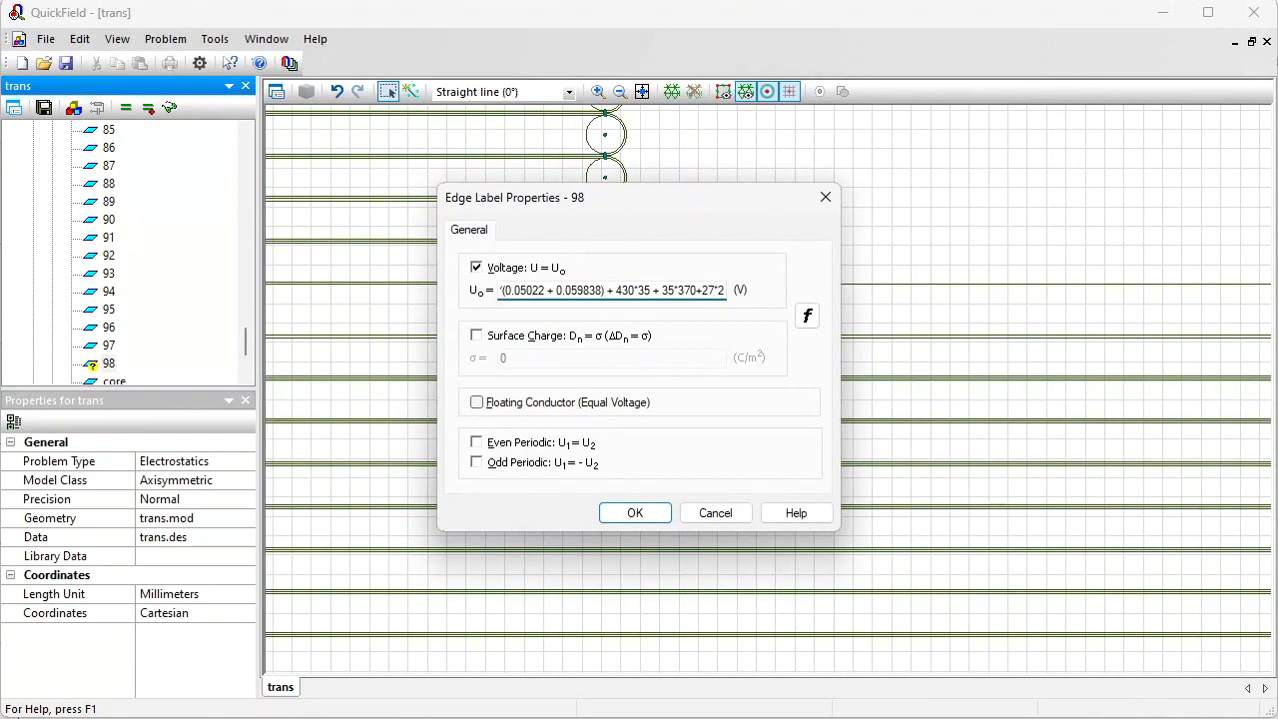
Step: Paste edge label 98's voltage formula into the online formula checker and inspect its individual terms
{"action": "triple_click", "coordinate": [578, 292]}
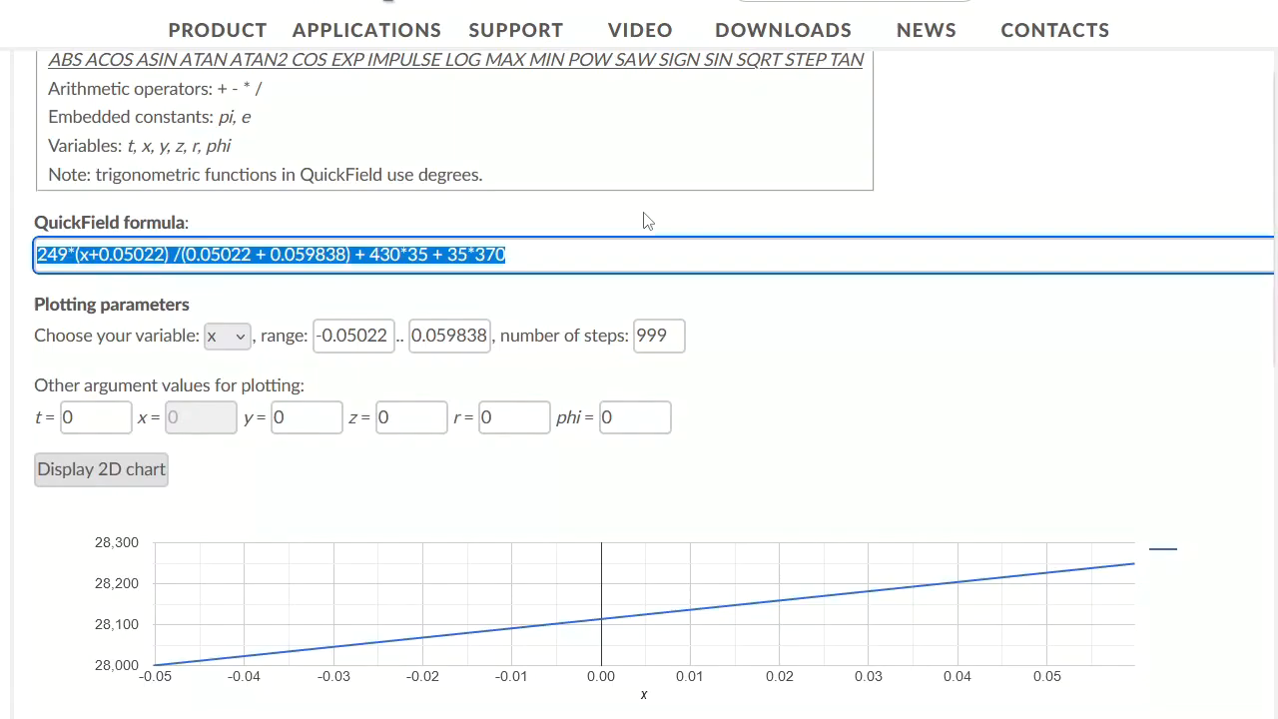
{"action": "type", "text": "249*(-x+0.059838) /(0.05022 + 0.059838) + 430*35 + 35*370+27*250"}
{"action": "left_click_drag", "start_coordinate": [389, 254], "coordinate": [448, 253]}
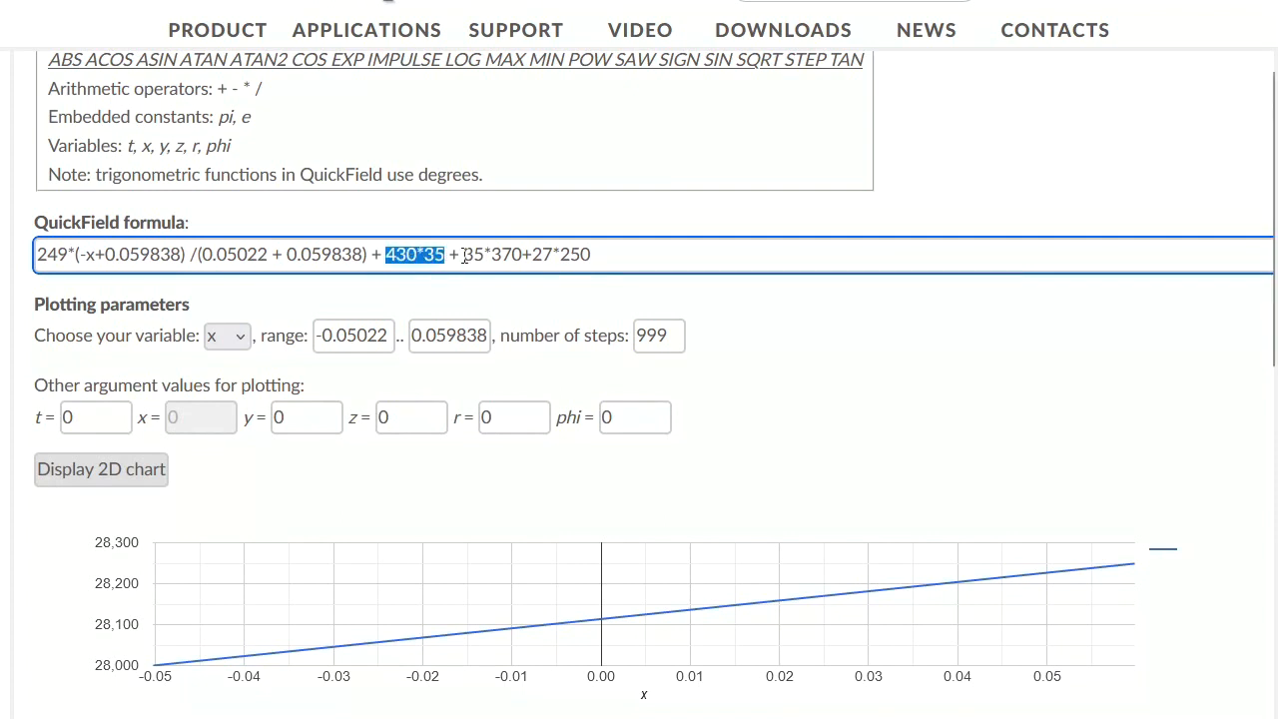
{"action": "left_click_drag", "start_coordinate": [465, 255], "coordinate": [521, 254]}
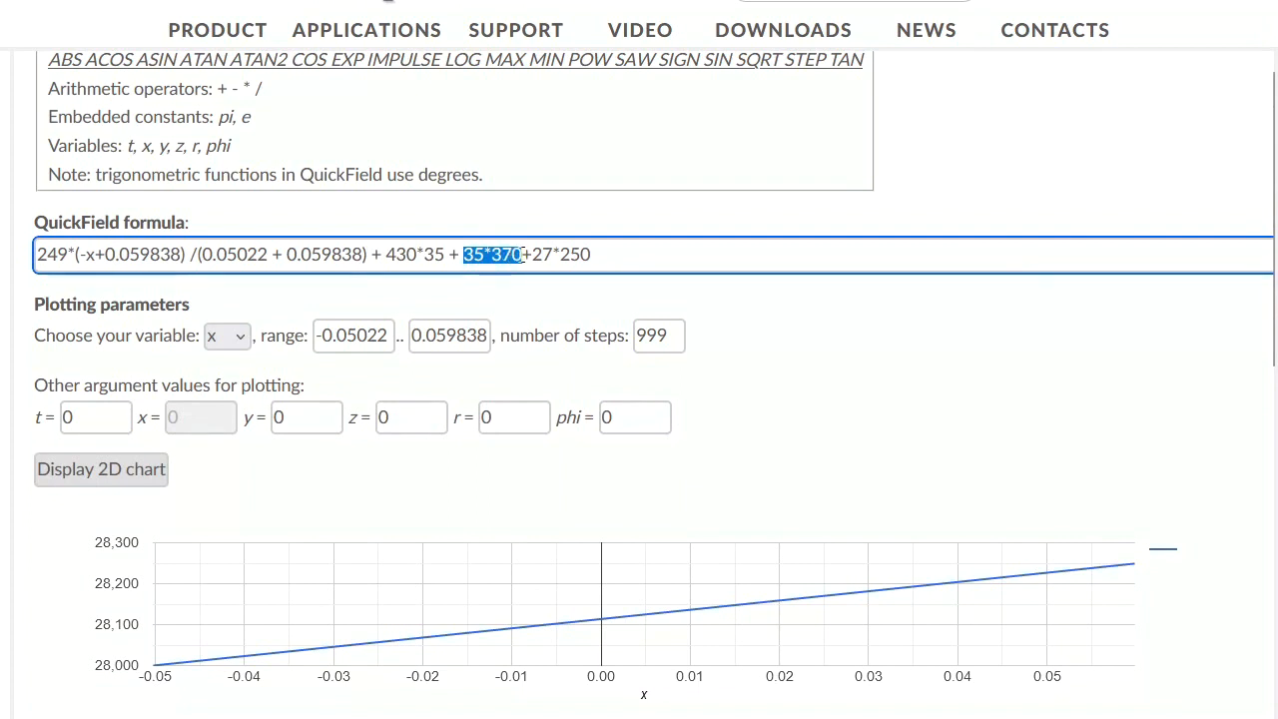
{"action": "left_click", "coordinate": [535, 255]}
{"action": "left_click_drag", "start_coordinate": [538, 256], "coordinate": [593, 258]}
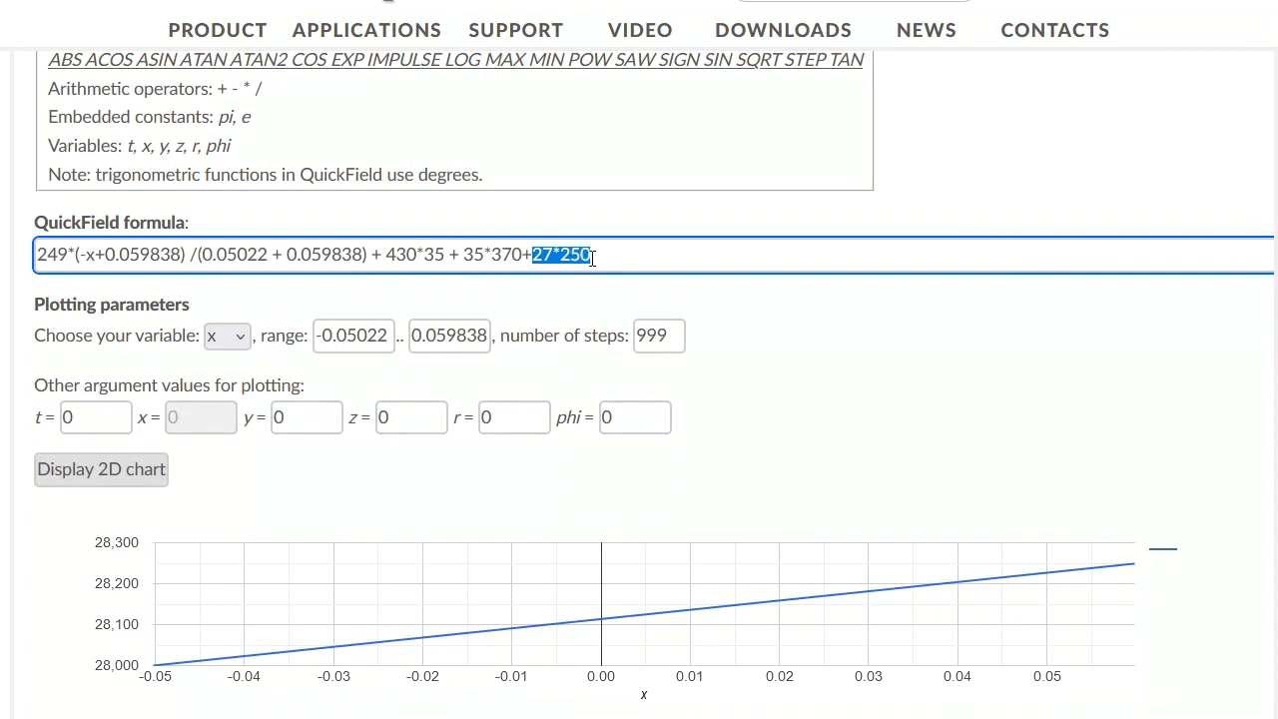
{"action": "left_click_drag", "start_coordinate": [374, 252], "coordinate": [17, 259]}
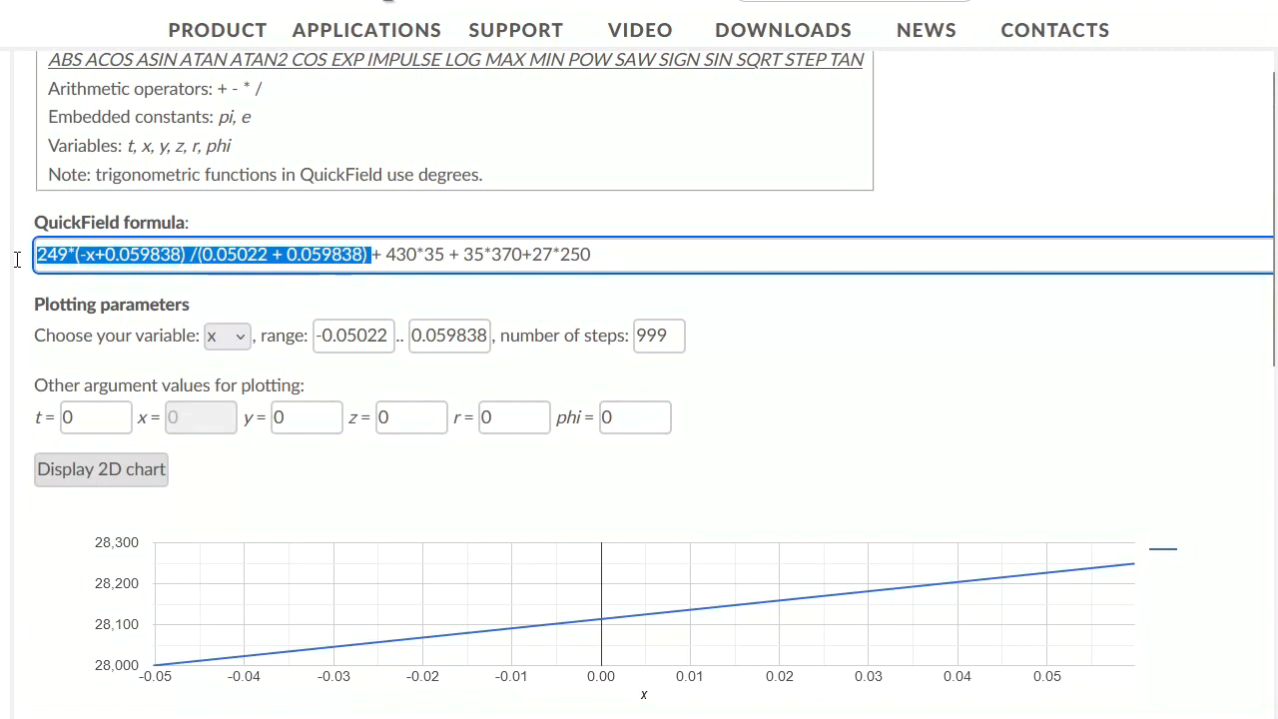
Step: Display the 2D chart of the formula and check the value at the start of the range
{"action": "left_click", "coordinate": [83, 481]}
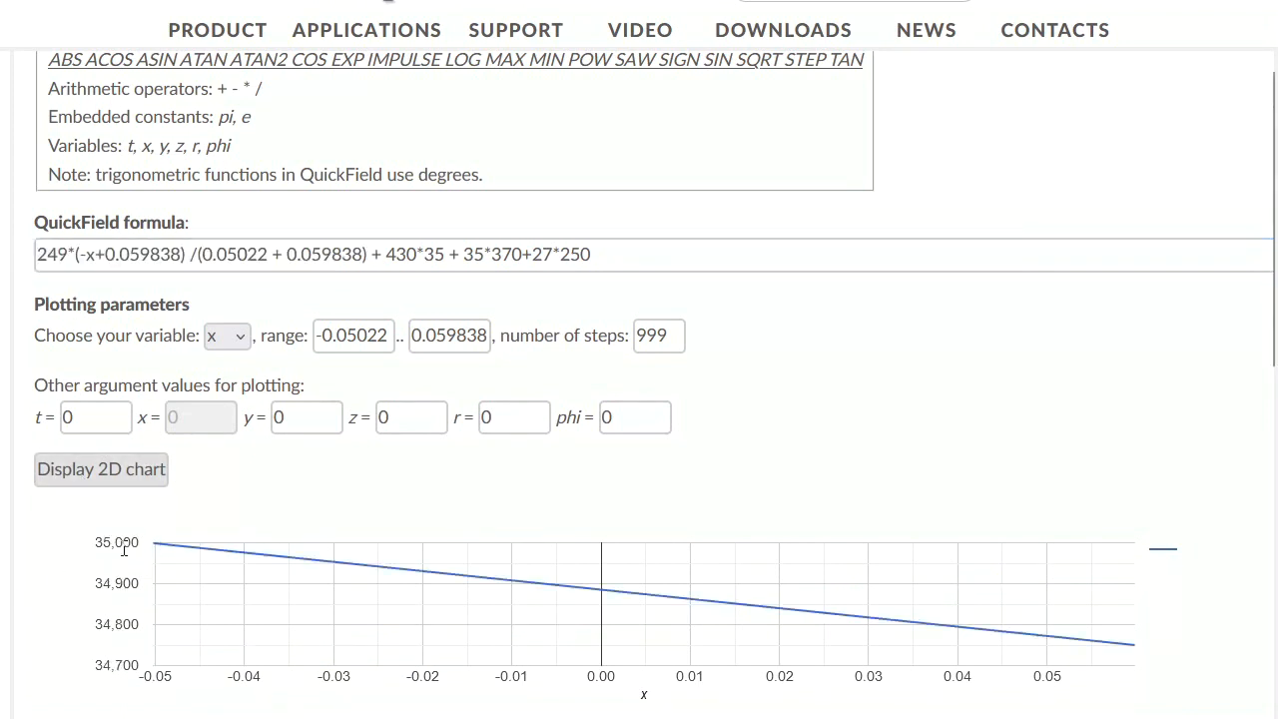
{"action": "mouse_move", "coordinate": [156, 549]}
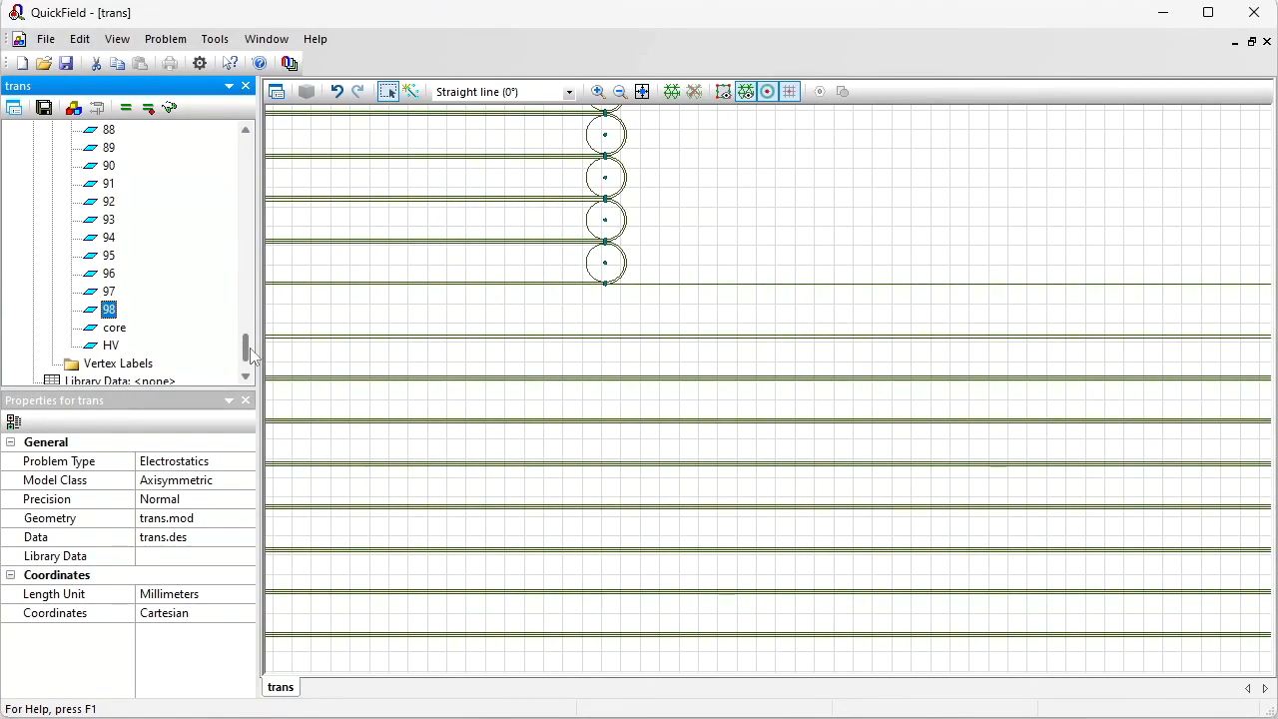
Step: Select the two outer enclosure blocks and set their mesh spacing to Manual with a value of 10 mm
{"action": "left_click_drag", "start_coordinate": [252, 357], "coordinate": [245, 130]}
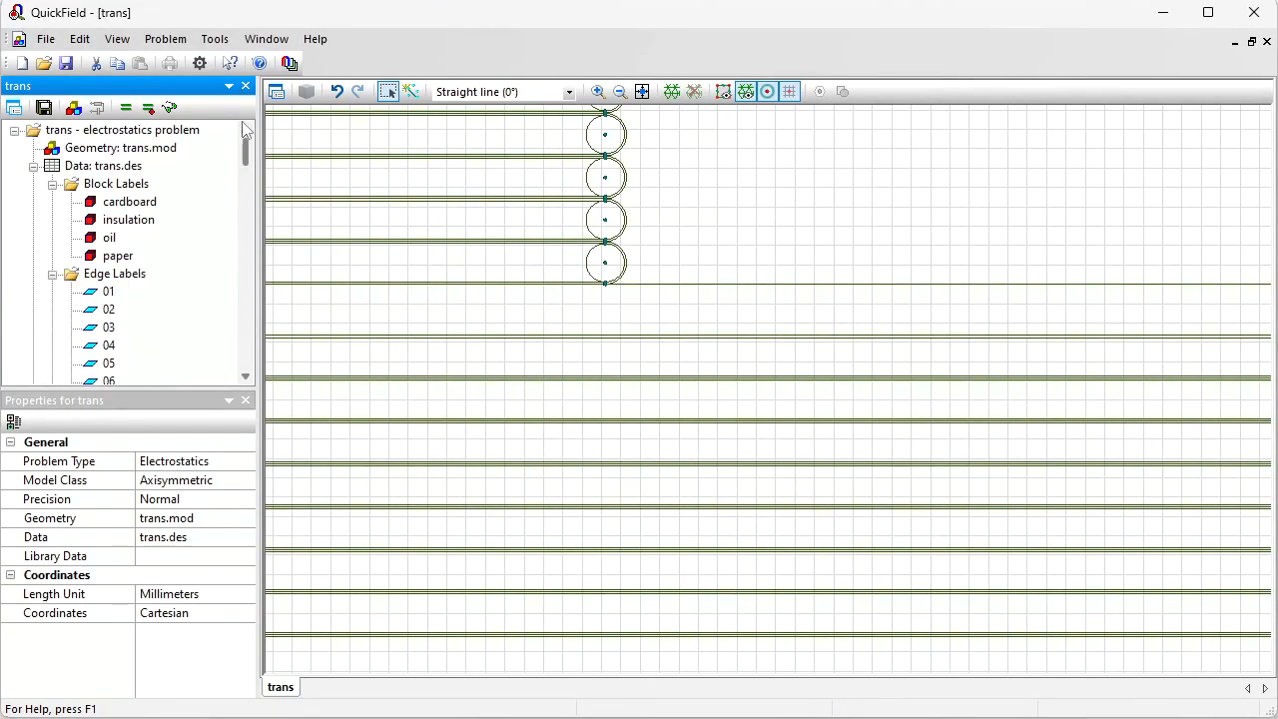
{"action": "left_click", "coordinate": [642, 92]}
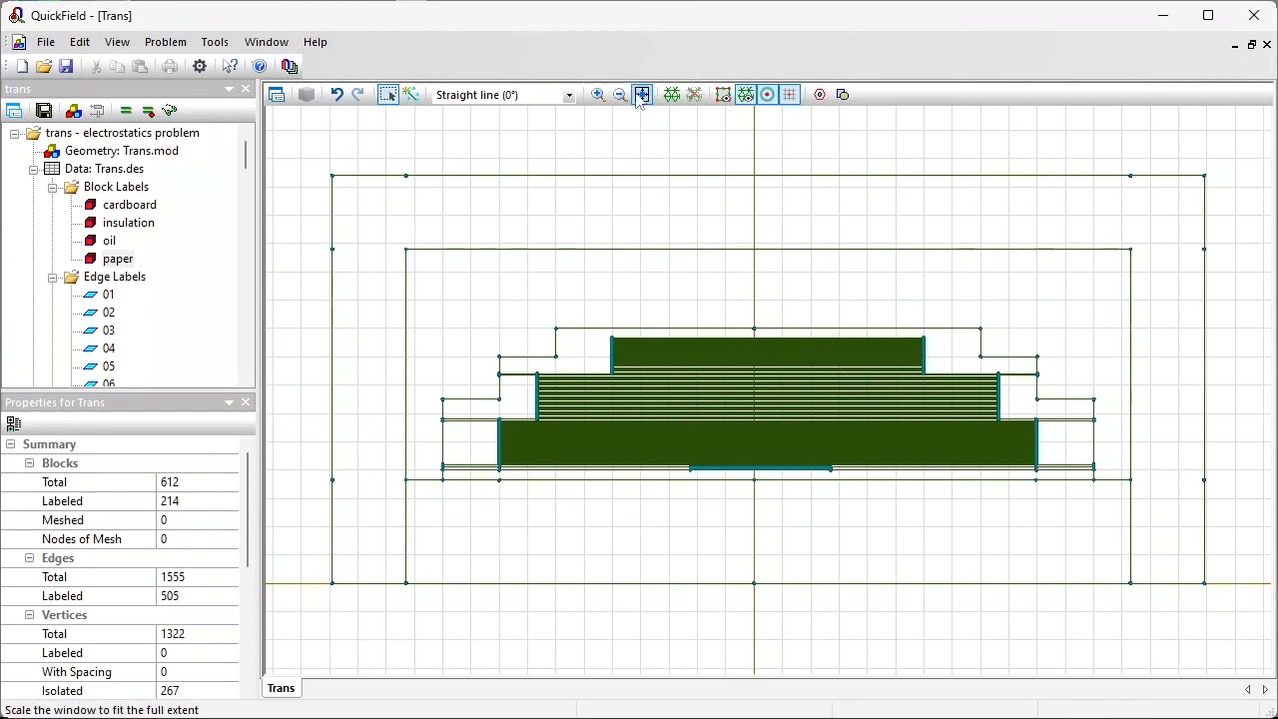
{"action": "left_click", "coordinate": [597, 94]}
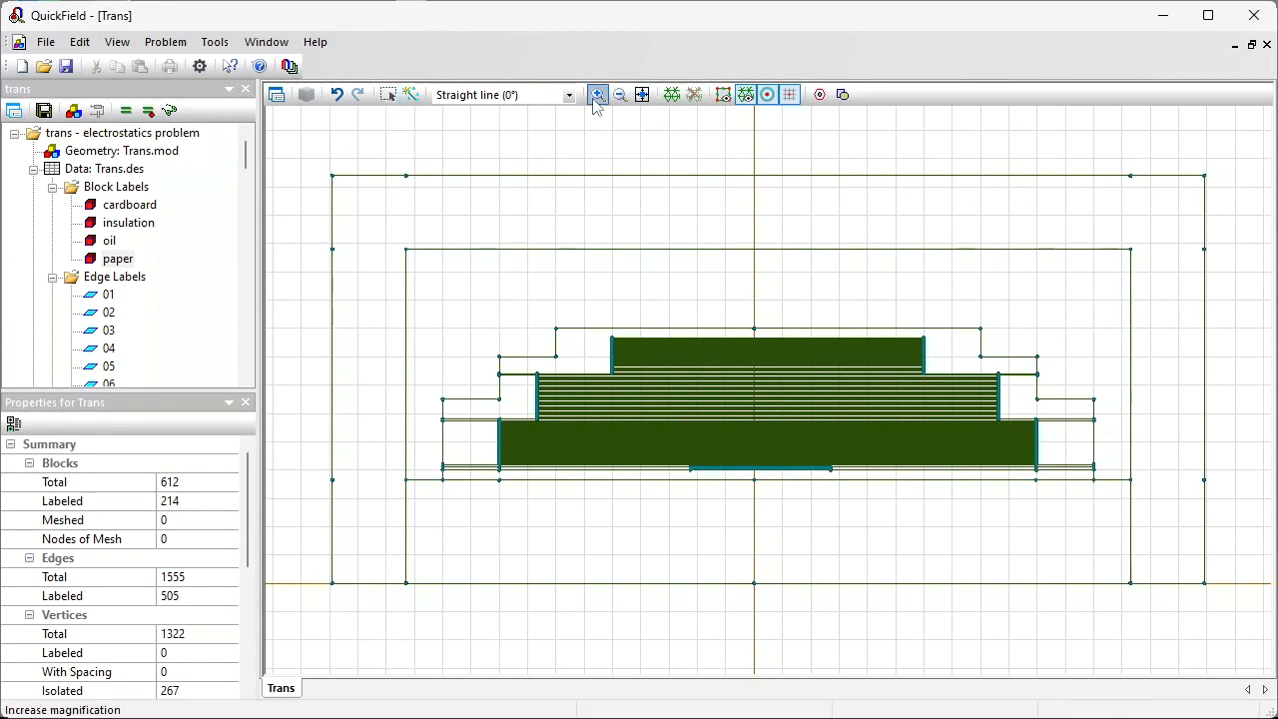
{"action": "left_click", "coordinate": [568, 405]}
{"action": "left_click", "coordinate": [602, 277]}
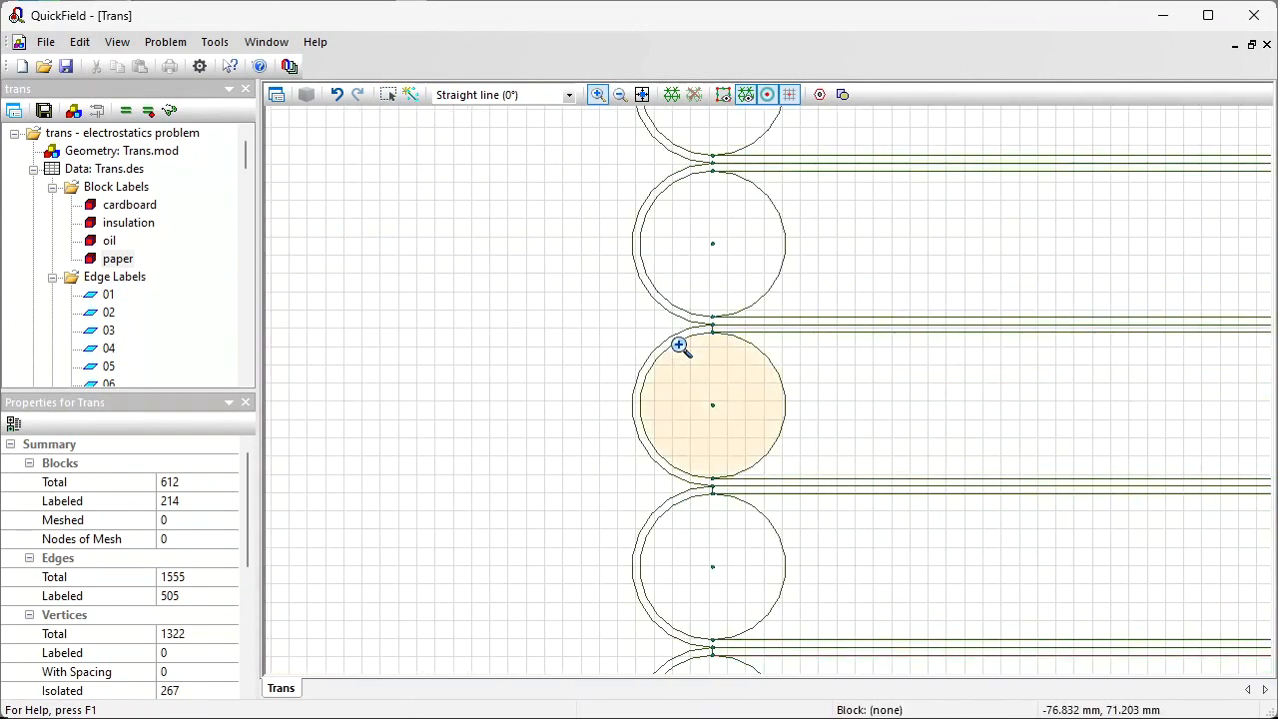
{"action": "left_click", "coordinate": [642, 94]}
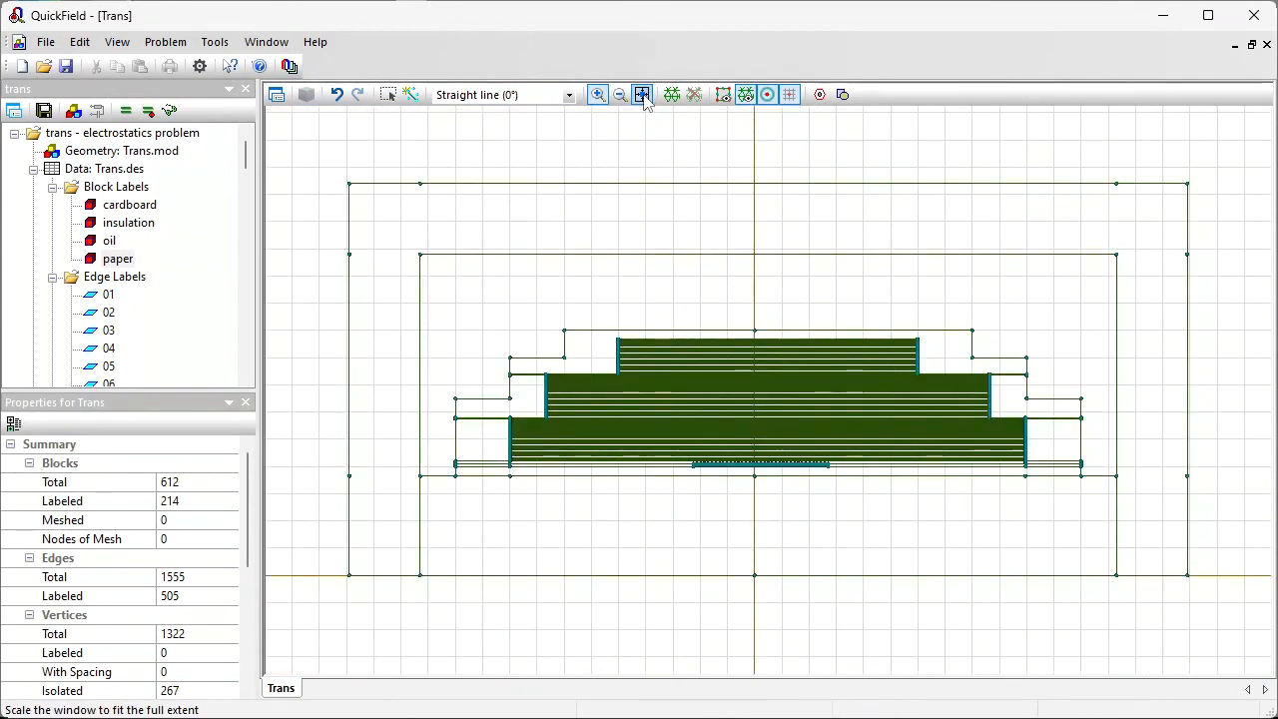
{"action": "left_click", "coordinate": [389, 94]}
{"action": "left_click", "coordinate": [389, 204]}
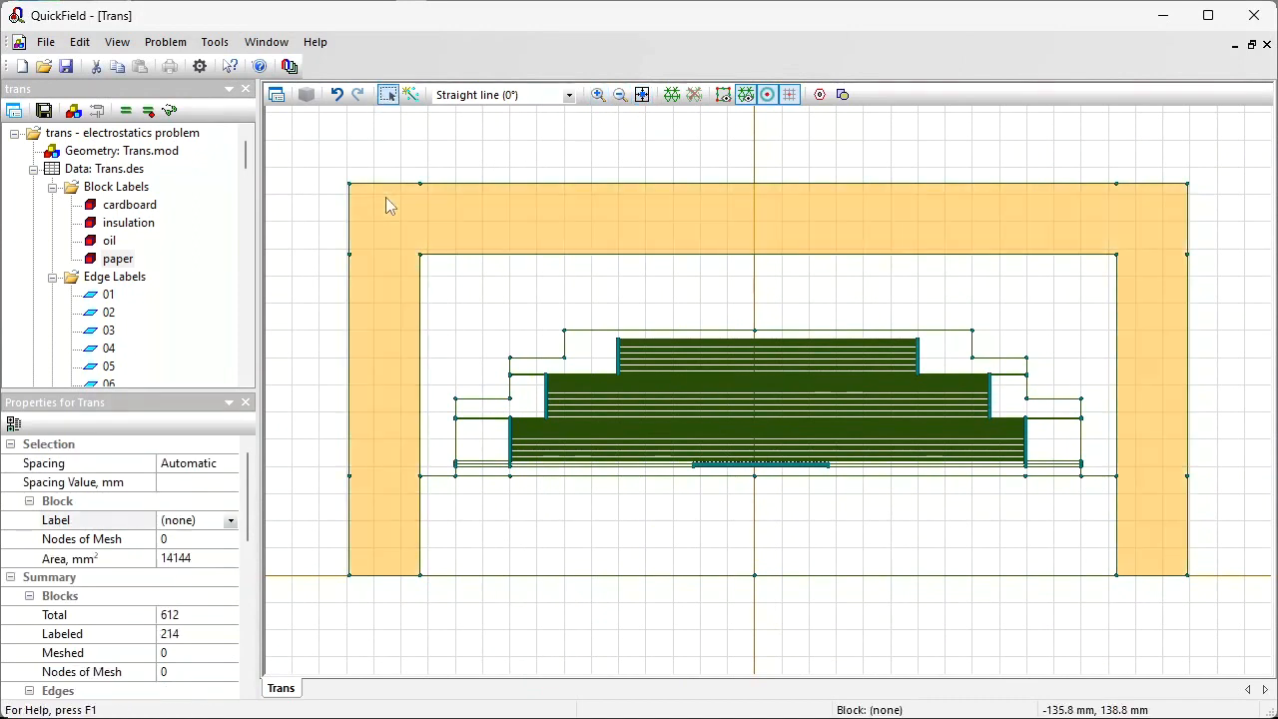
{"action": "left_click", "coordinate": [448, 519], "text": "ctrl"}
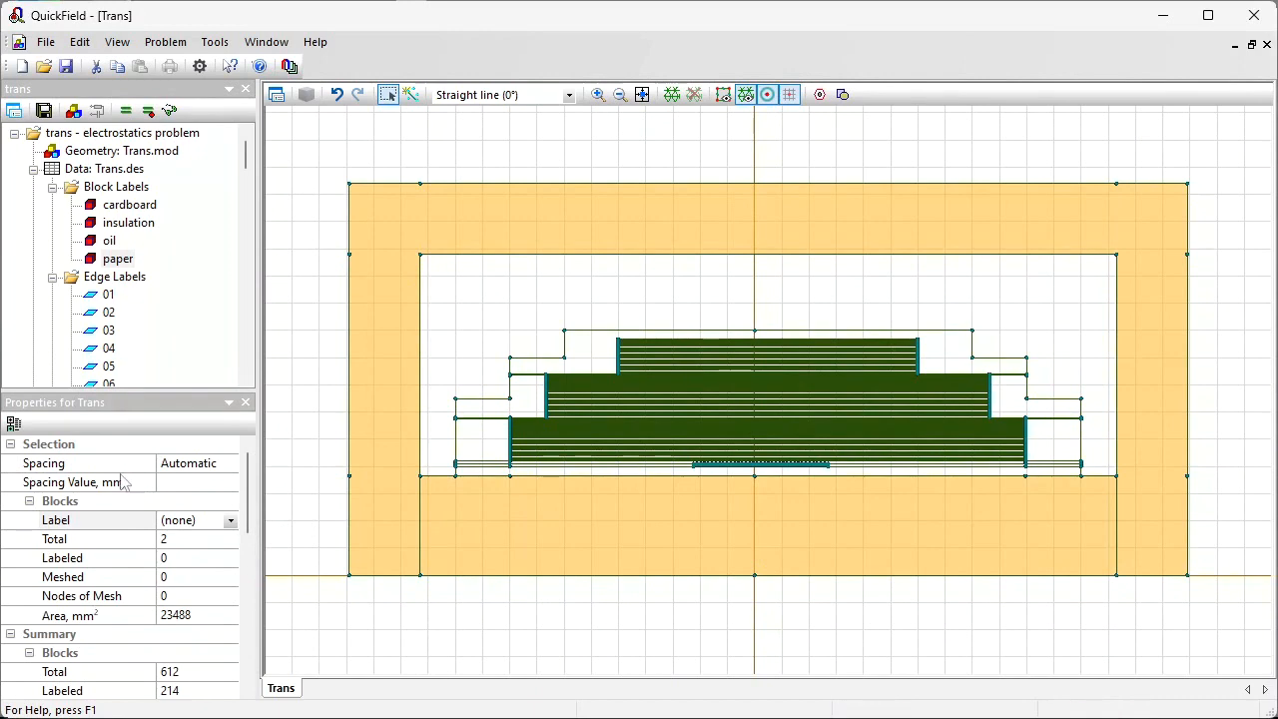
{"action": "left_click", "coordinate": [210, 465]}
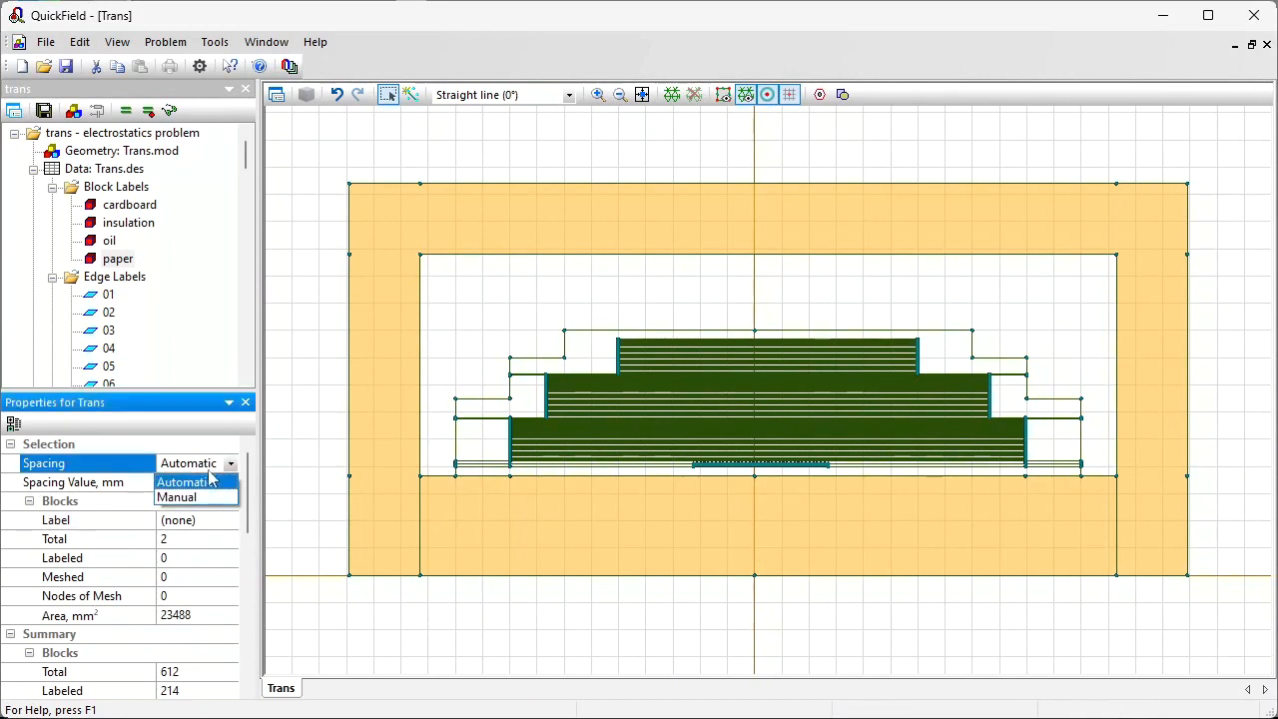
{"action": "left_click", "coordinate": [200, 496]}
{"action": "left_click", "coordinate": [196, 483]}
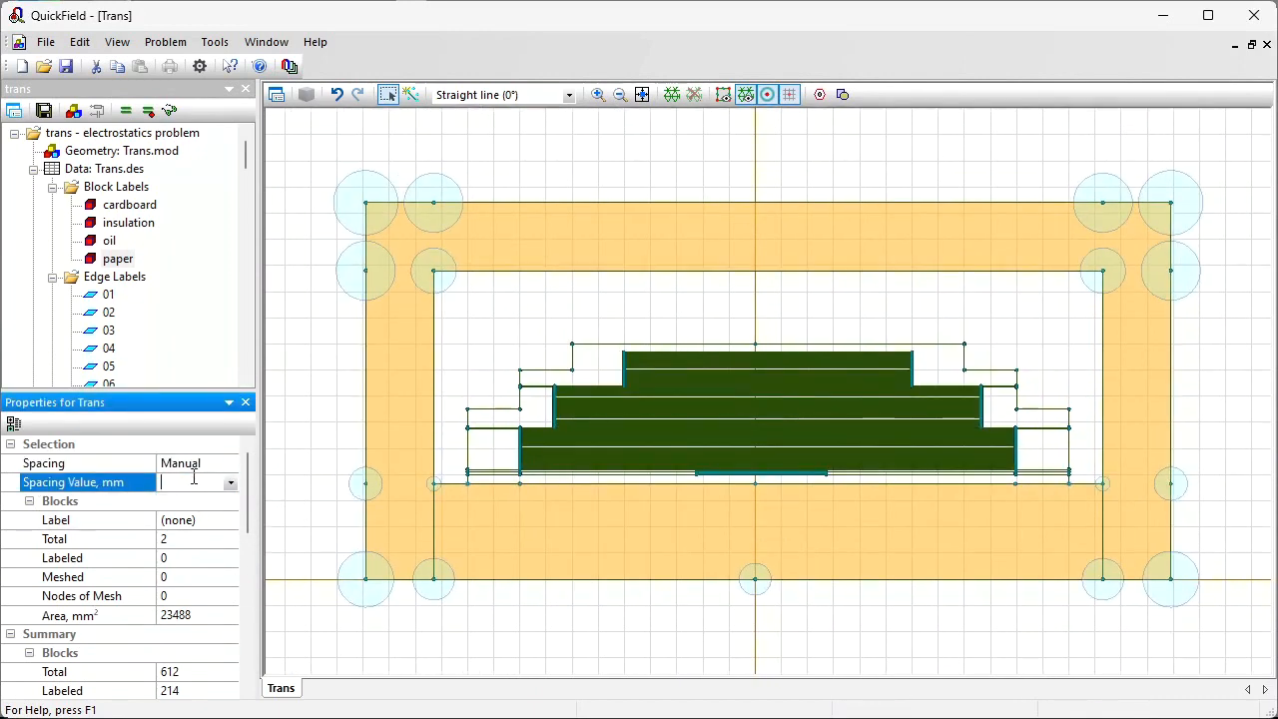
{"action": "type", "text": "10"}
{"action": "key", "text": "Return"}
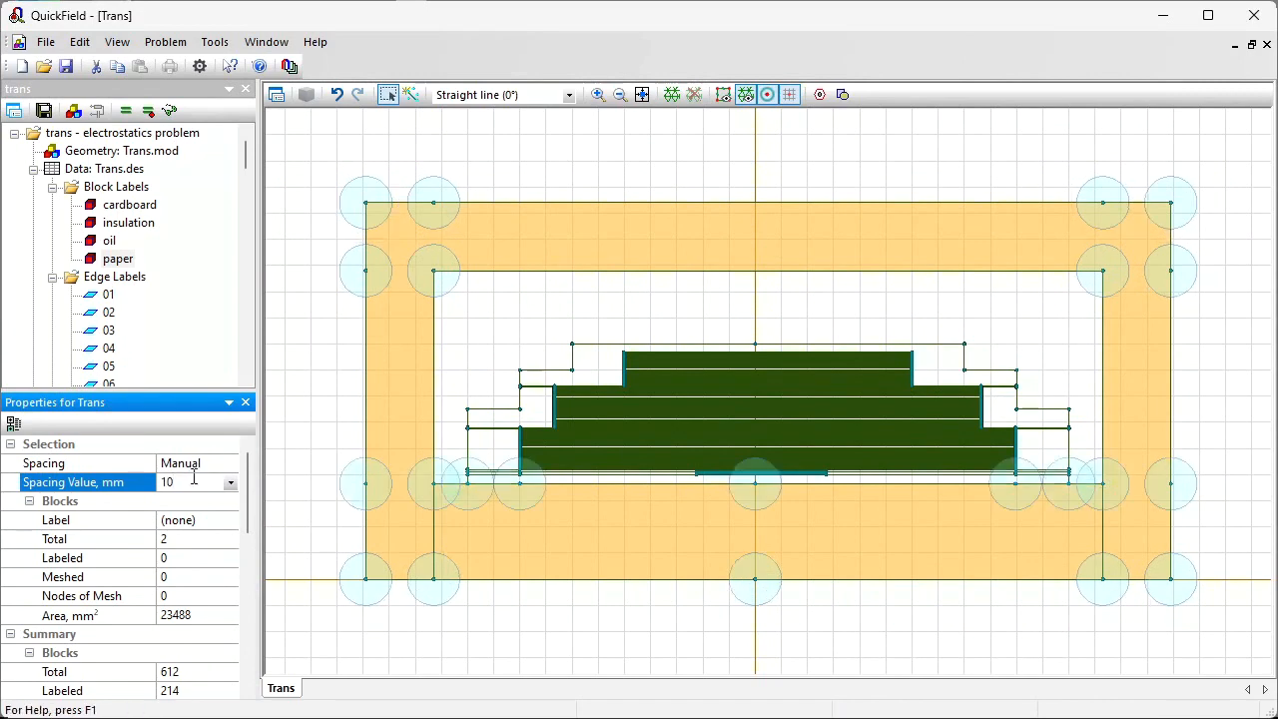
Step: Select the left stepped insulation edges and vertices and set their manual mesh spacing to 0.25 mm
{"action": "left_click_drag", "start_coordinate": [507, 311], "coordinate": [646, 503]}
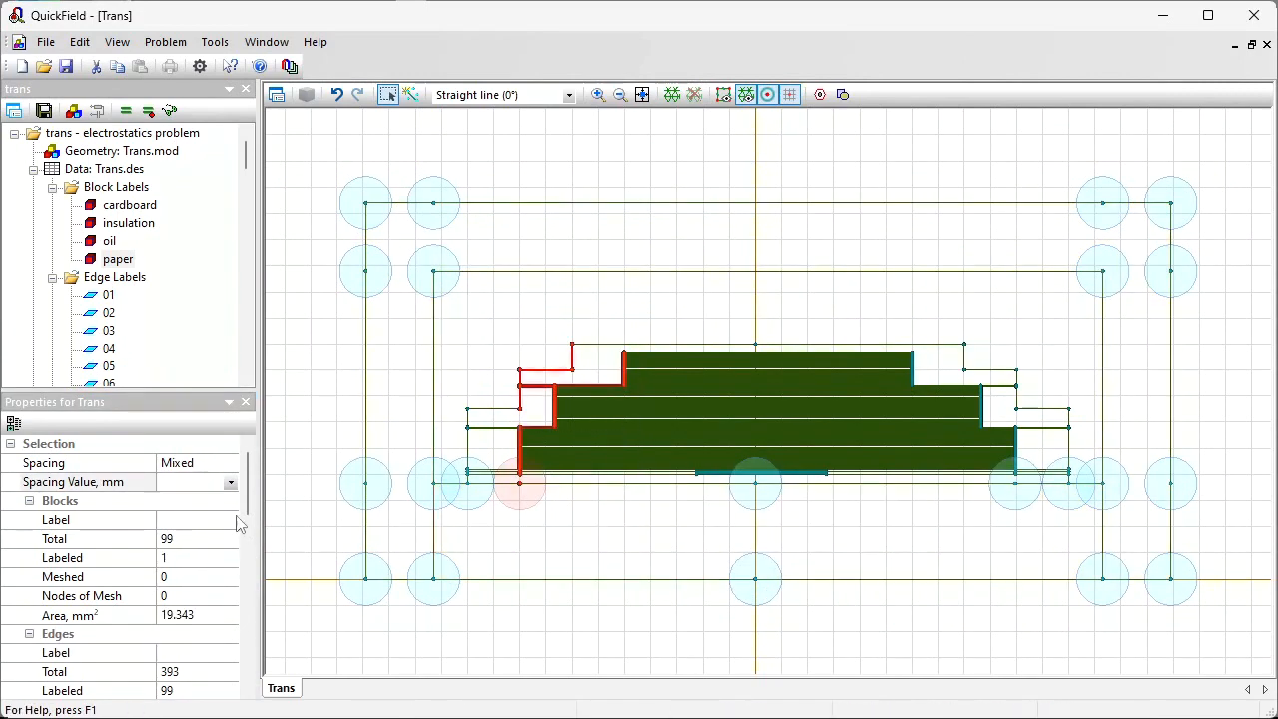
{"action": "left_click", "coordinate": [206, 483]}
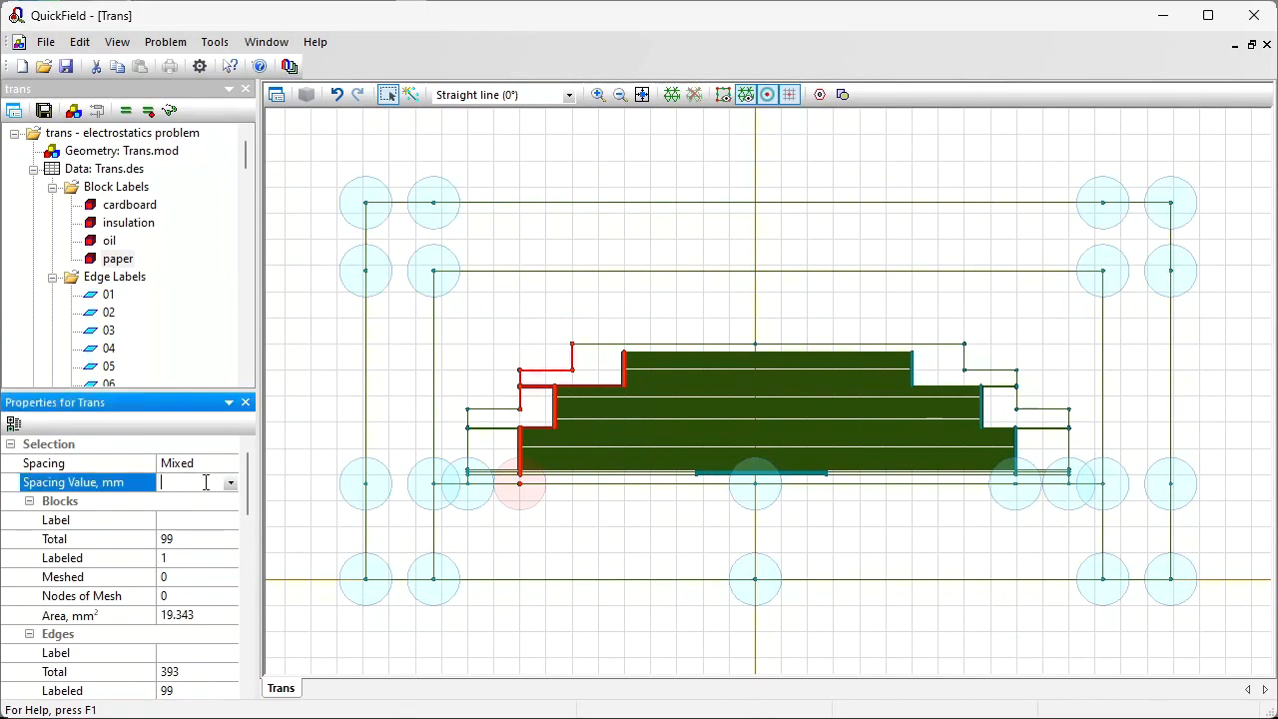
{"action": "type", "text": "0.25"}
{"action": "key", "text": "Return"}
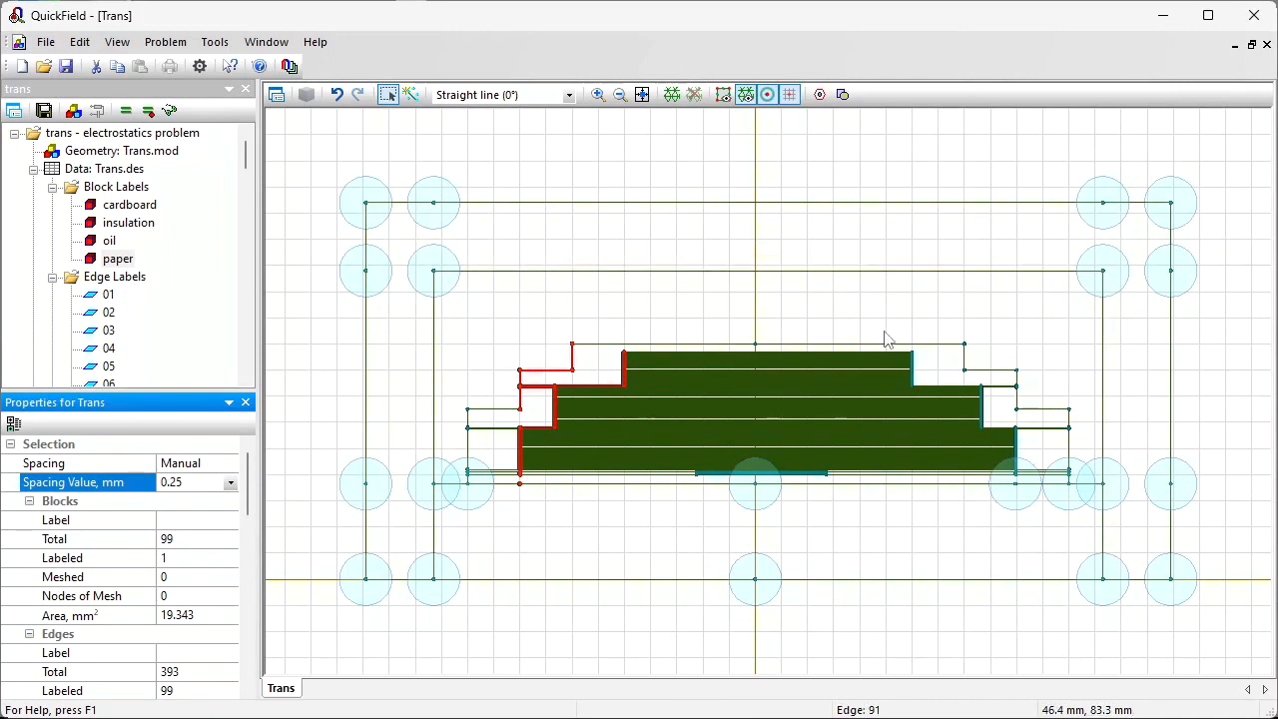
Step: Select the right stepped insulation edges and vertices and set their mesh spacing to 0.25 mm
{"action": "left_click_drag", "start_coordinate": [886, 336], "coordinate": [1076, 523]}
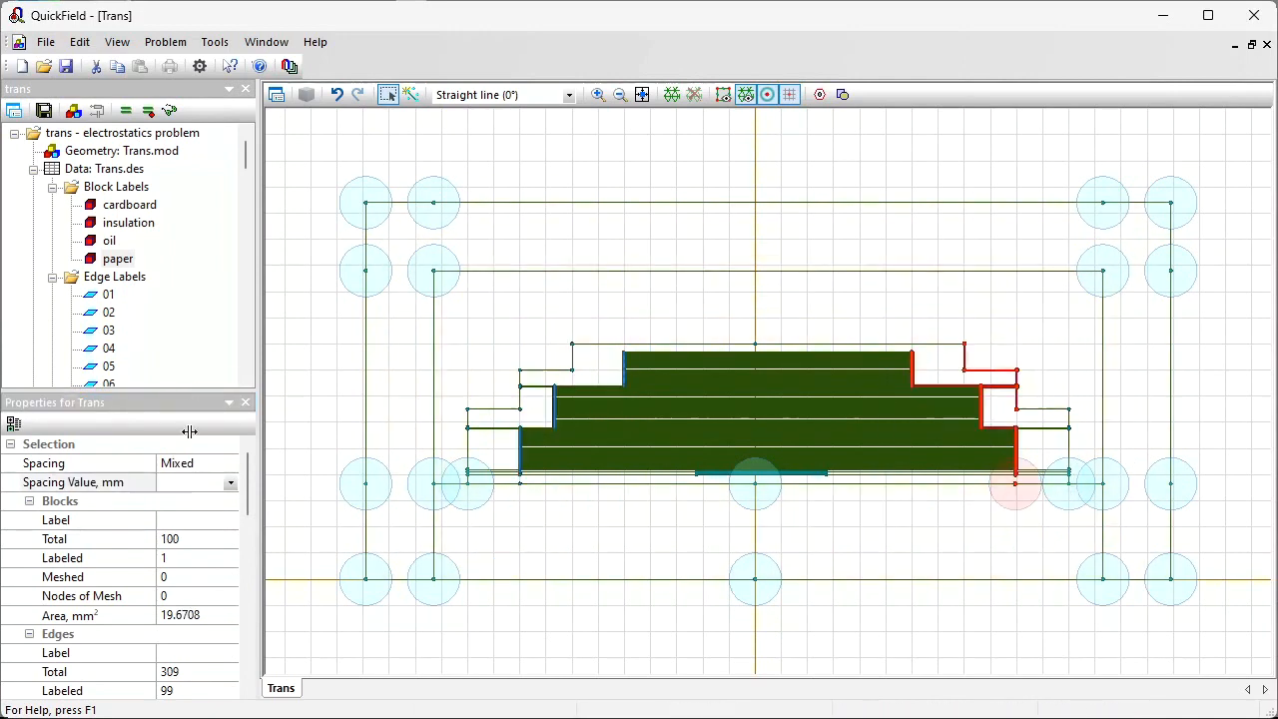
{"action": "left_click", "coordinate": [188, 483]}
{"action": "type", "text": "0.25"}
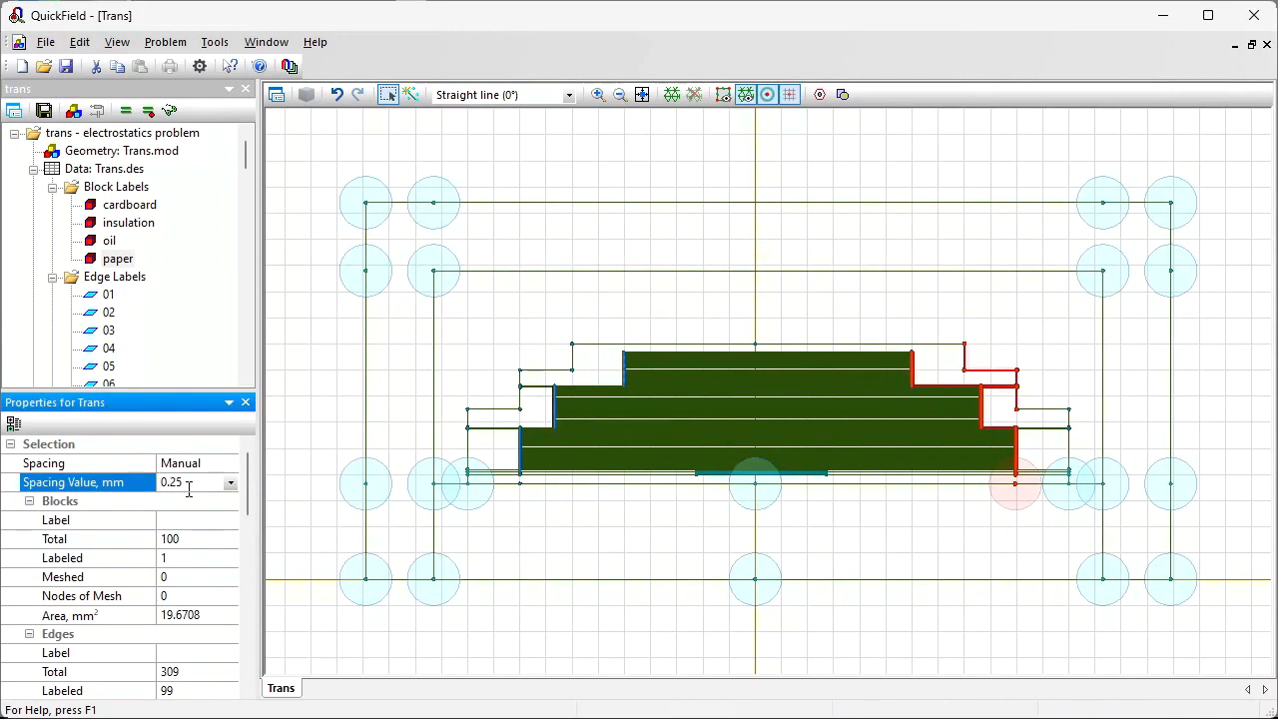
{"action": "key", "text": "Return"}
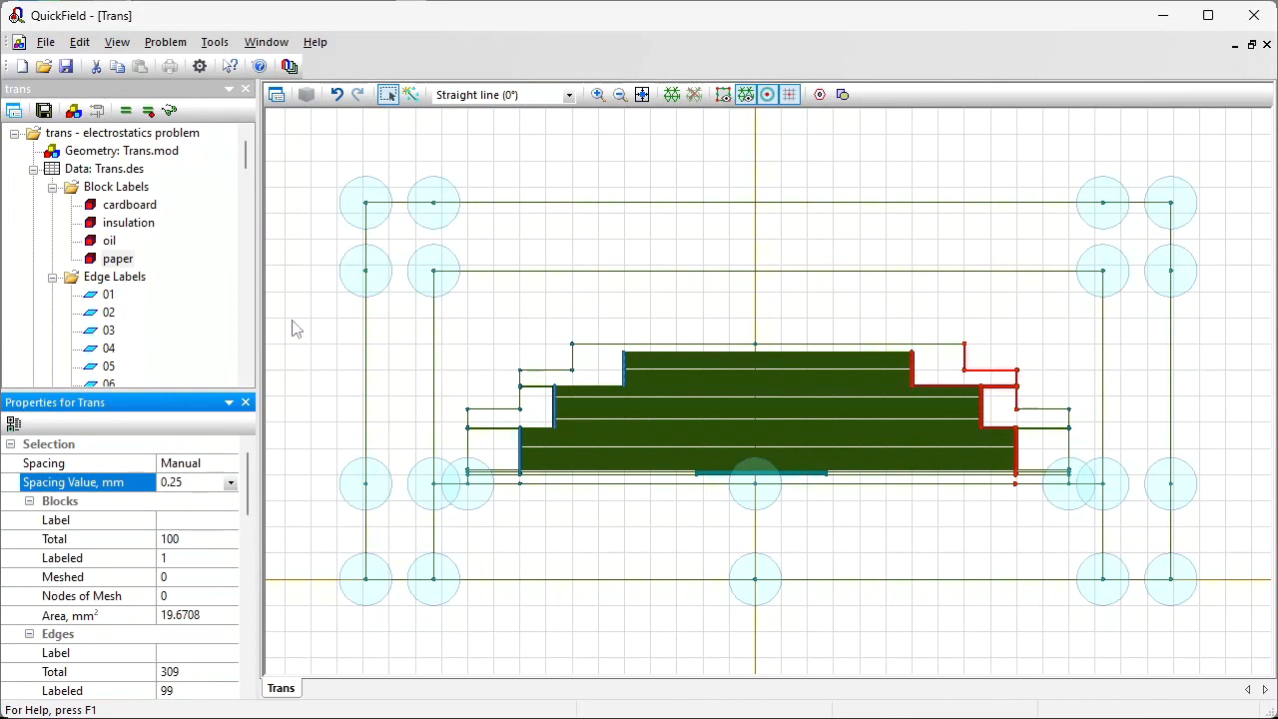
Step: Build the finite element mesh and zoom in to inspect it near the windings
{"action": "left_click", "coordinate": [669, 96]}
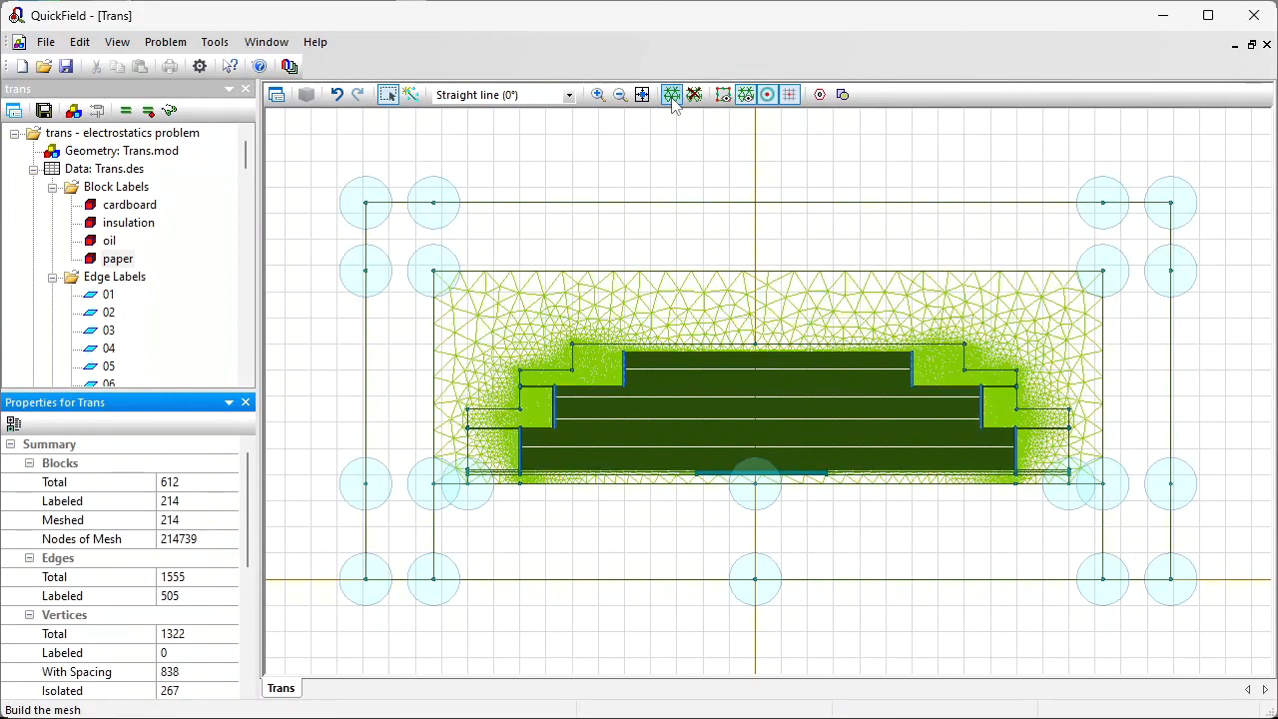
{"action": "left_click", "coordinate": [598, 95]}
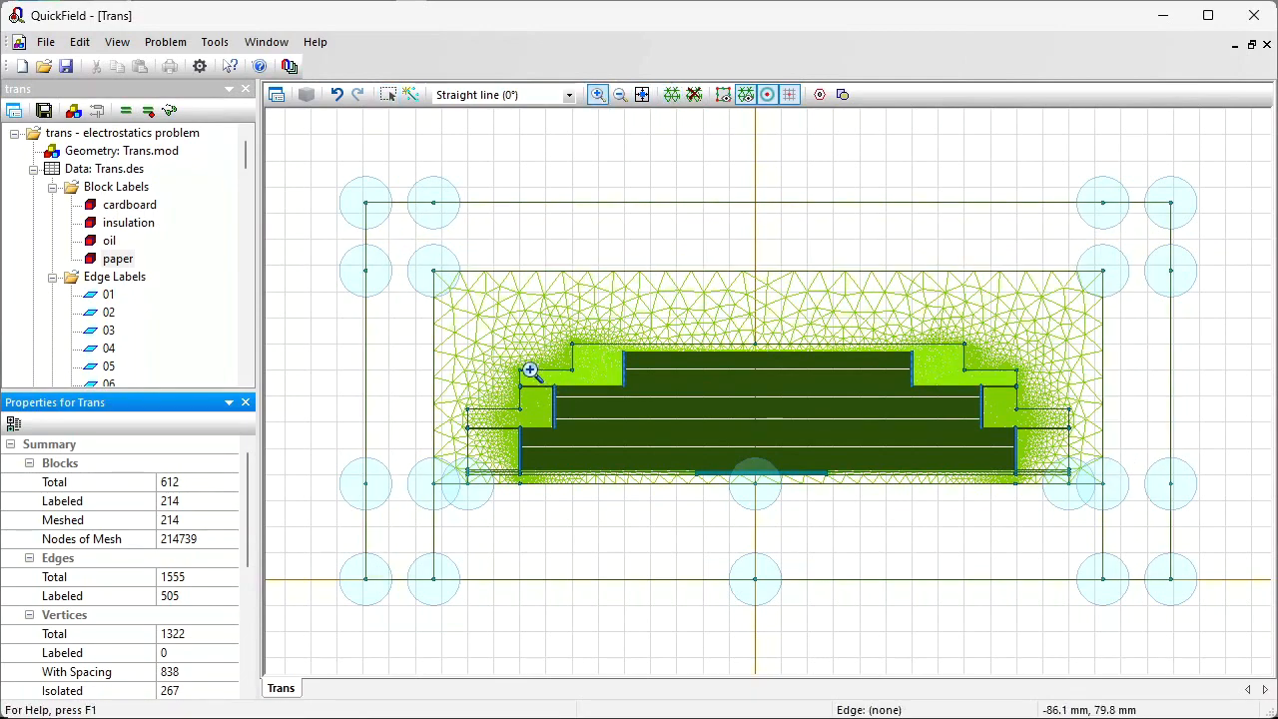
{"action": "left_click", "coordinate": [616, 443]}
{"action": "left_click_drag", "start_coordinate": [615, 211], "coordinate": [642, 280]}
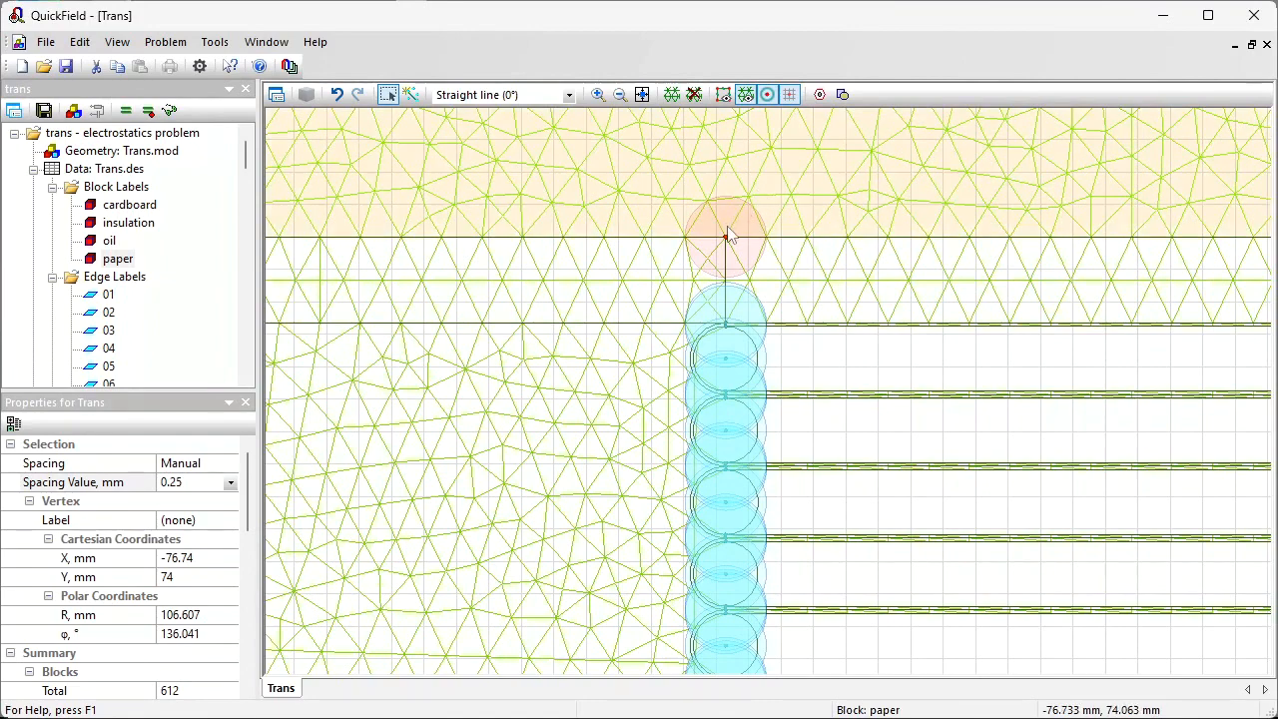
Step: Hide the mesh spacing circles around vertices and fit the whole model in view
{"action": "left_click", "coordinate": [767, 94]}
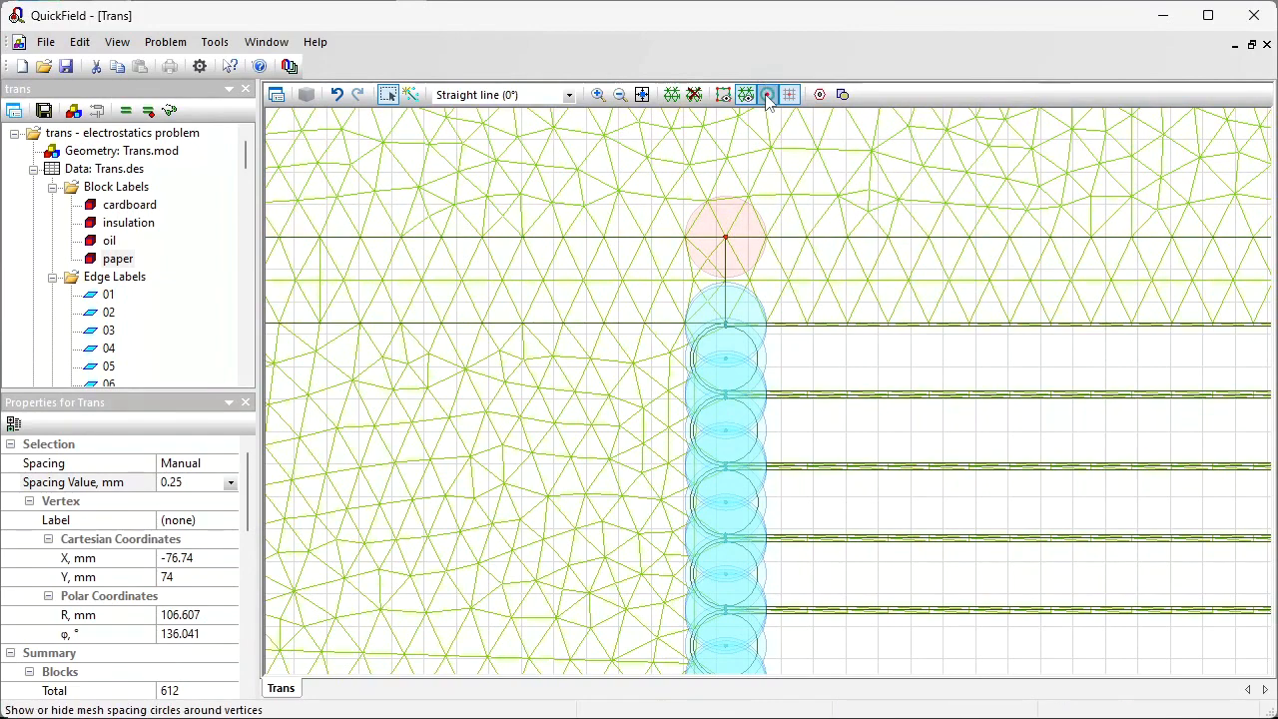
{"action": "left_click", "coordinate": [767, 95]}
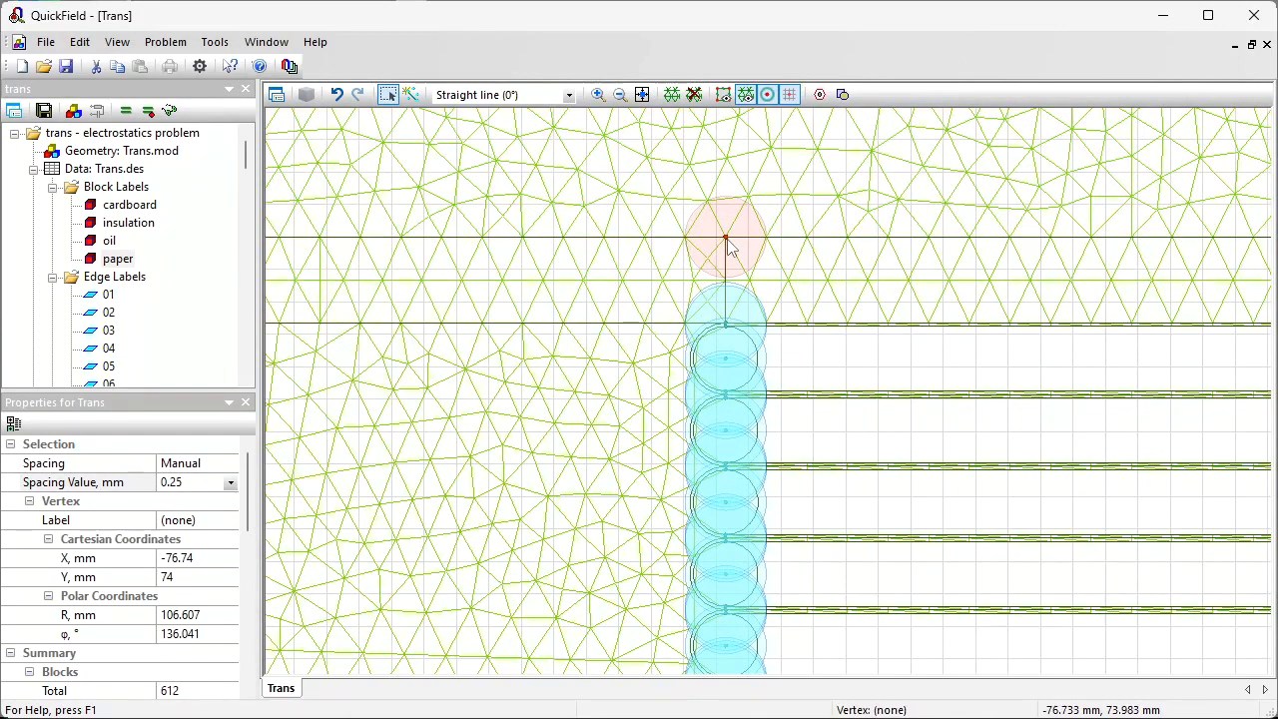
{"action": "left_click", "coordinate": [644, 97]}
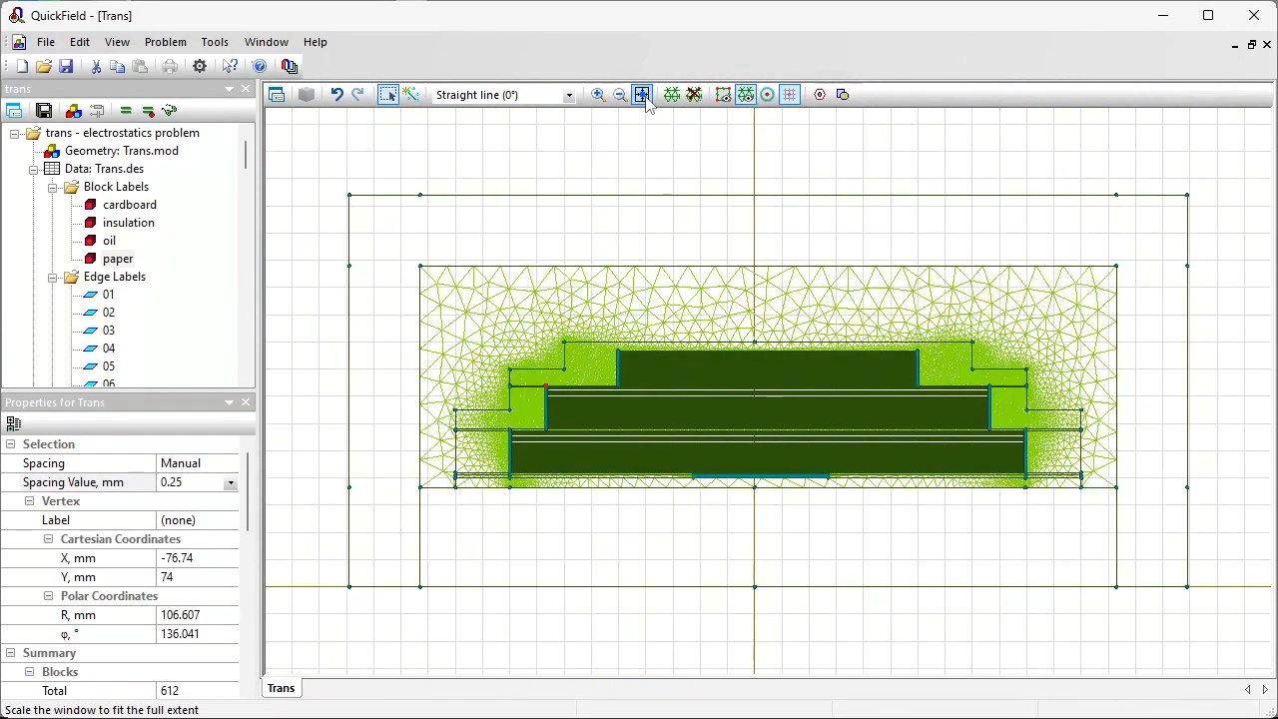
Step: Save and solve the problem, choosing to view the results
{"action": "left_click", "coordinate": [44, 111]}
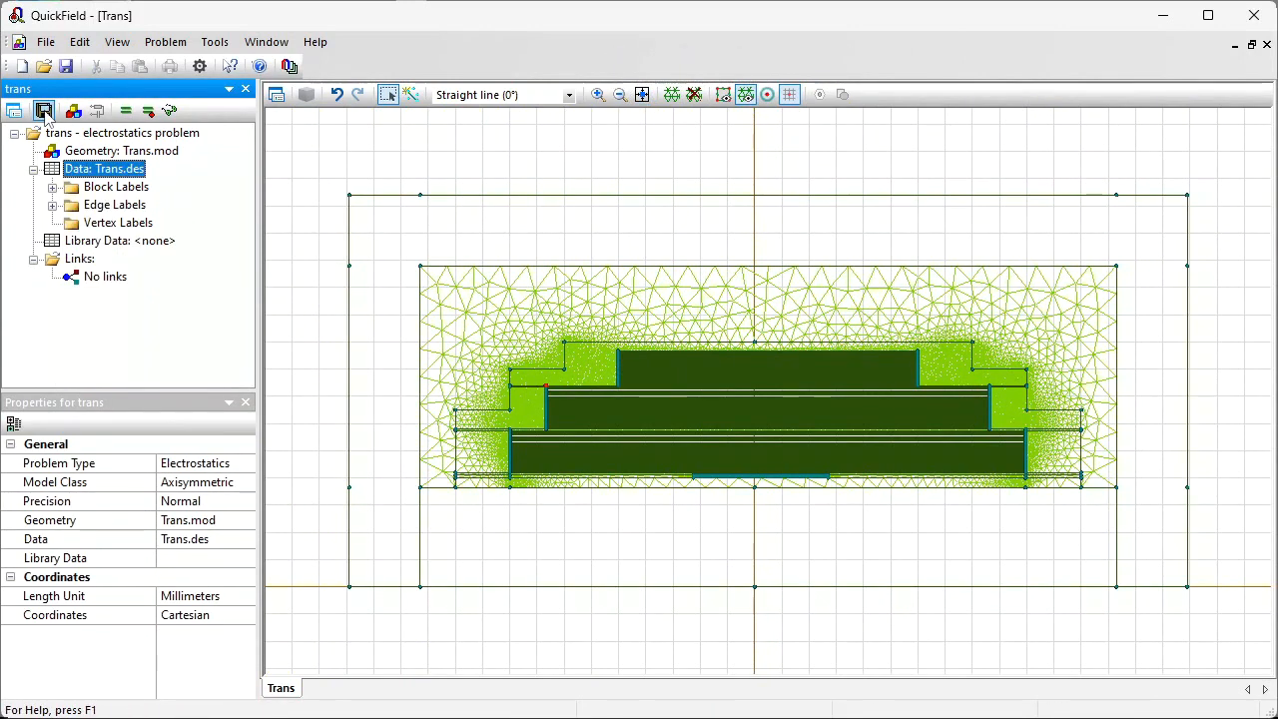
{"action": "left_click", "coordinate": [124, 110]}
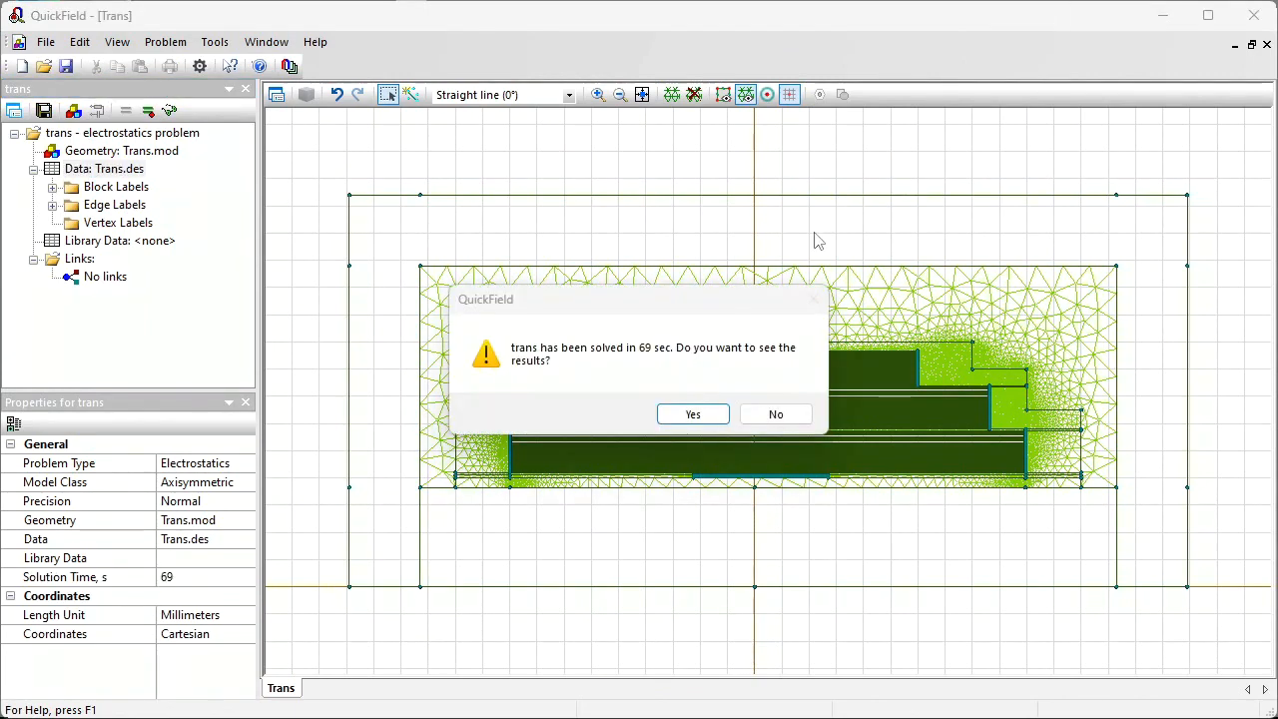
{"action": "left_click", "coordinate": [706, 299]}
{"action": "left_click", "coordinate": [693, 415]}
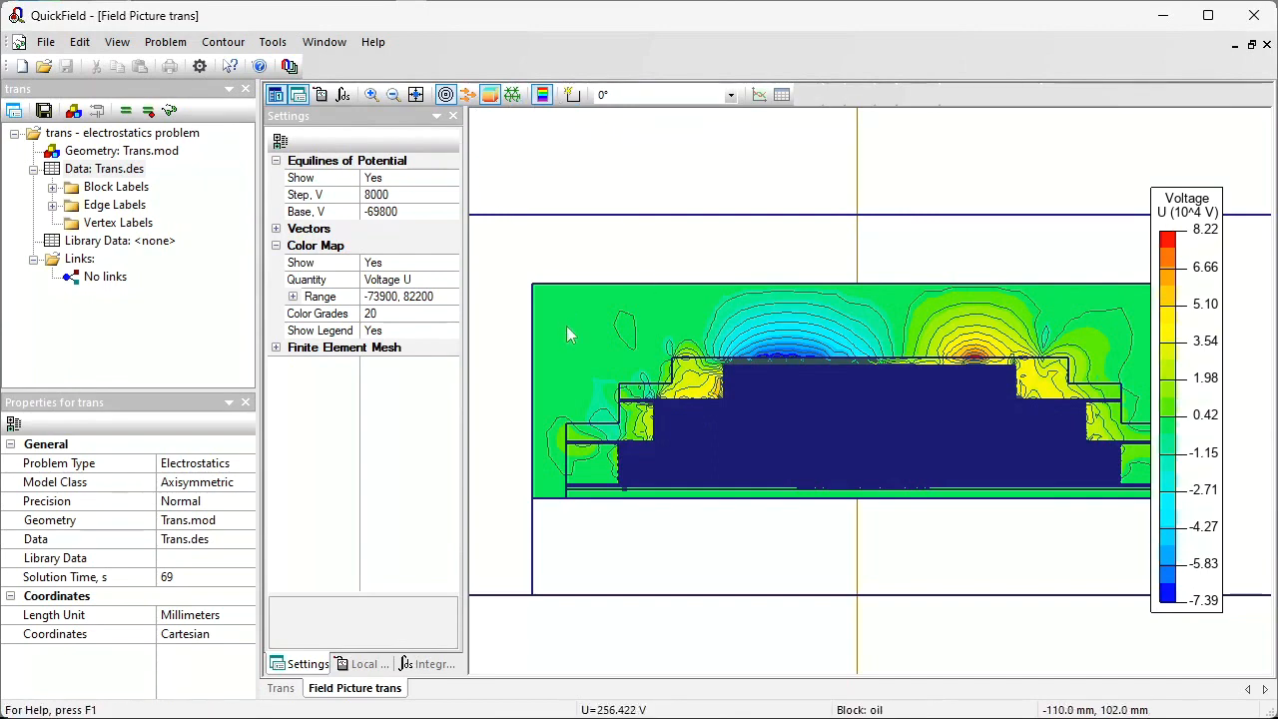
Step: Zoom into the voltage field picture and change the problem precision to High, confirming the change
{"action": "left_click", "coordinate": [372, 94]}
{"action": "left_click", "coordinate": [1096, 447]}
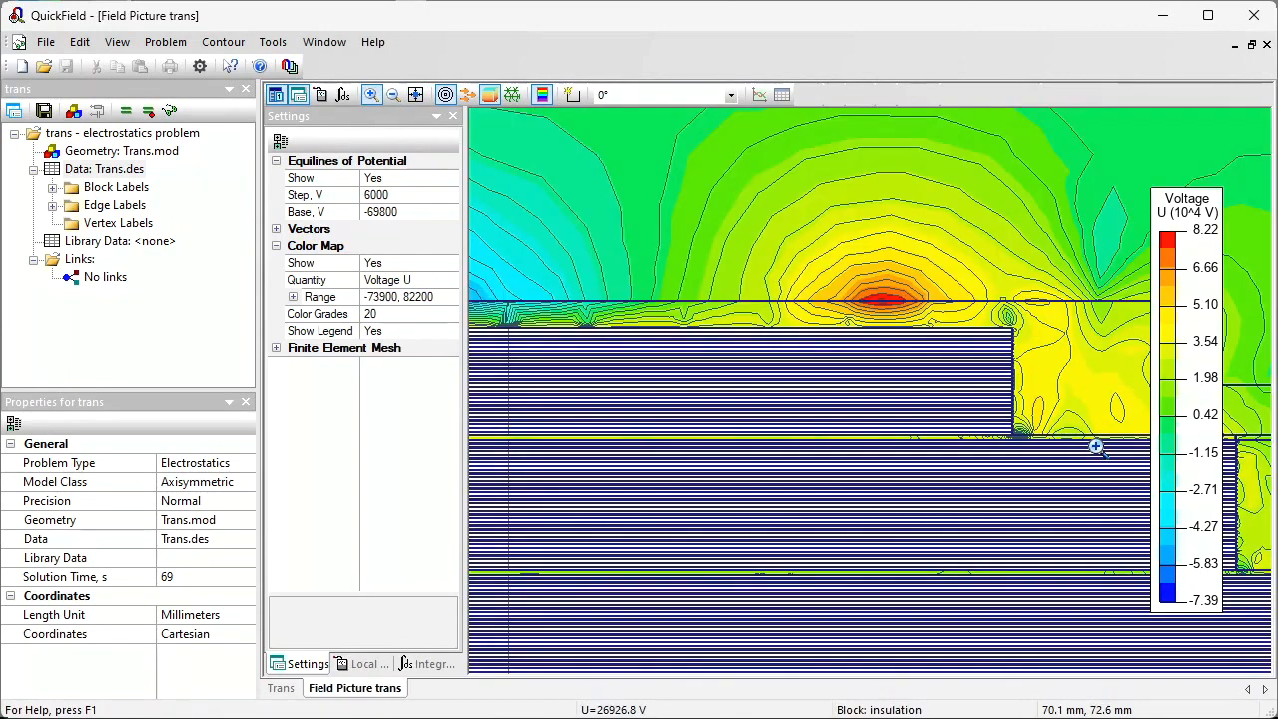
{"action": "left_click", "coordinate": [247, 505]}
{"action": "left_click", "coordinate": [213, 552]}
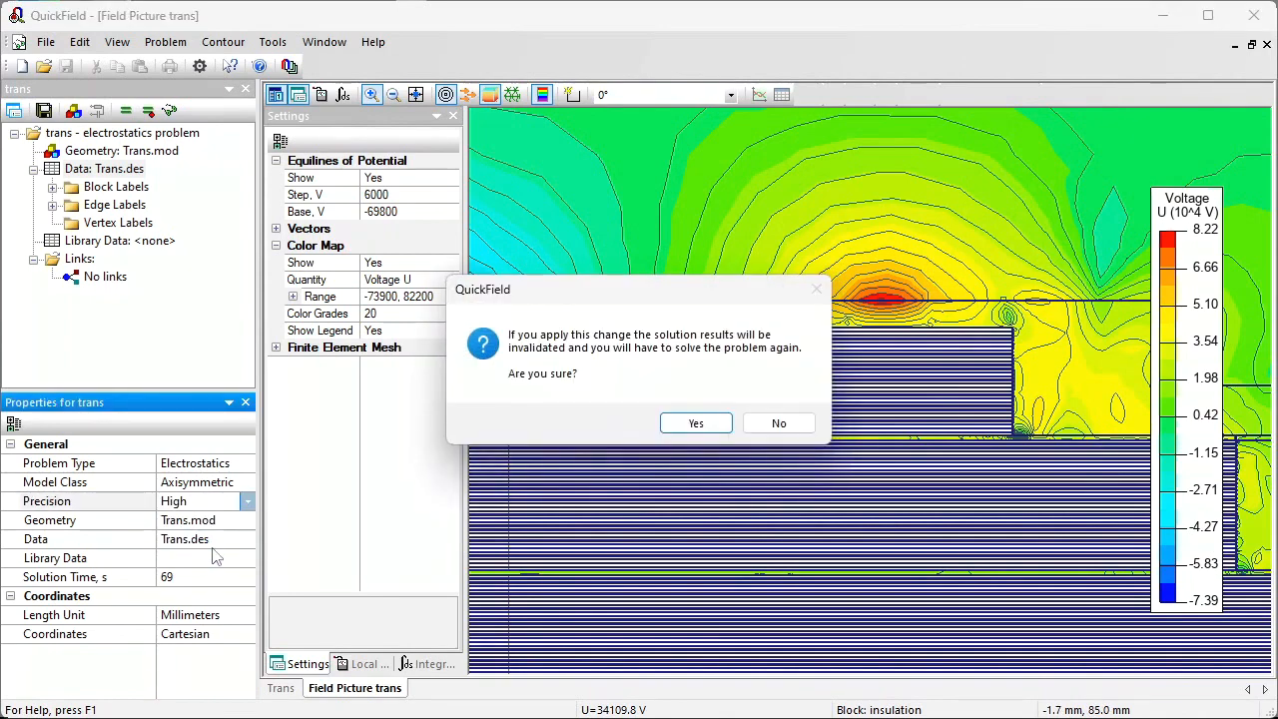
{"action": "left_click", "coordinate": [681, 433]}
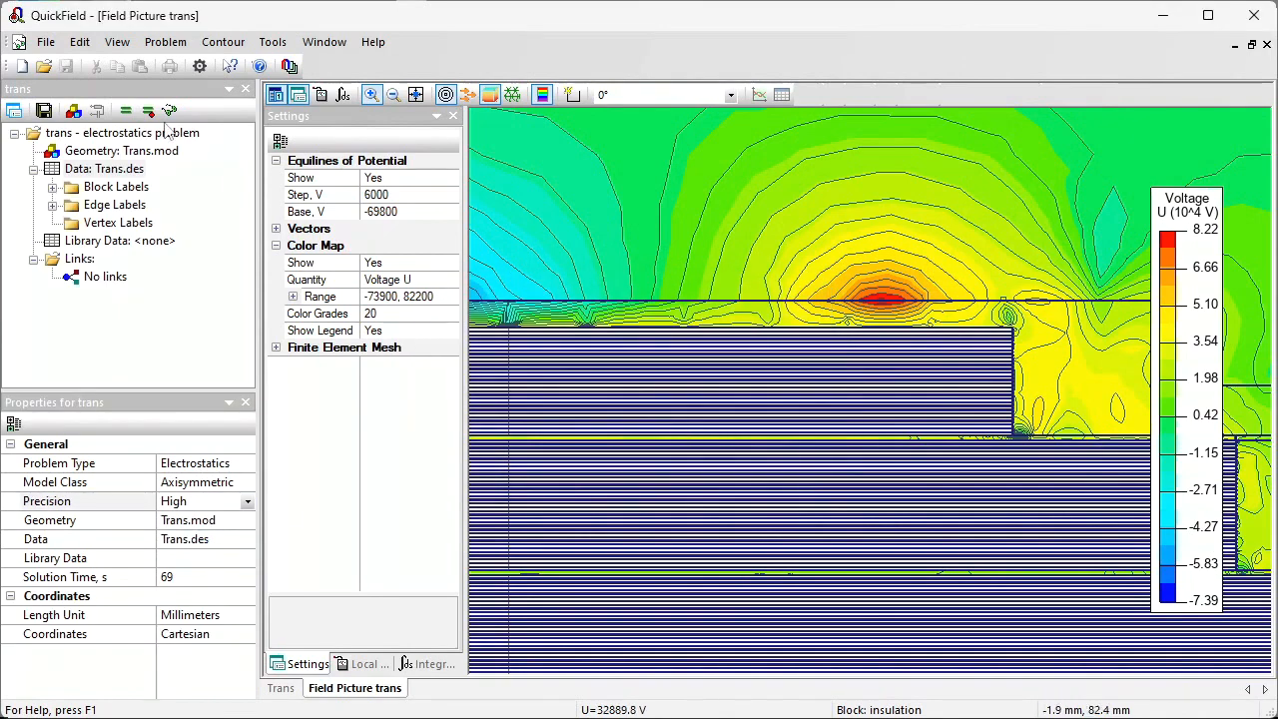
Step: Re-solve the problem at High precision and choose to view the results
{"action": "left_click", "coordinate": [126, 111]}
{"action": "key", "text": "Return"}
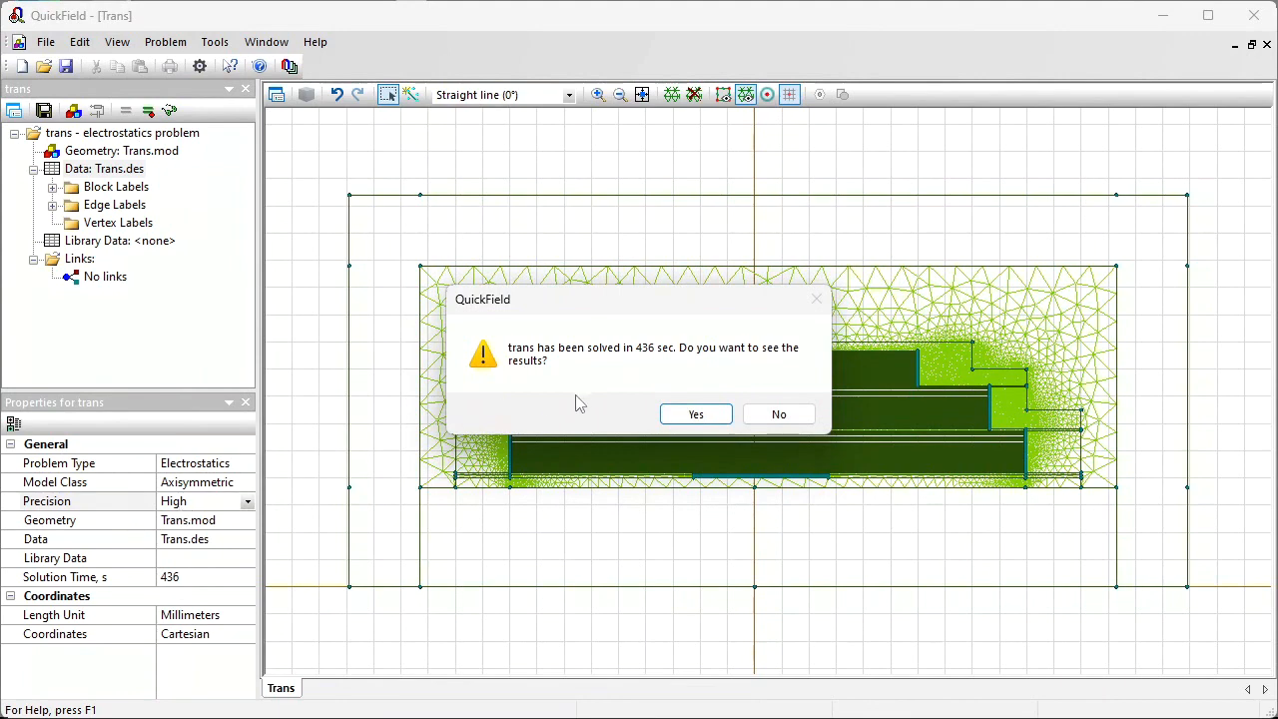
{"action": "left_click", "coordinate": [696, 413]}
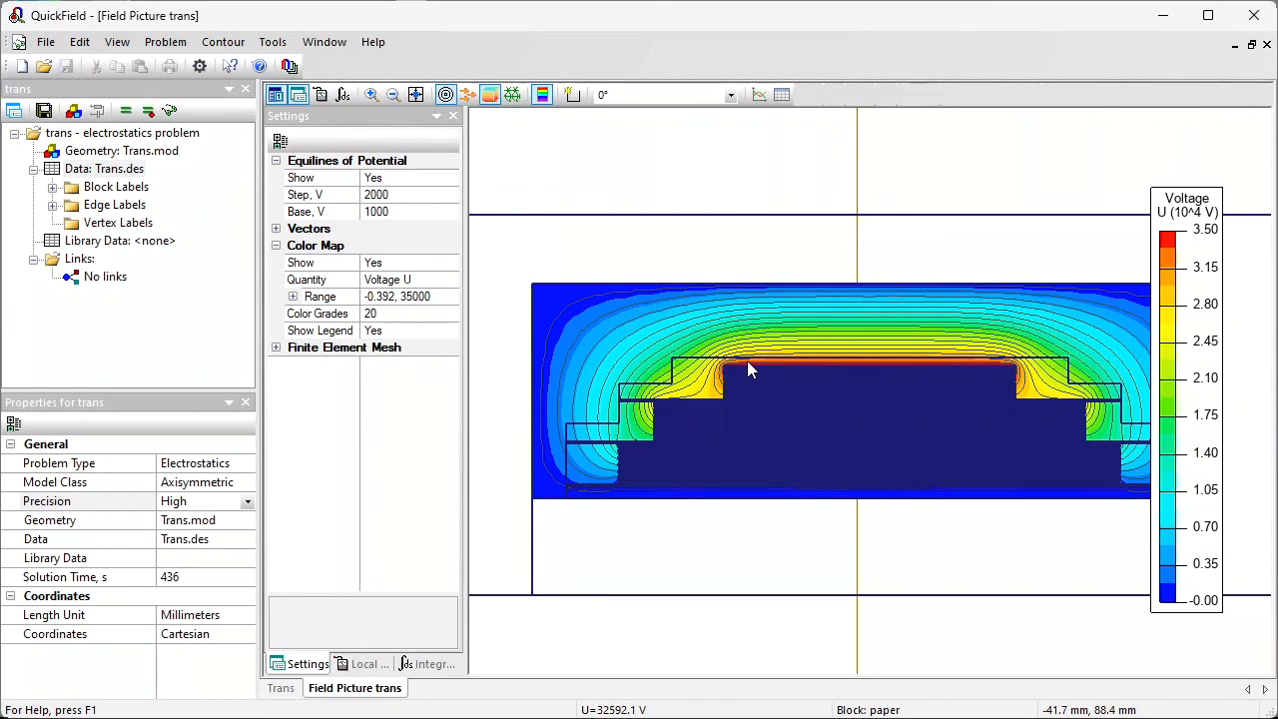
Step: Plot voltage along the contour at the bottom of the winding stack as an XY plot, then close the plot
{"action": "left_click", "coordinate": [371, 94]}
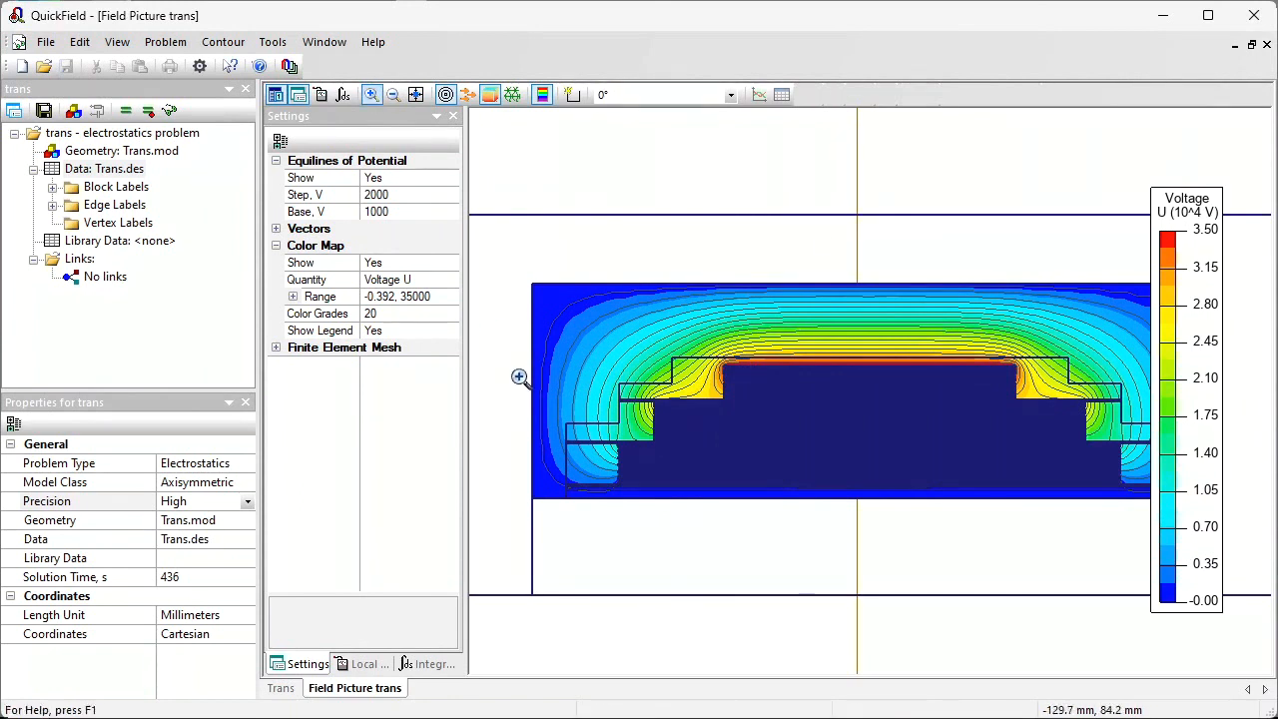
{"action": "left_click_drag", "start_coordinate": [618, 474], "coordinate": [673, 514]}
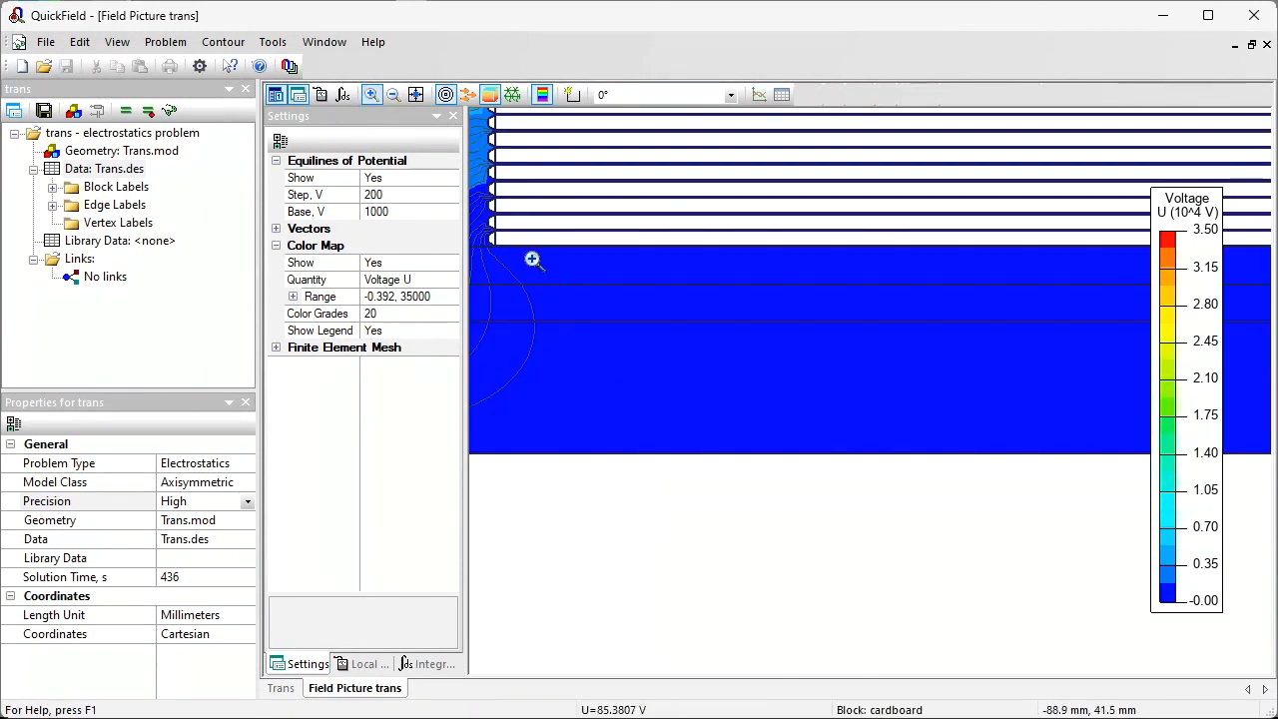
{"action": "left_click_drag", "start_coordinate": [560, 212], "coordinate": [480, 269]}
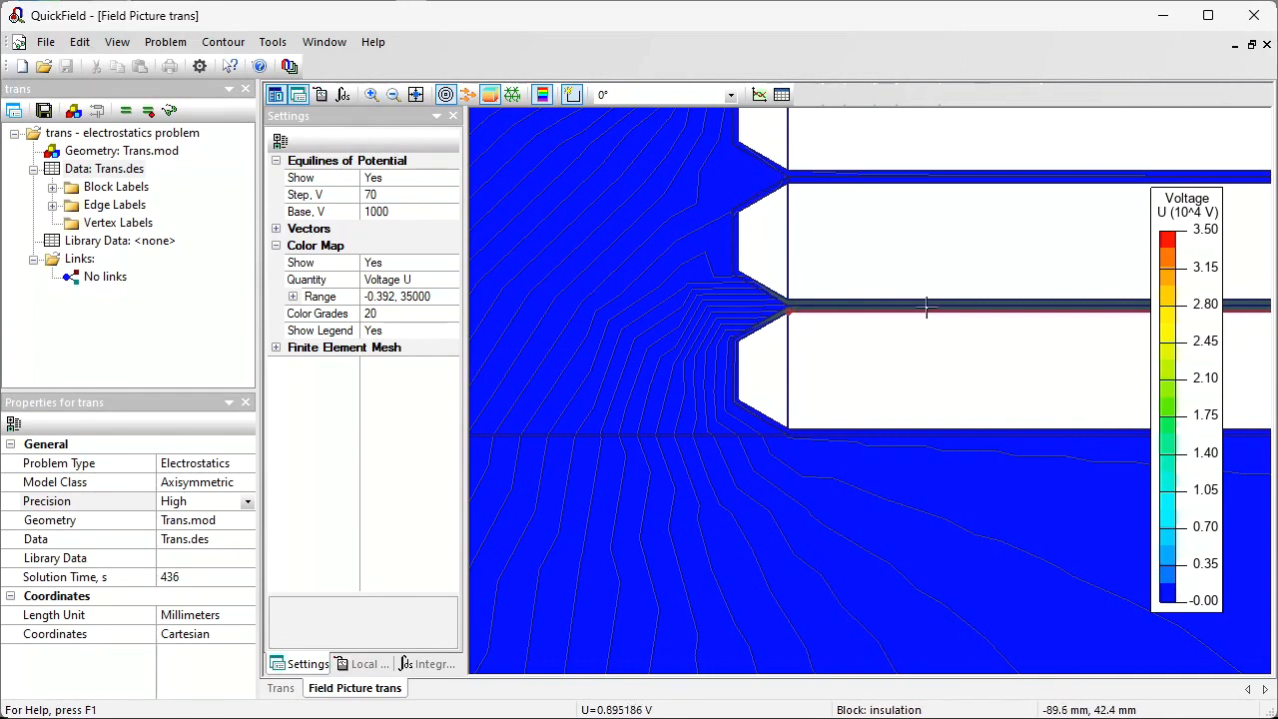
{"action": "left_click", "coordinate": [394, 95]}
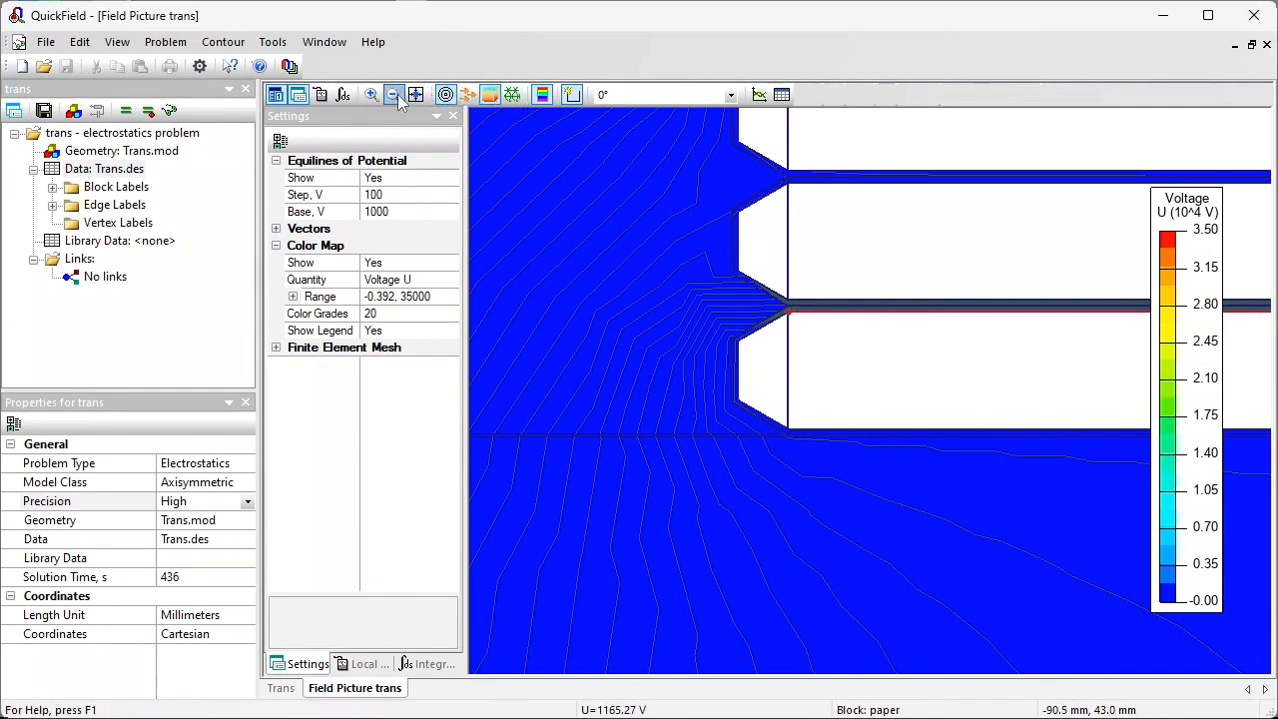
{"action": "left_click", "coordinate": [415, 96]}
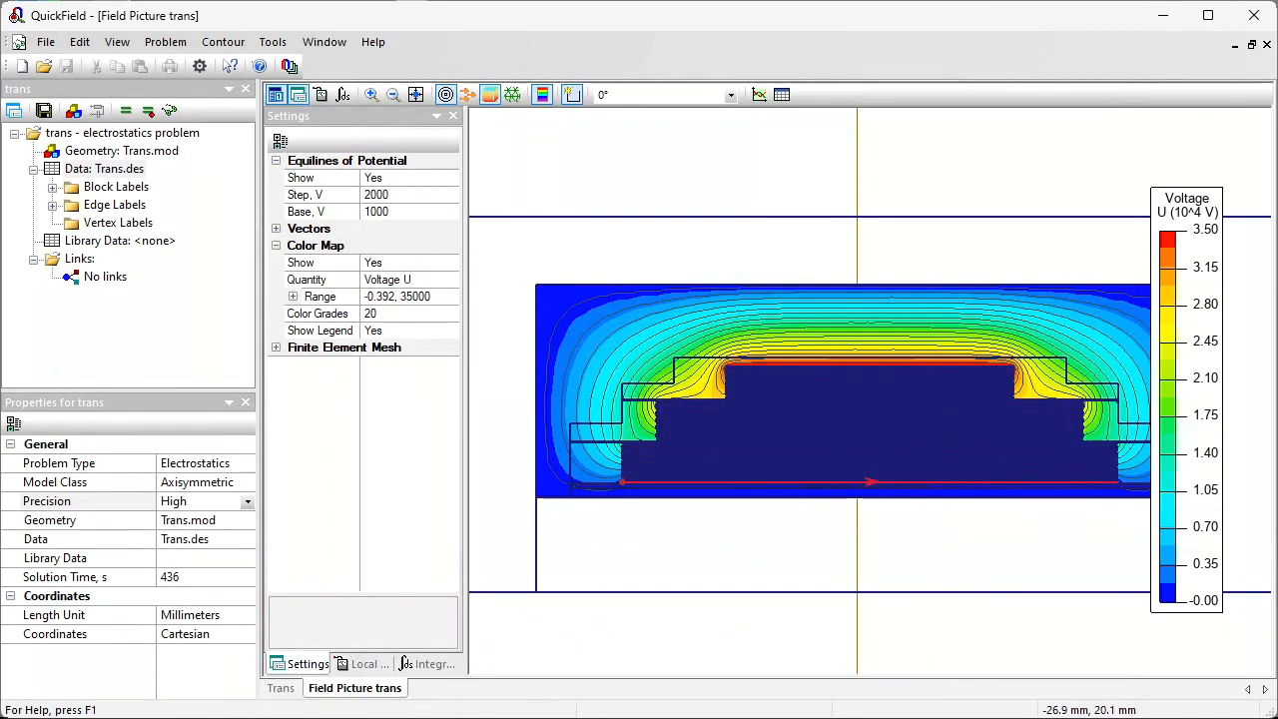
{"action": "left_click", "coordinate": [760, 94]}
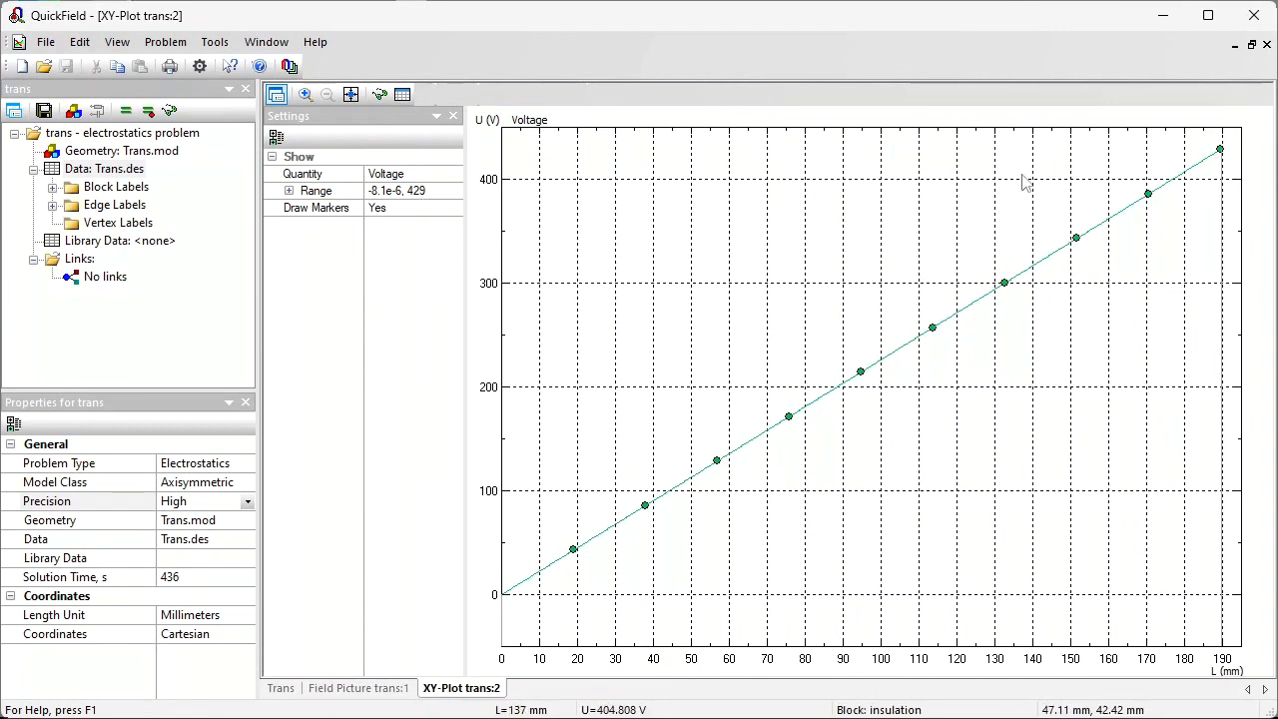
{"action": "left_click", "coordinate": [1266, 44]}
Step: Extend the contour up the winding's end edge to the next layer, plot voltage along it, and close the plot
{"action": "left_click", "coordinate": [372, 96]}
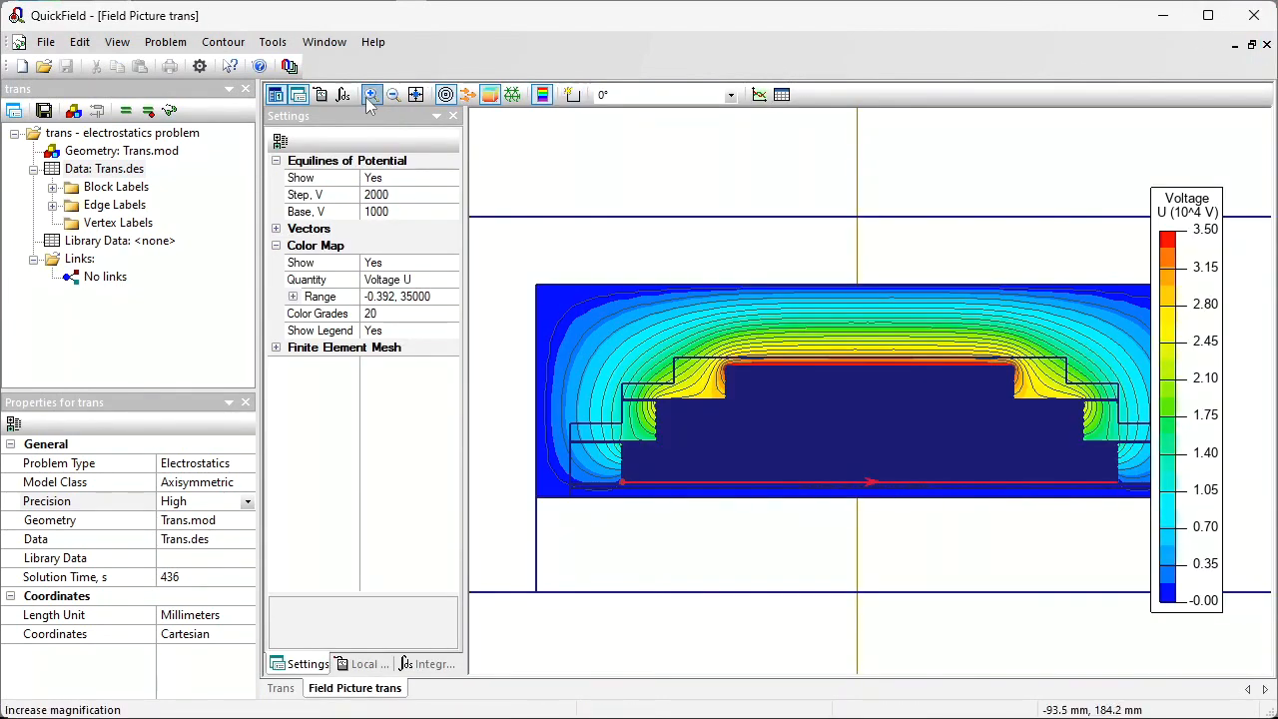
{"action": "left_click_drag", "start_coordinate": [1108, 474], "coordinate": [1130, 489]}
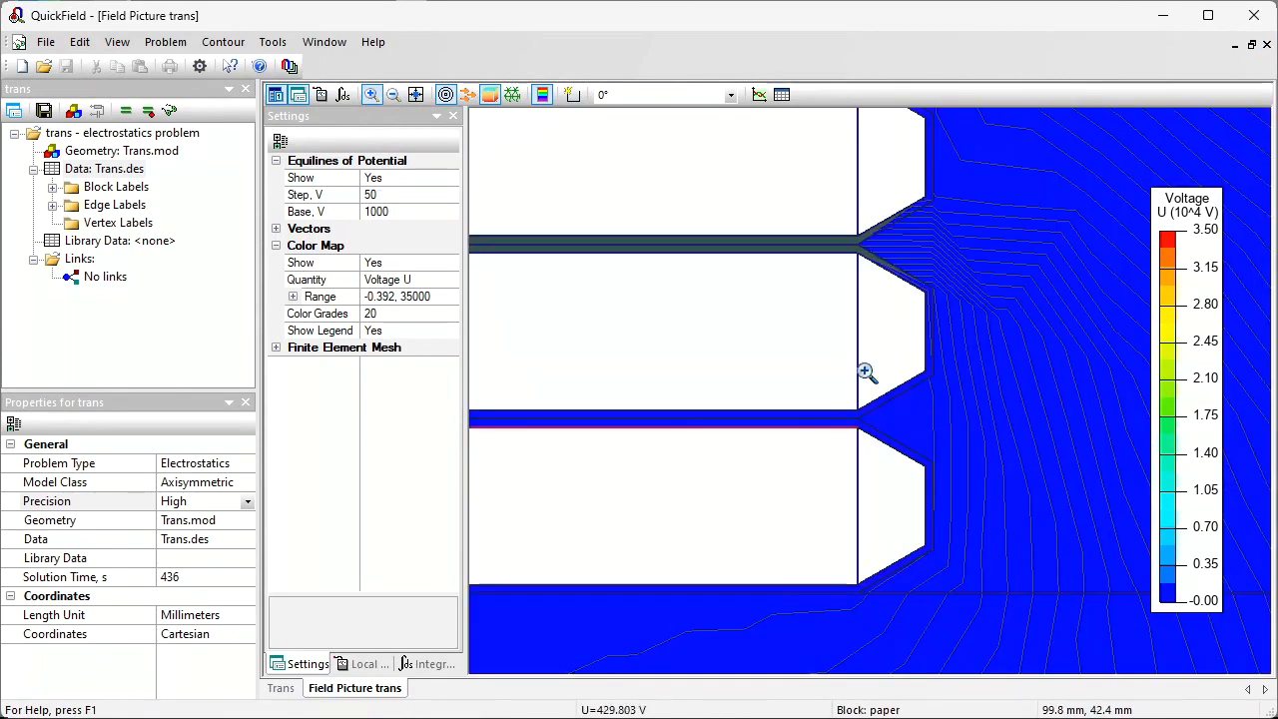
{"action": "left_click", "coordinate": [571, 94]}
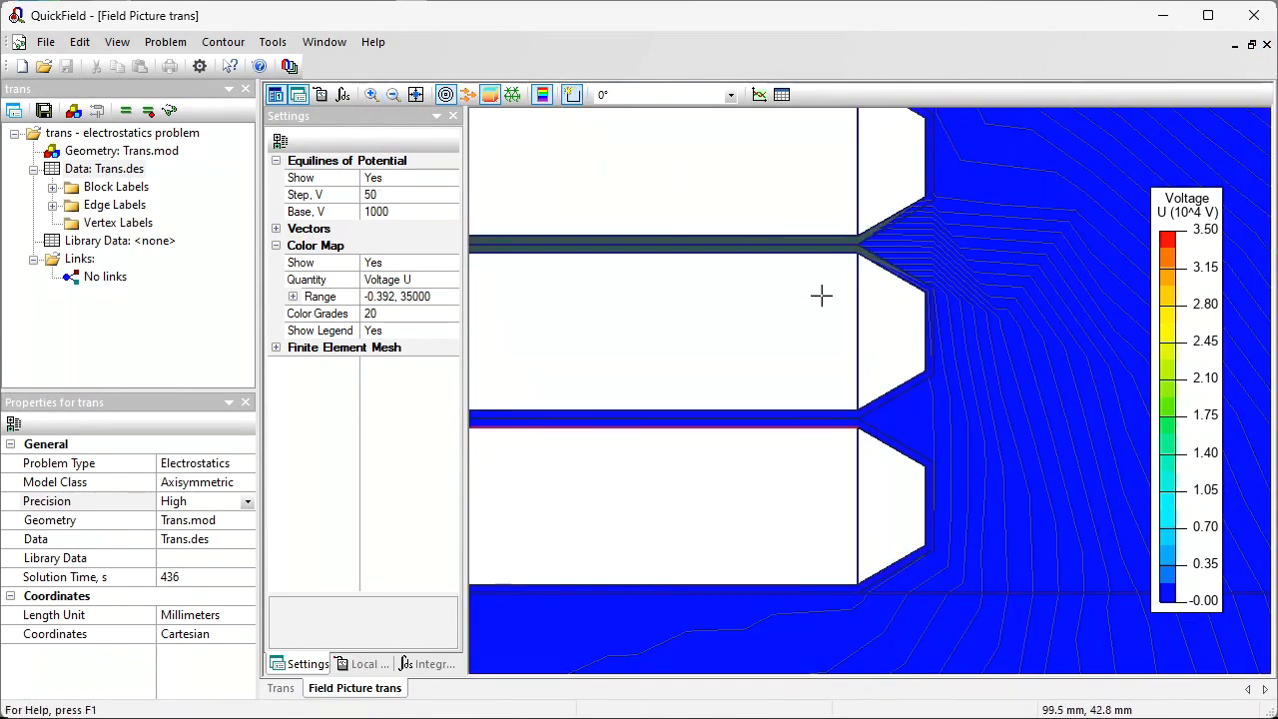
{"action": "mouse_move", "coordinate": [856, 426]}
{"action": "left_mouse_down"}
{"action": "mouse_move", "coordinate": [856, 254]}
{"action": "mouse_move", "coordinate": [815, 255]}
{"action": "left_mouse_up"}
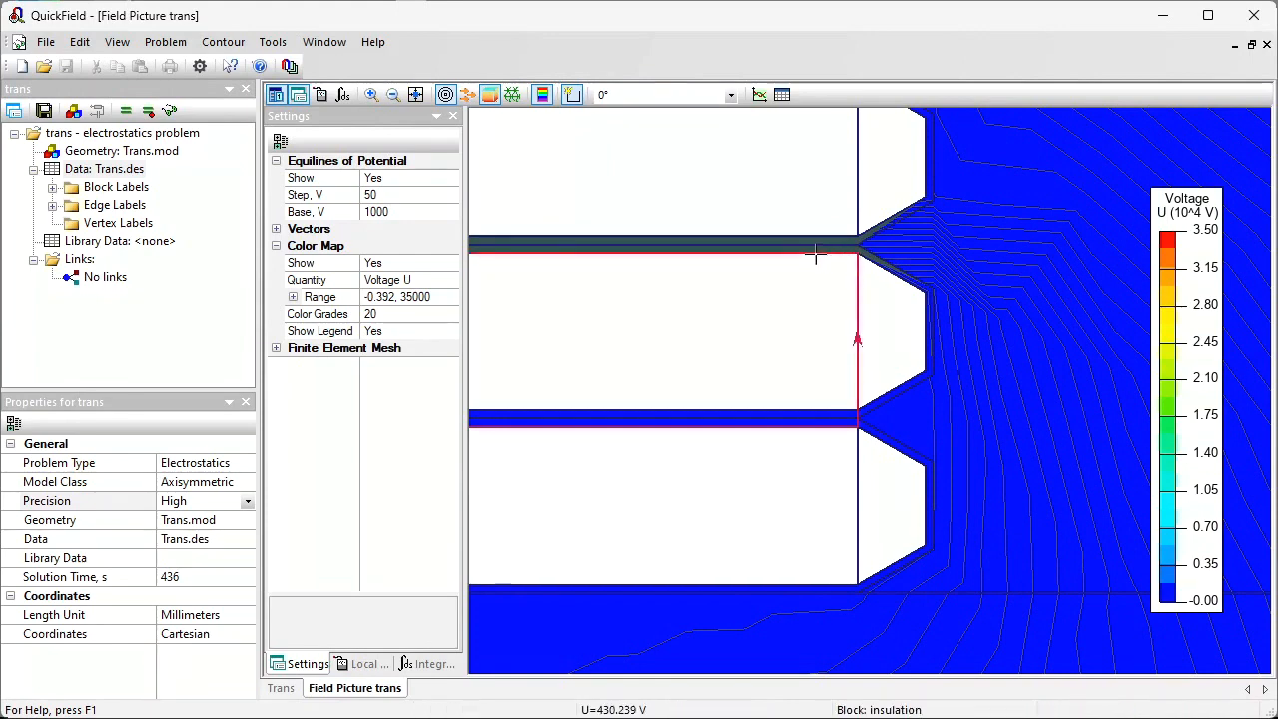
{"action": "left_click", "coordinate": [416, 94]}
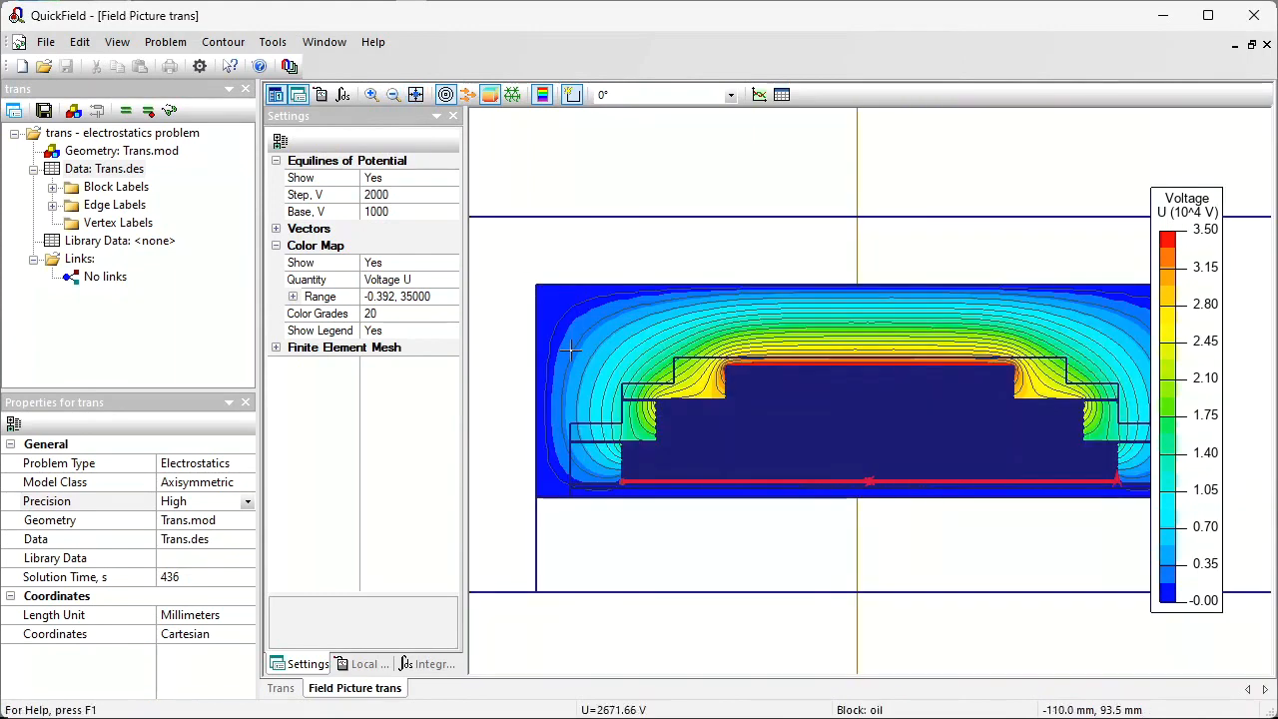
{"action": "left_click", "coordinate": [759, 93]}
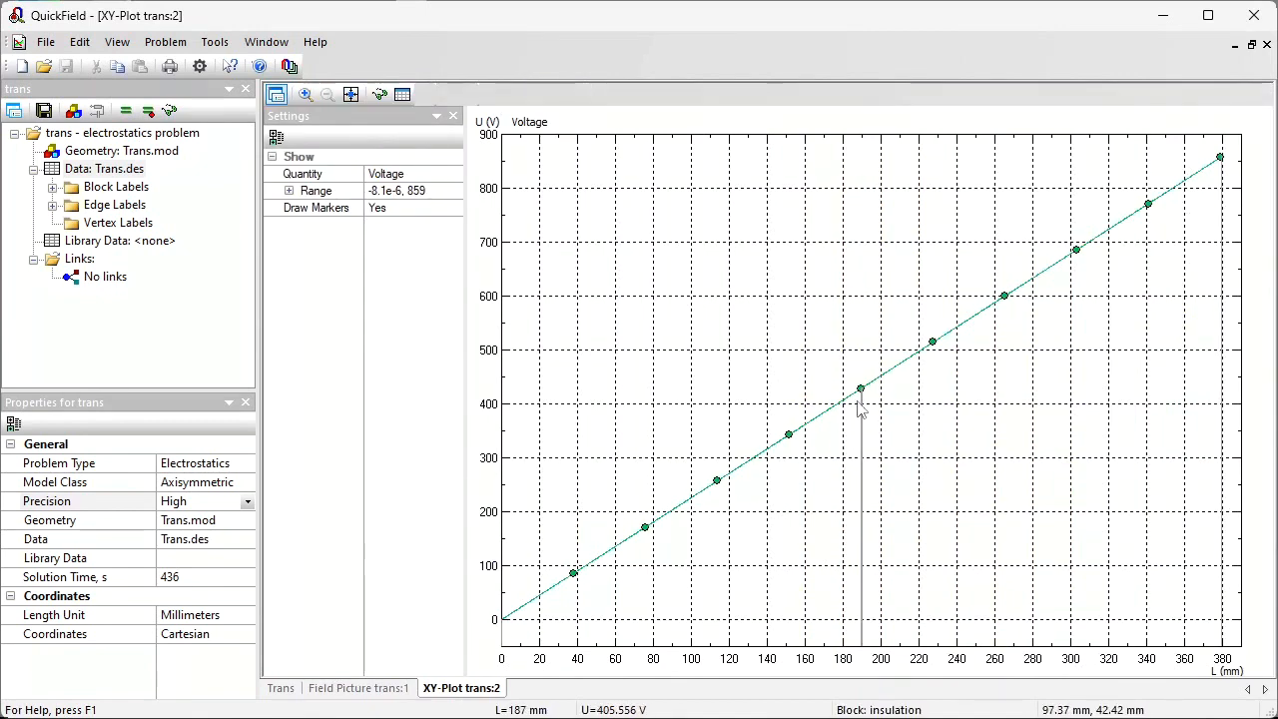
{"action": "left_click", "coordinate": [1267, 44]}
Step: Extend the contour further up the end edge to the following layer, plot voltage along it, and close the plot
{"action": "left_click_drag", "start_coordinate": [611, 469], "coordinate": [649, 499]}
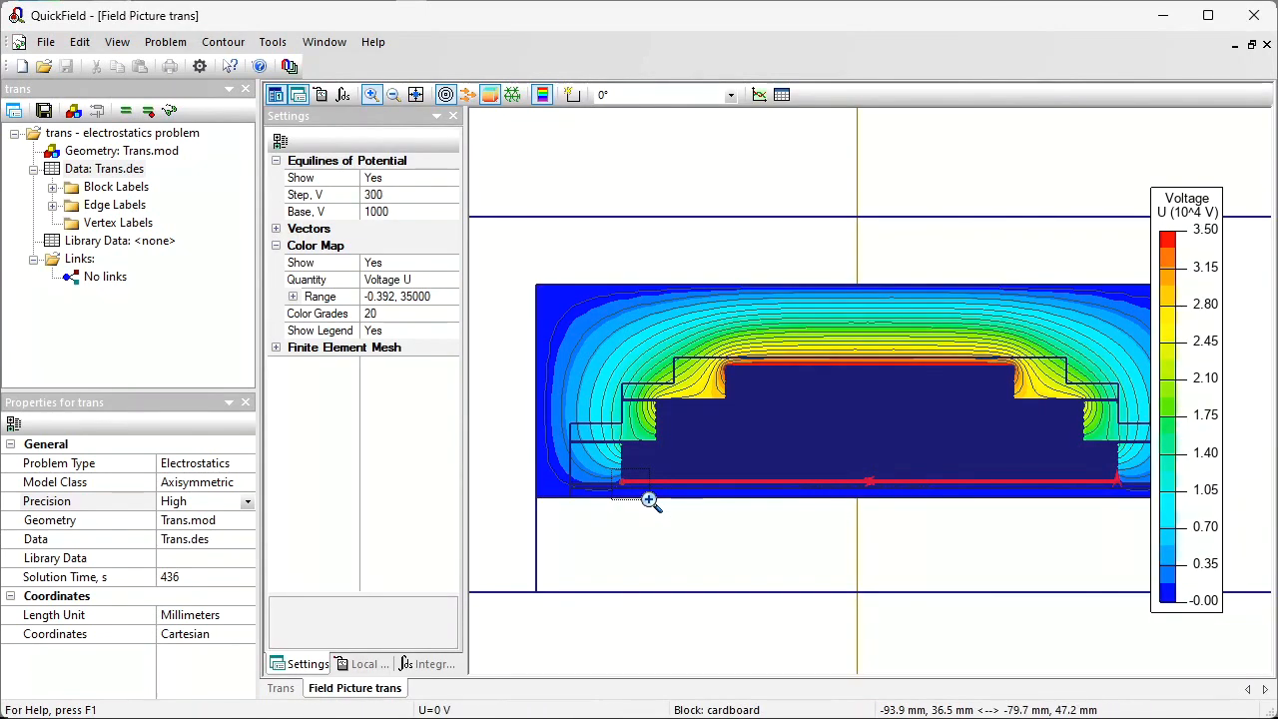
{"action": "left_click_drag", "start_coordinate": [709, 280], "coordinate": [766, 340]}
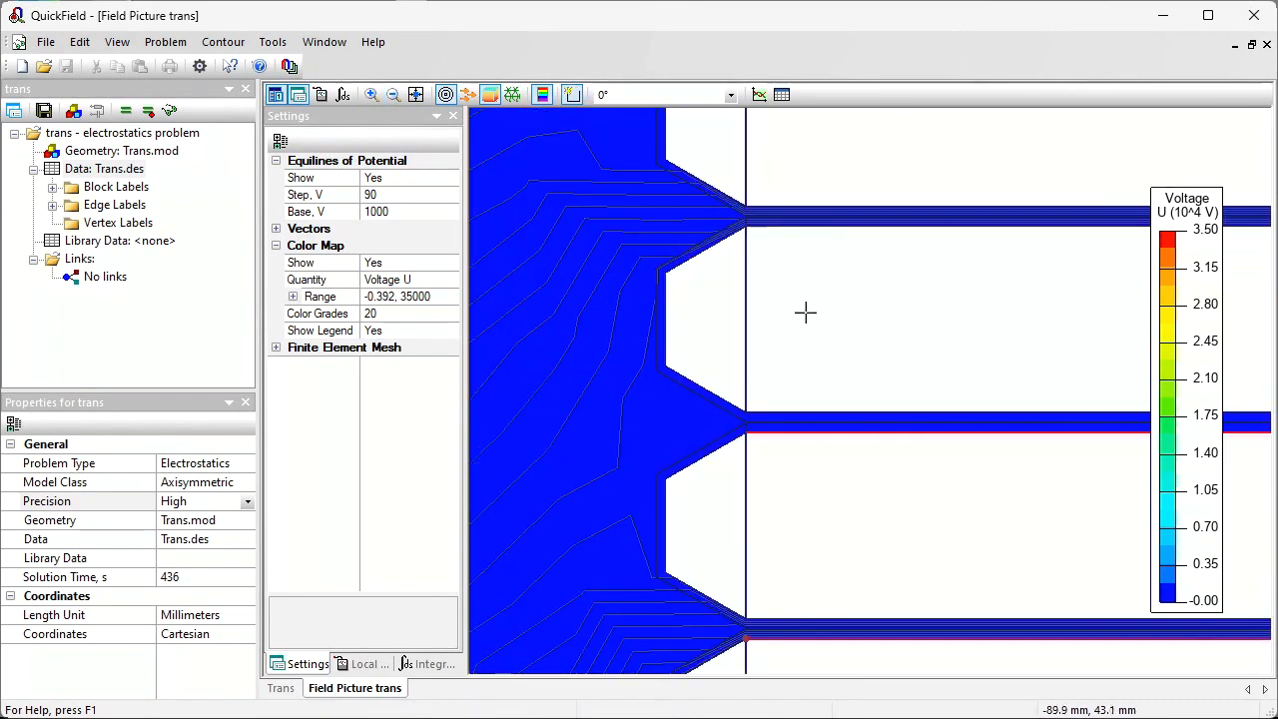
{"action": "left_click_drag", "start_coordinate": [806, 313], "coordinate": [747, 227]}
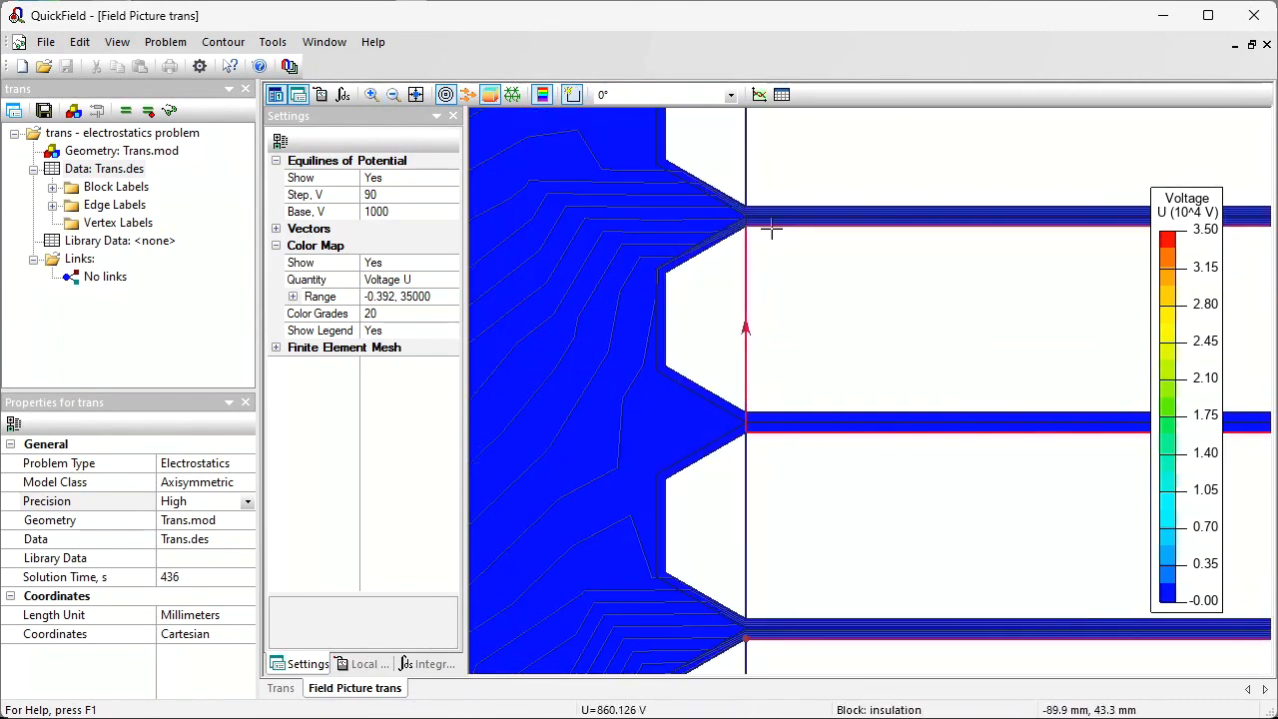
{"action": "left_click", "coordinate": [759, 95]}
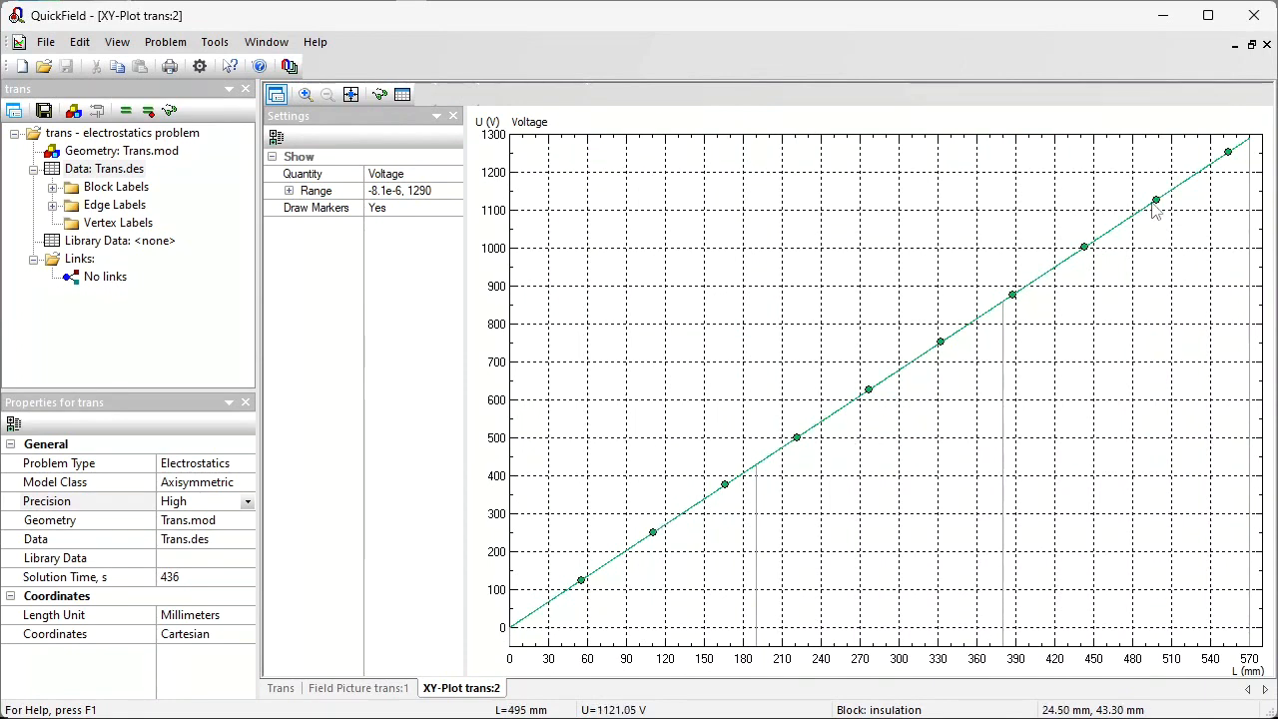
{"action": "left_click", "coordinate": [1266, 45]}
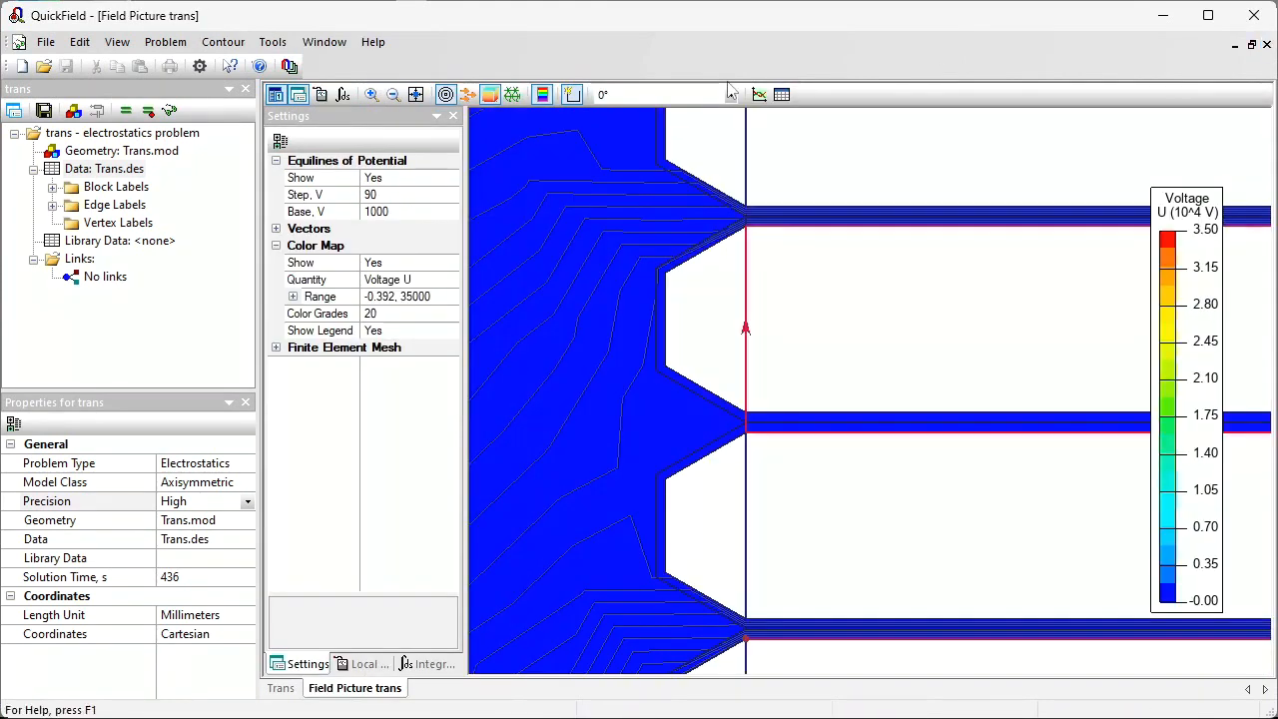
Step: Fit the whole model in view and switch the color map quantity to Strength E
{"action": "left_click", "coordinate": [417, 96]}
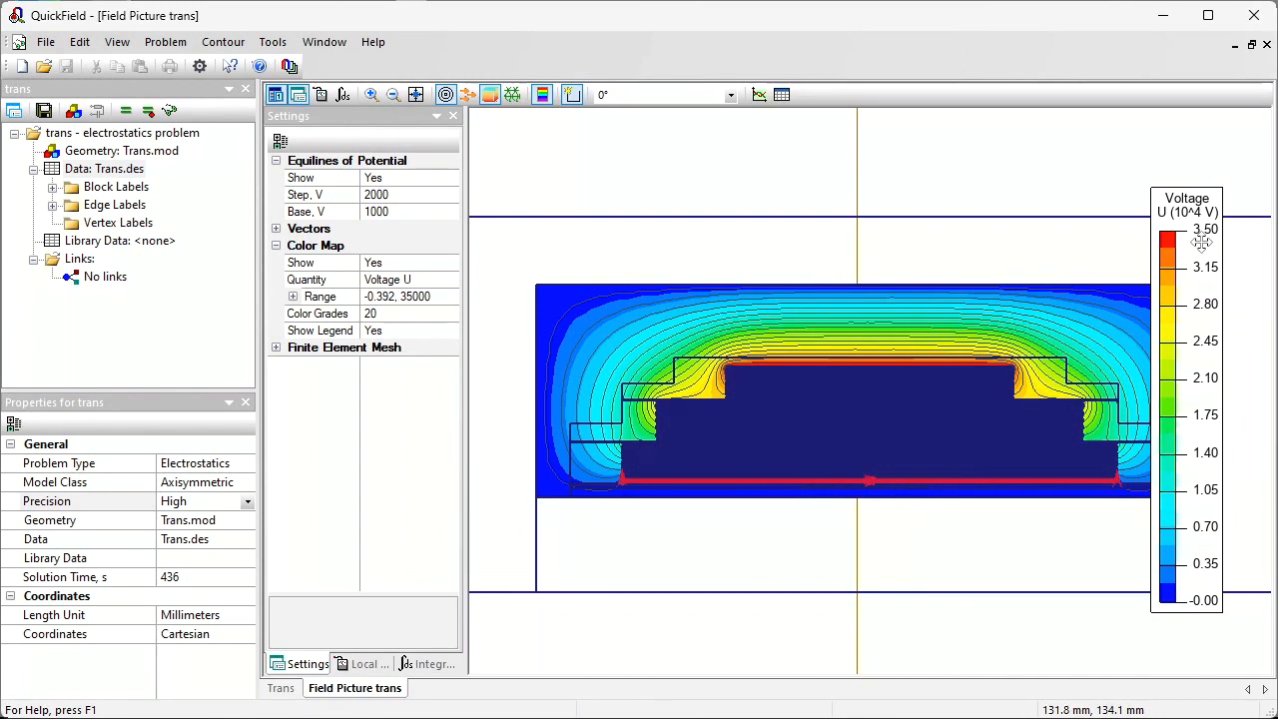
{"action": "left_click", "coordinate": [453, 283]}
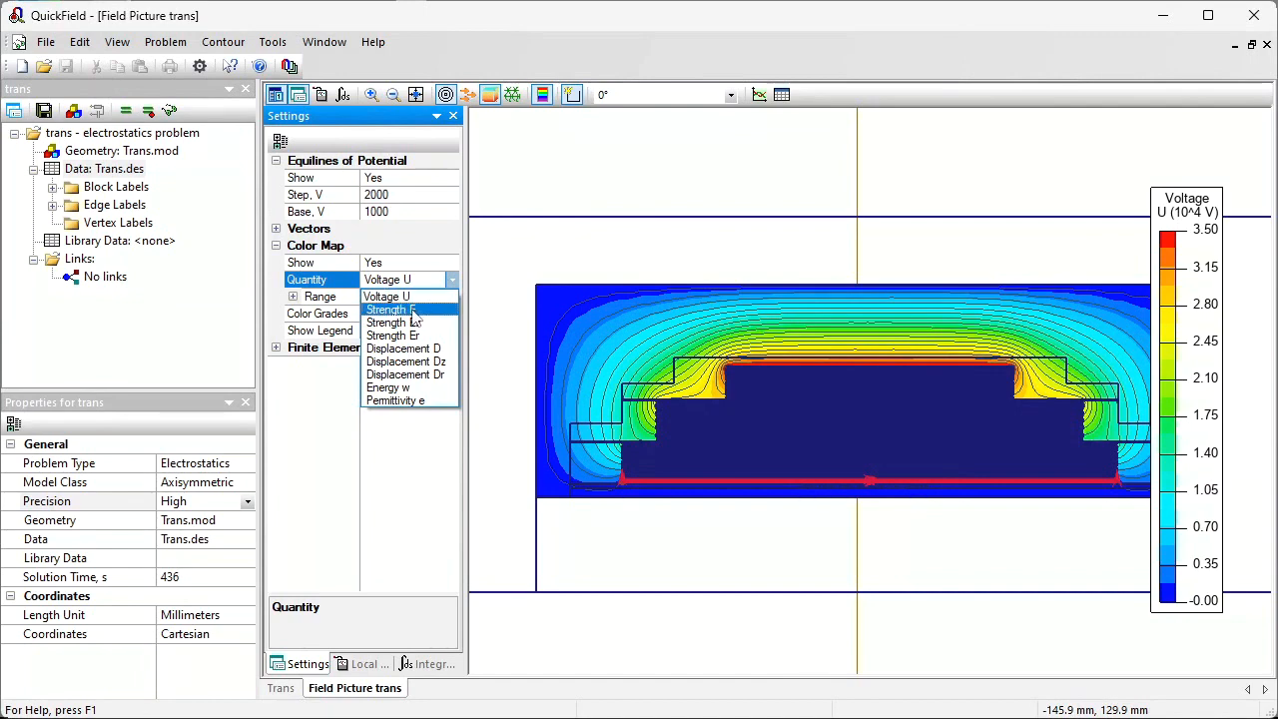
{"action": "left_click", "coordinate": [415, 318]}
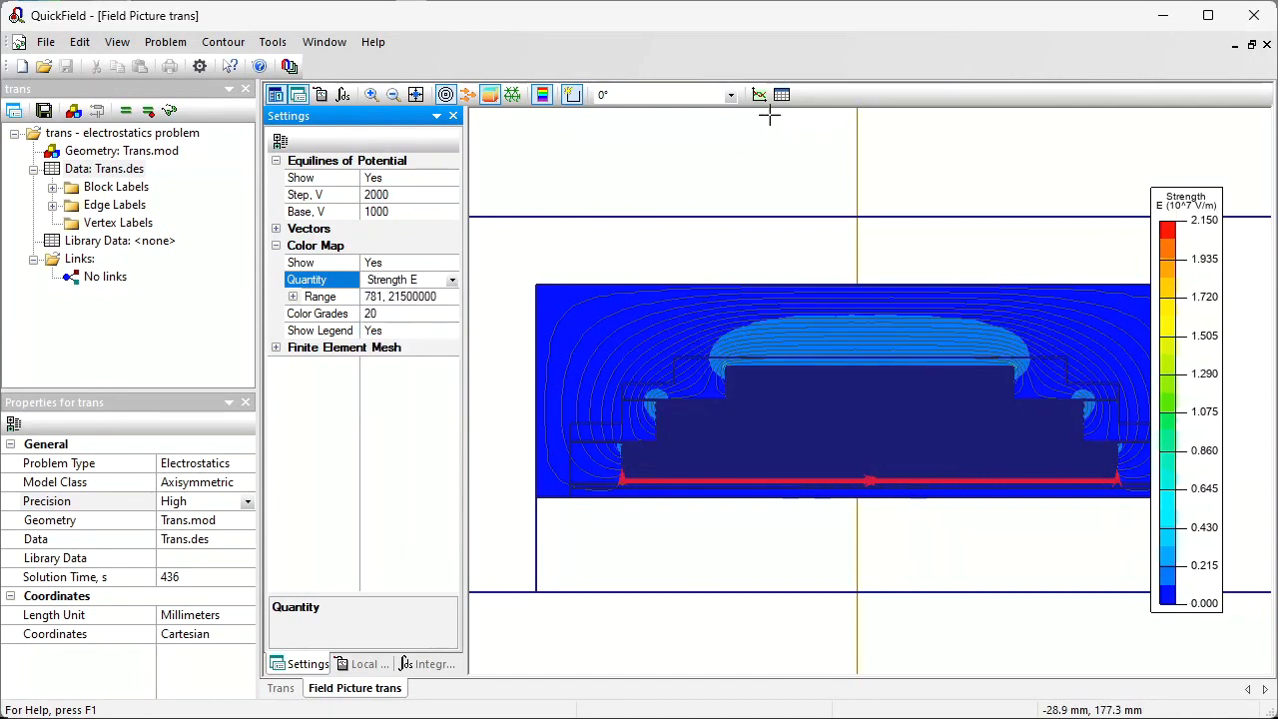
Step: Zoom in on the end of an insulation layer between windings and delete the existing contour
{"action": "left_click", "coordinate": [371, 95]}
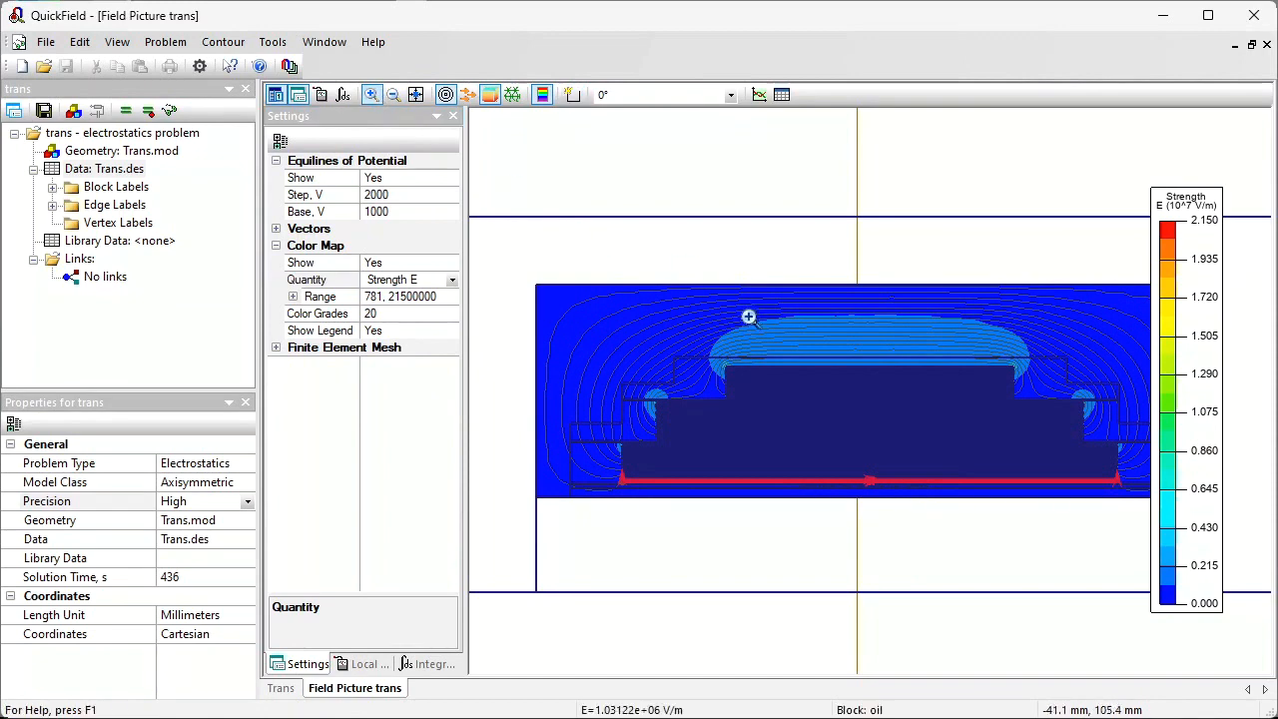
{"action": "left_click", "coordinate": [706, 352]}
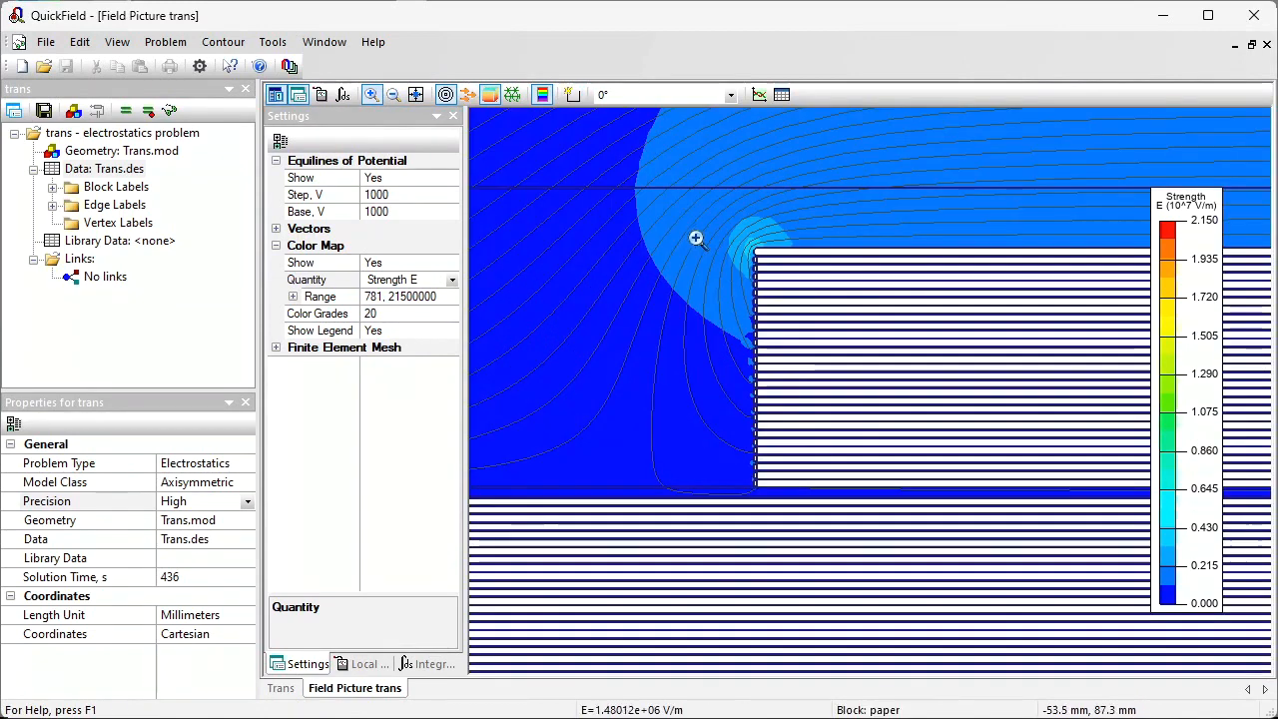
{"action": "left_click", "coordinate": [860, 308]}
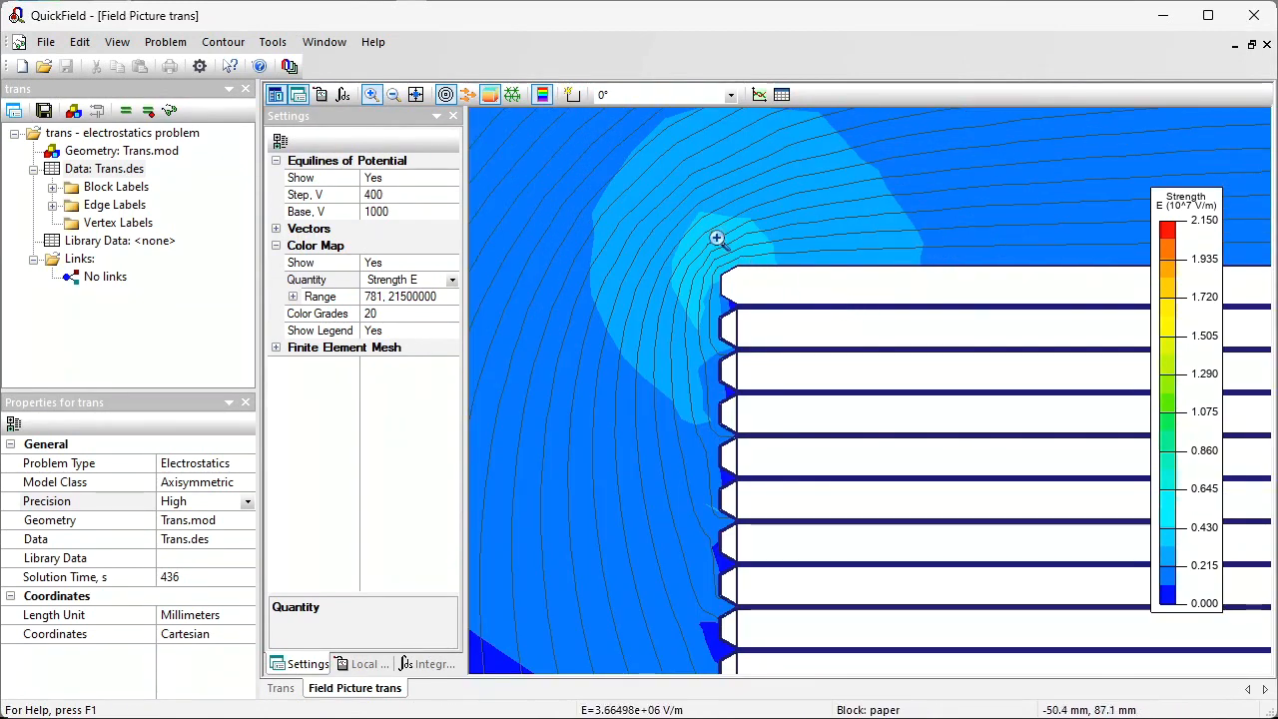
{"action": "left_click_drag", "start_coordinate": [667, 235], "coordinate": [928, 486]}
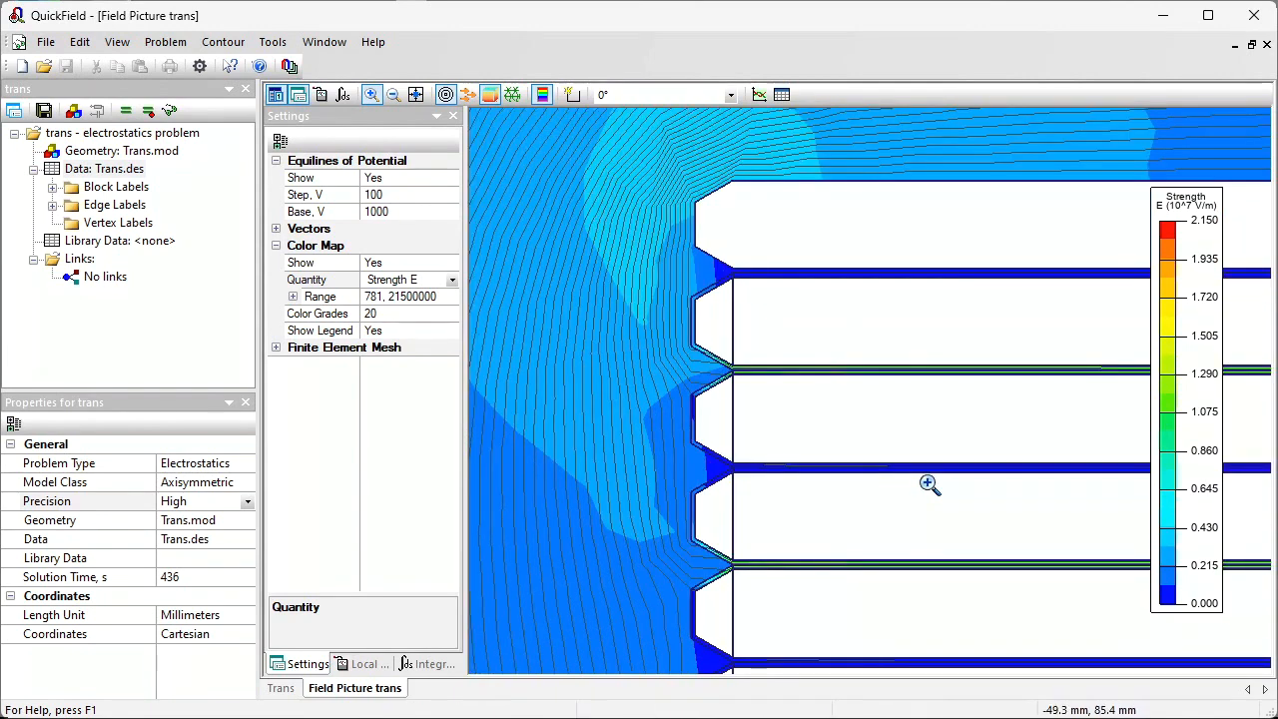
{"action": "left_click_drag", "start_coordinate": [699, 337], "coordinate": [825, 437]}
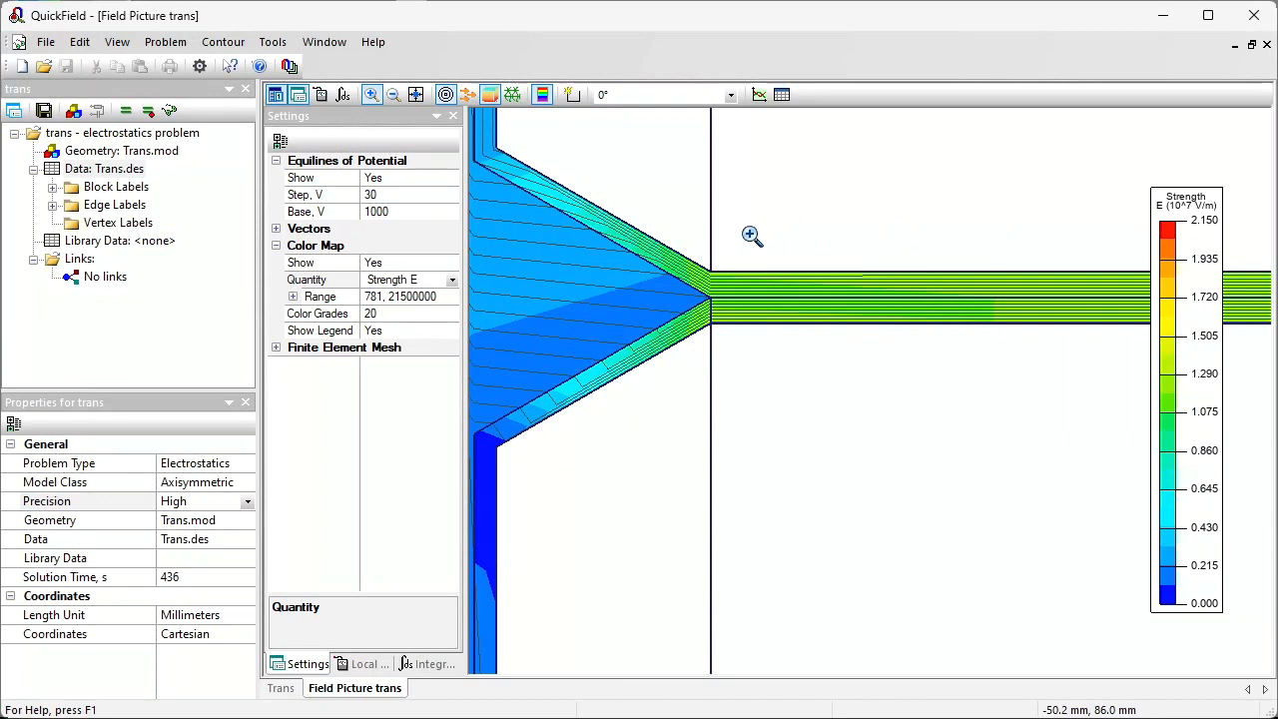
{"action": "left_click", "coordinate": [222, 42]}
{"action": "left_click", "coordinate": [270, 182]}
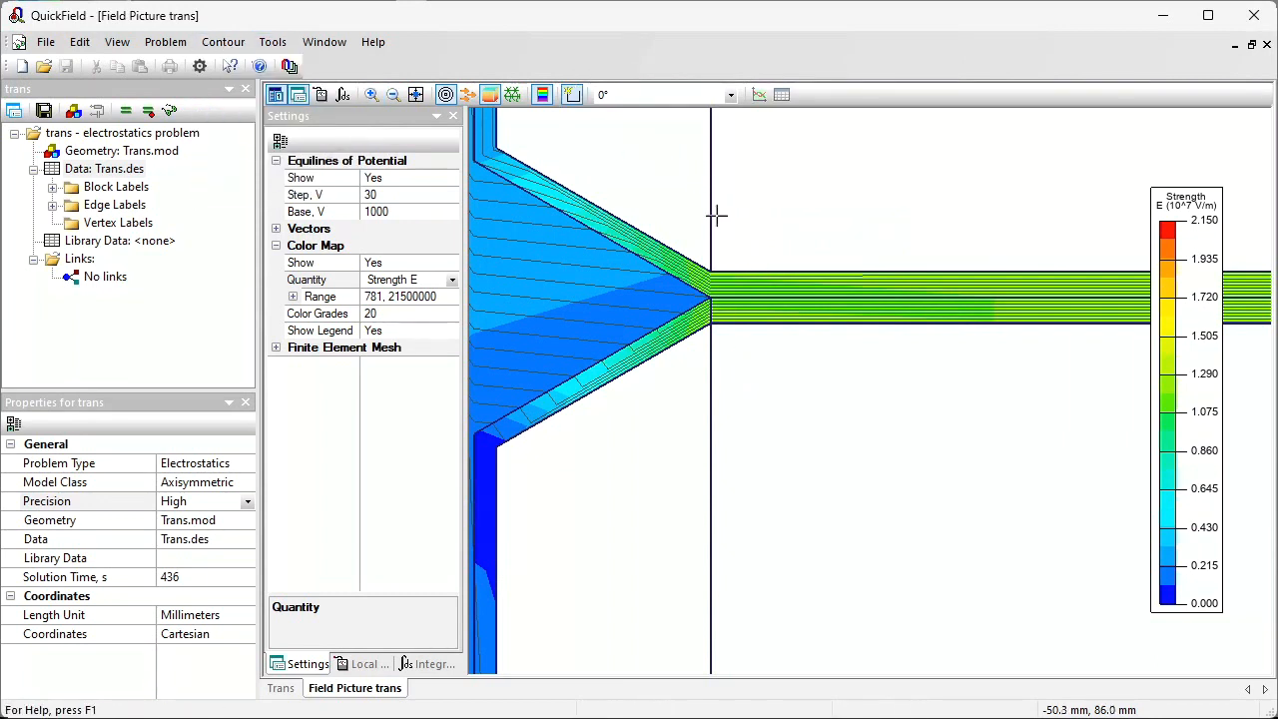
Step: Draw a short vertical contour across the insulation layer, plot field strength along it, and close the plot
{"action": "left_click", "coordinate": [743, 256]}
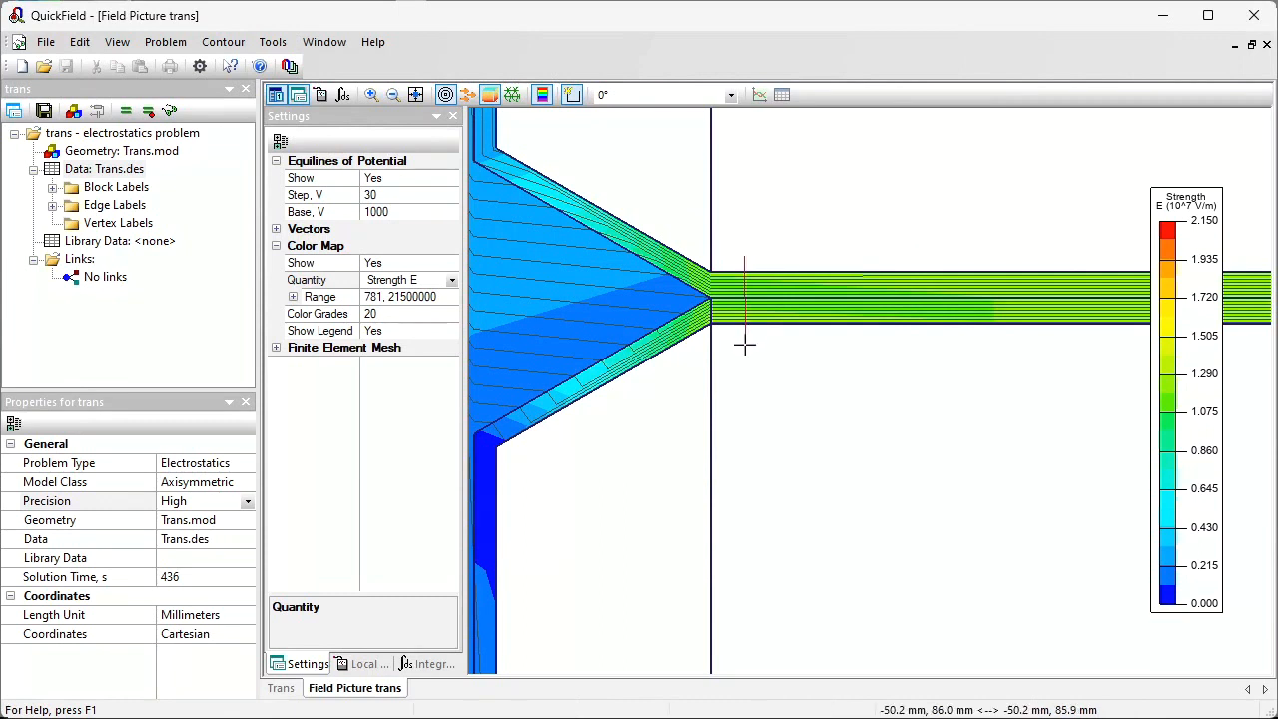
{"action": "left_click", "coordinate": [743, 347]}
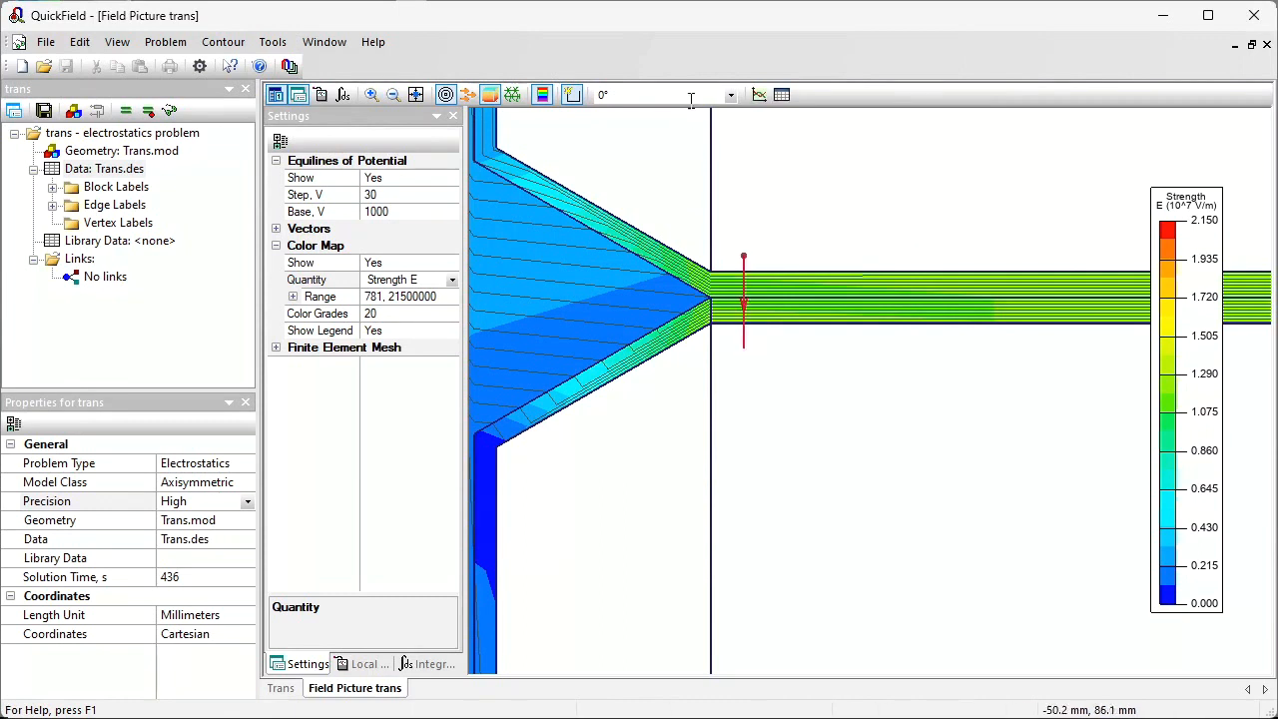
{"action": "left_click", "coordinate": [759, 95]}
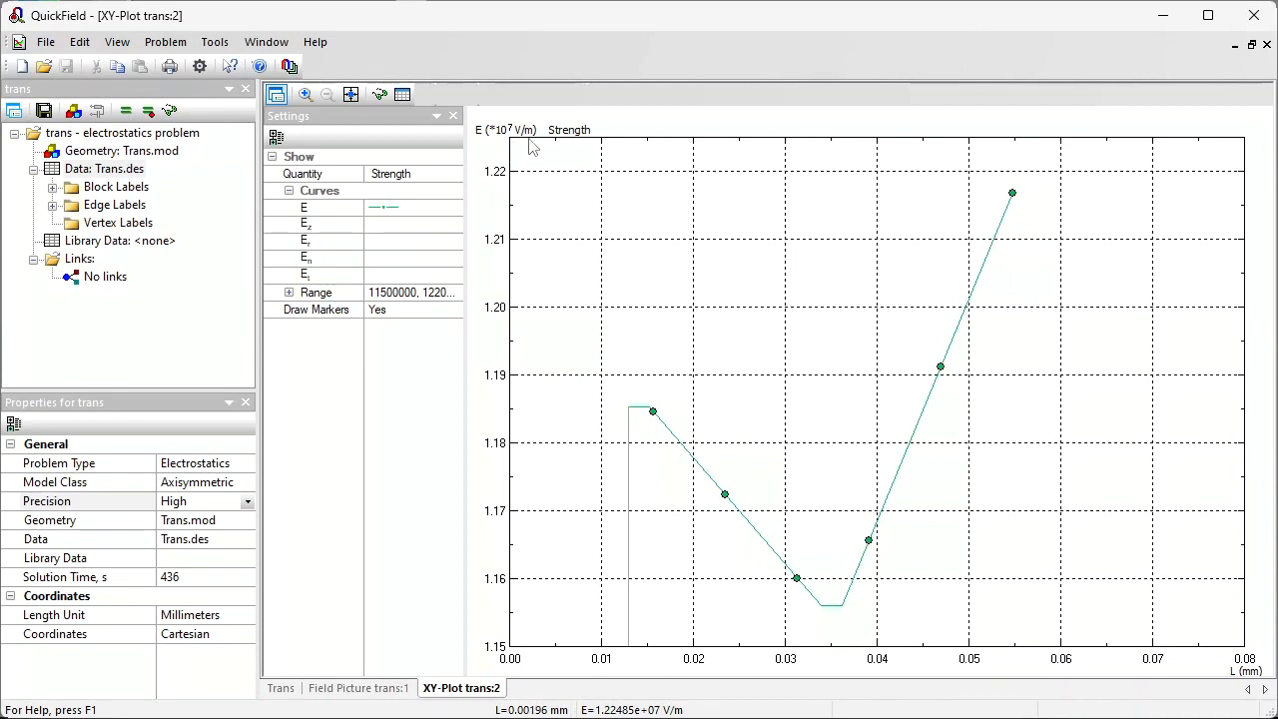
{"action": "left_click", "coordinate": [1267, 44]}
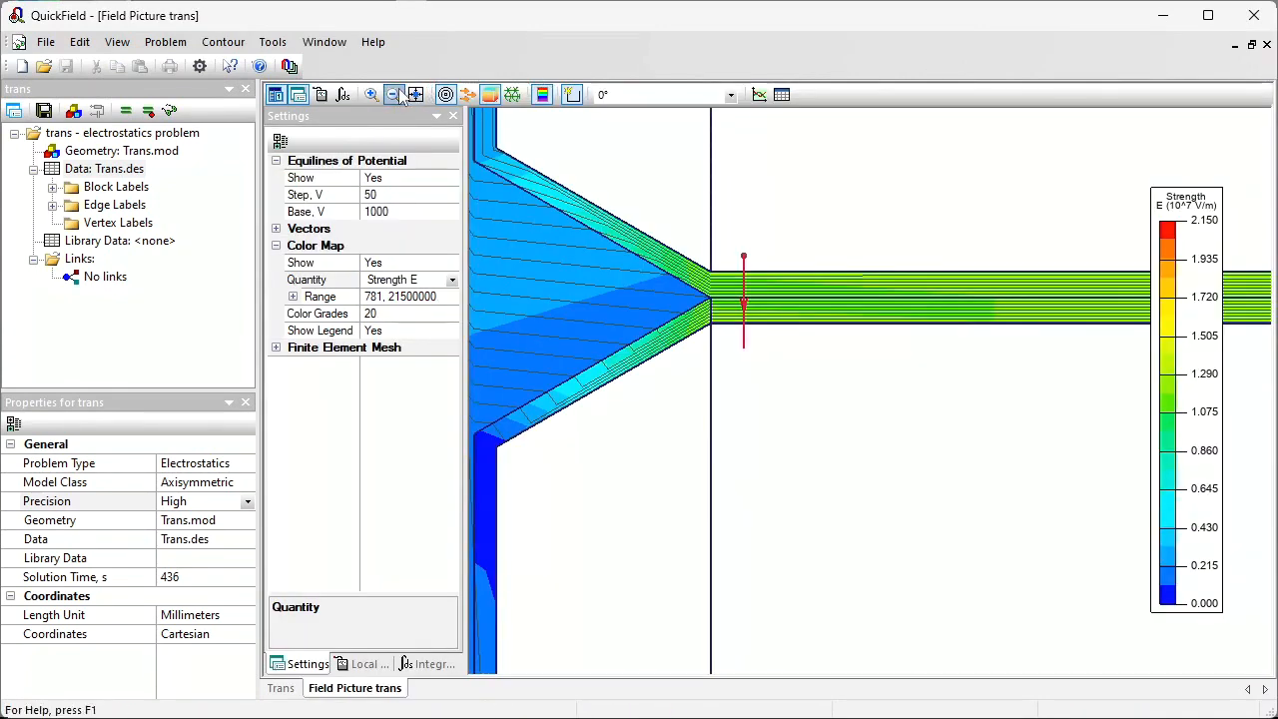
Step: Probe the local field values at a point in the oil near the winding end, then fit the model in view
{"action": "left_click", "coordinate": [396, 95]}
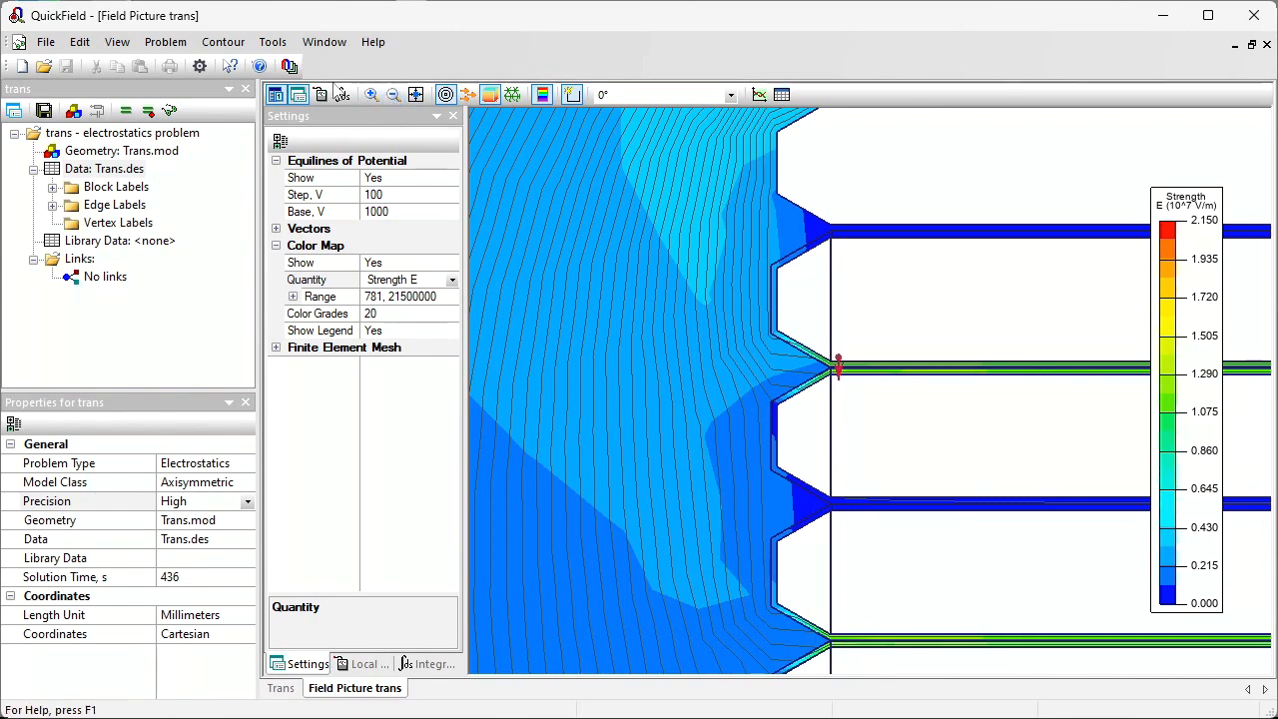
{"action": "left_click", "coordinate": [321, 95]}
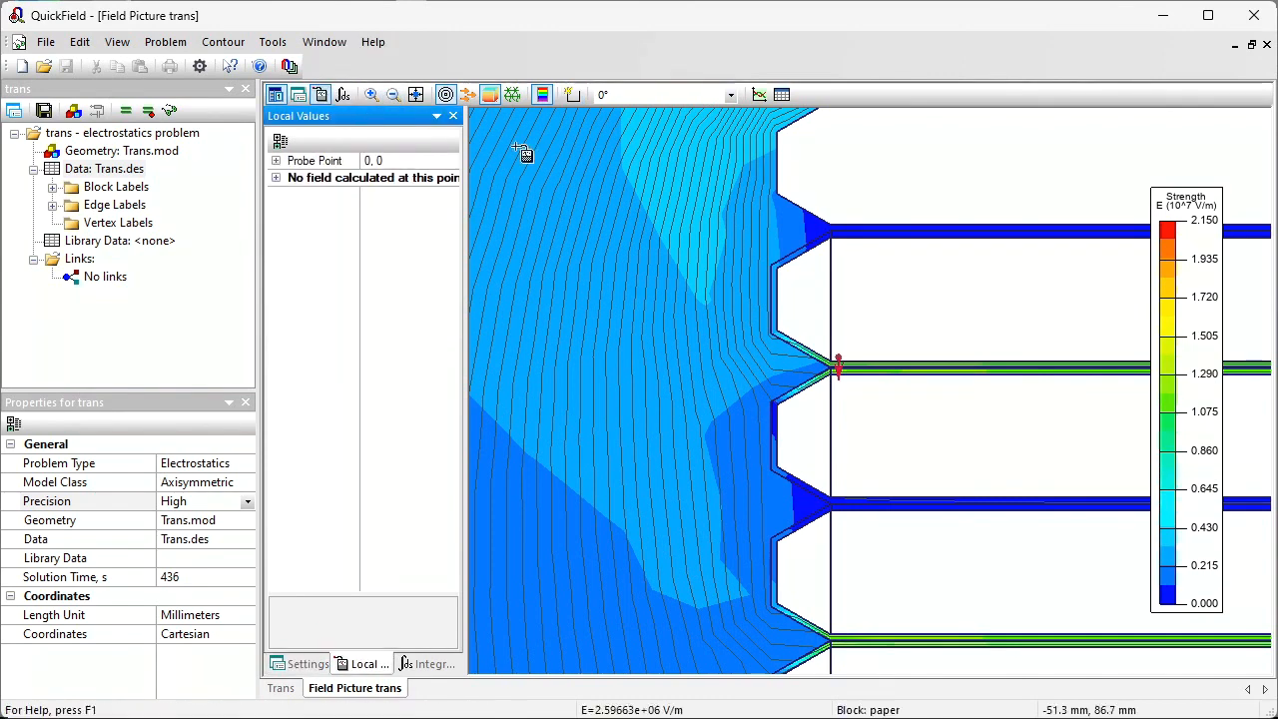
{"action": "left_click", "coordinate": [631, 219]}
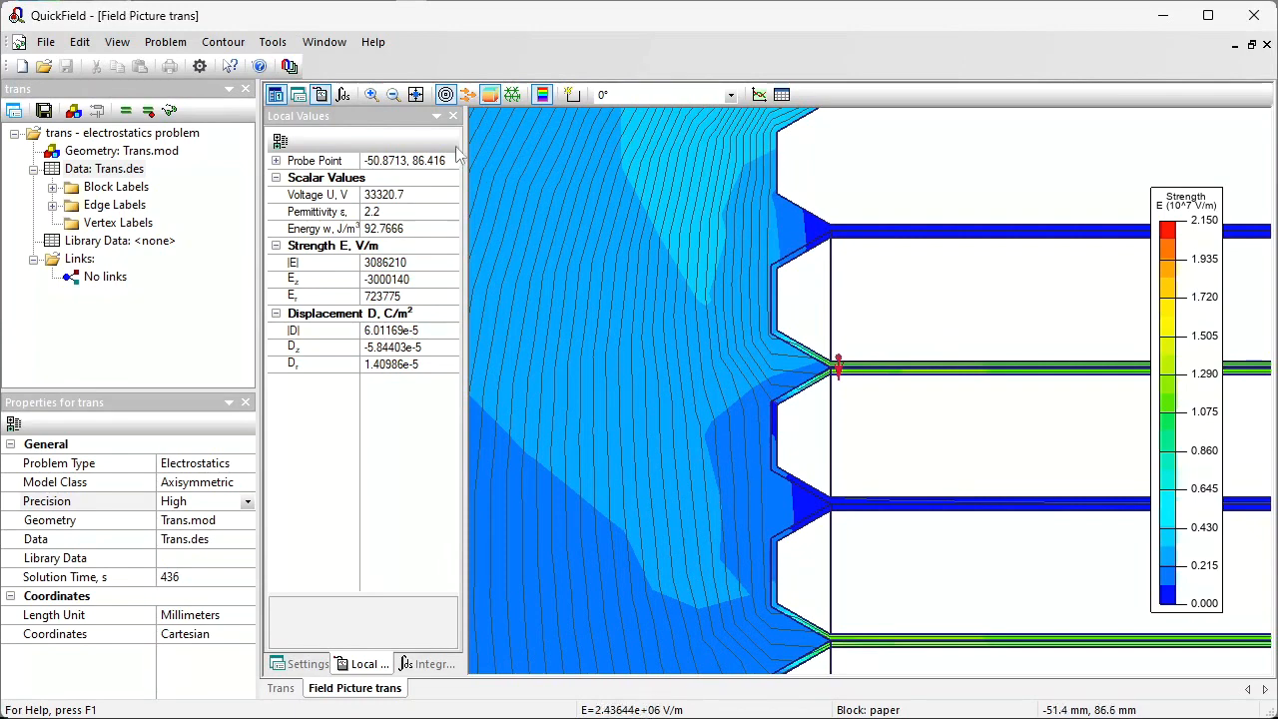
{"action": "left_click", "coordinate": [415, 94]}
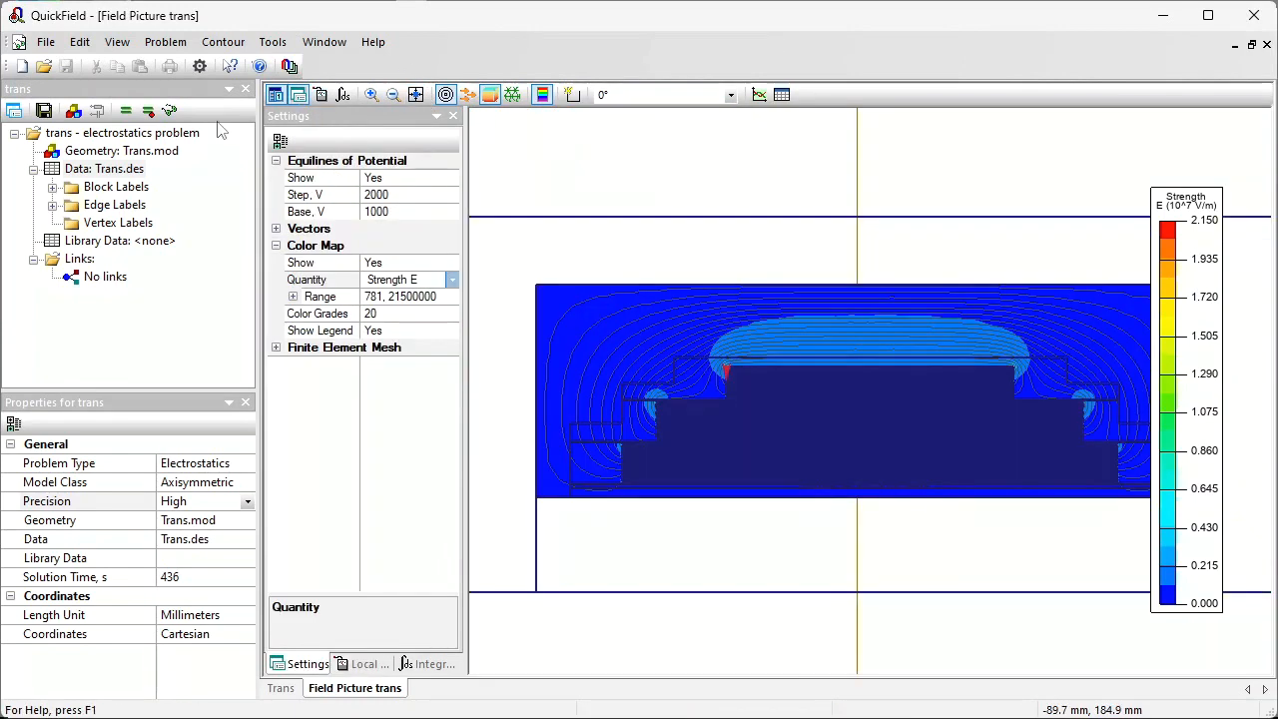
{"action": "left_click", "coordinate": [52, 204]}
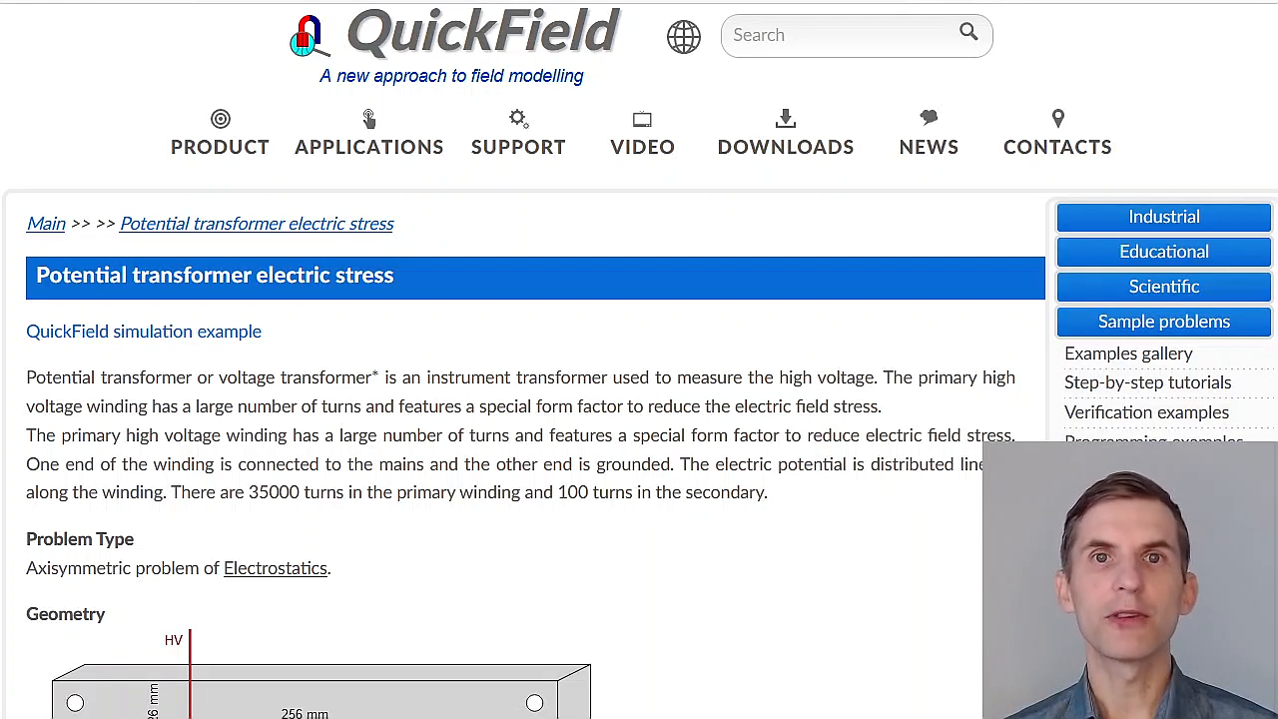
Step: Read through the online Potential transformer electric stress example page, reviewing its geometry, given data, results and simulation files download link
{"action": "scroll", "coordinate": [639, 400], "scroll_direction": "down", "scroll_amount": 6}
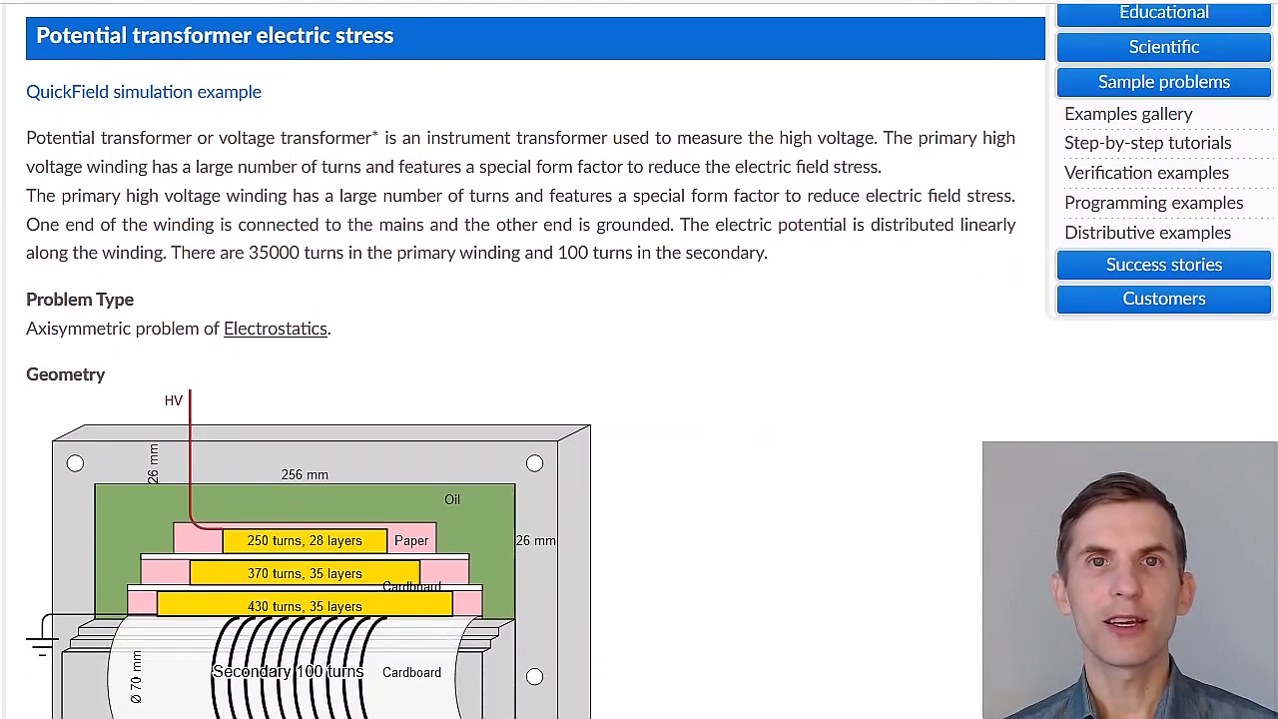
{"action": "scroll", "coordinate": [504, 411], "scroll_direction": "down", "scroll_amount": 5}
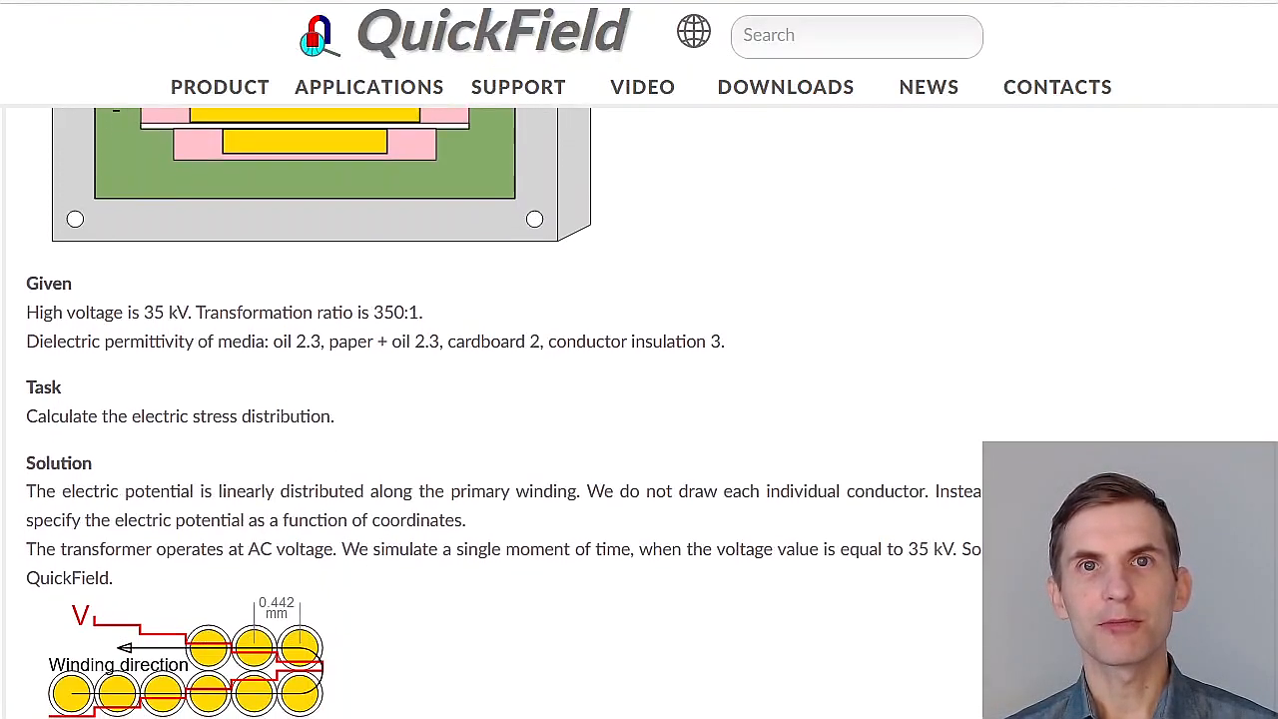
{"action": "scroll", "coordinate": [639, 411], "scroll_direction": "down", "scroll_amount": 6}
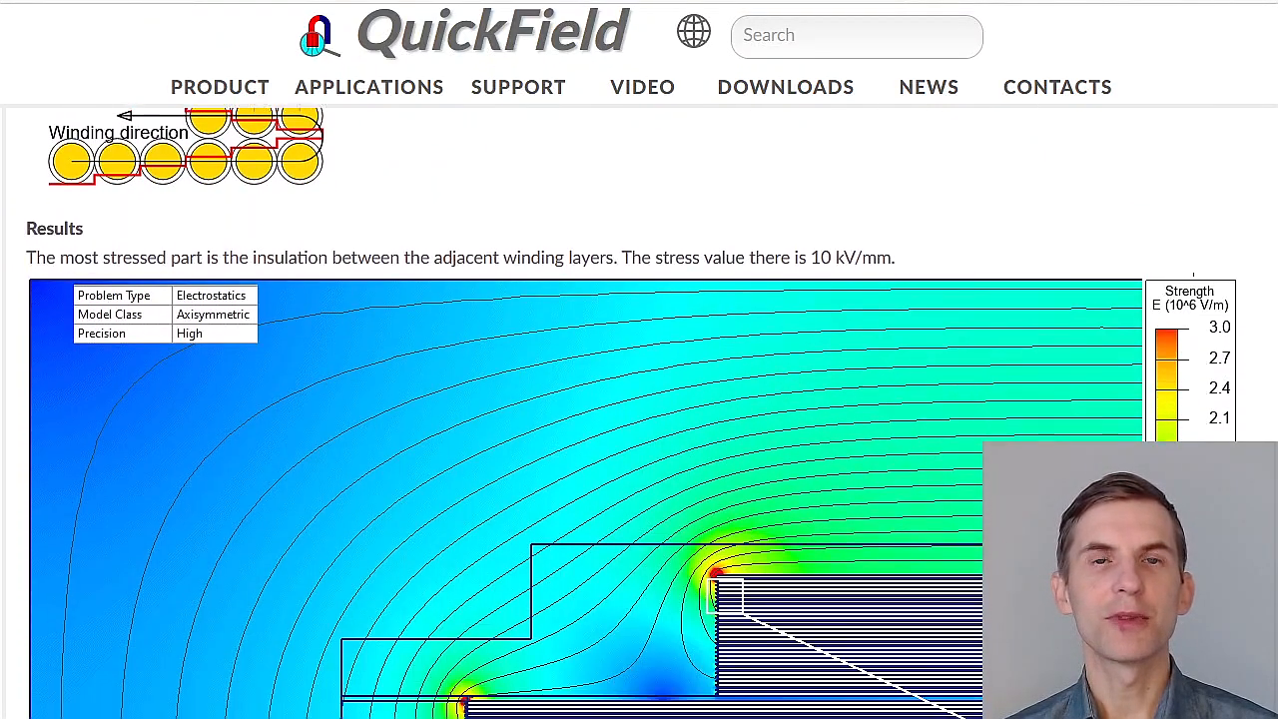
{"action": "scroll", "coordinate": [639, 411], "scroll_direction": "down", "scroll_amount": 6}
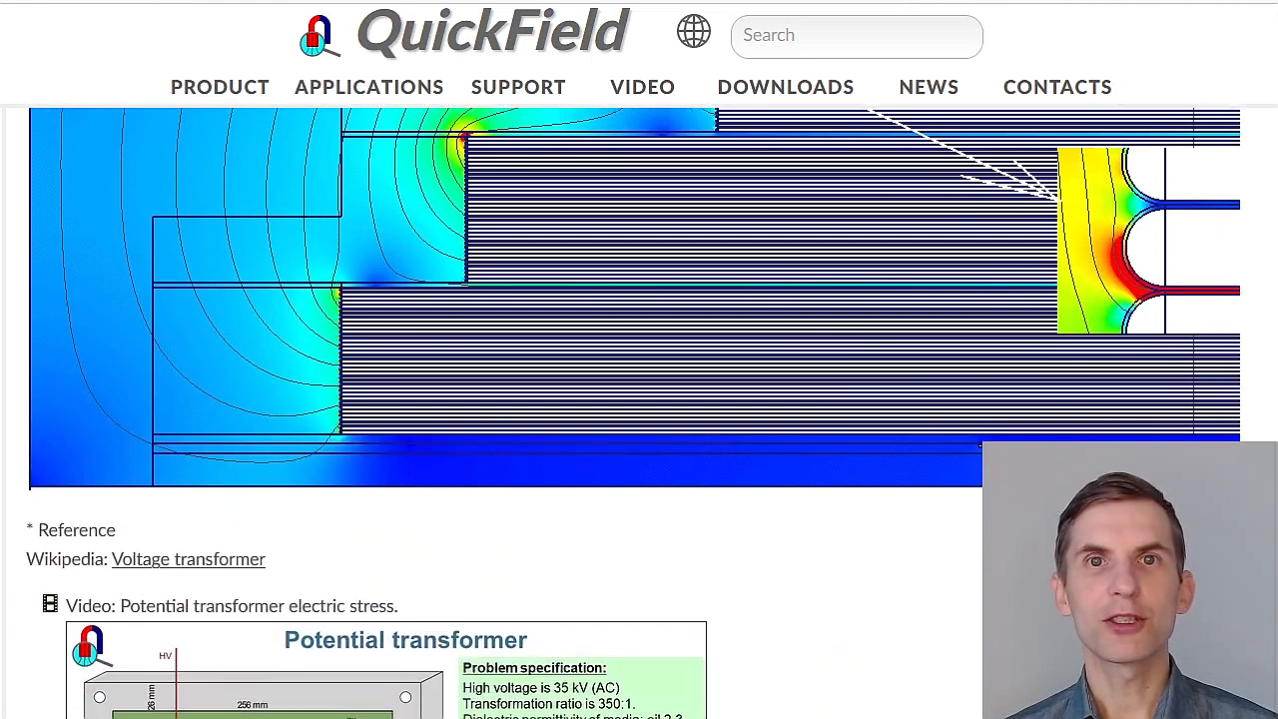
{"action": "scroll", "coordinate": [639, 411], "scroll_direction": "down", "scroll_amount": 4}
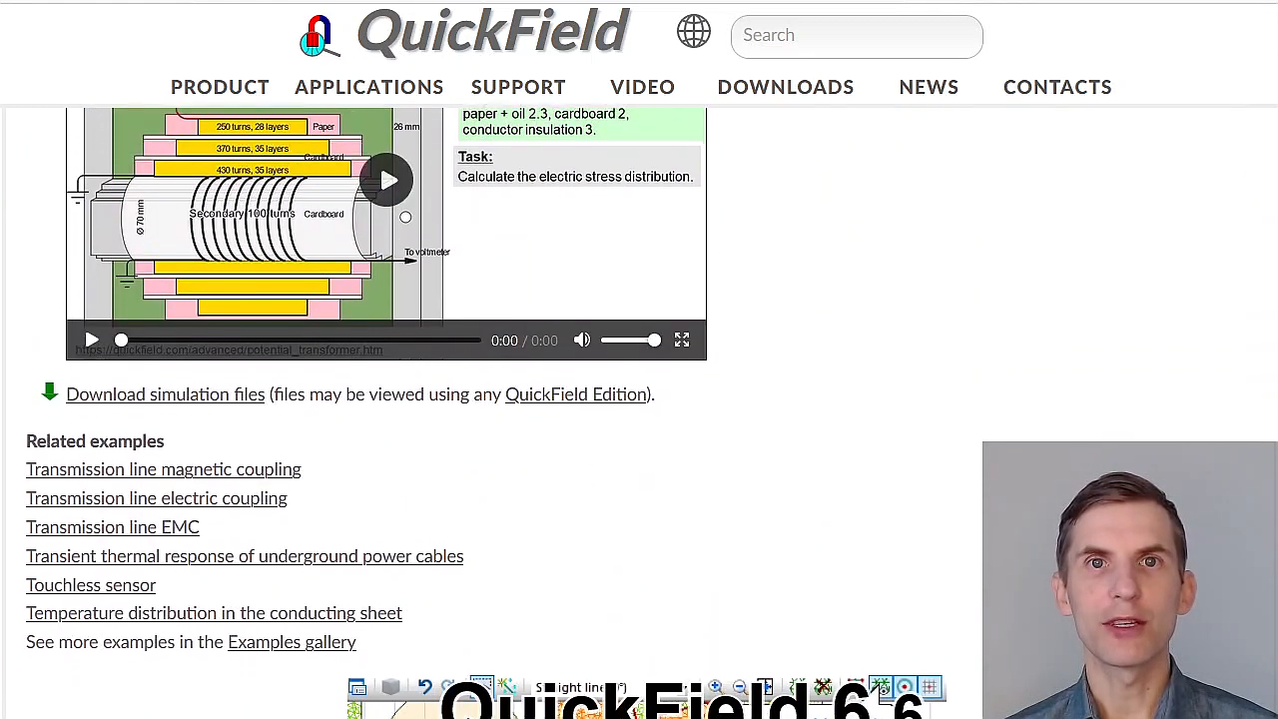
{"action": "scroll", "coordinate": [639, 412], "scroll_direction": "up", "scroll_amount": 1}
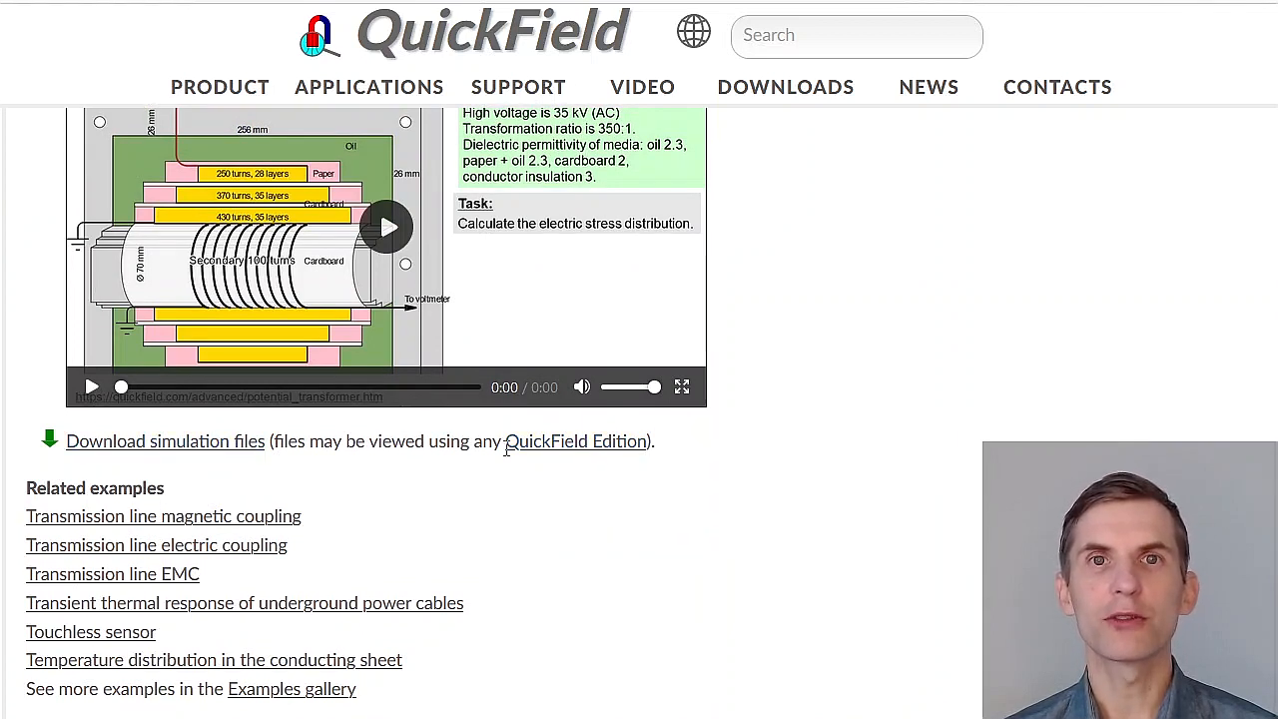
{"action": "mouse_move", "coordinate": [522, 455]}
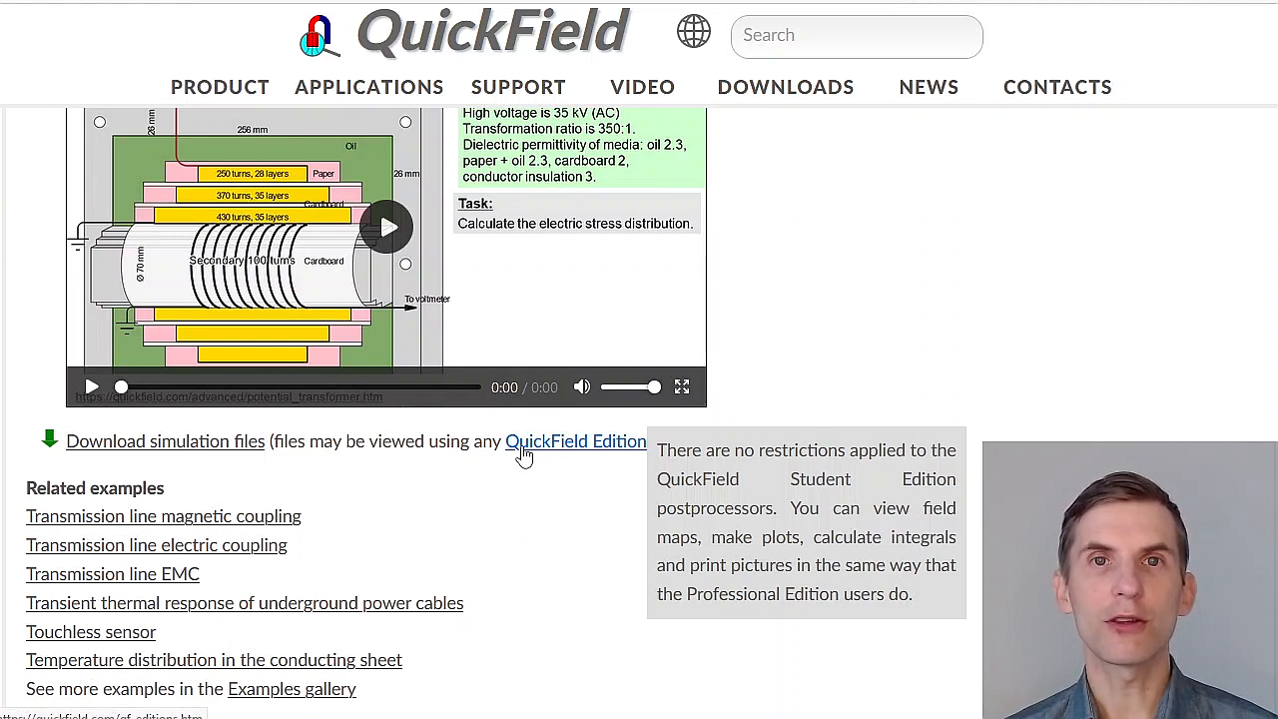